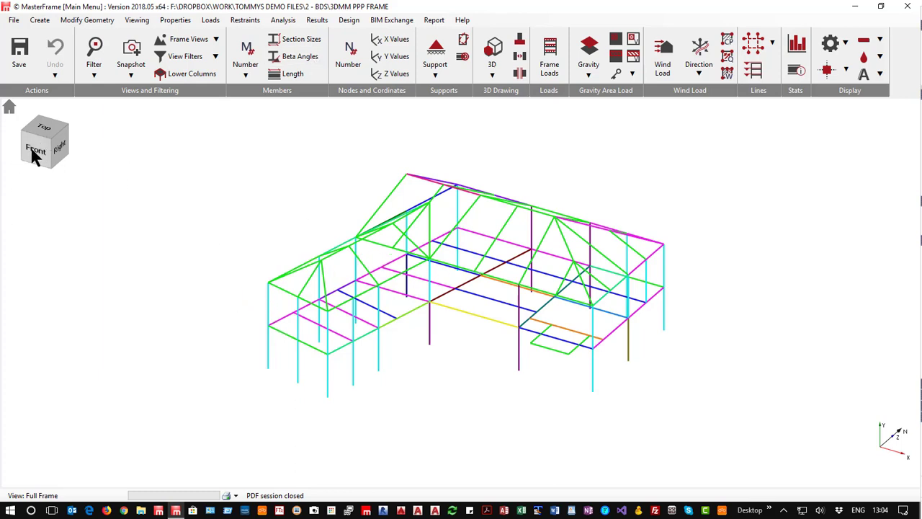
- View the frame from the front, top and back, and return to the default isometric view
click(45, 160)
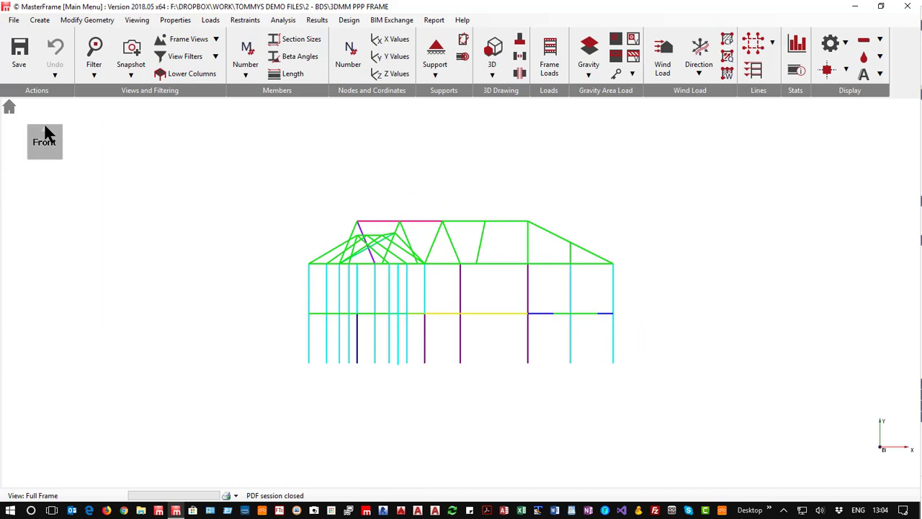
click(47, 134)
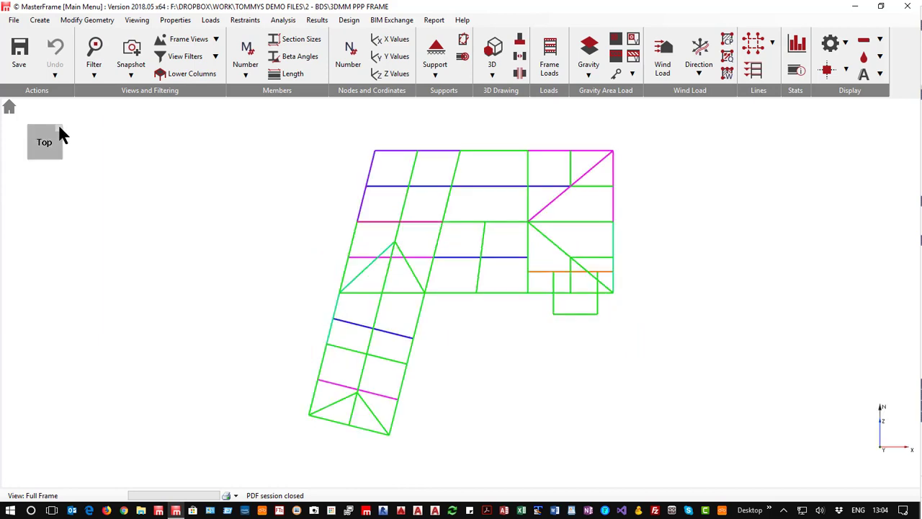
click(57, 122)
click(56, 150)
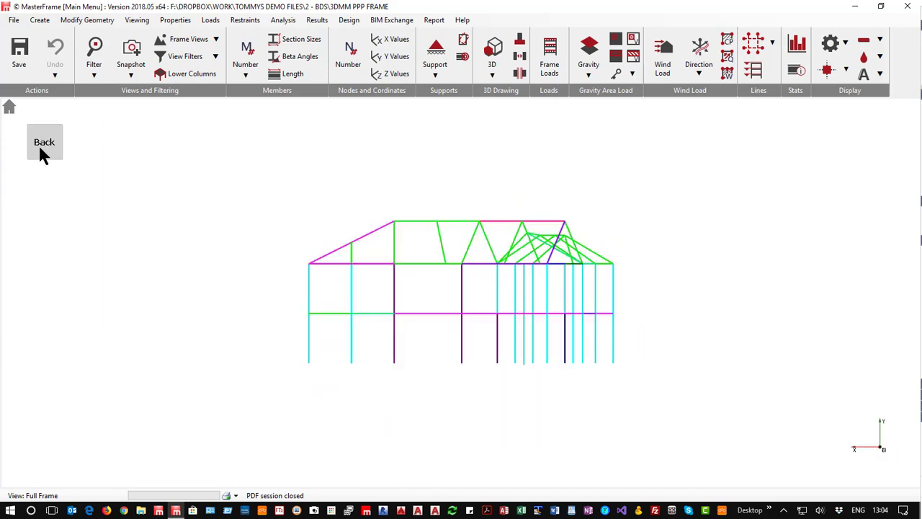
click(9, 107)
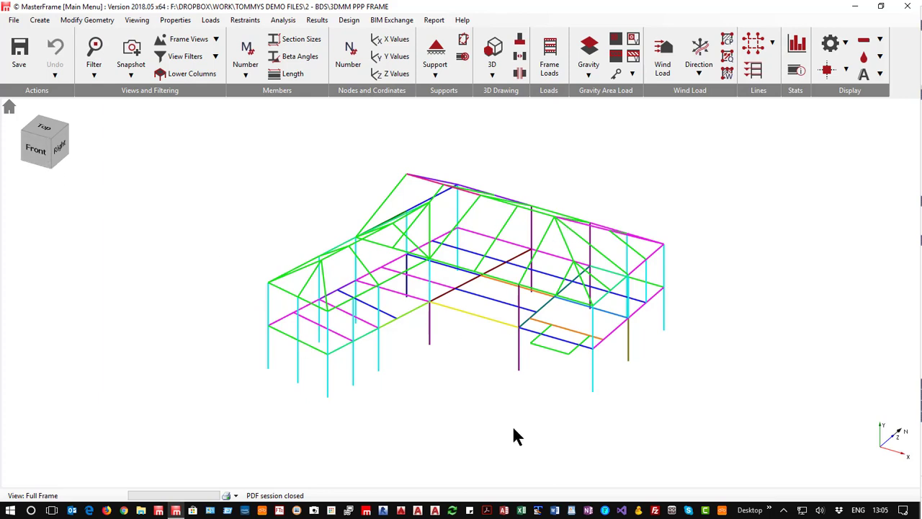
- Examine the whole frame at closer and wider zoom levels and from a slightly rotated, lower viewing angle
scroll(469, 285, up, 4)
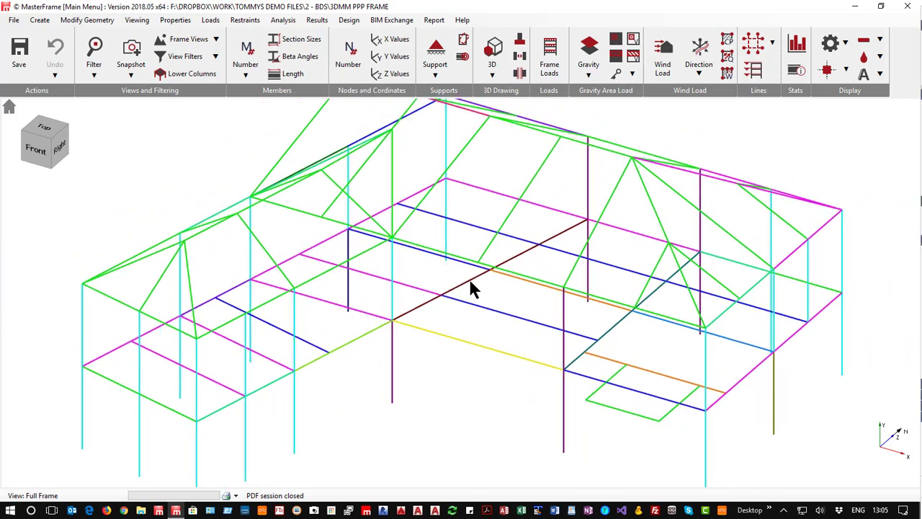
scroll(471, 283, down, 3)
scroll(470, 283, up, 2)
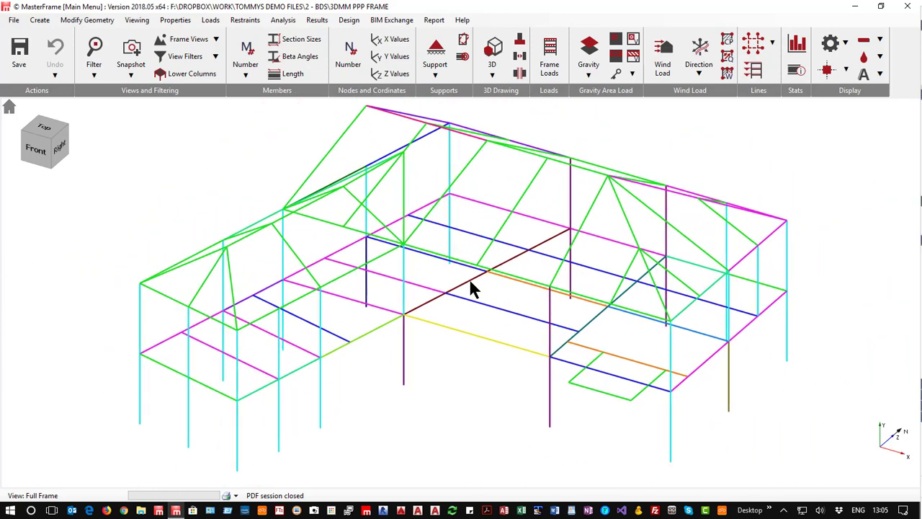
scroll(470, 283, down, 3)
scroll(470, 283, up, 4)
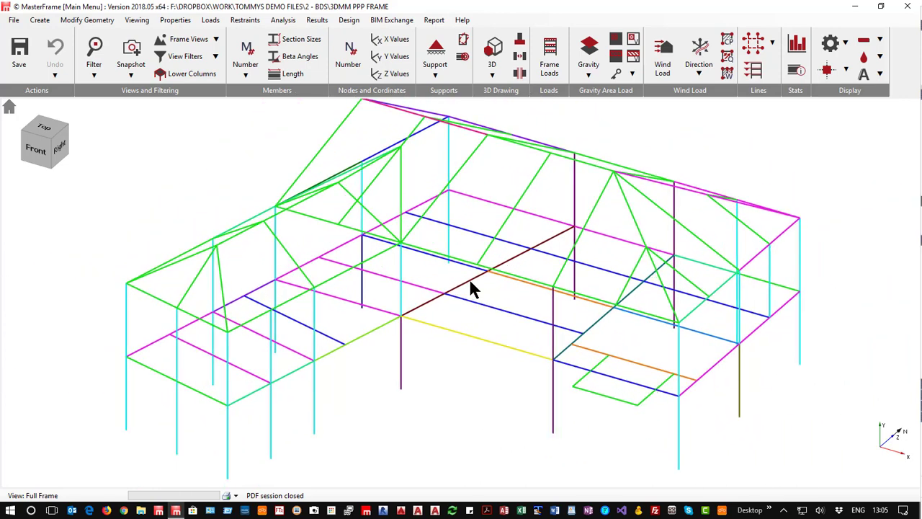
scroll(470, 285, down, 3)
scroll(469, 285, up, 4)
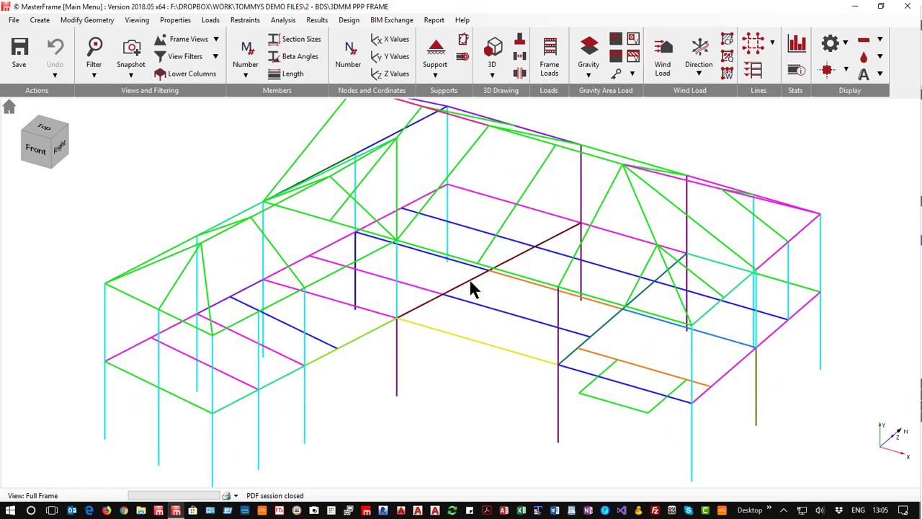
scroll(469, 286, down, 3)
scroll(470, 285, up, 3)
scroll(470, 286, down, 2)
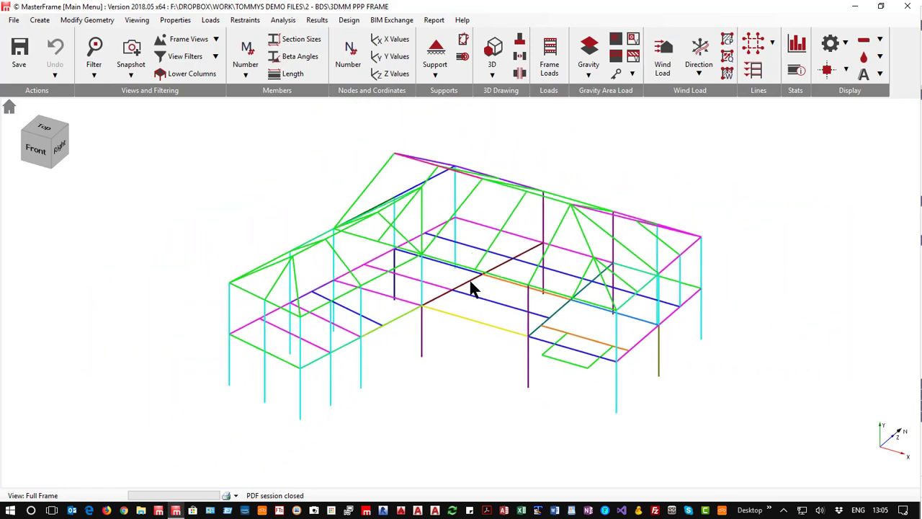
scroll(472, 287, down, 1)
scroll(472, 287, up, 2)
scroll(447, 304, down, 1)
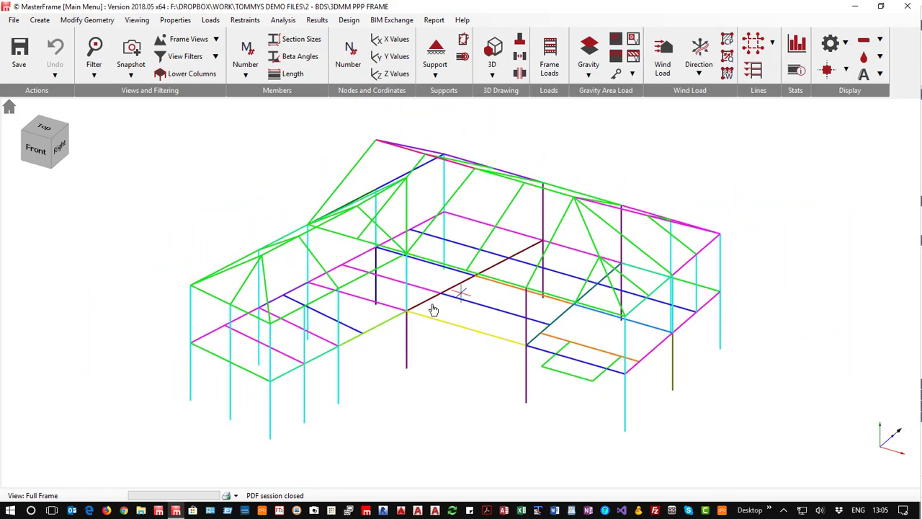
scroll(461, 297, up, 1)
middle_drag(452, 294, 551, 320)
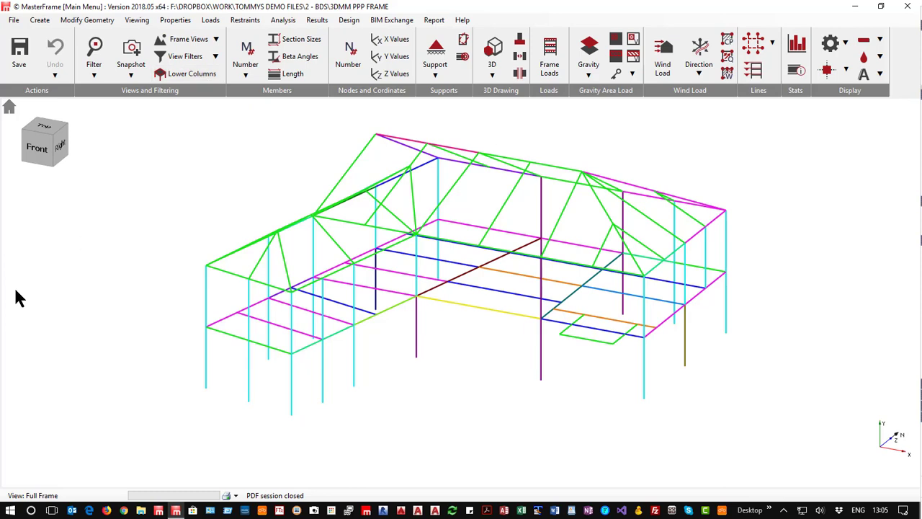
- Show and hide the section size labels and the beta angle symbols on the frame members
click(290, 37)
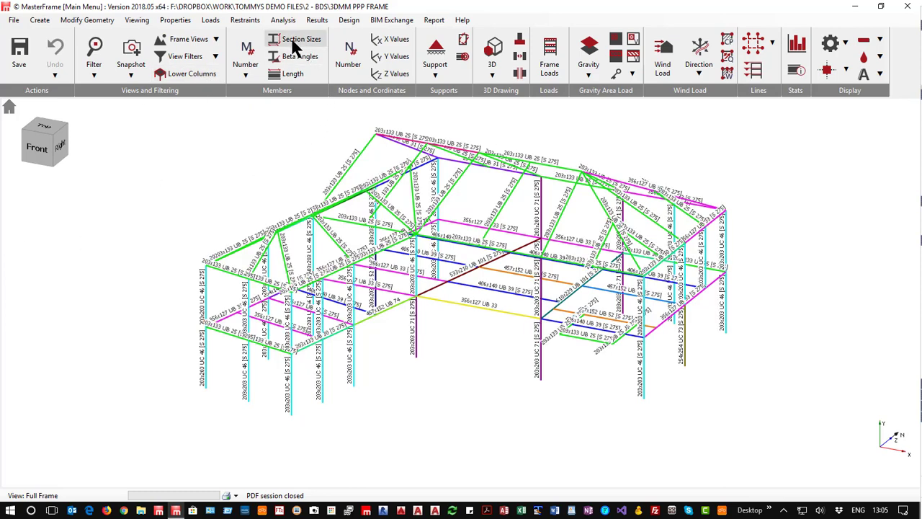
click(294, 42)
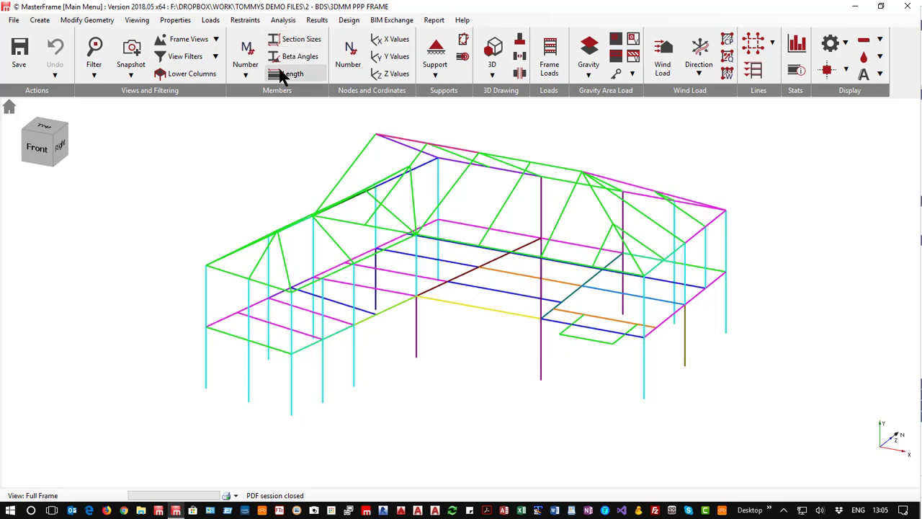
click(300, 57)
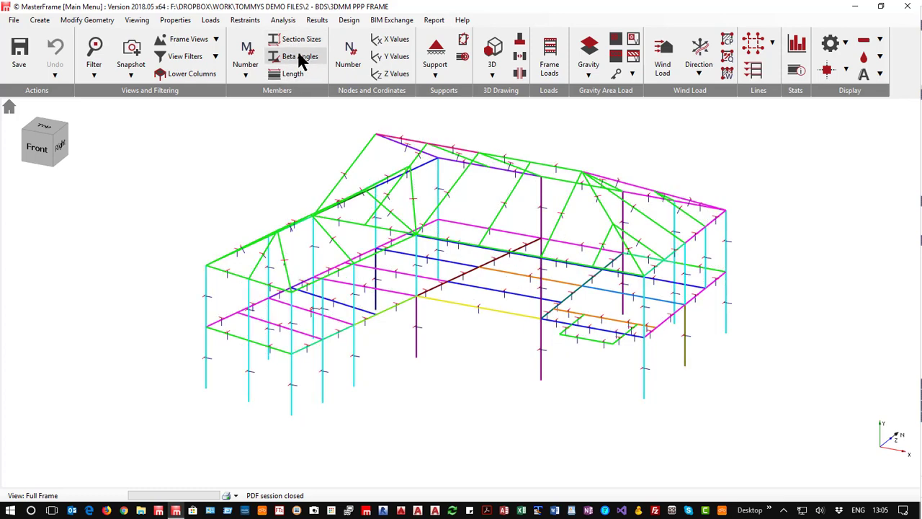
click(300, 57)
- Show and hide the member lengths and the member numbers on the frame
click(296, 77)
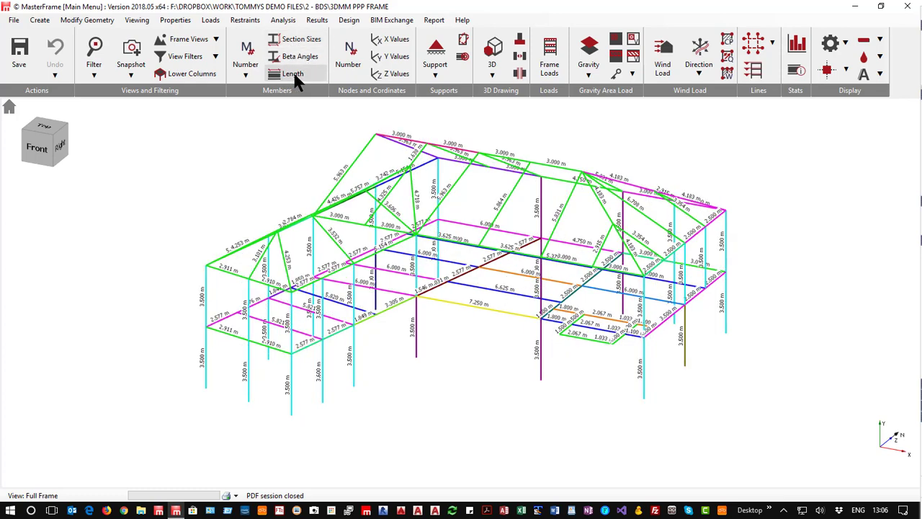
click(295, 75)
click(247, 52)
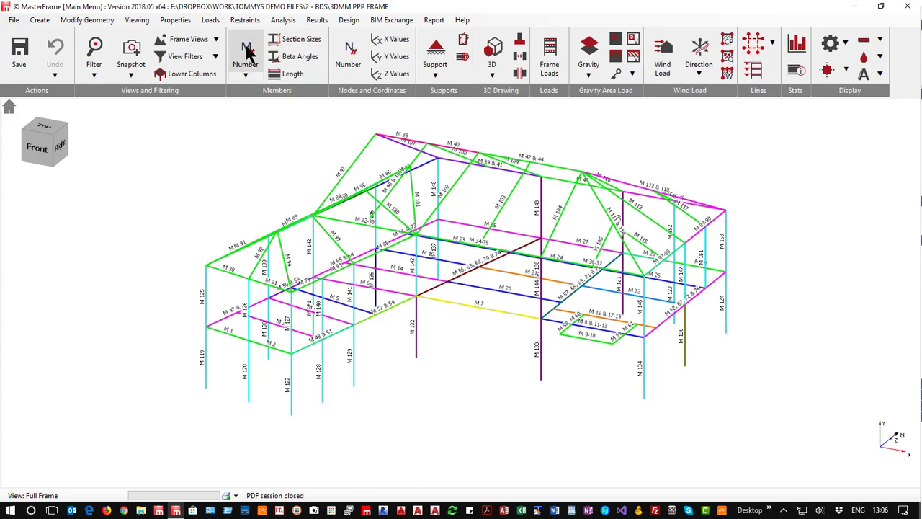
click(246, 52)
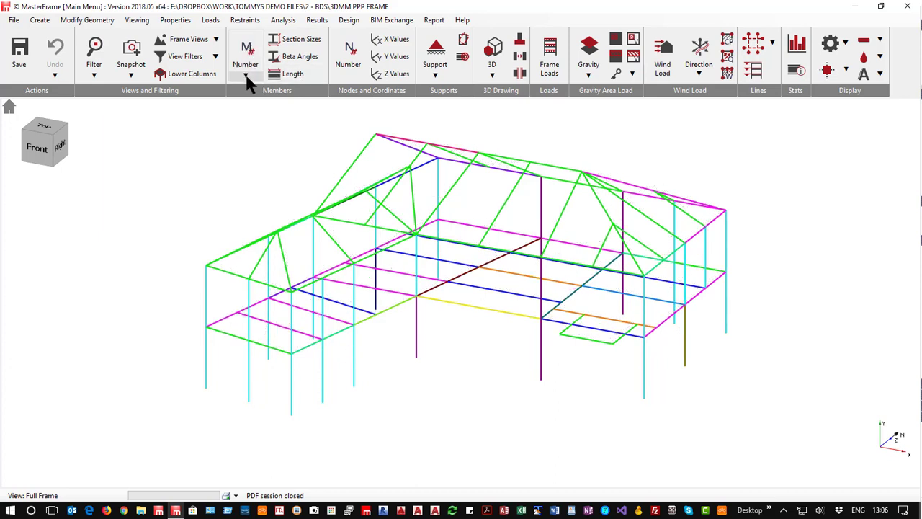
- Show the member references on the beams and columns, and hide them again
click(246, 77)
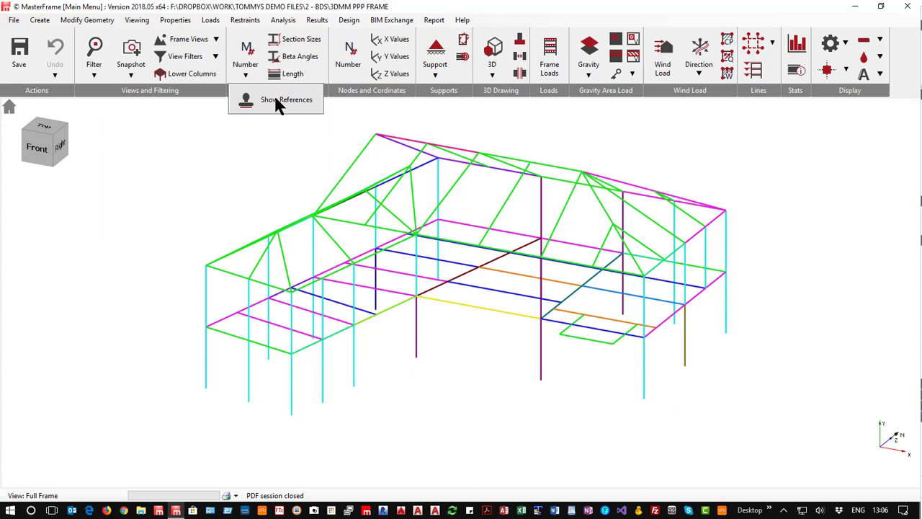
click(279, 102)
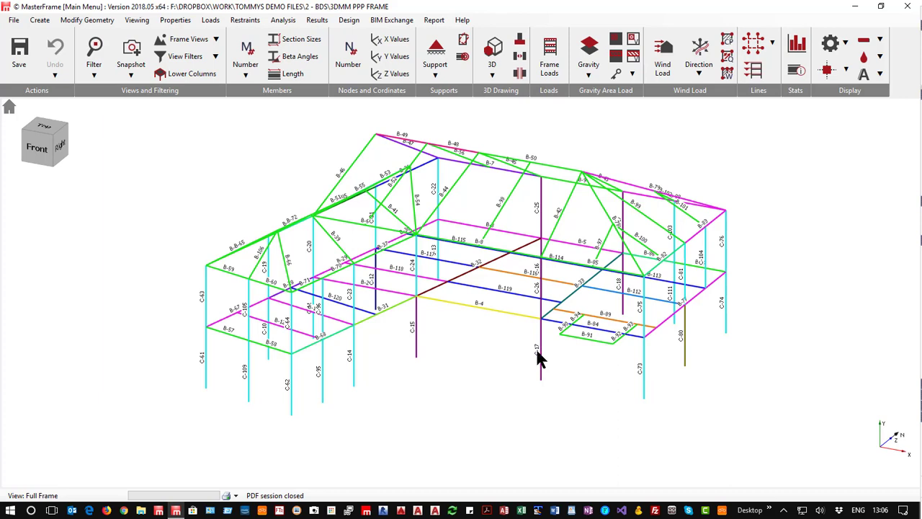
click(245, 77)
click(268, 100)
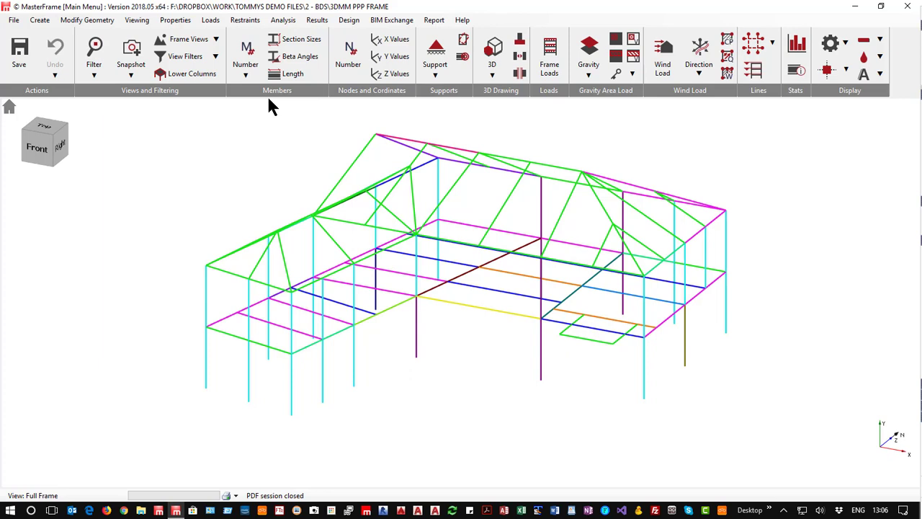
- Show and hide the node numbers and the nodes' X coordinate values
click(341, 45)
click(351, 44)
click(384, 36)
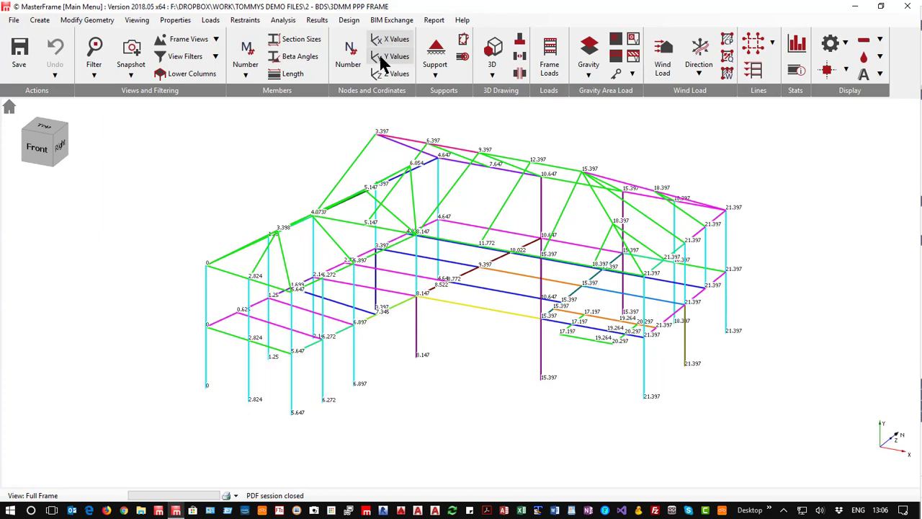
click(385, 39)
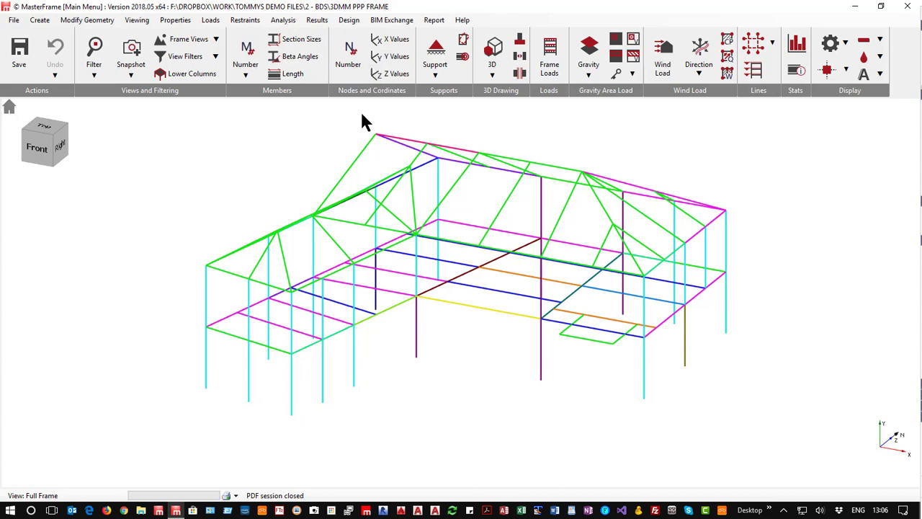
- Toggle the display of the column base supports and the spring supports on and off
click(435, 52)
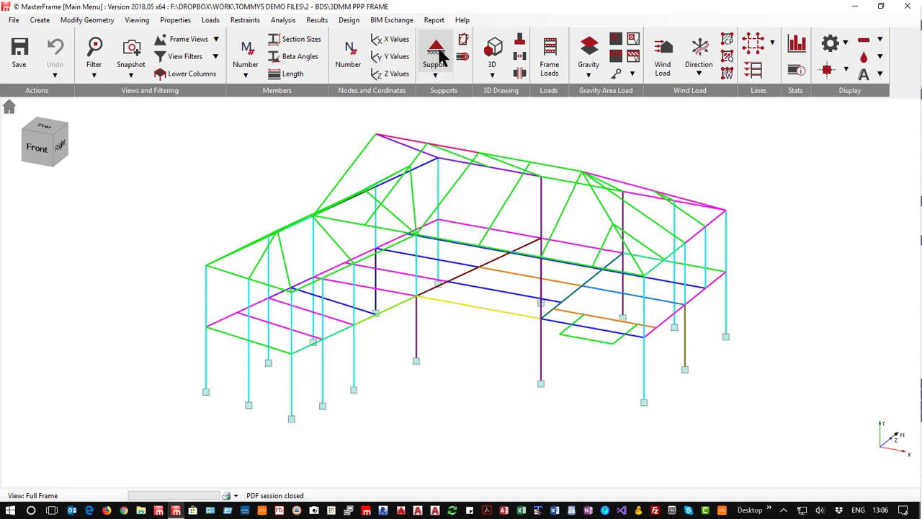
click(437, 69)
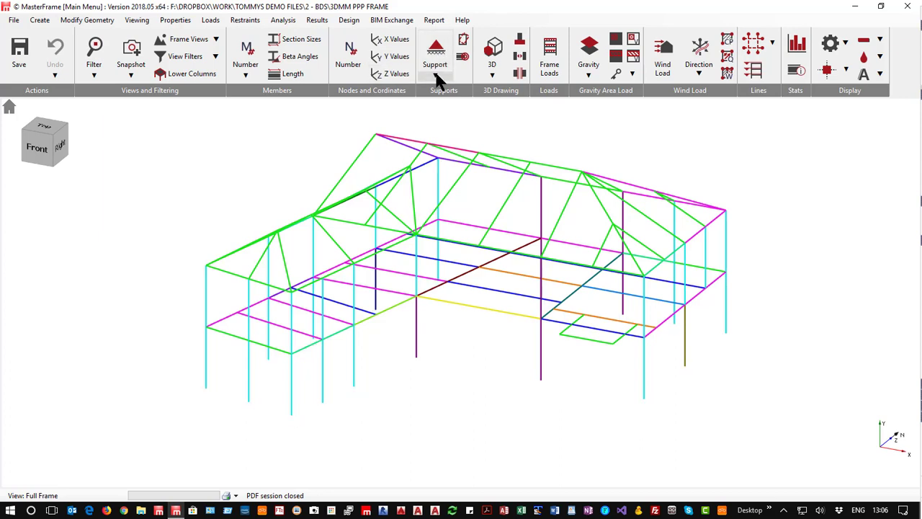
click(436, 74)
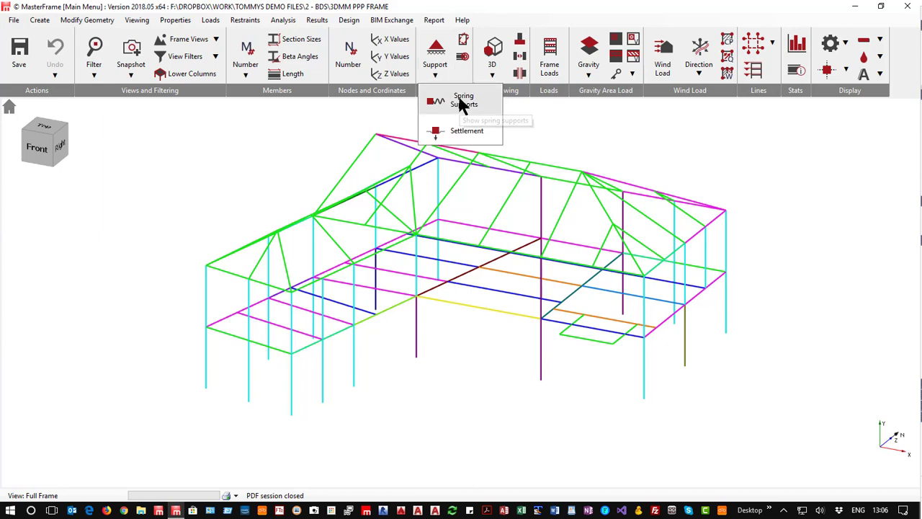
click(462, 103)
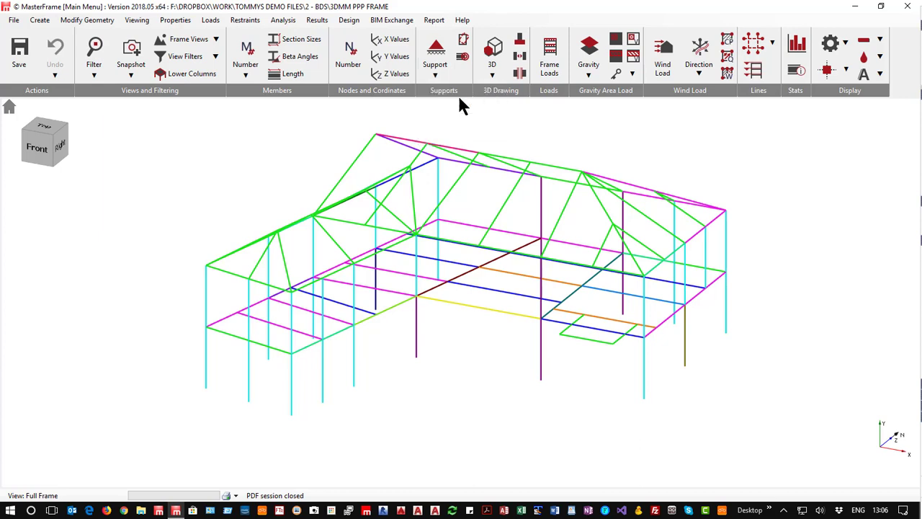
click(436, 78)
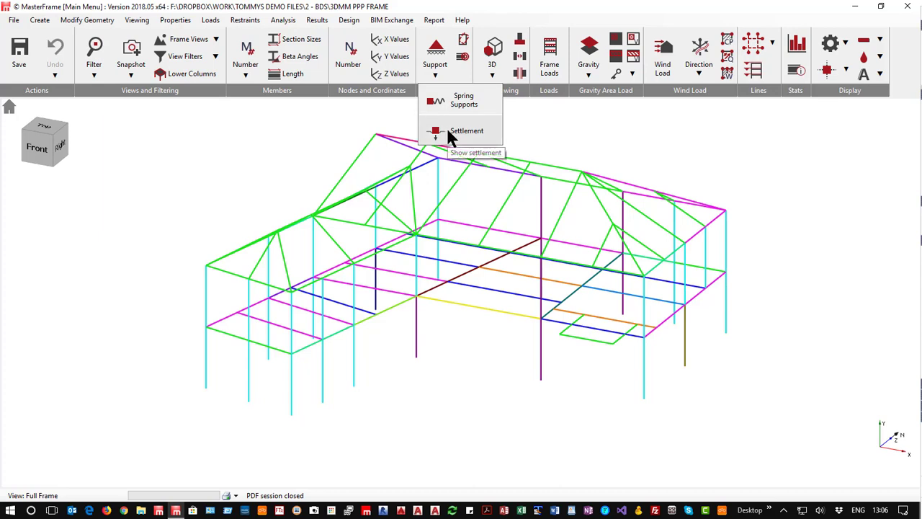
click(449, 99)
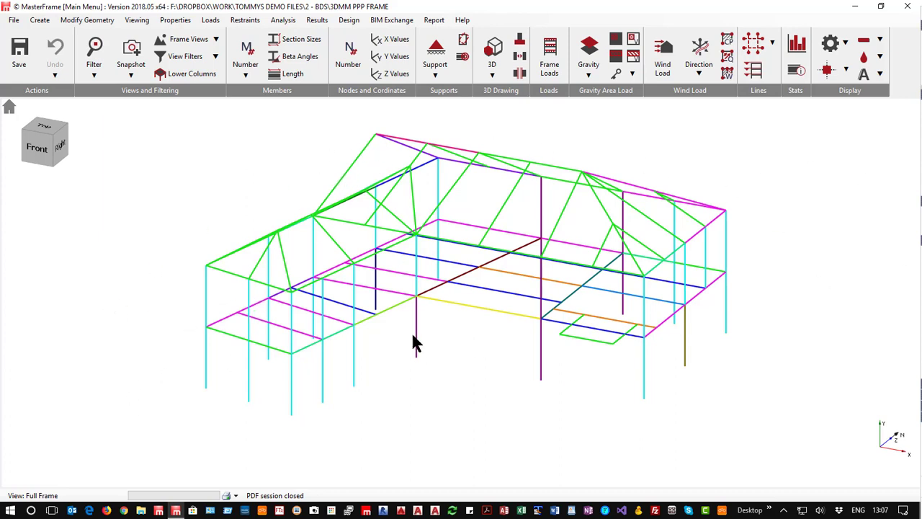
- Turn off Colour by Section and set the member line thickness to Wire Frame
click(491, 78)
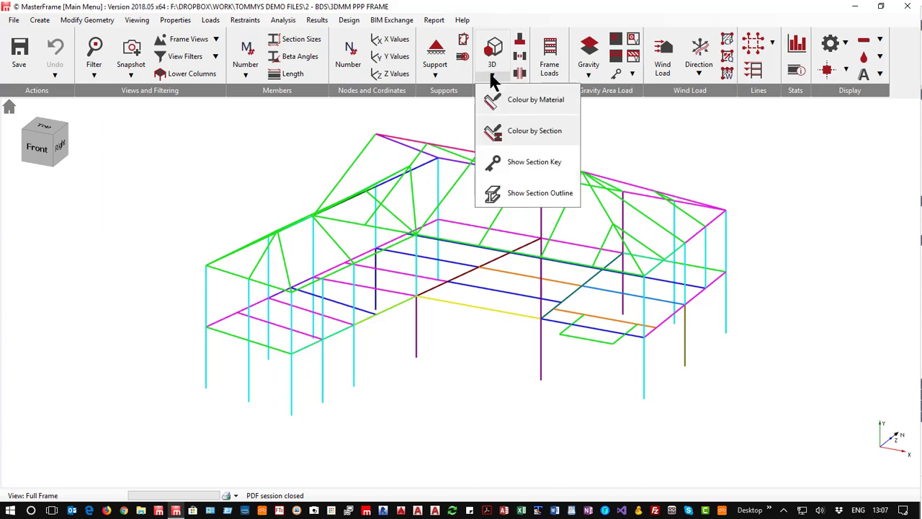
click(524, 132)
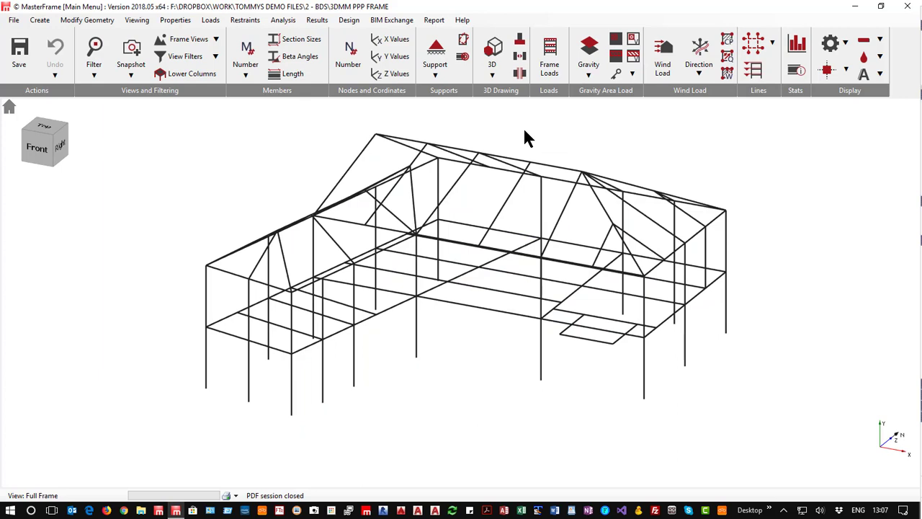
click(880, 39)
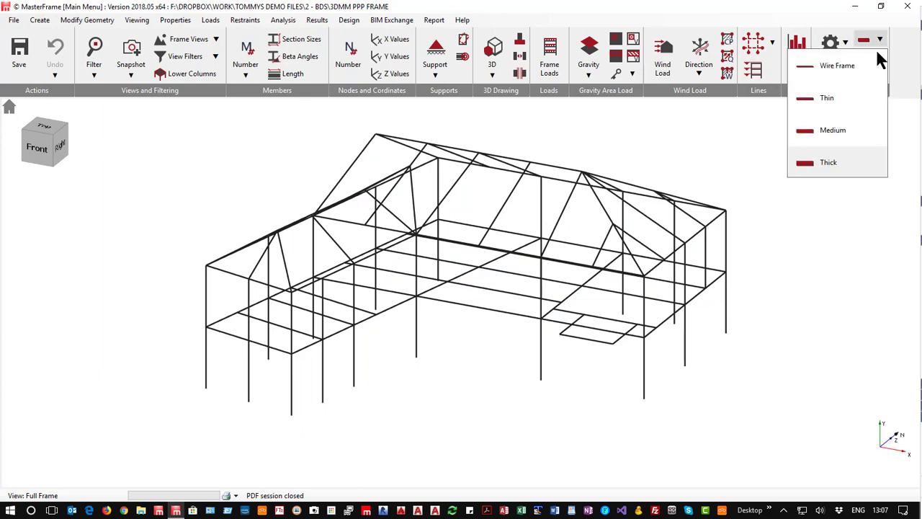
click(822, 63)
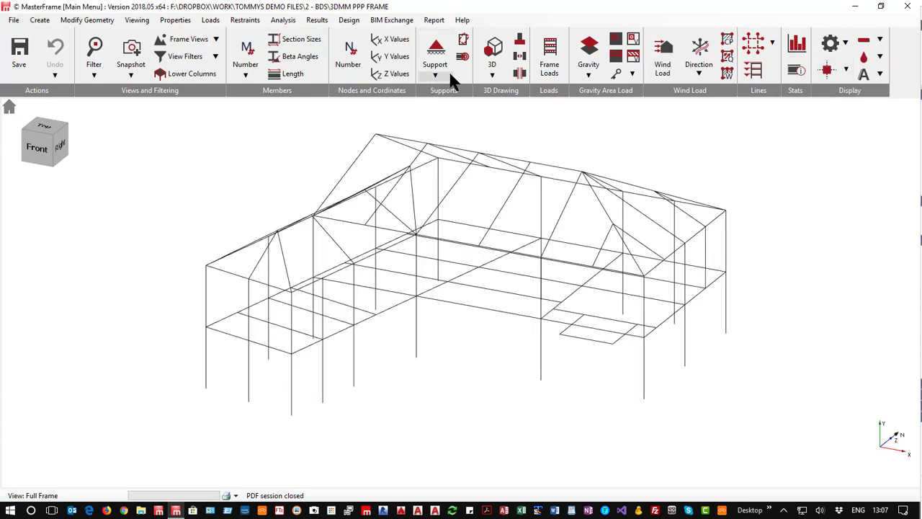
- Colour the members by section with the section key shown, and switch the frame to the 3D display
click(492, 74)
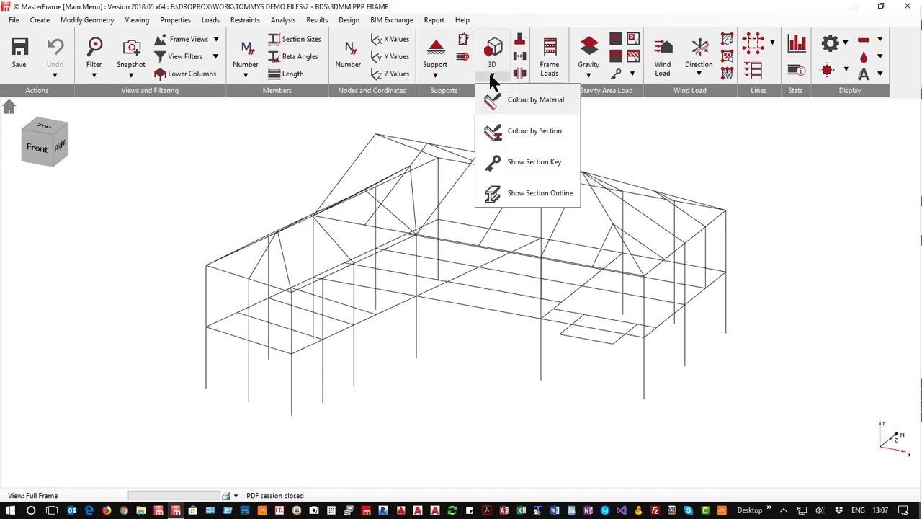
click(513, 124)
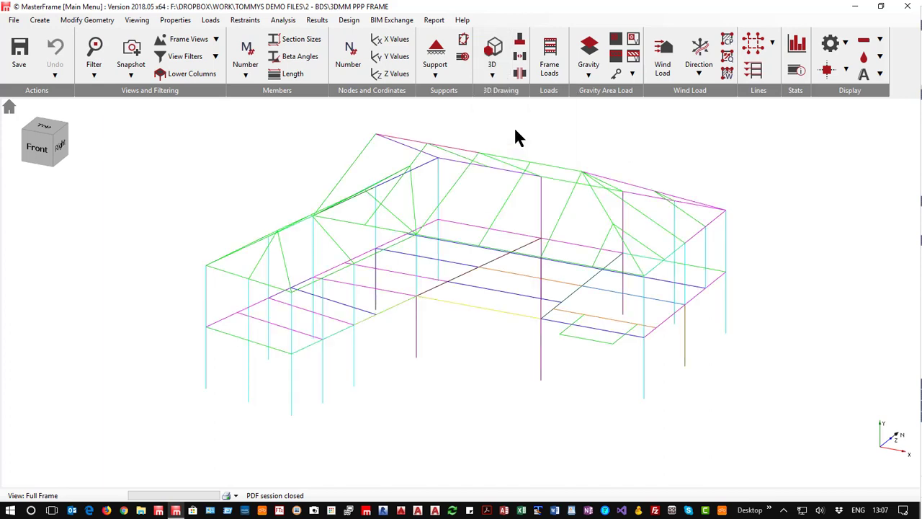
click(493, 75)
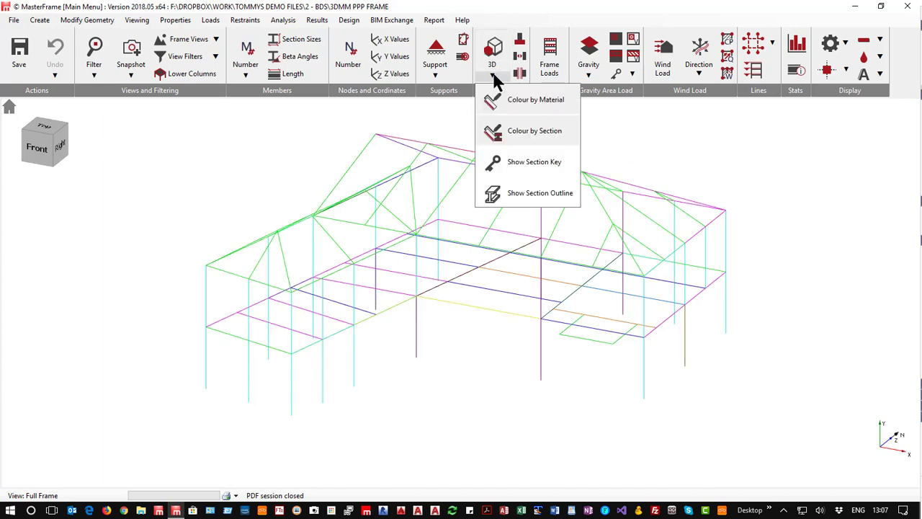
click(532, 162)
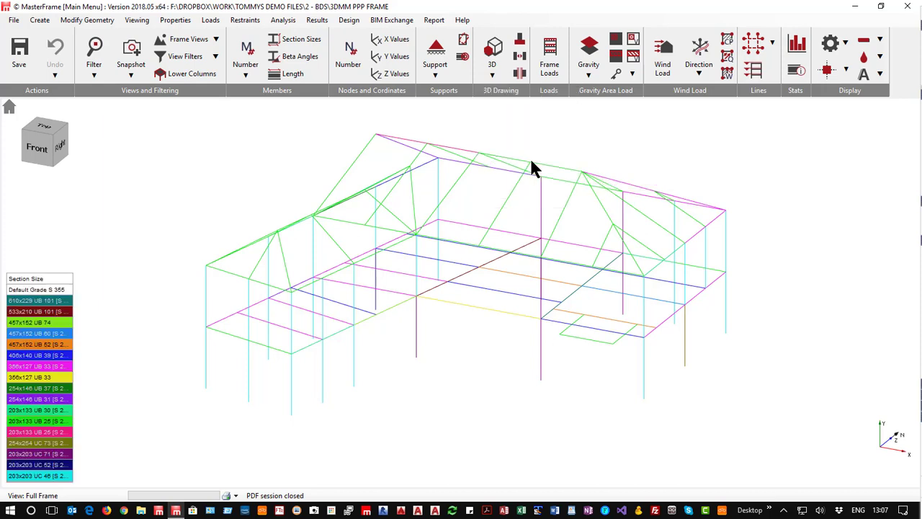
click(493, 76)
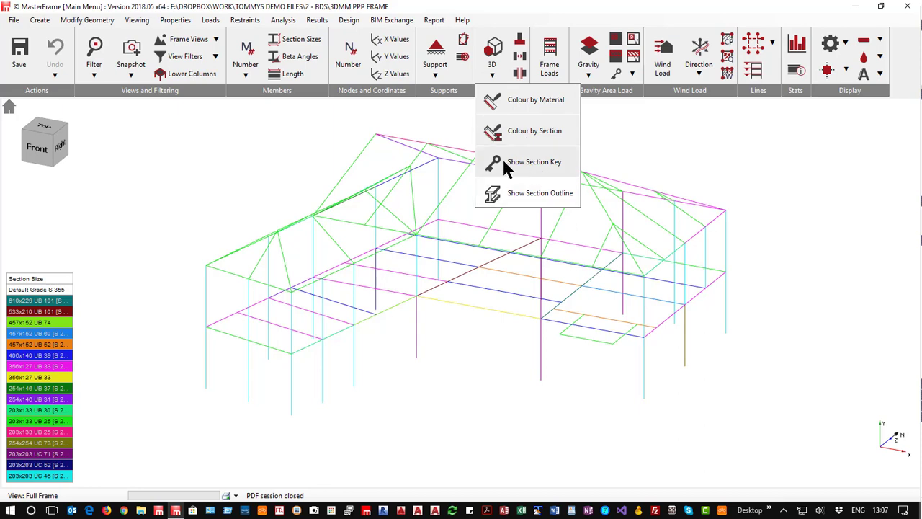
click(493, 52)
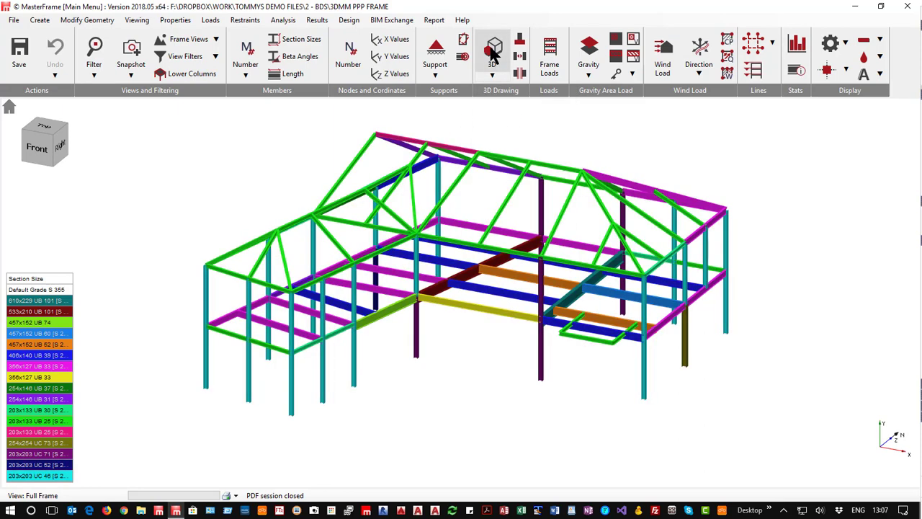
- Examine the rendered beam-to-column joints up close and inspect the whole 3D frame from different angles
scroll(432, 252, up, 5)
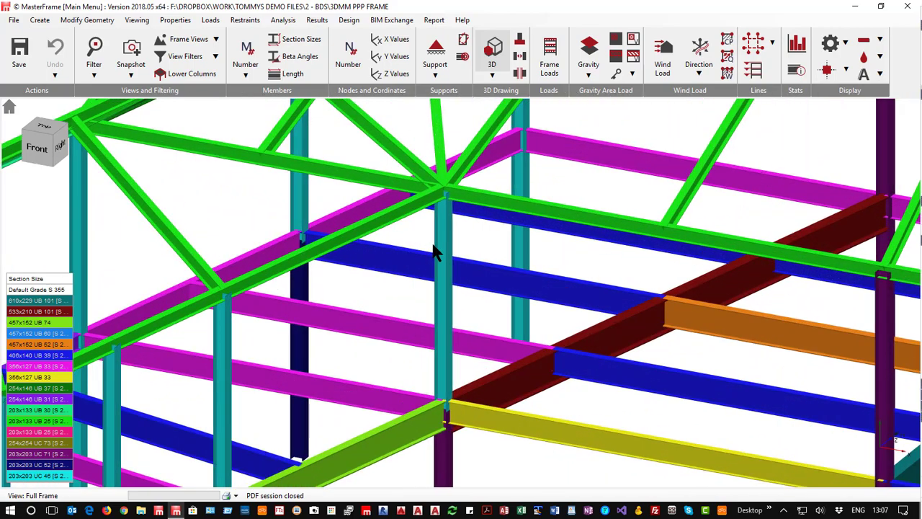
scroll(434, 246, up, 4)
scroll(455, 139, down, 10)
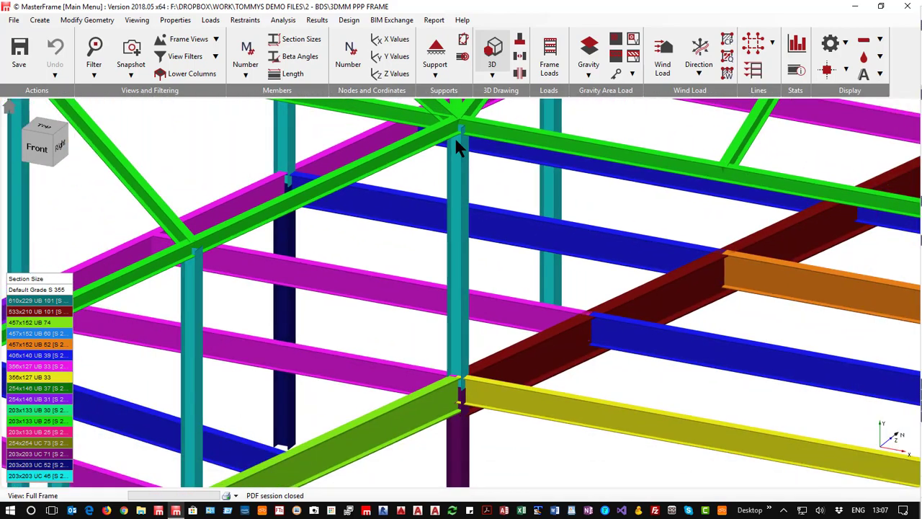
scroll(457, 144, up, 1)
scroll(449, 338, up, 6)
scroll(436, 216, up, 5)
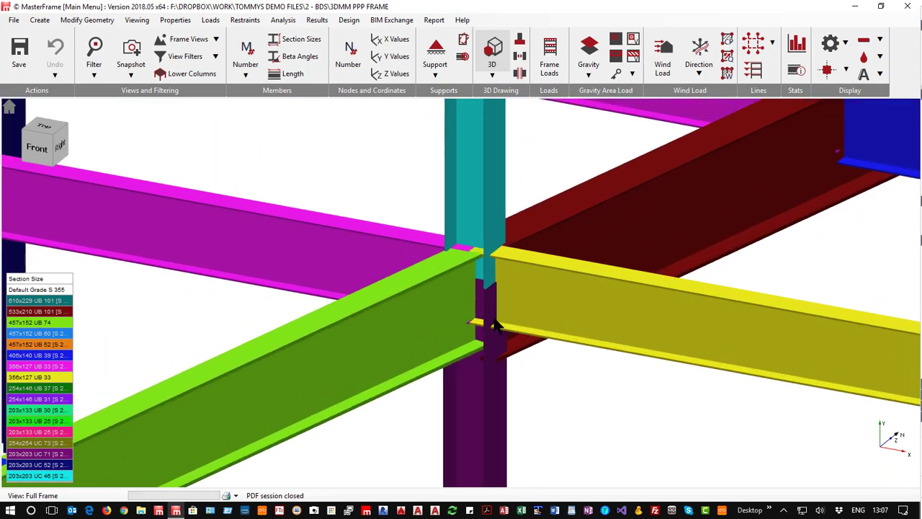
scroll(497, 324, up, 4)
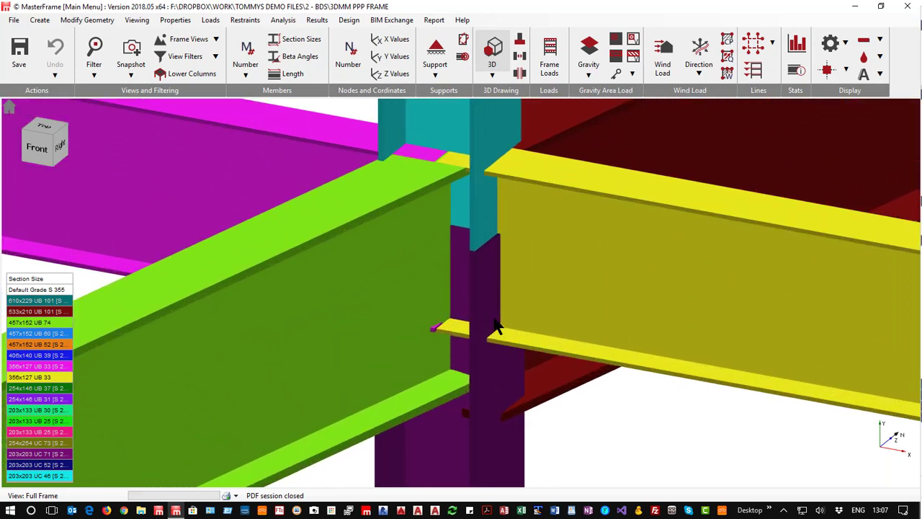
scroll(497, 324, down, 8)
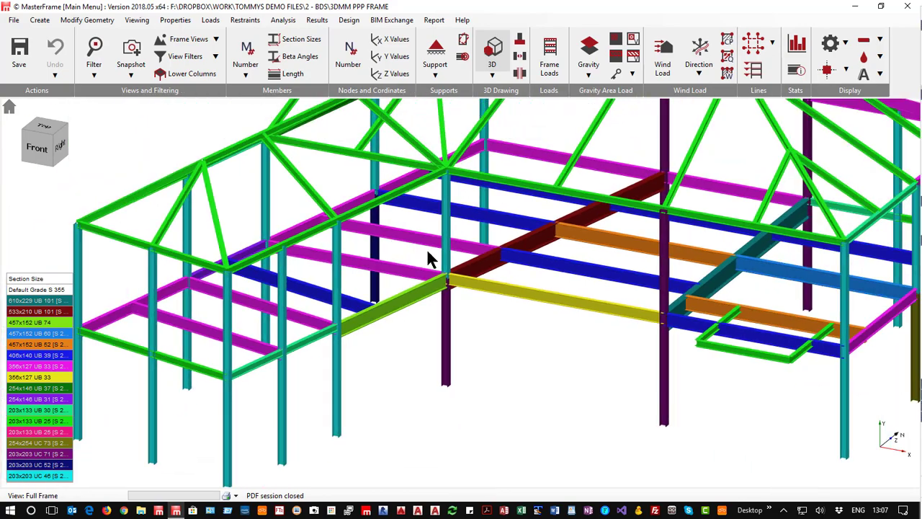
scroll(427, 257, down, 6)
scroll(397, 107, up, 2)
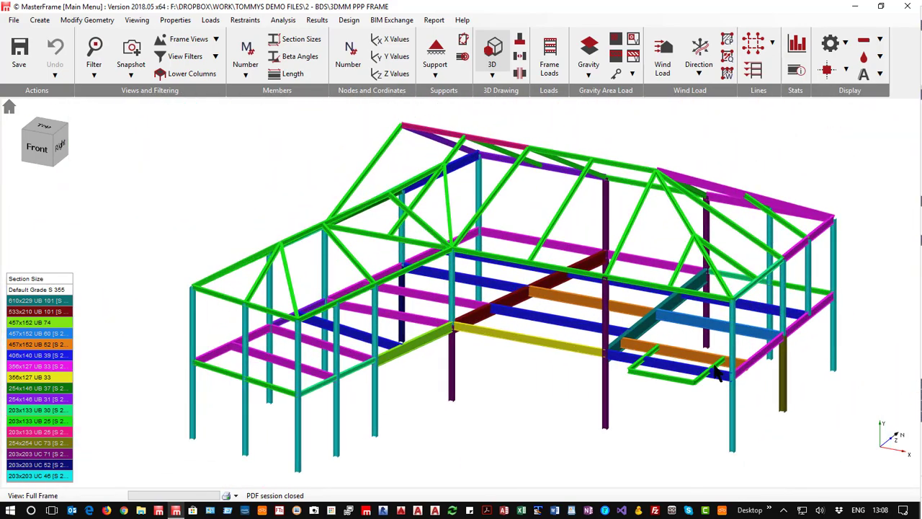
middle_drag(492, 310, 276, 286)
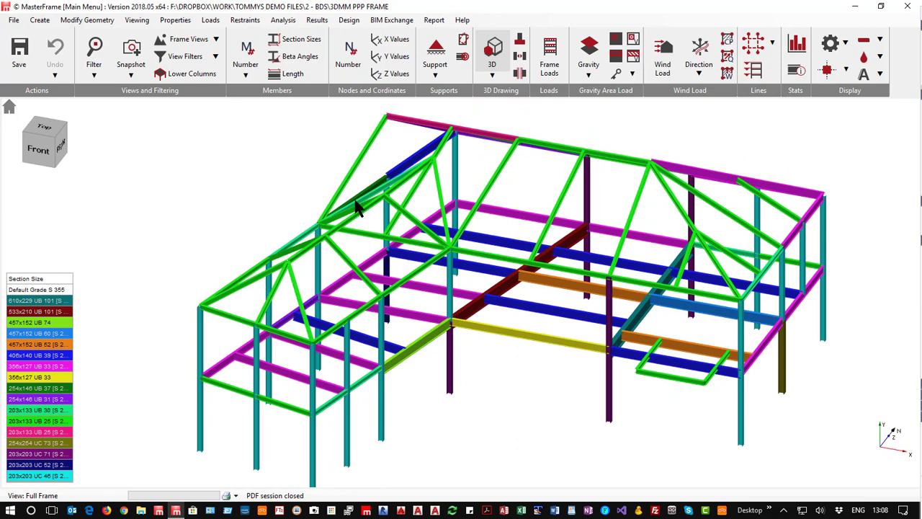
middle_drag(364, 209, 333, 216)
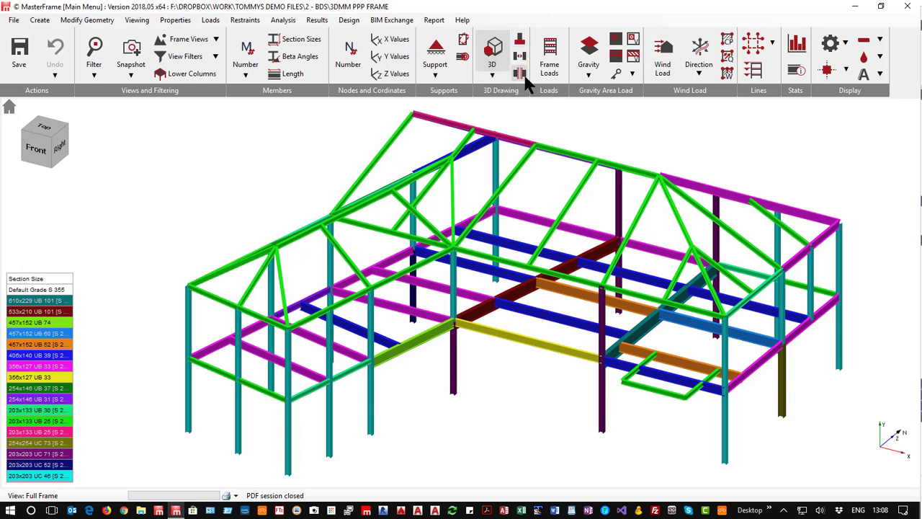
- Show the foundation blocks under the columns and hide them again
click(520, 40)
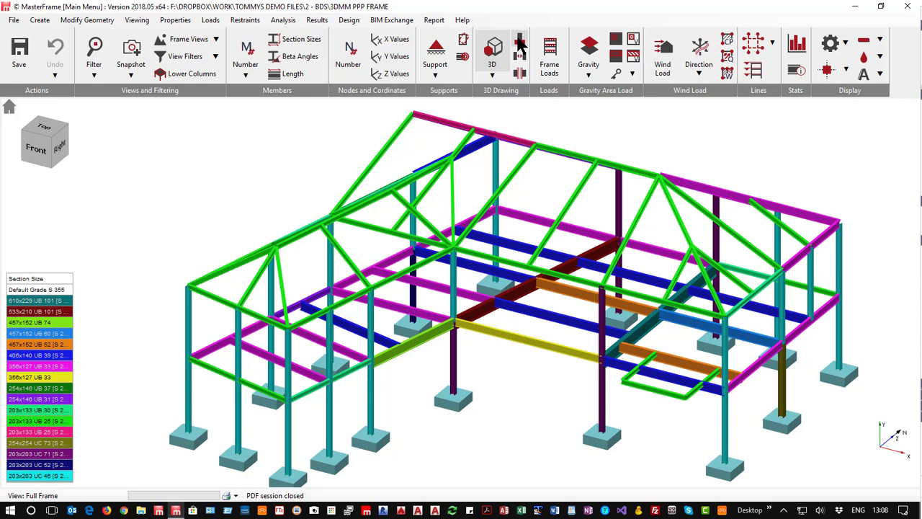
click(520, 42)
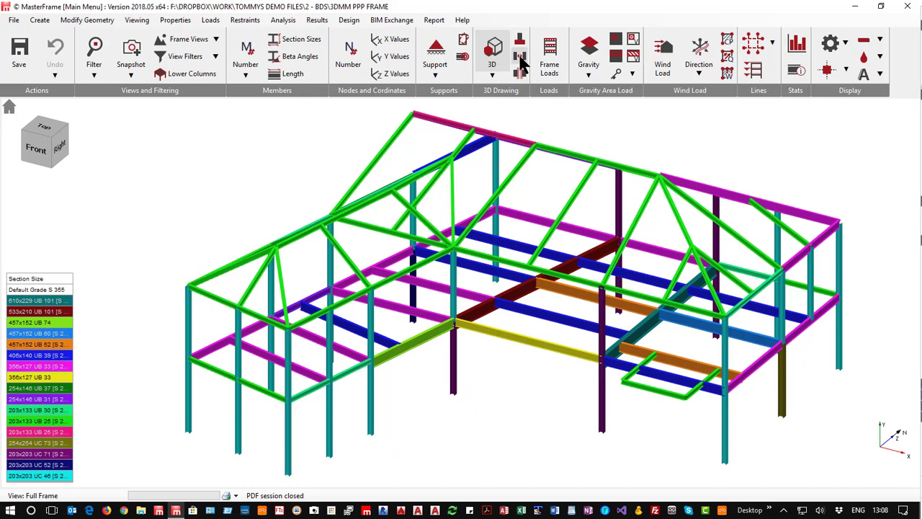
- Shorten the members at the joints, compare the gaps in the 3D and wireframe displays, and restore the full-length 3D members
click(520, 58)
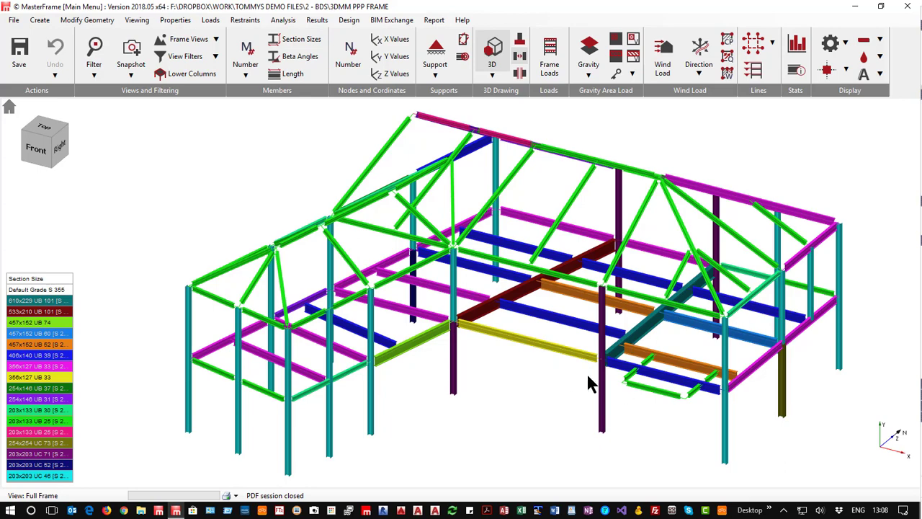
scroll(663, 388, up, 5)
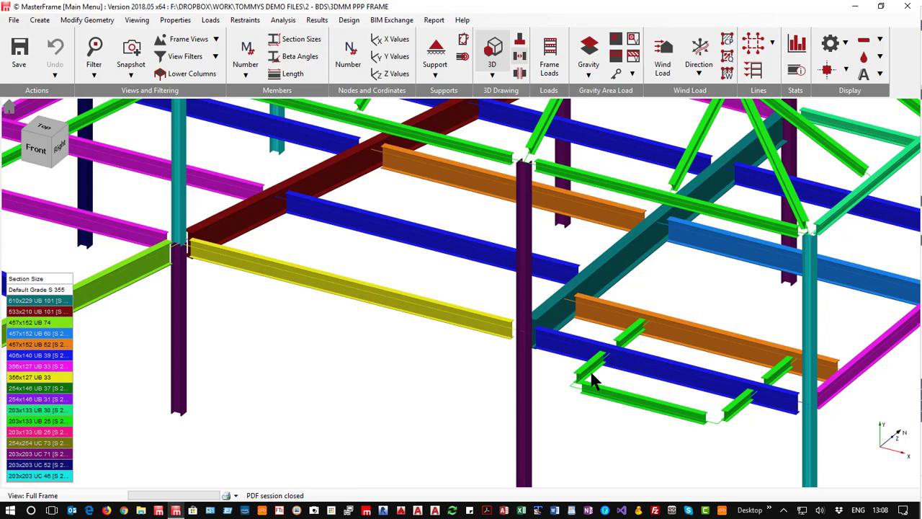
scroll(634, 344, down, 2)
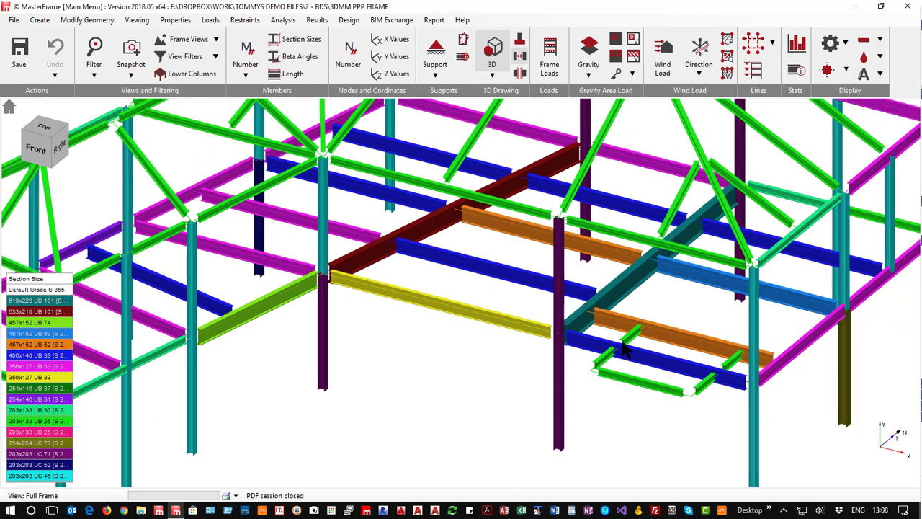
click(492, 50)
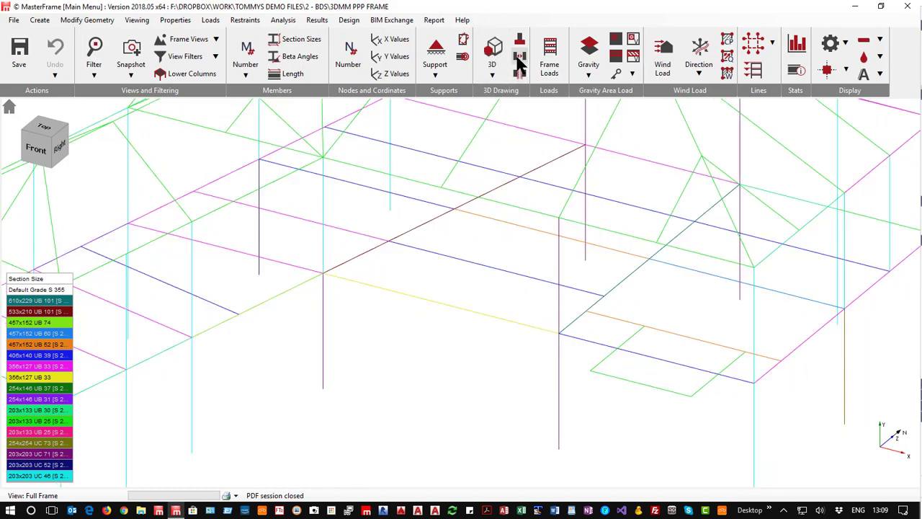
click(520, 58)
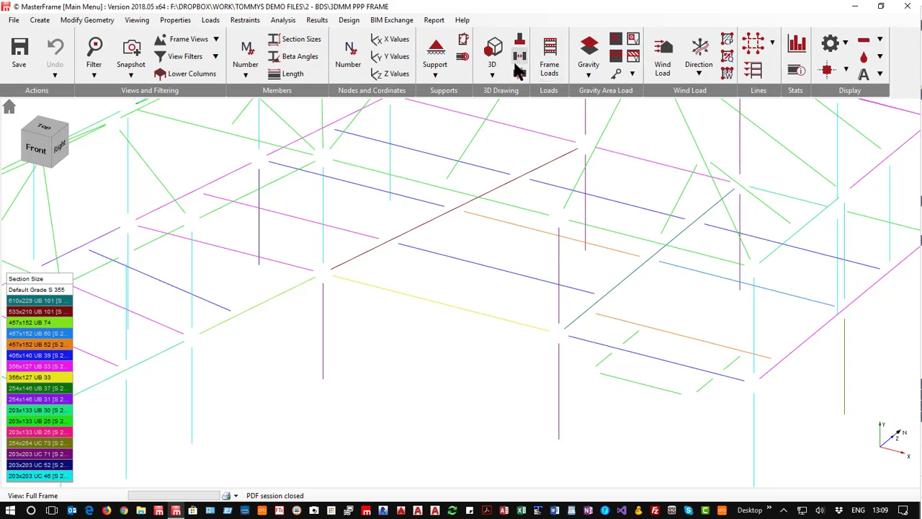
click(494, 50)
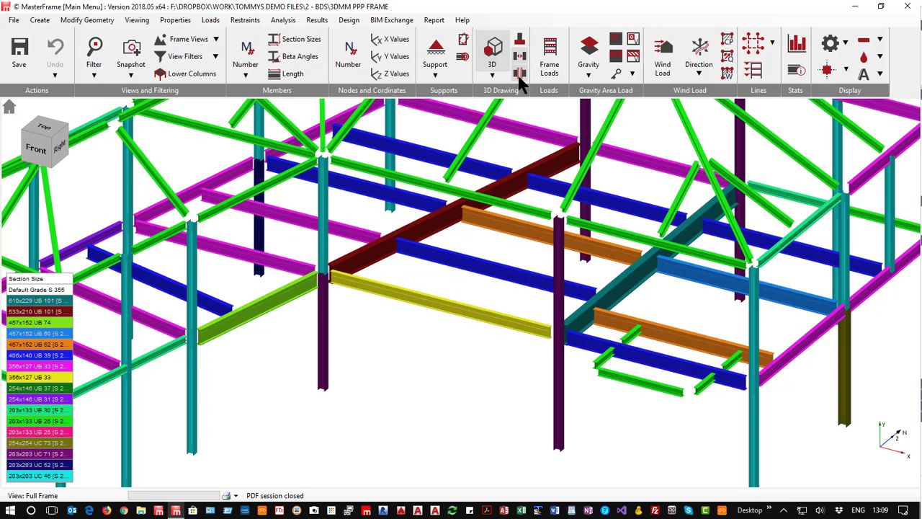
click(520, 74)
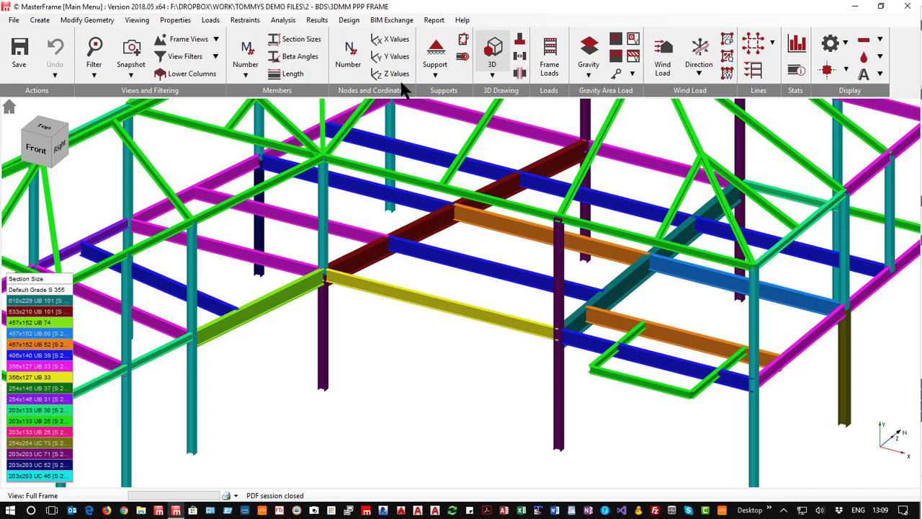
- Turn off the 3D display and Colour by Section for the frame
click(494, 64)
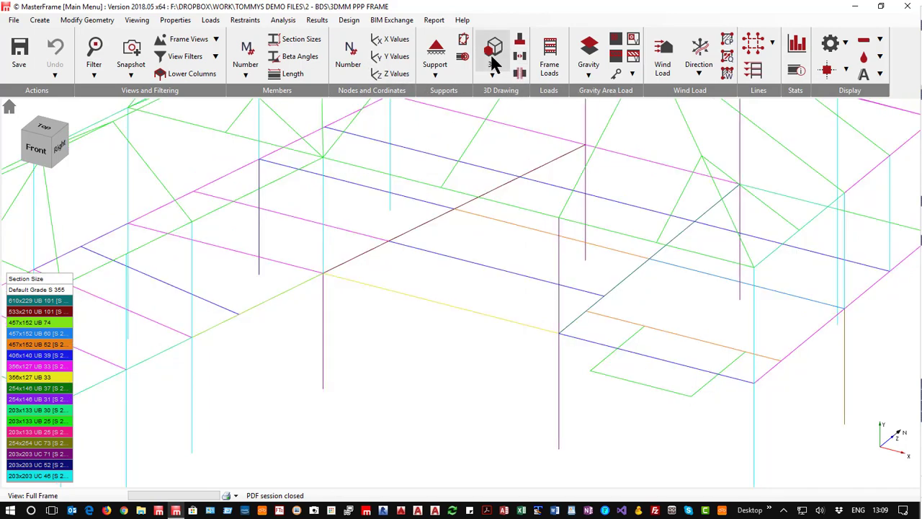
click(496, 72)
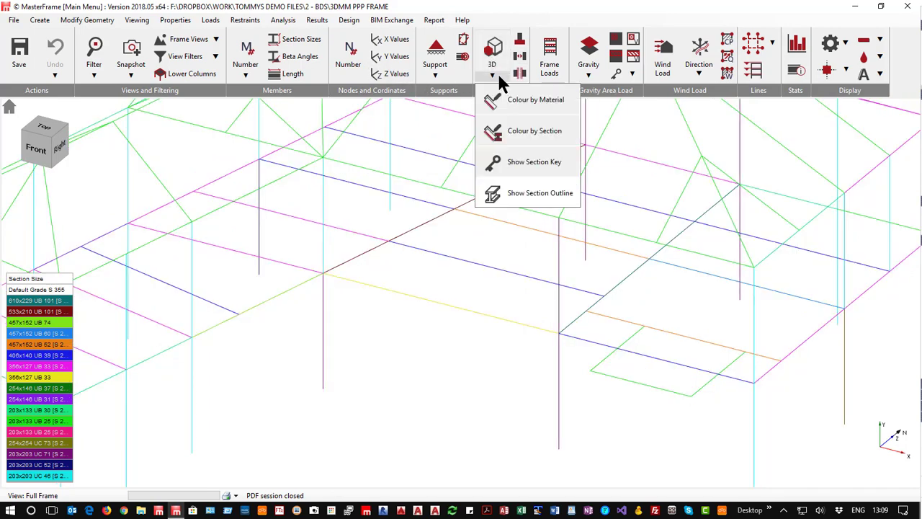
click(507, 132)
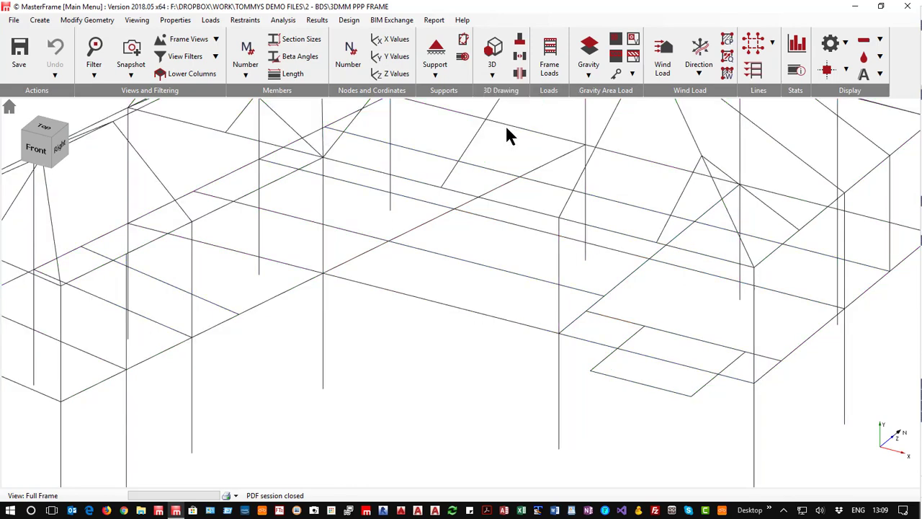
- Restore the home view and display the frame loads for load case 001 with all load groups
scroll(363, 304, down, 3)
scroll(357, 168, up, 4)
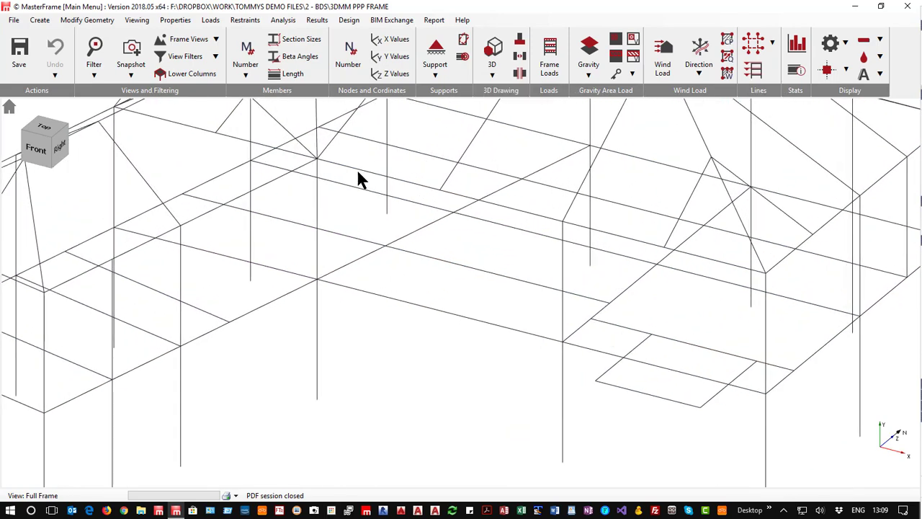
click(10, 107)
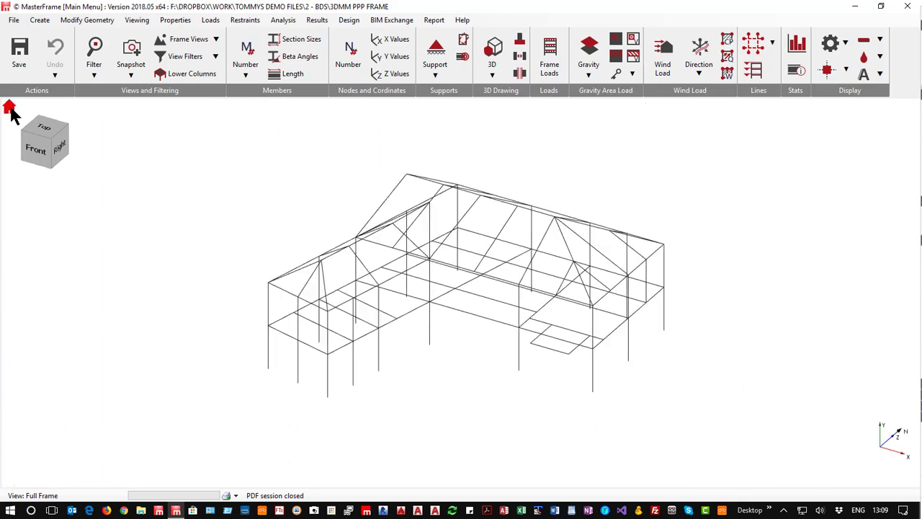
scroll(352, 299, up, 3)
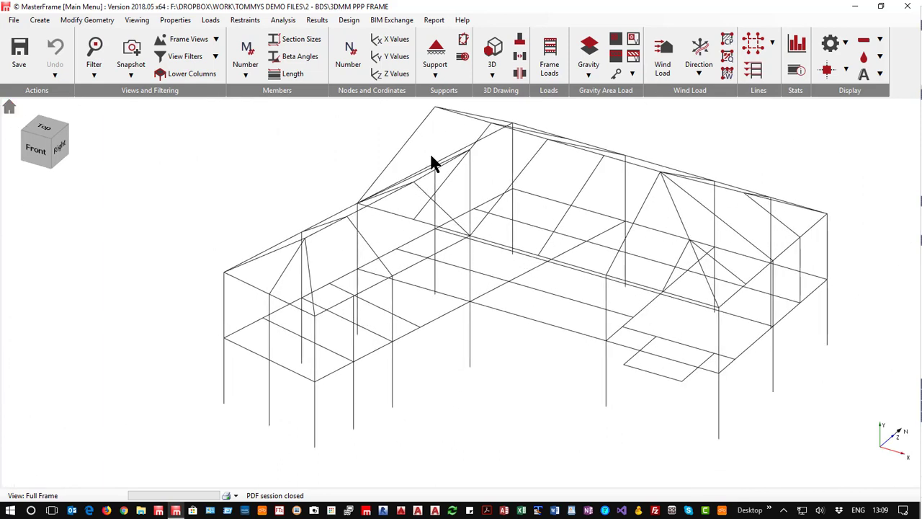
click(551, 61)
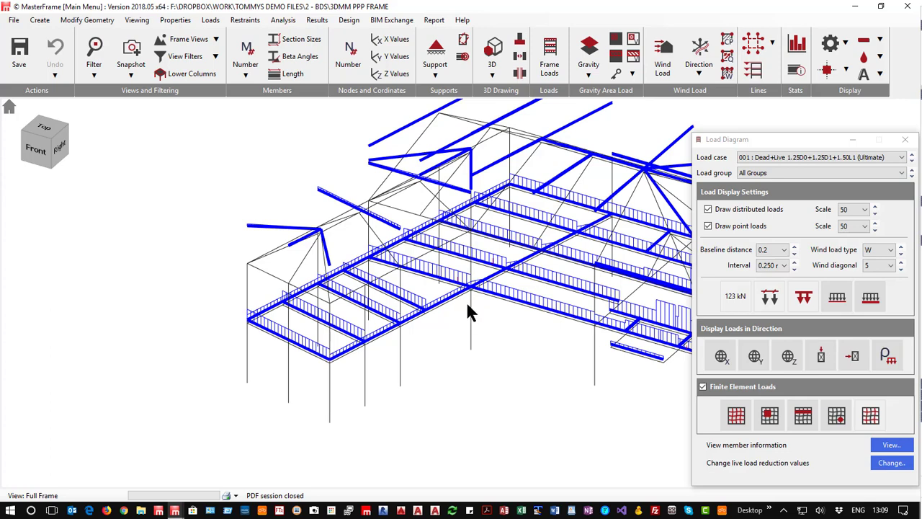
- Minimise the Load Diagram window to see the loads on the whole frame, and restore it
click(852, 136)
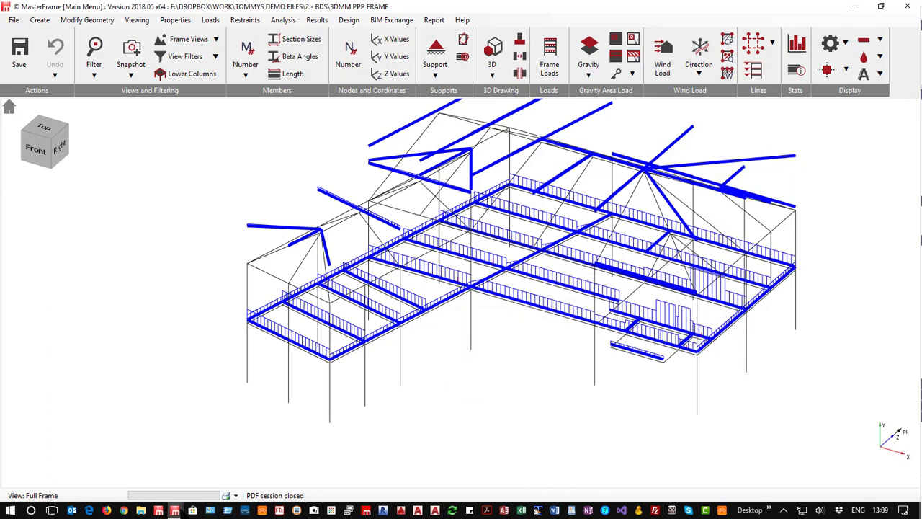
mouse_move(175, 510)
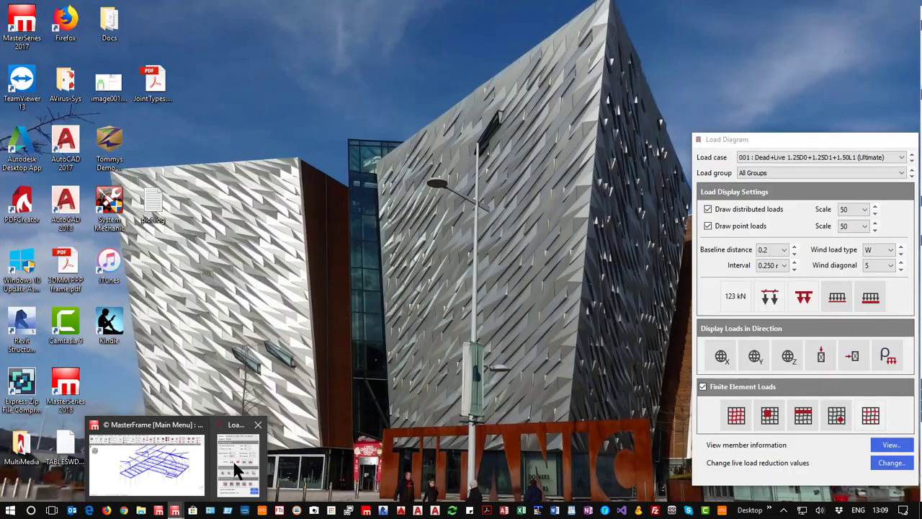
click(233, 459)
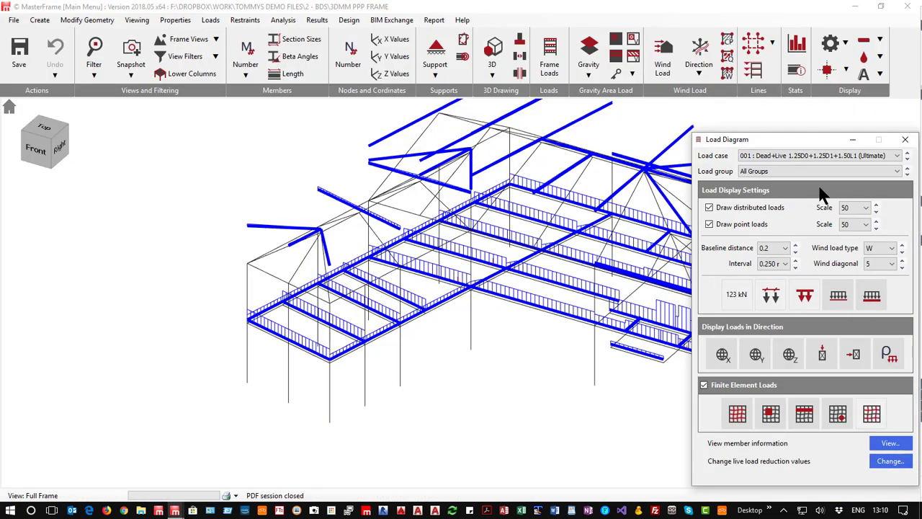
- Move the Load Diagram window nearer the frame and turn off the thick lines along the distributed load diagrams
drag(786, 141, 729, 120)
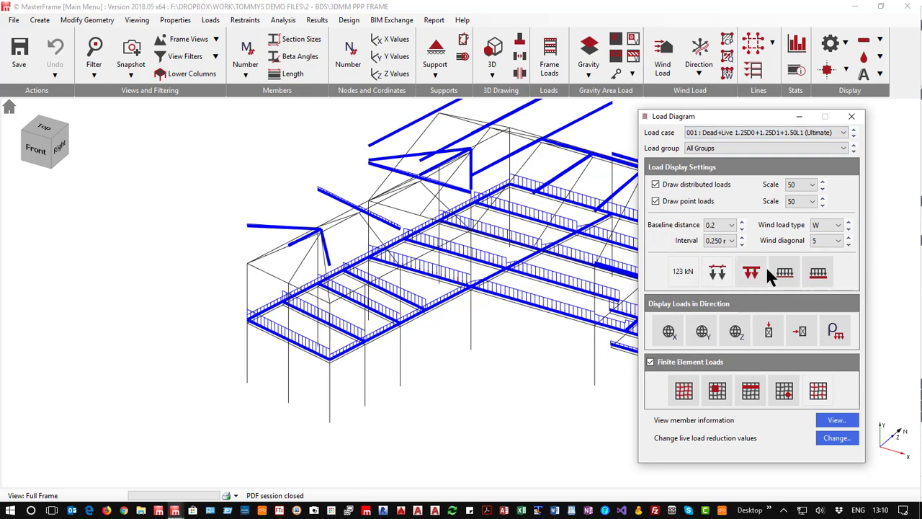
click(785, 272)
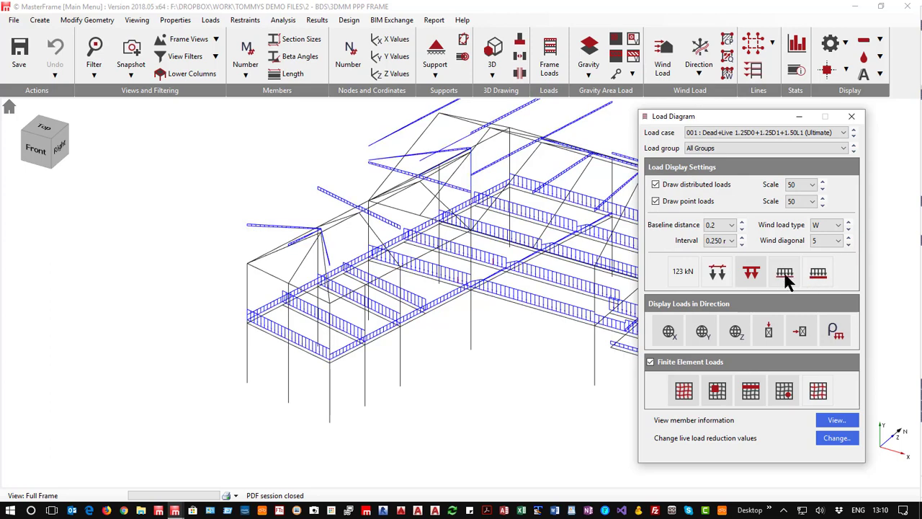
- Try the thick baseline, outline and arrow display options on the distributed load diagrams
click(815, 275)
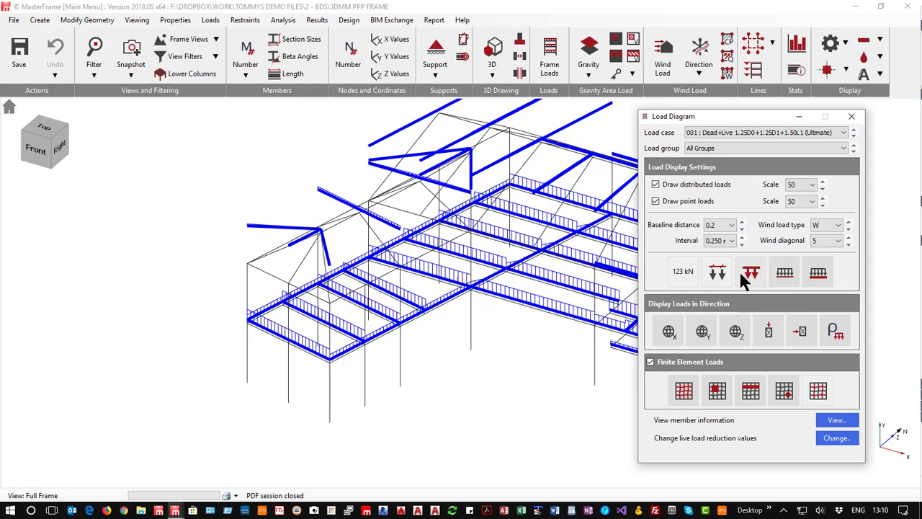
click(785, 276)
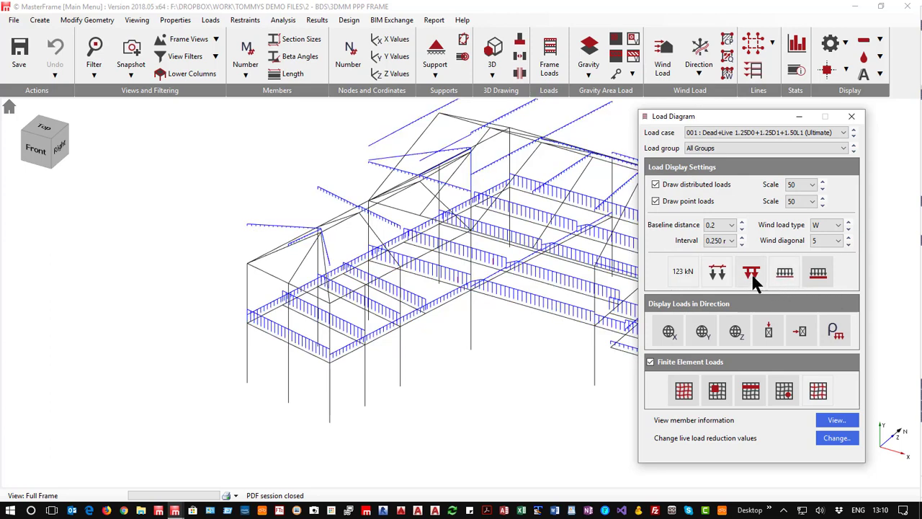
click(751, 273)
click(818, 277)
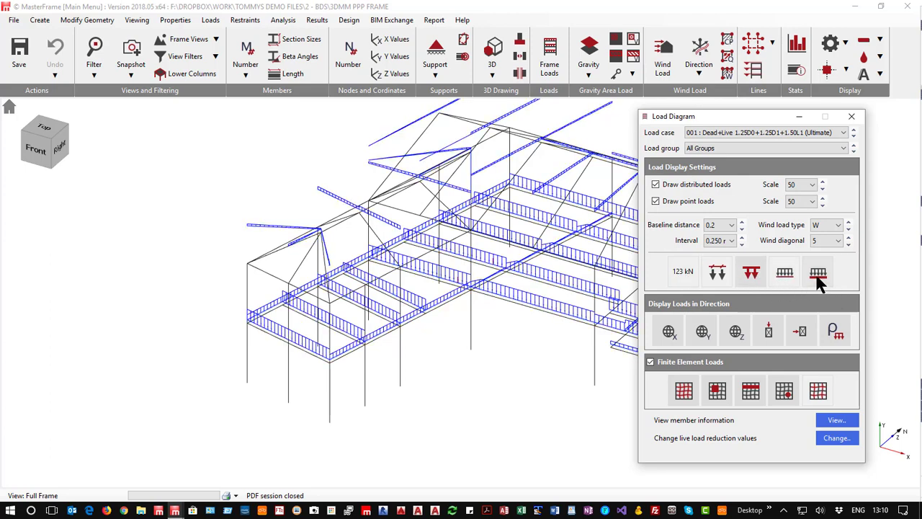
click(752, 274)
- Examine the distributed load arrows on the floor beams close up, and close the Load Diagram window
scroll(556, 274, up, 5)
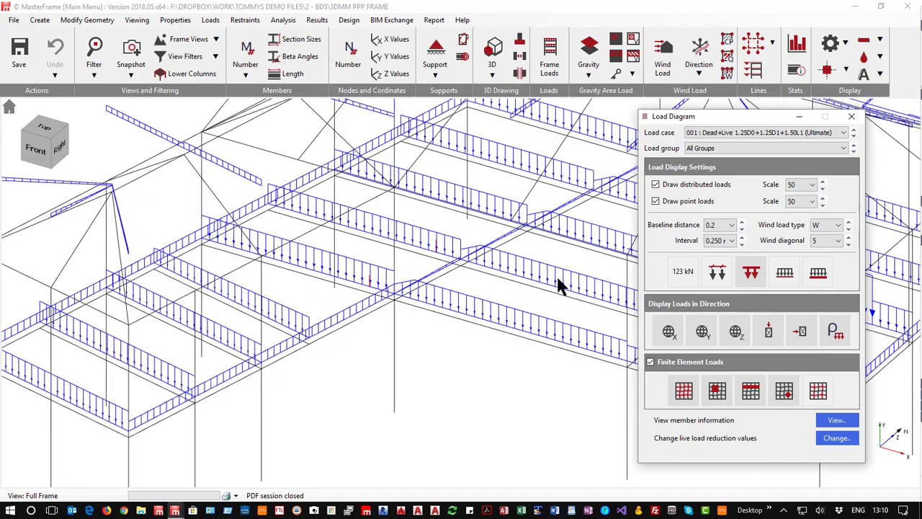
scroll(560, 284, up, 3)
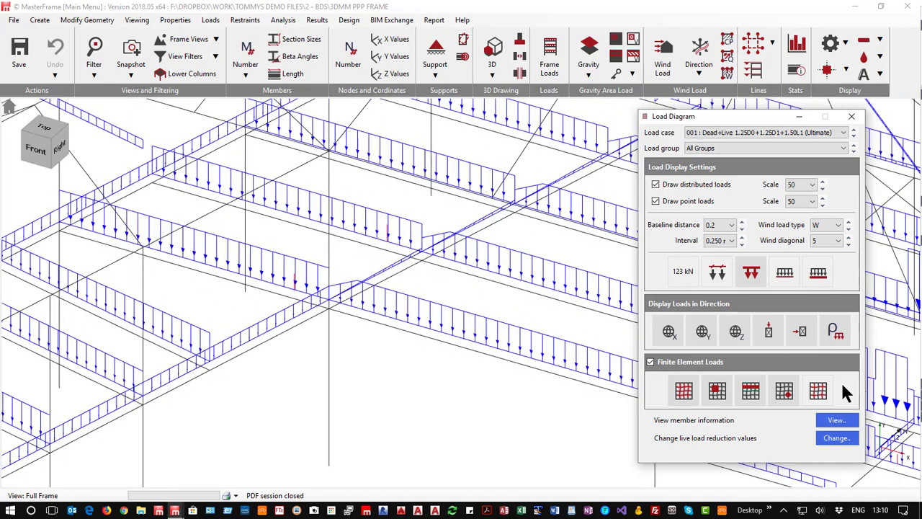
scroll(887, 395, up, 1)
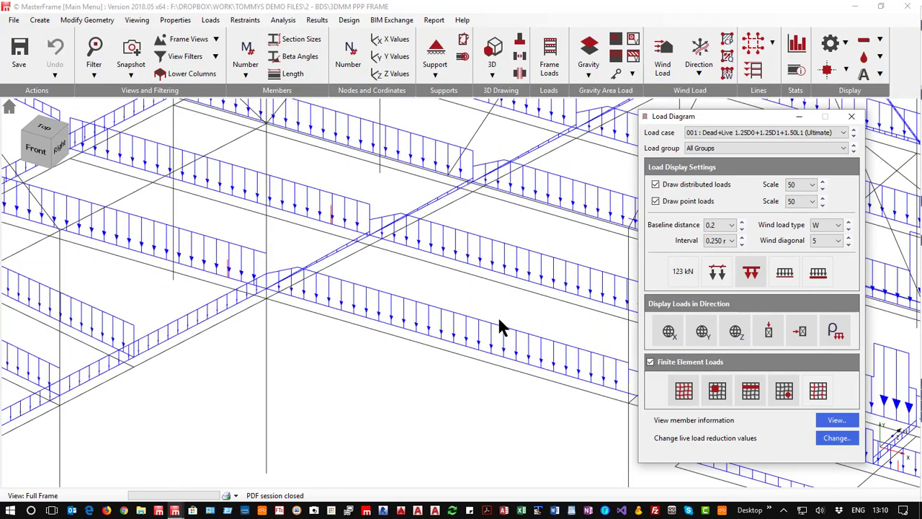
scroll(404, 311, down, 3)
scroll(404, 312, down, 4)
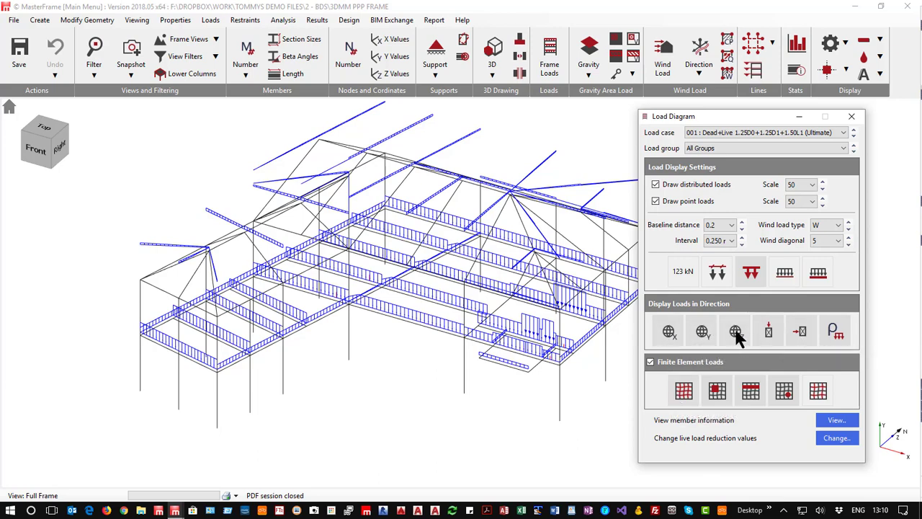
click(769, 332)
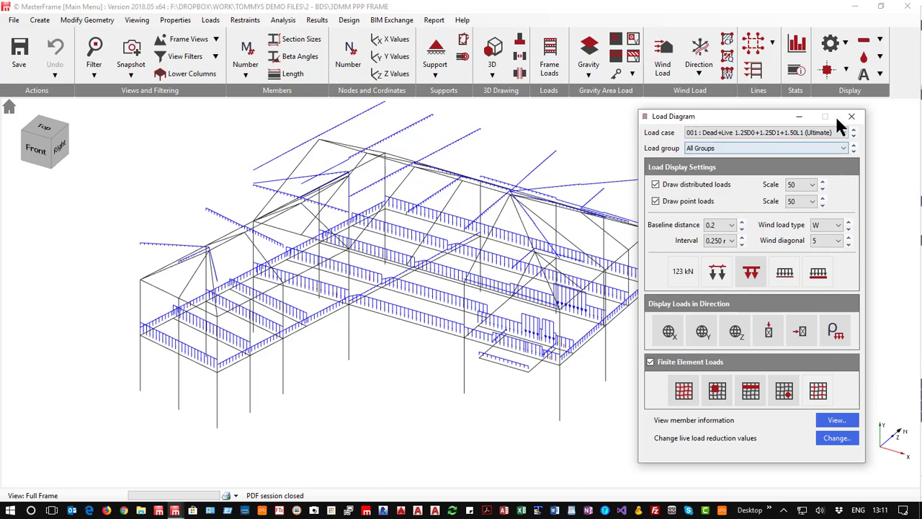
click(855, 117)
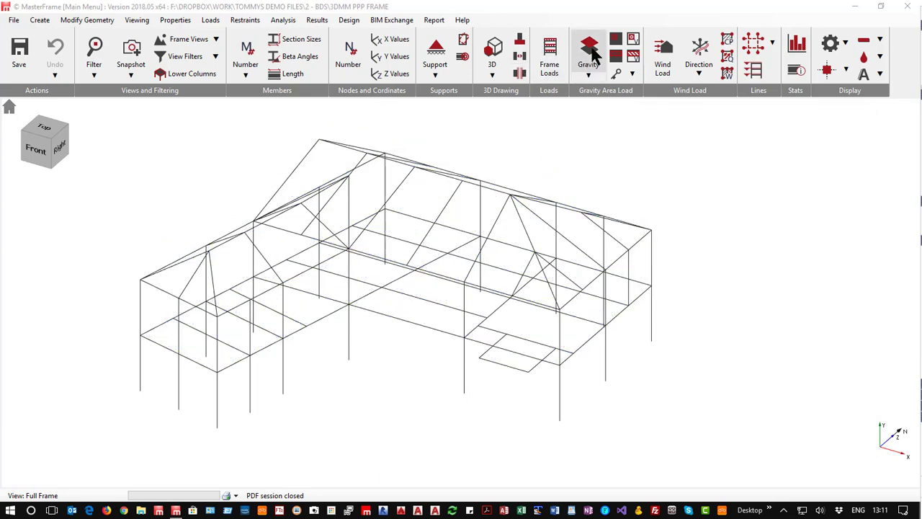
- Display the gravity area loads coloured by load intensity, with the dead and live load key
click(591, 54)
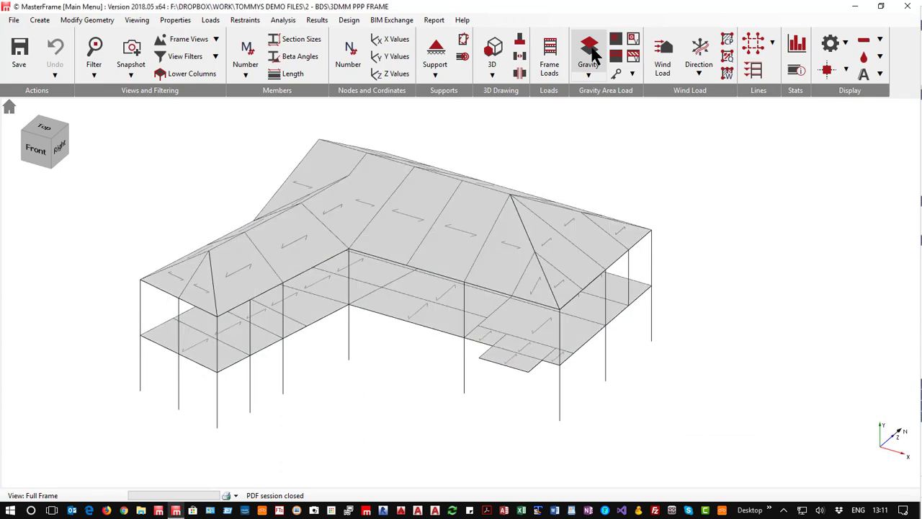
click(582, 74)
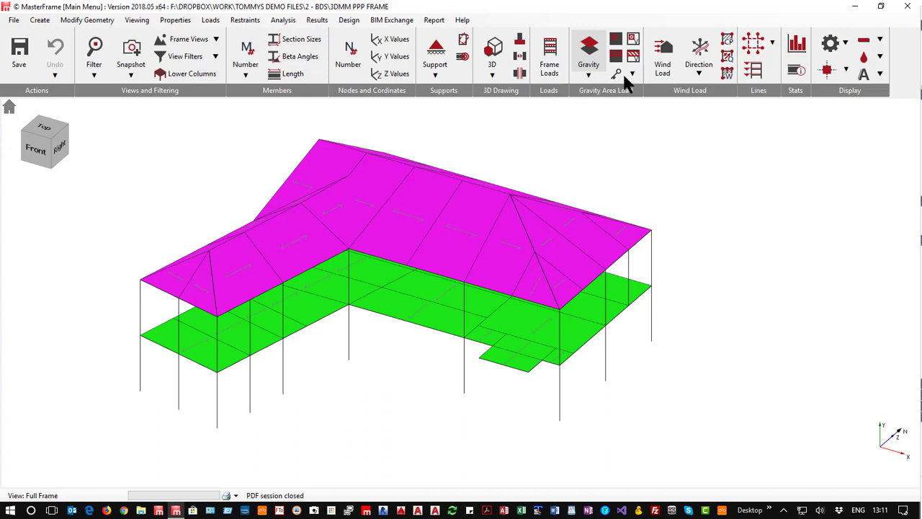
click(618, 75)
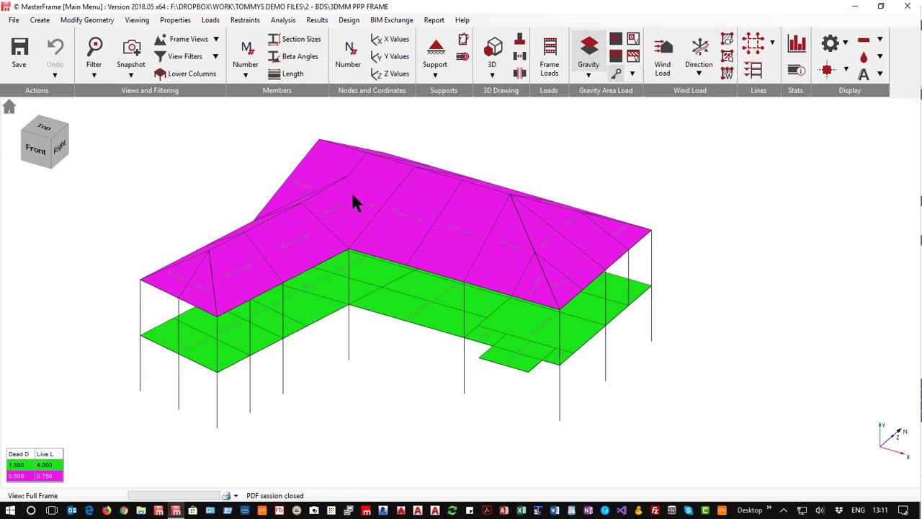
- Overlay the point, patch and line loads on the gravity area loads, and hide the line loads again
click(633, 40)
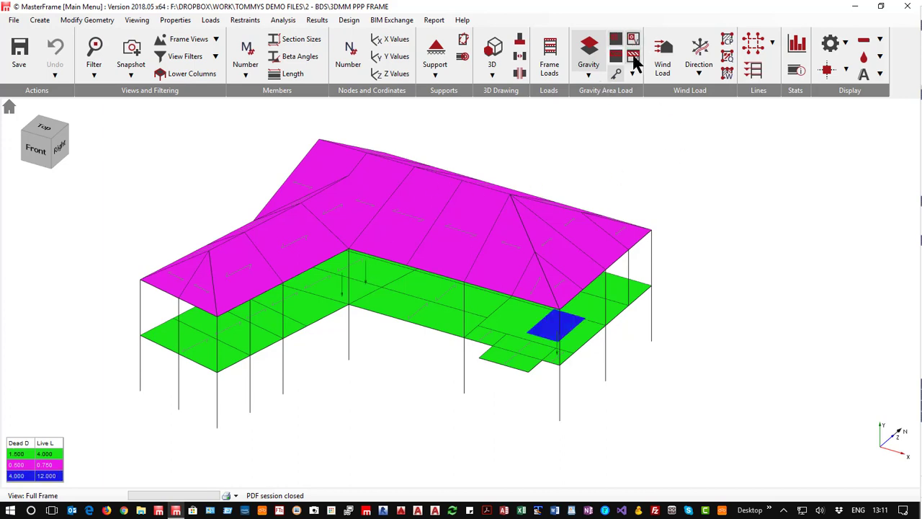
click(616, 59)
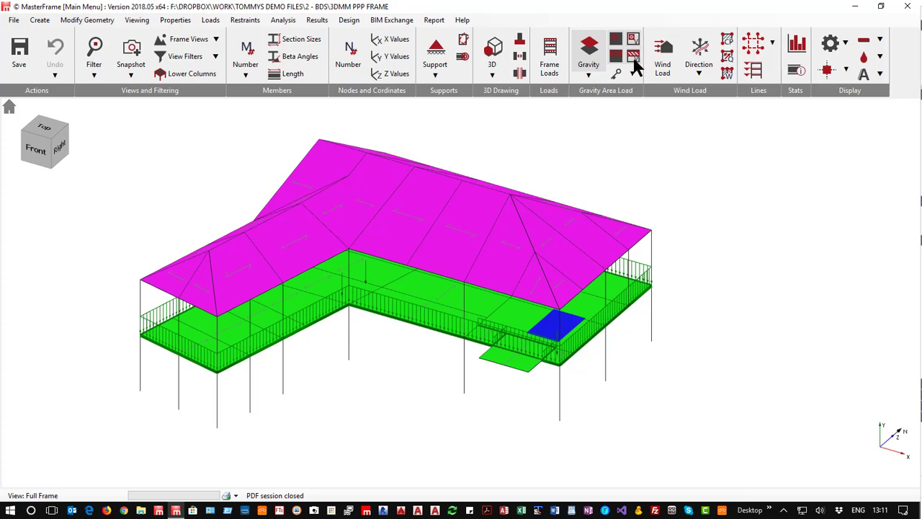
click(617, 41)
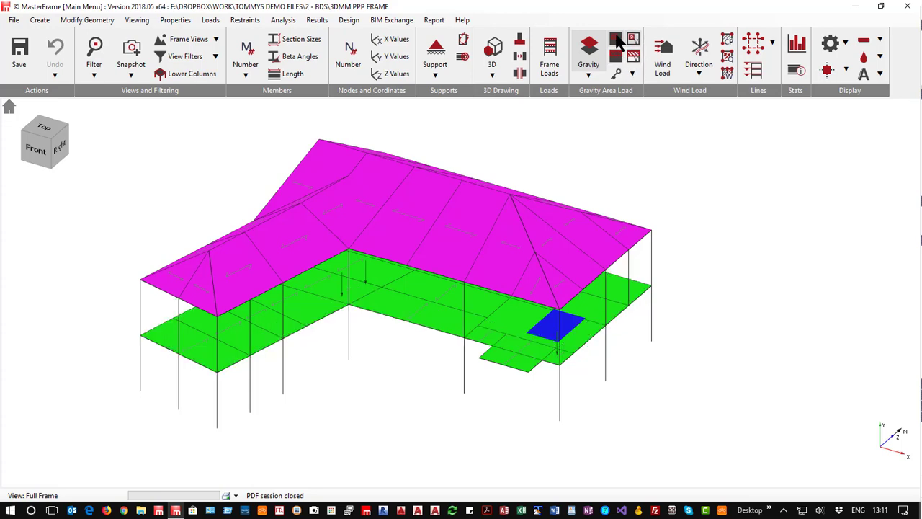
- Review the load type options for the gravity area load display, and turn the gravity loads off
click(632, 74)
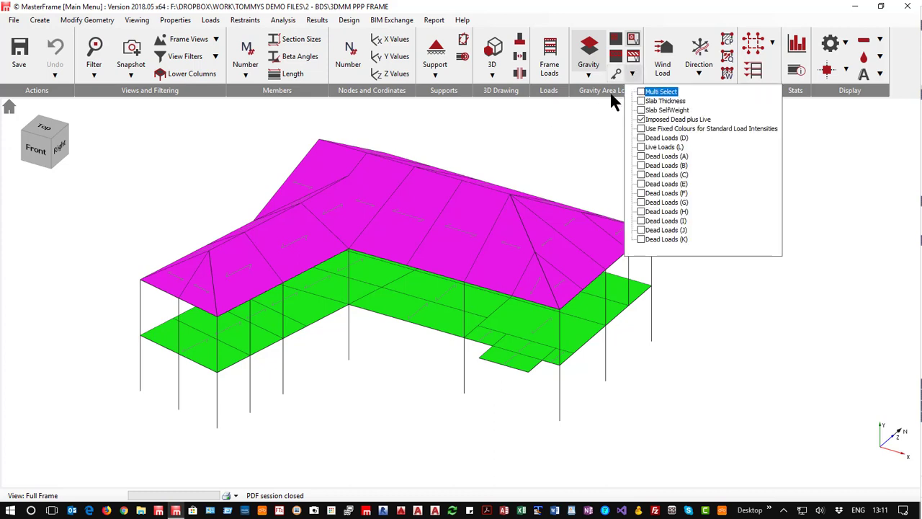
click(592, 125)
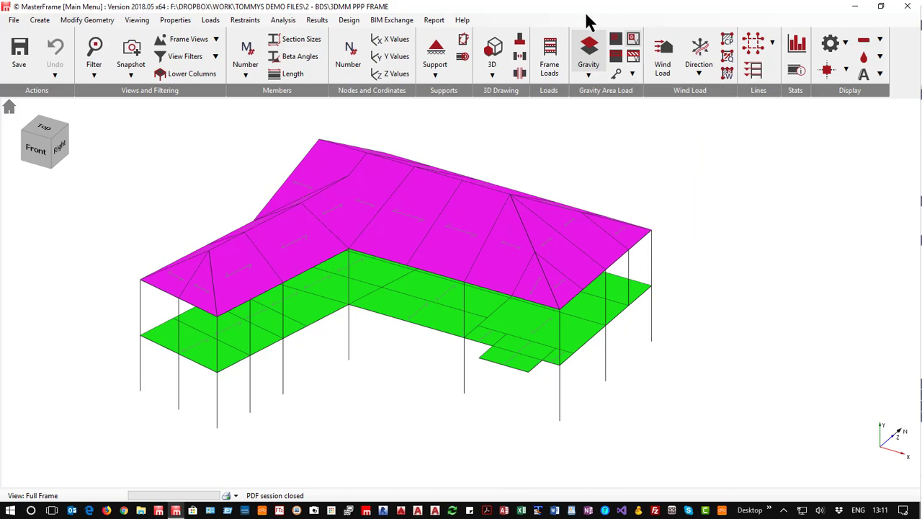
click(588, 54)
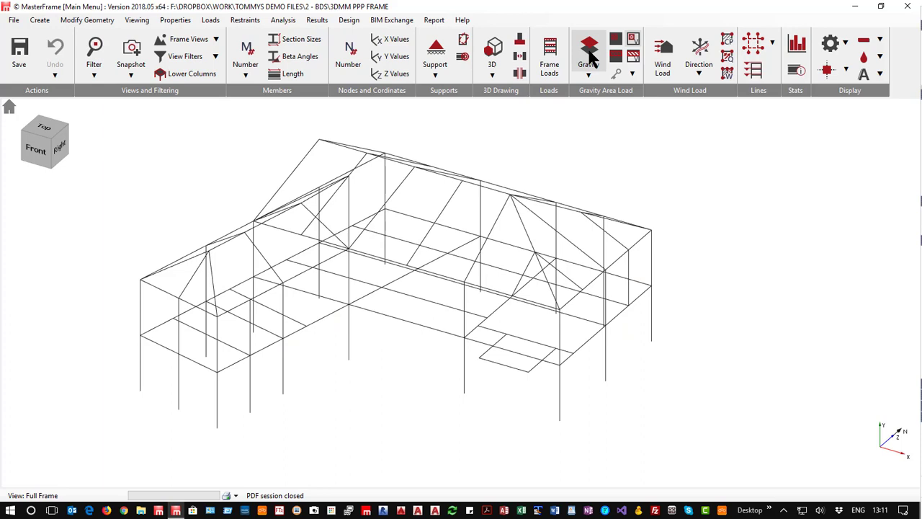
- Display the wind load surfaces on the building and choose a wind direction
click(664, 57)
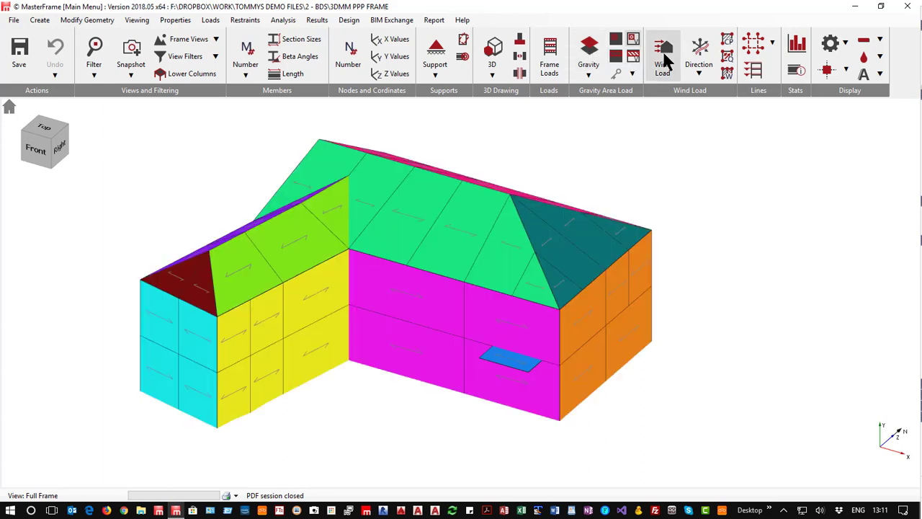
click(697, 74)
click(706, 108)
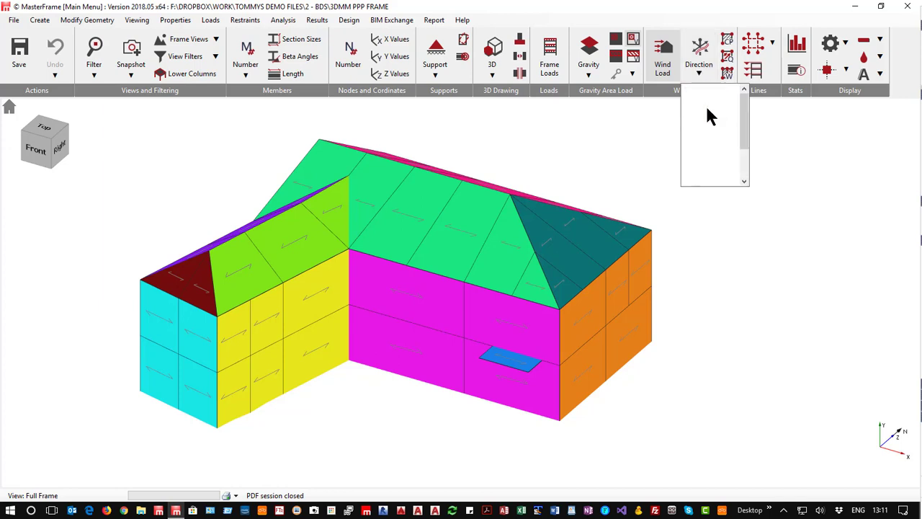
- Compare the wind pressure coefficients and wind pressures on the walls and roof, including the building's left side
click(727, 42)
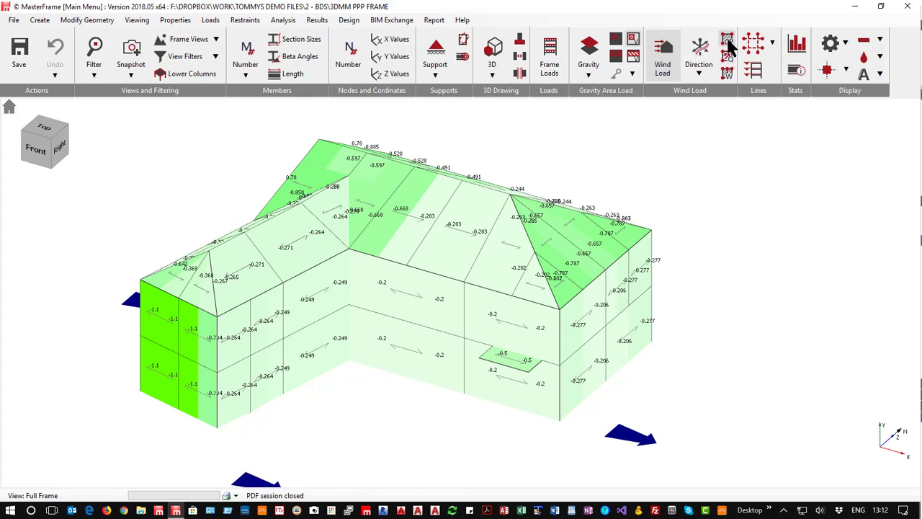
click(728, 56)
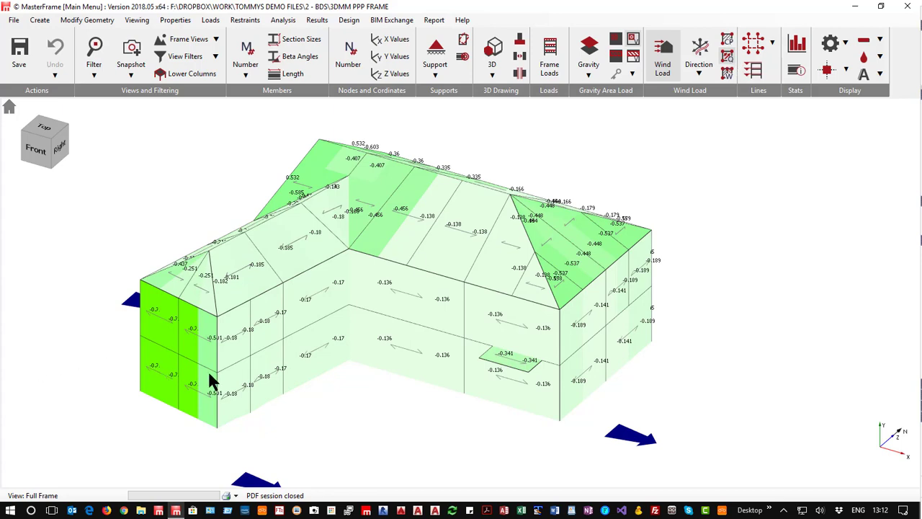
middle_drag(211, 382, 456, 351)
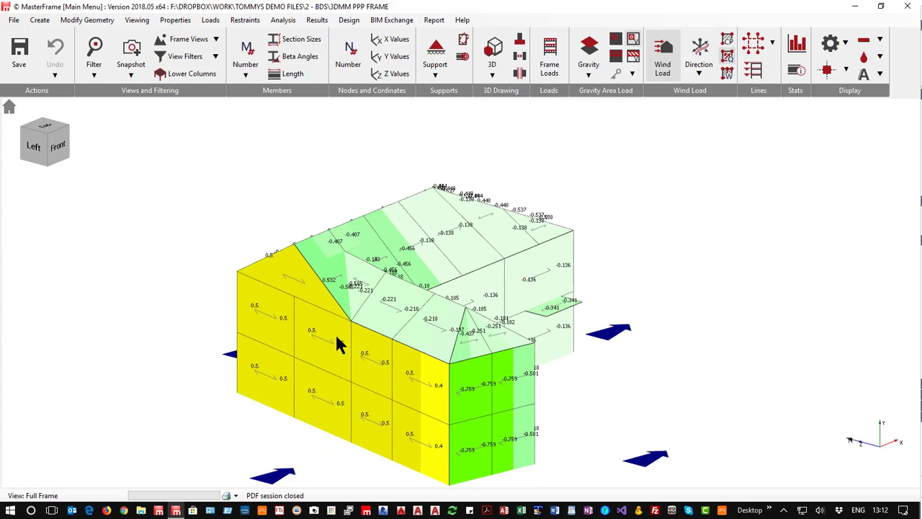
click(728, 40)
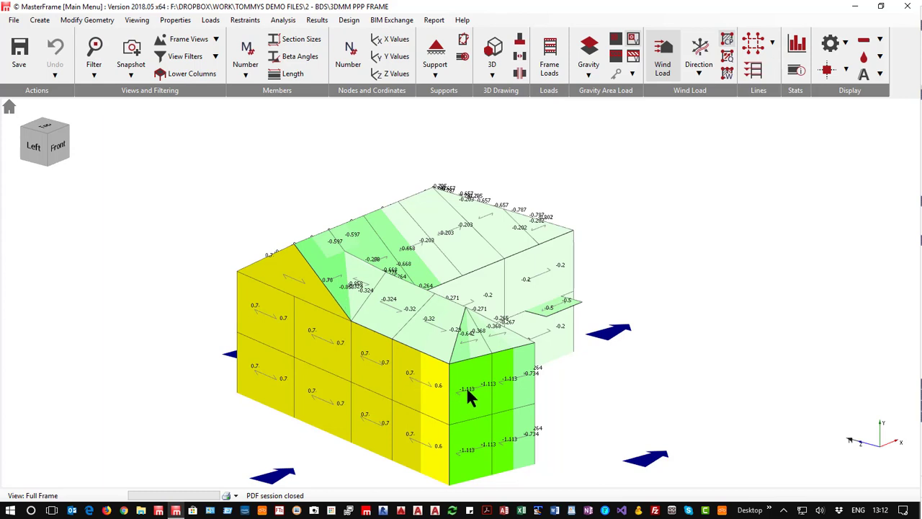
click(728, 61)
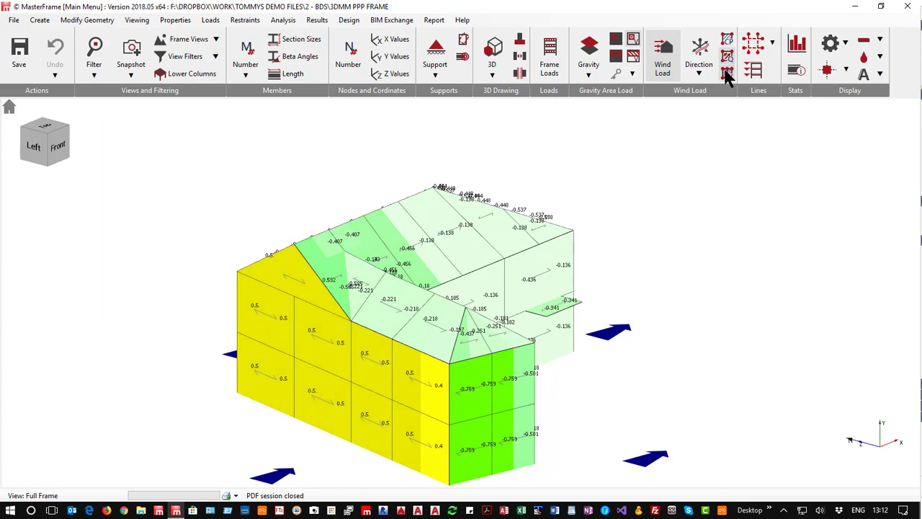
- Show the wind zone labels on the surfaces, hide them again, and view the building from slightly higher
click(727, 73)
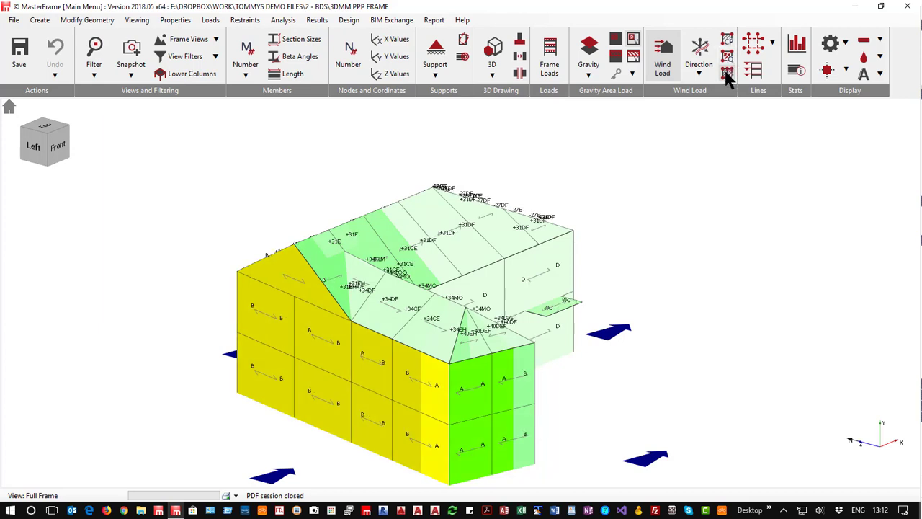
click(727, 75)
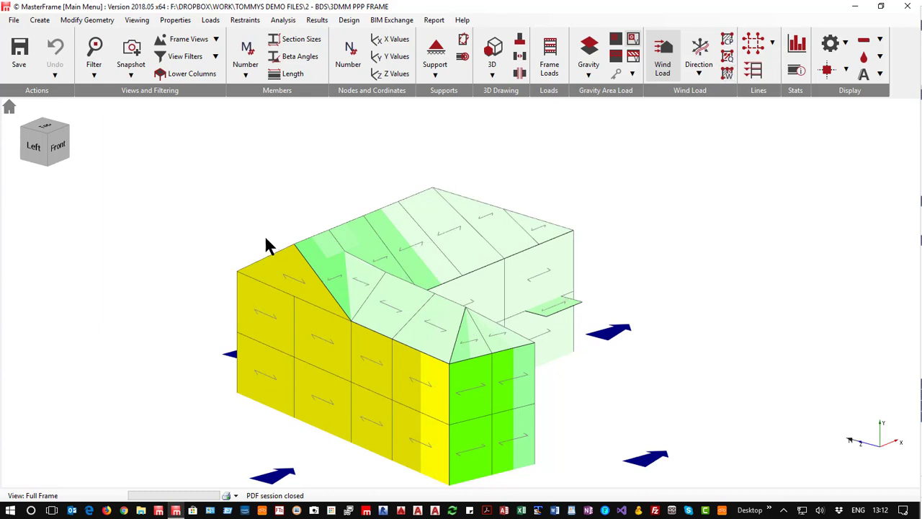
middle_drag(329, 373, 245, 378)
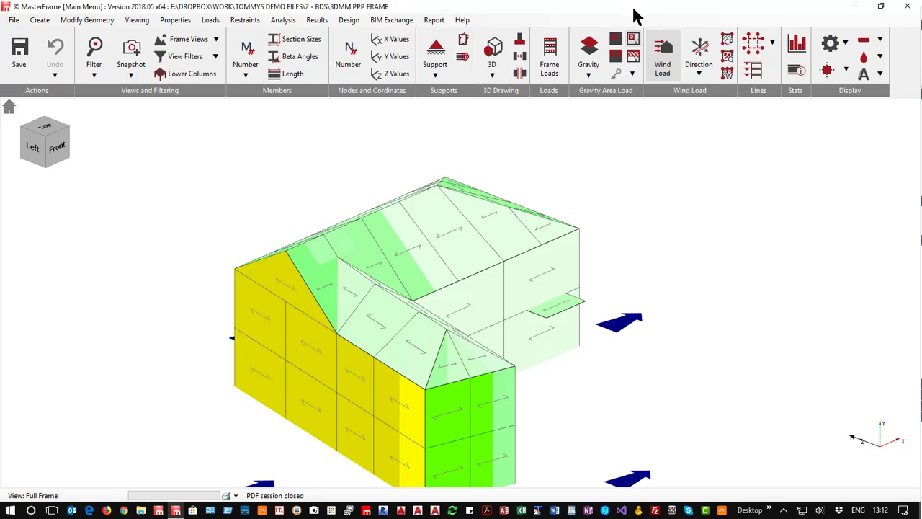
- Shrink and reposition the main window for a compact ribbon, and switch the 3D member display on and off
double_click(791, 8)
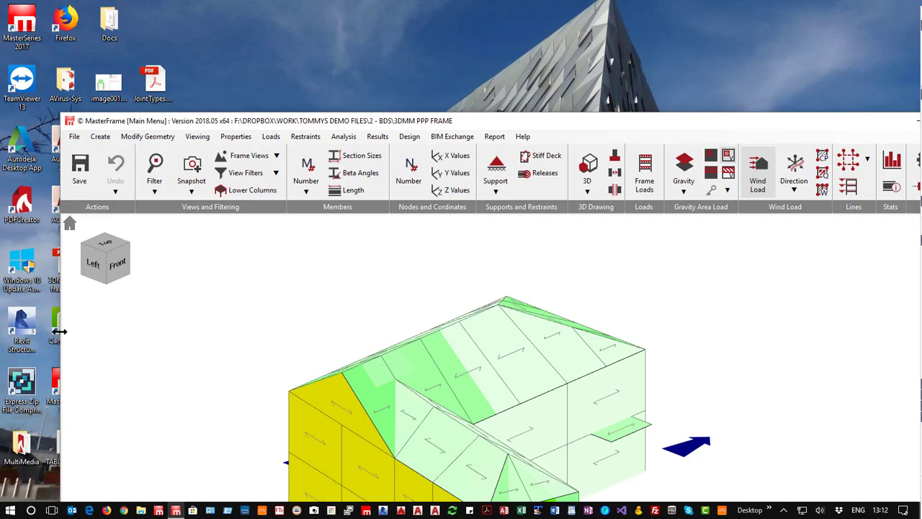
drag(56, 329, 406, 310)
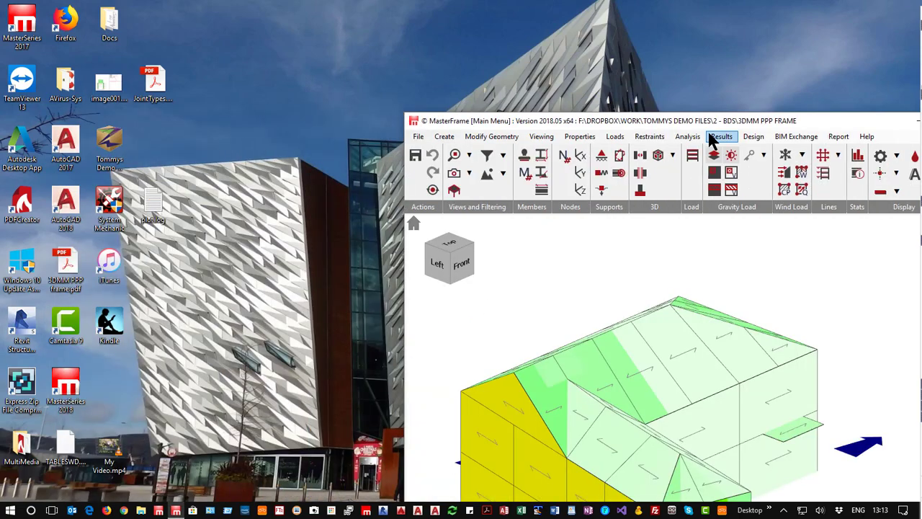
drag(694, 118, 482, 25)
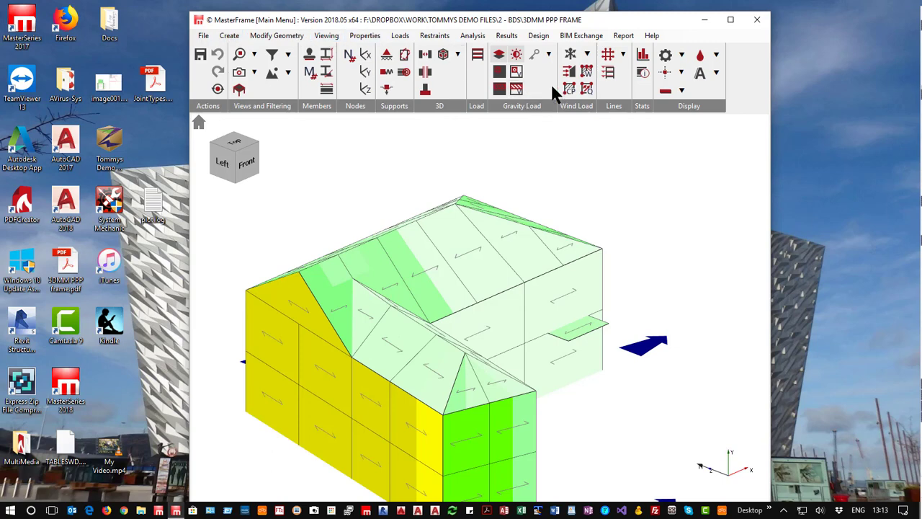
click(444, 56)
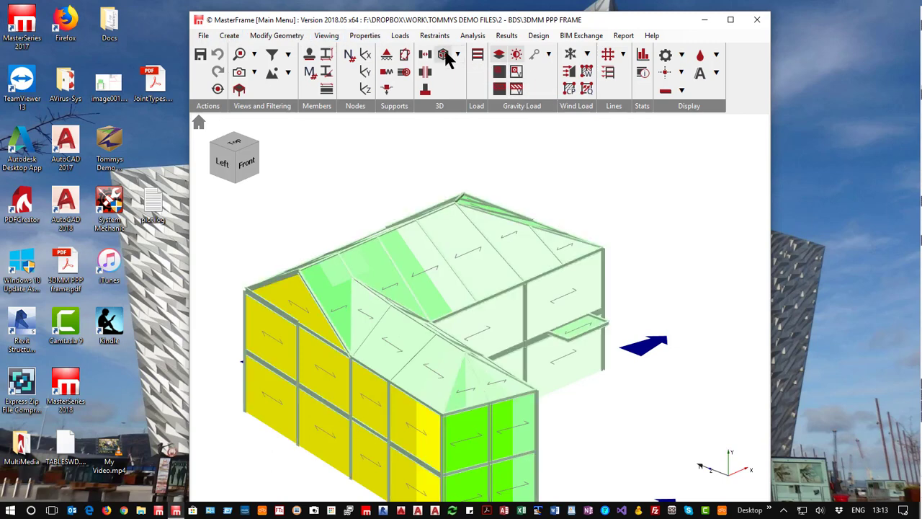
click(444, 56)
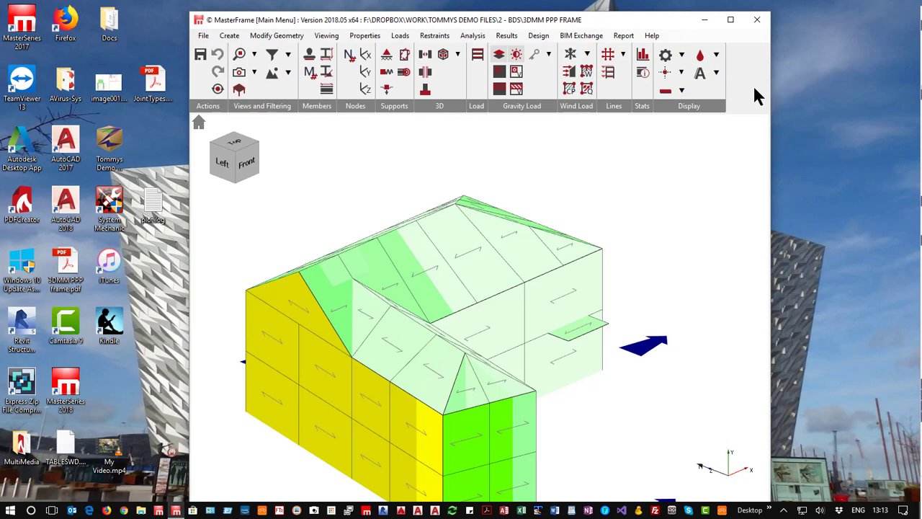
- Maximise the main window and restore the home view of the wind-loaded building
click(730, 20)
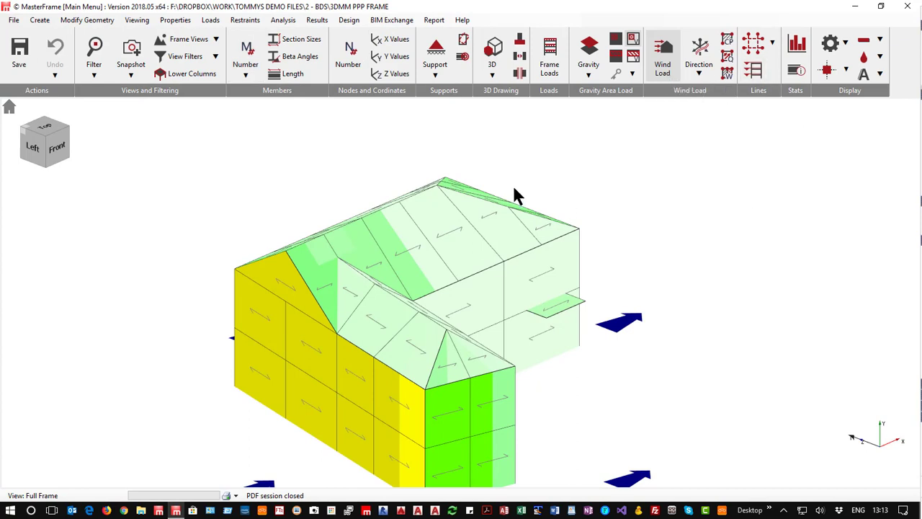
click(10, 110)
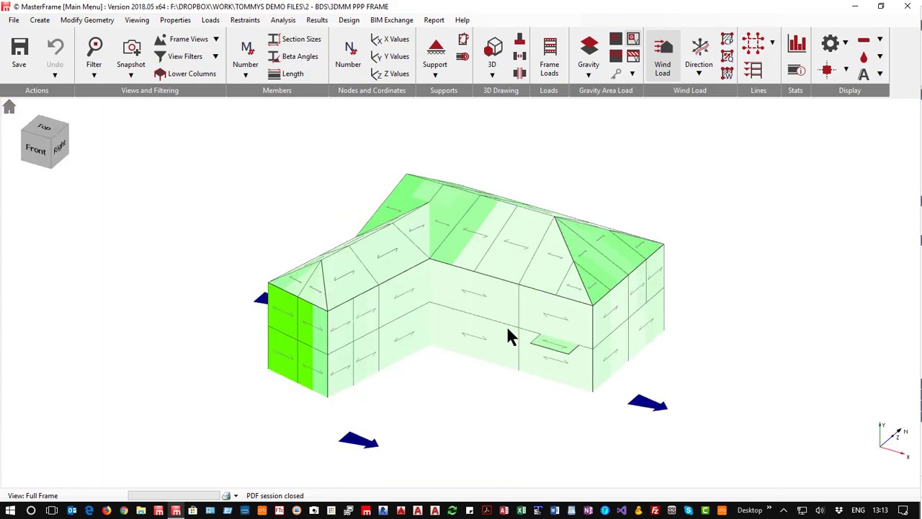
- Turn off MasterKey wind loading in the automatic wind loading directions and settings, and close the settings
click(210, 20)
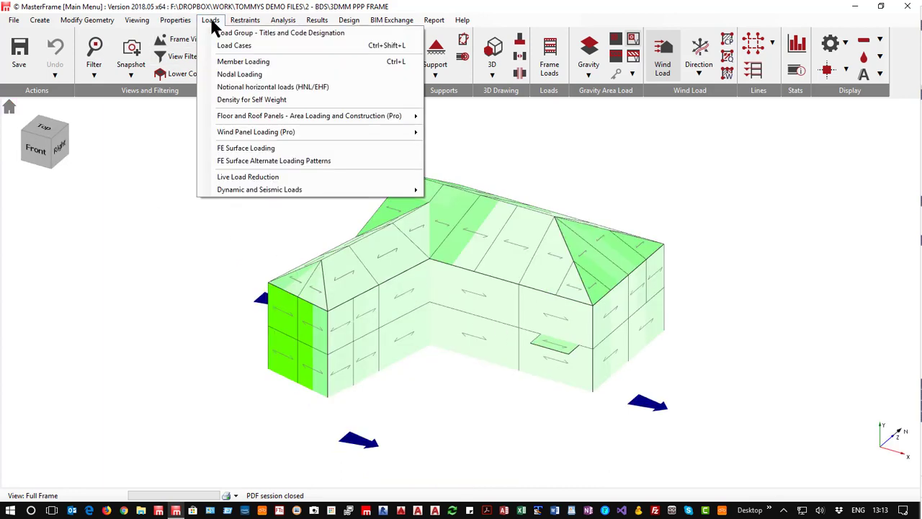
mouse_move(255, 136)
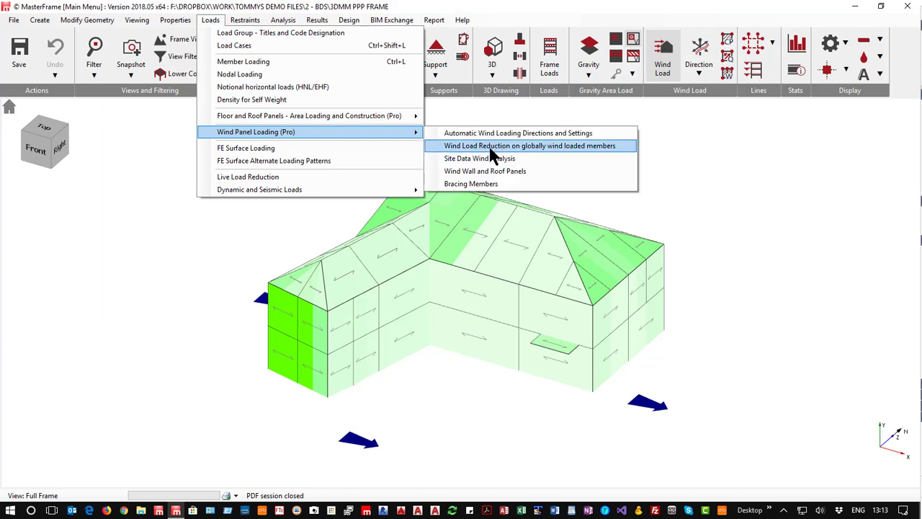
click(487, 134)
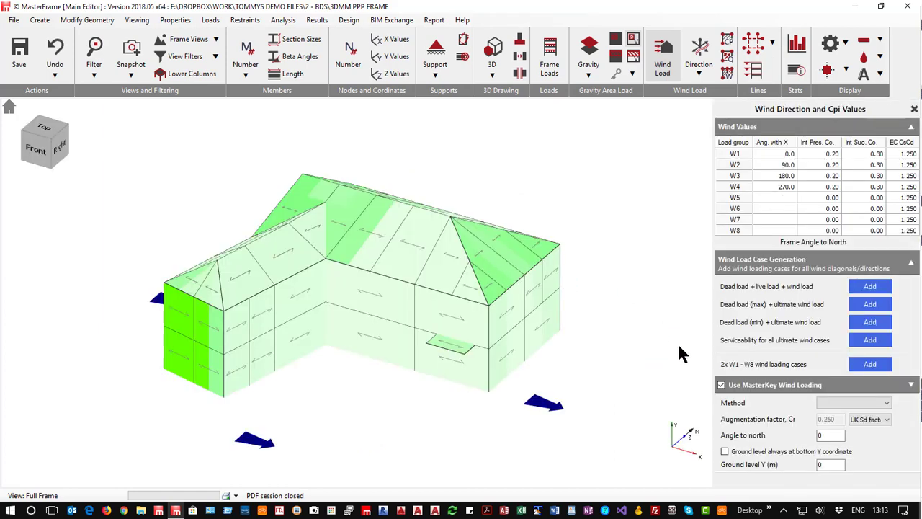
click(721, 386)
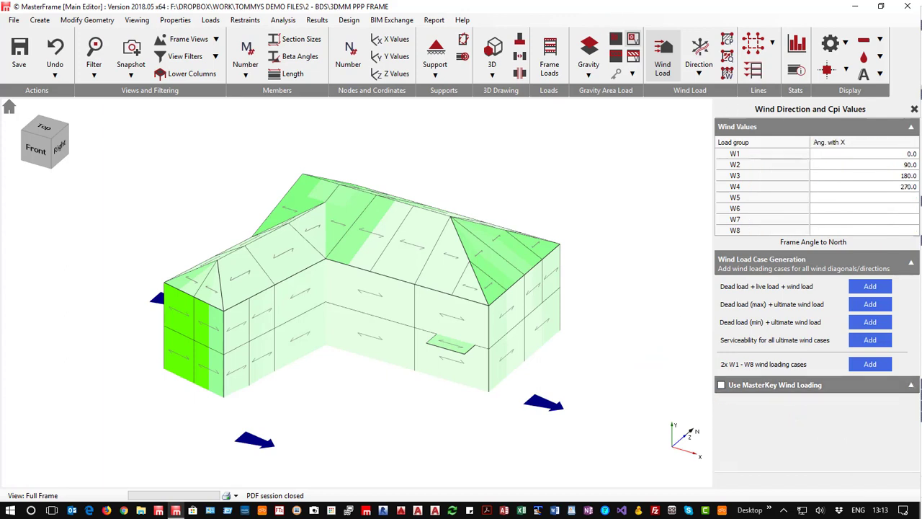
click(915, 109)
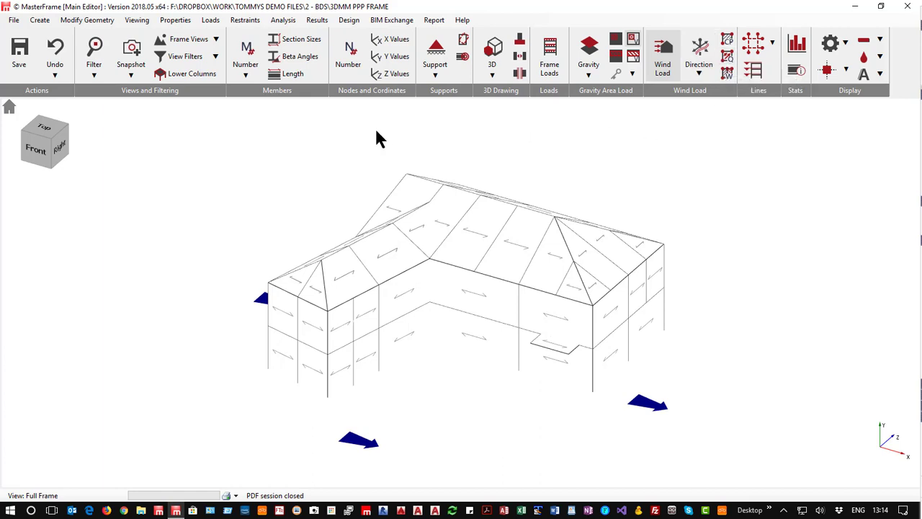
- Reopen the automatic wind loading directions and settings, turn MasterKey wind loading back on, and close them
click(208, 20)
mouse_move(255, 133)
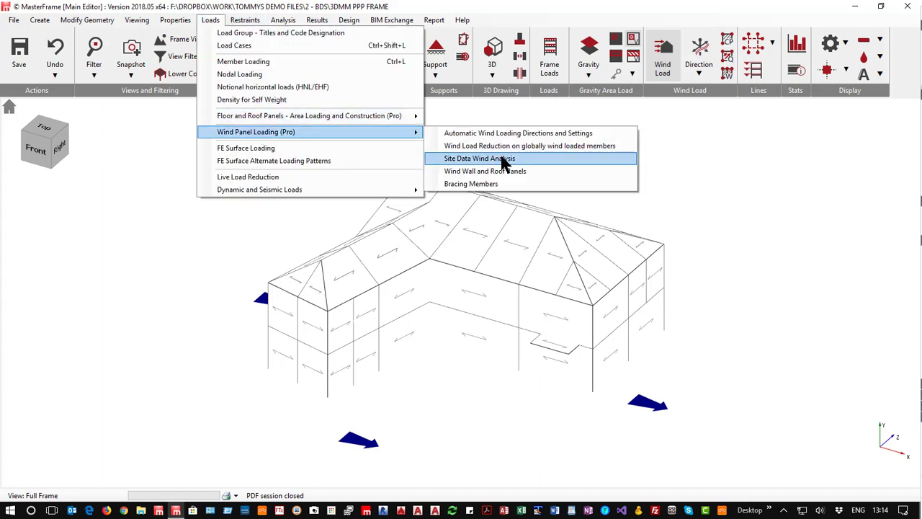
click(518, 134)
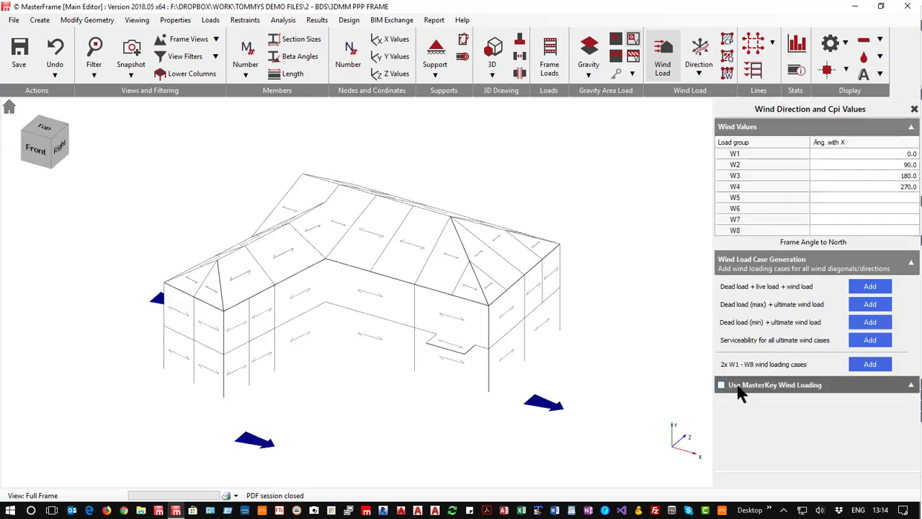
click(739, 390)
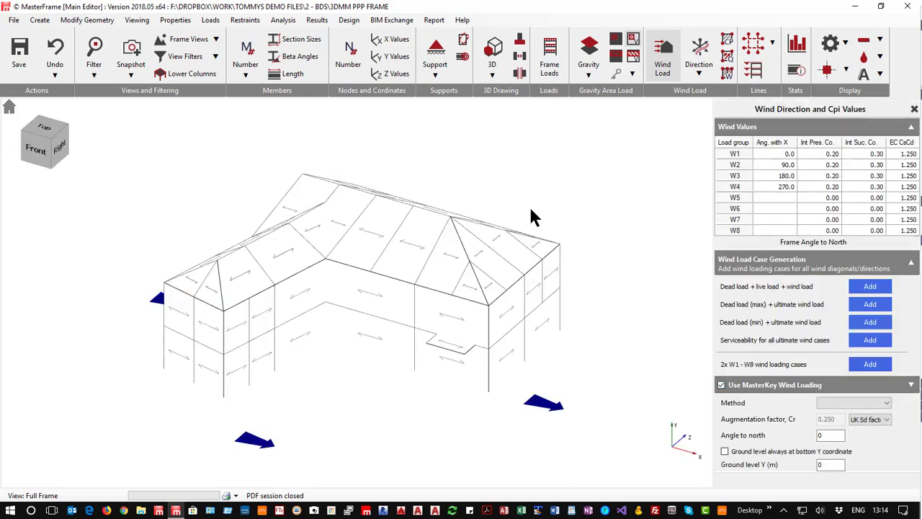
click(913, 110)
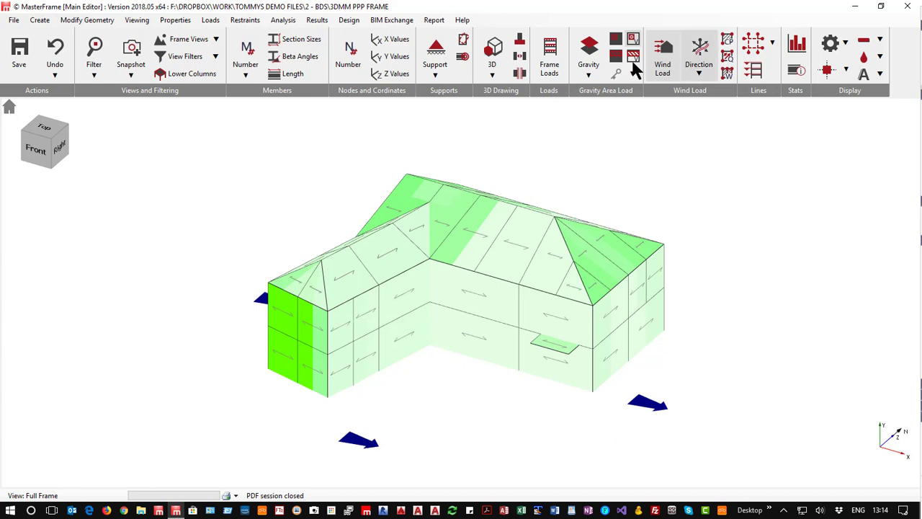
- Hide the wind load display and show the full frame as 3D members with section size labels
click(663, 59)
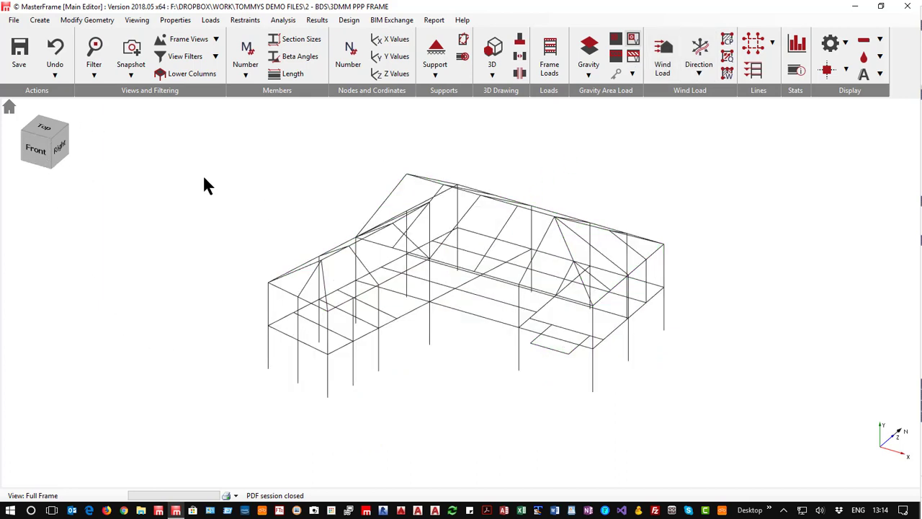
click(492, 55)
scroll(226, 248, up, 2)
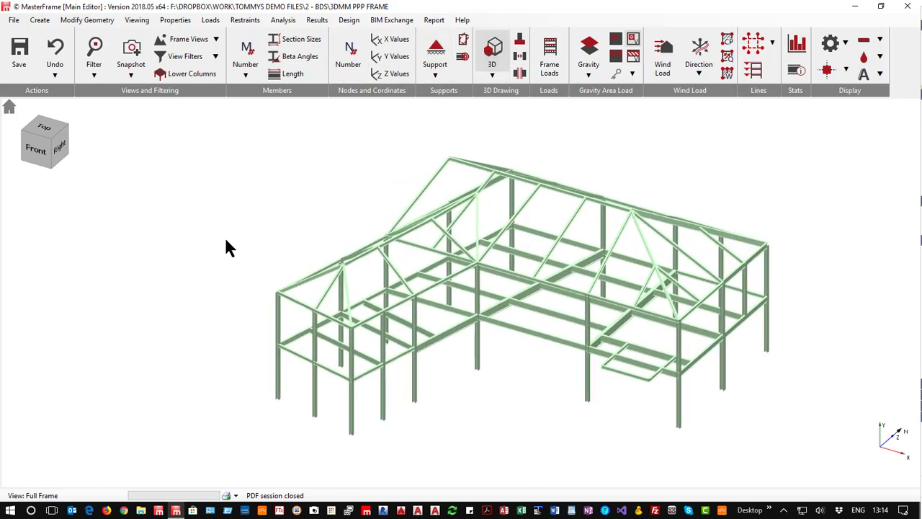
click(292, 39)
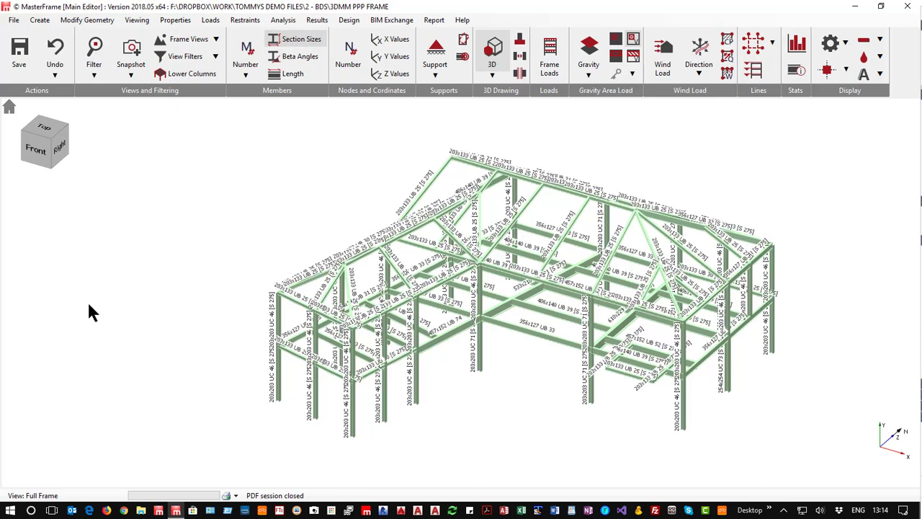
middle_drag(413, 319, 369, 289)
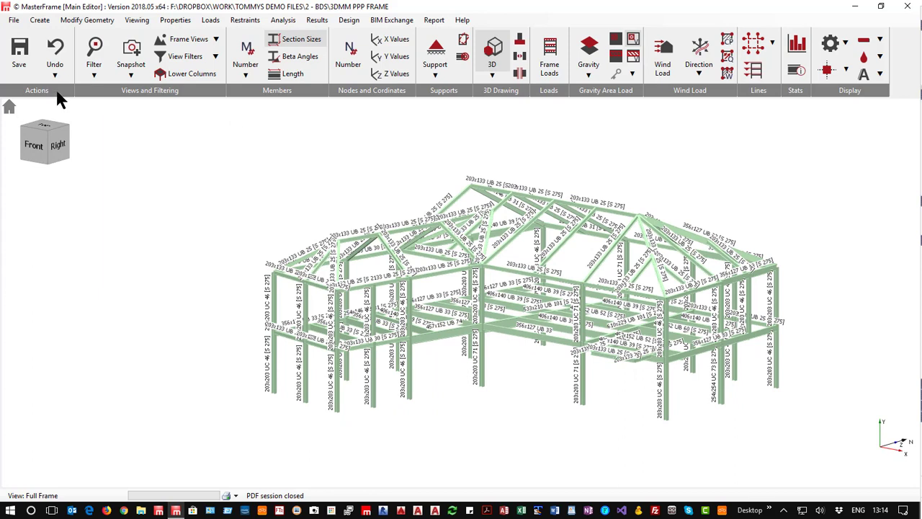
- Switch to the Plan at Level 1 frame view and colour the 3D members by section
click(189, 38)
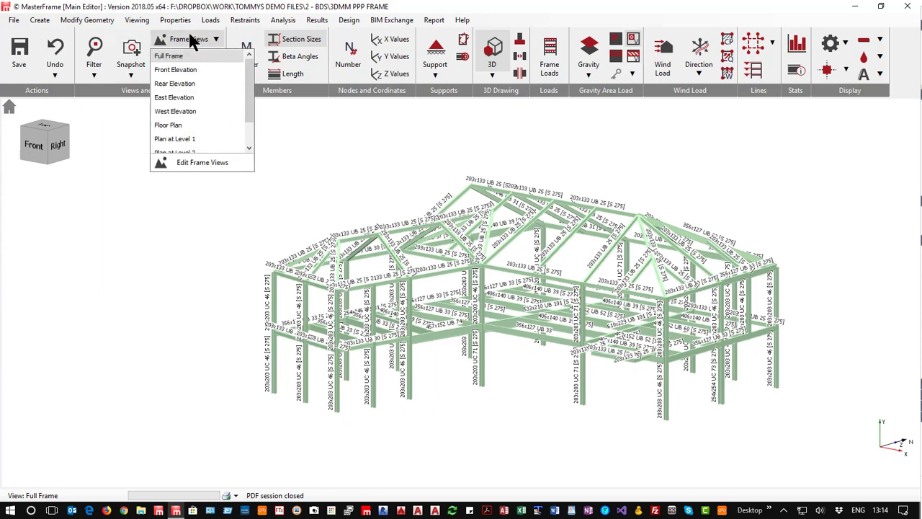
click(180, 139)
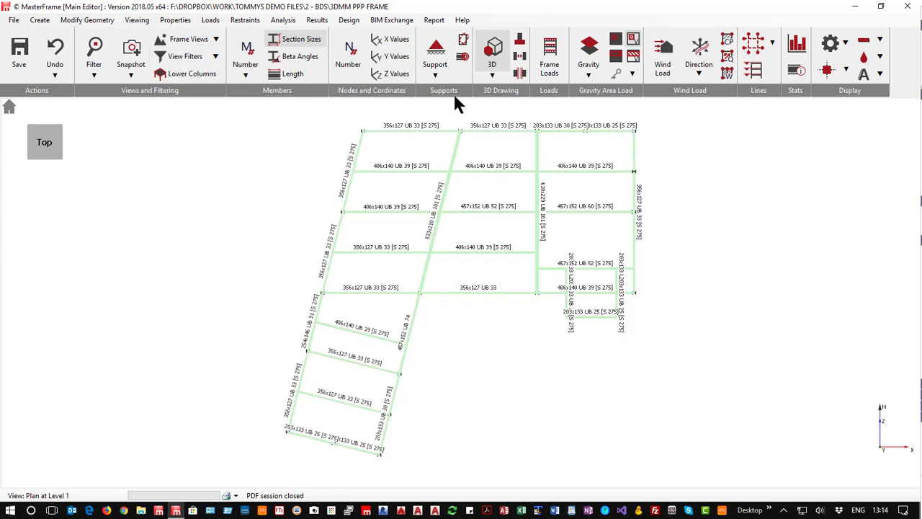
click(492, 69)
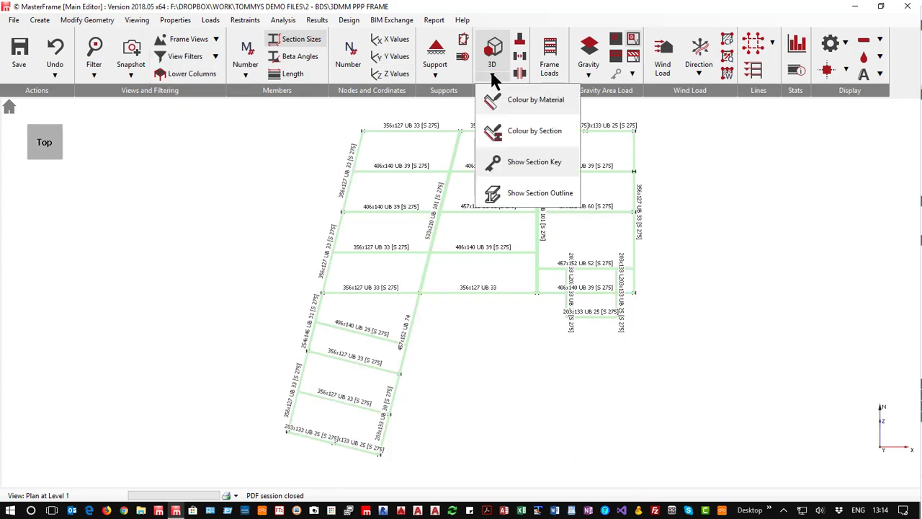
click(515, 136)
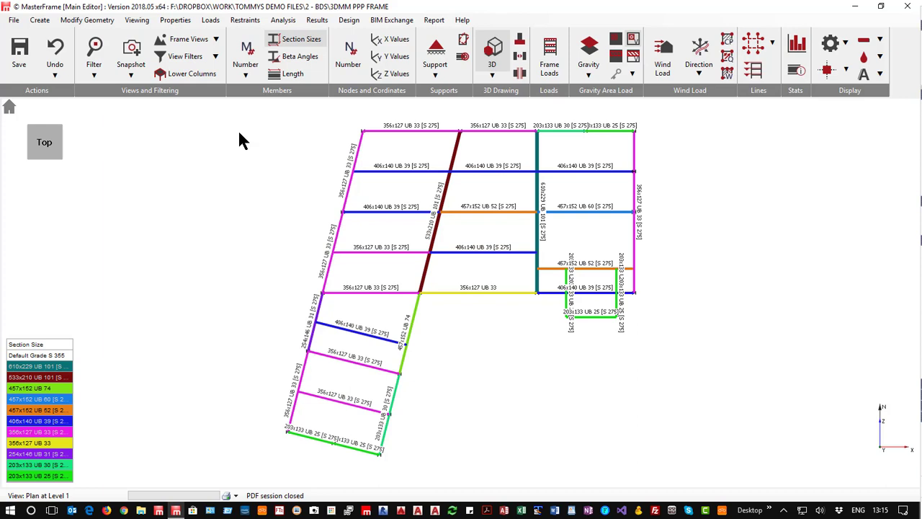
click(193, 40)
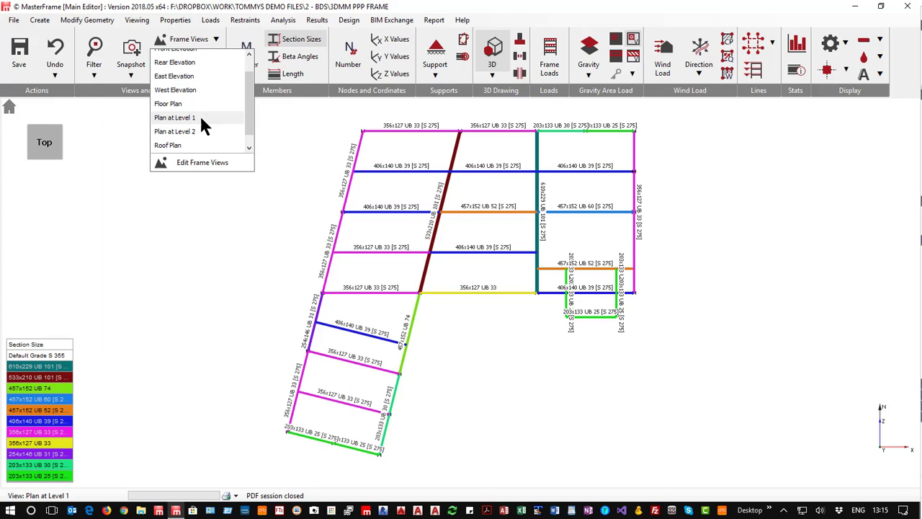
click(224, 118)
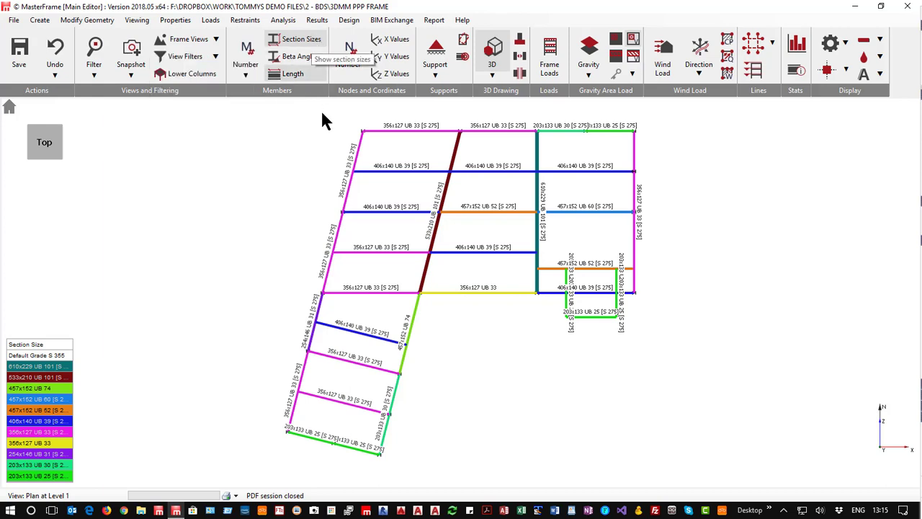
click(494, 73)
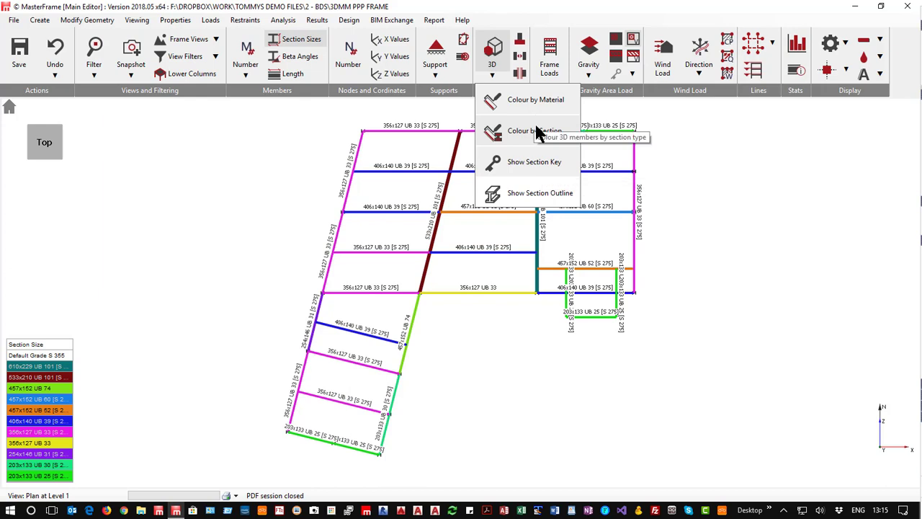
click(223, 131)
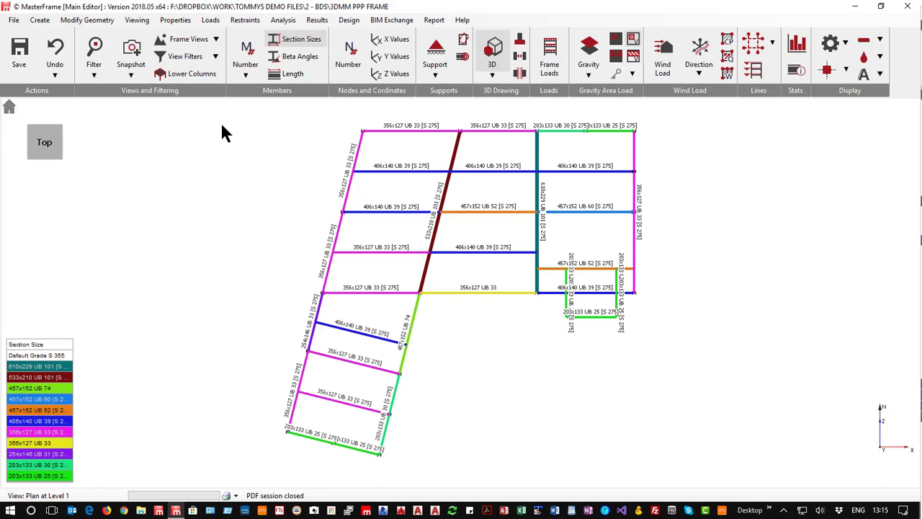
- Save the coloured Level 1 plan view as a snapshot named "1st Floor Steel"
right_click(202, 190)
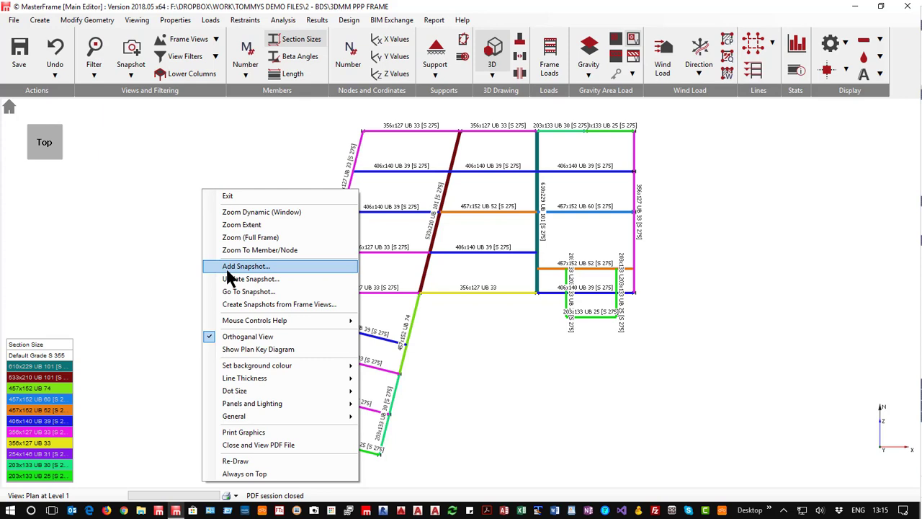
click(187, 10)
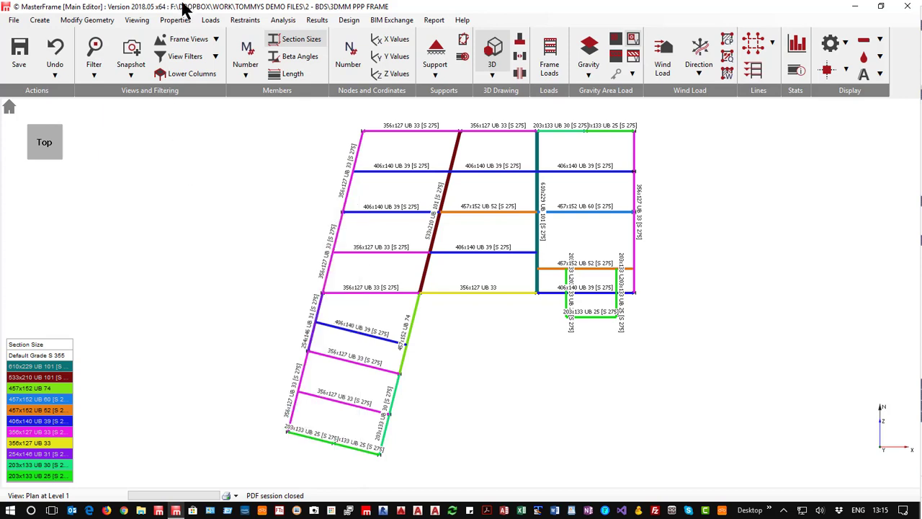
click(132, 57)
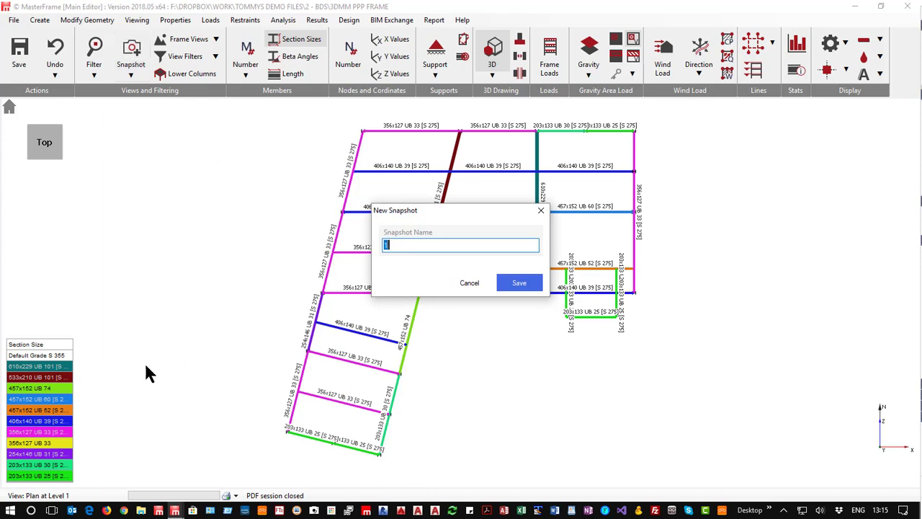
text(1st Floor Steel)
click(516, 288)
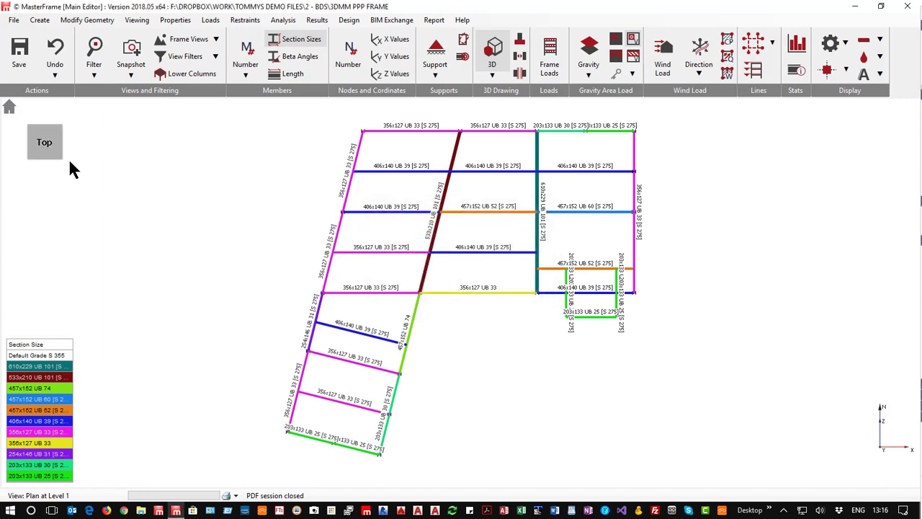
- View the Level 1 steel from several upper corners, ending on the corner between the top, front and right faces
click(61, 131)
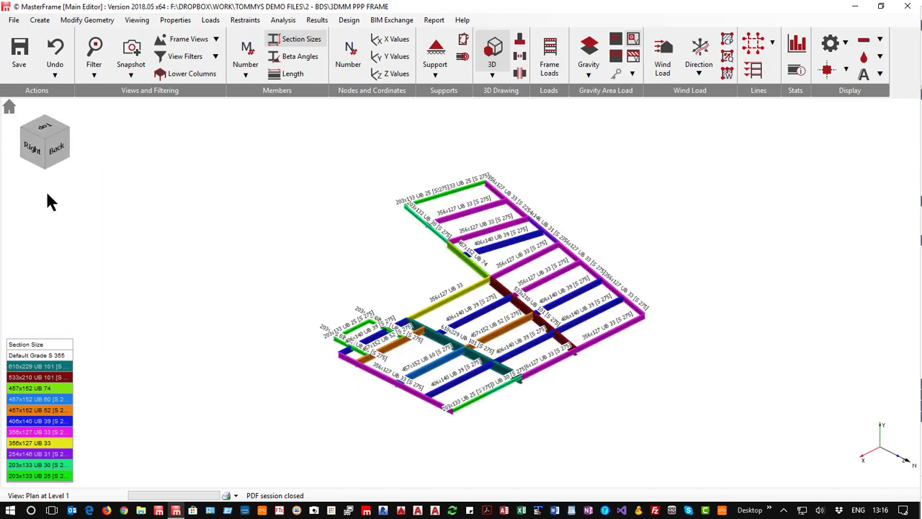
click(23, 133)
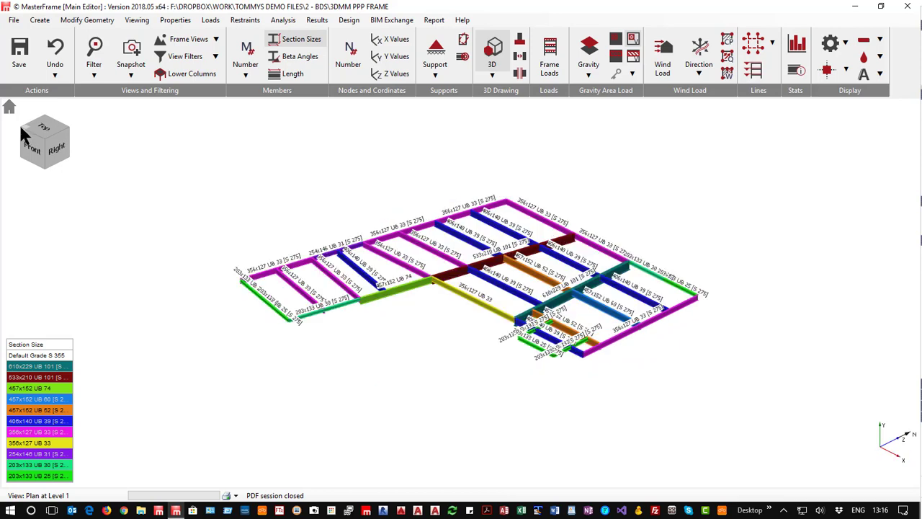
click(23, 134)
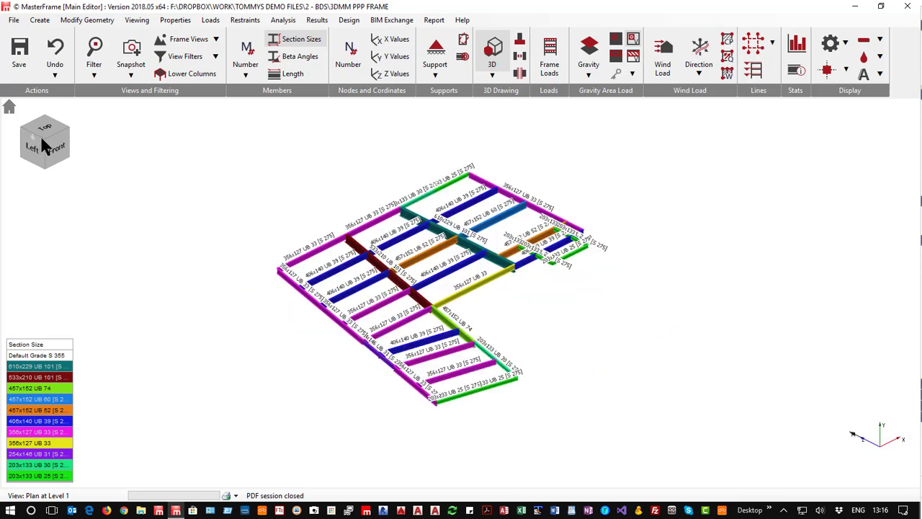
click(44, 146)
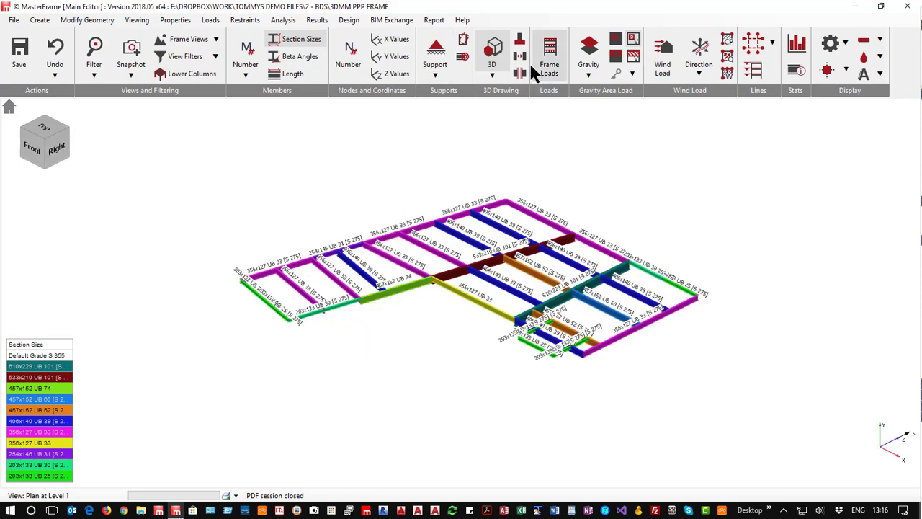
- Replace the 3D members and section size labels with the gravity area loads and the perimeter line loads on the floor
click(494, 49)
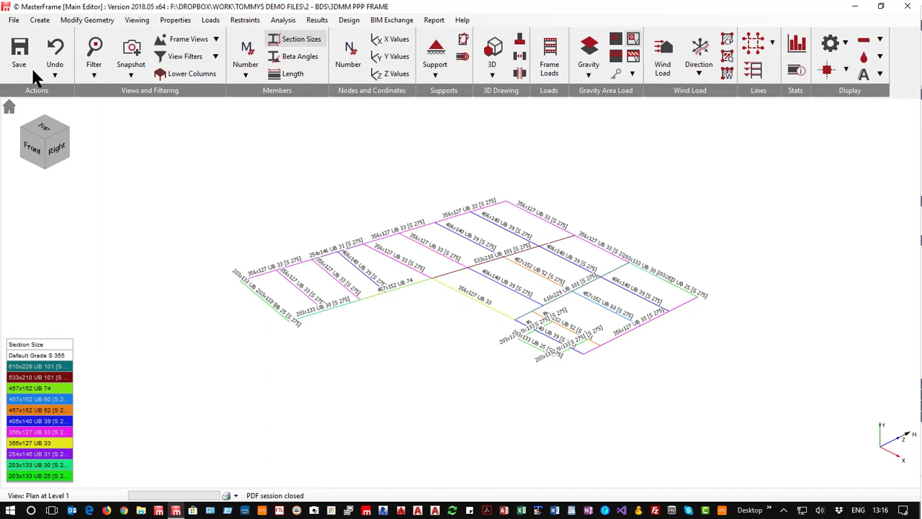
click(299, 39)
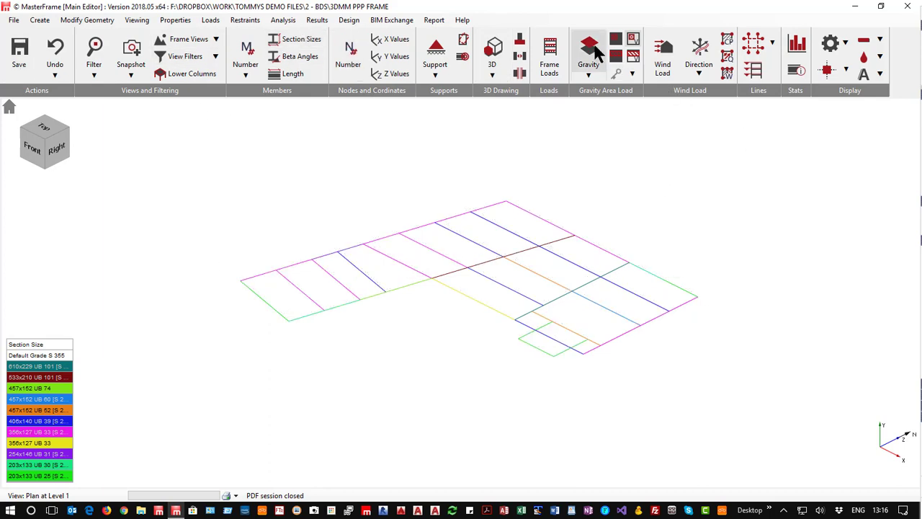
click(596, 72)
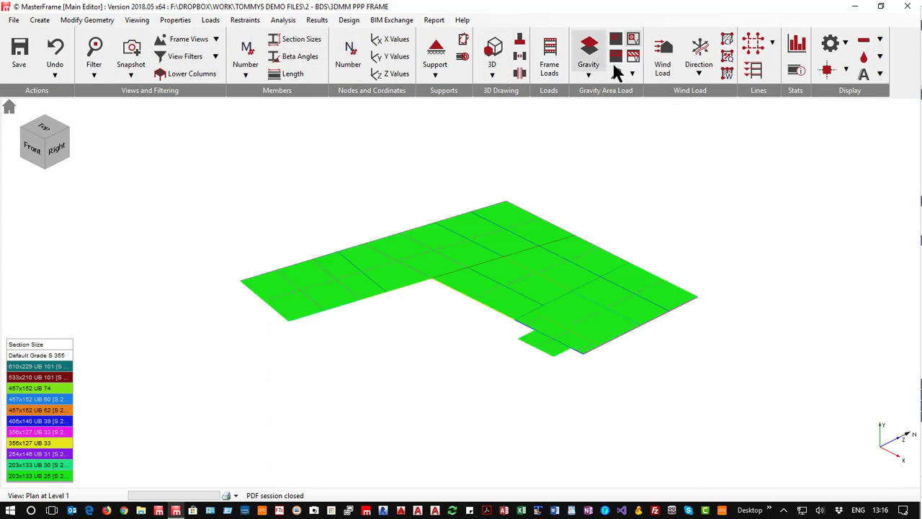
click(616, 57)
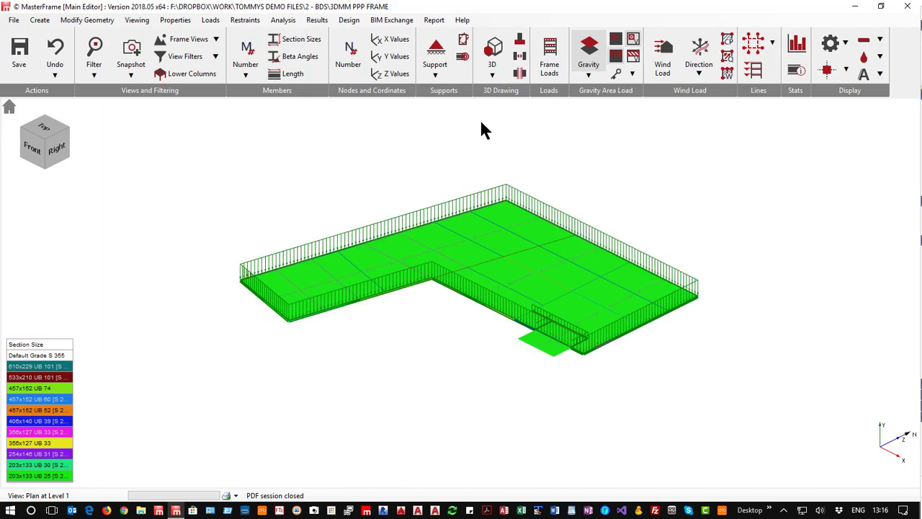
- Hide the section size key and show the dead and live area load key instead
click(493, 74)
click(521, 160)
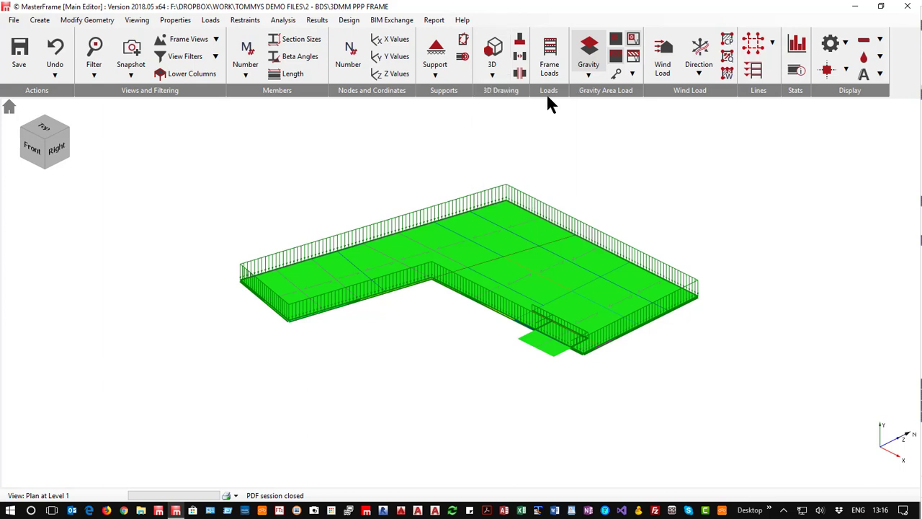
click(618, 75)
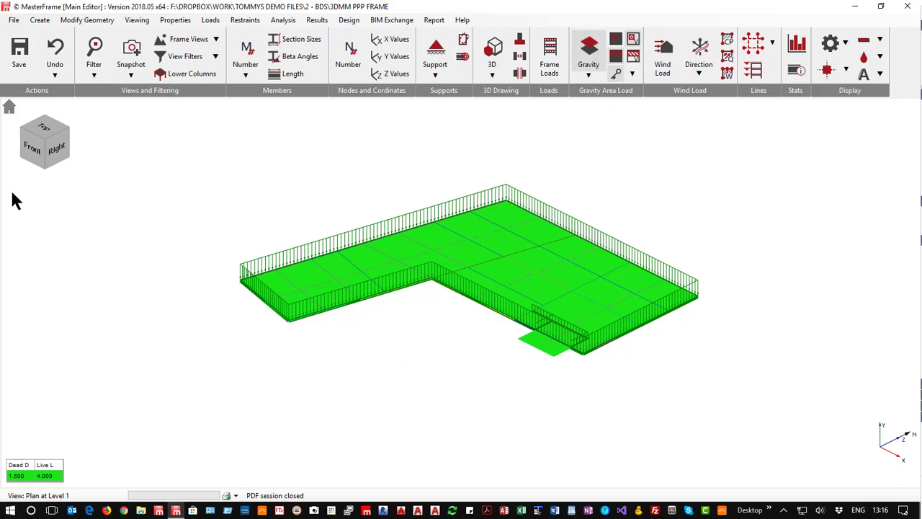
- Save the Level 1 gravity load view as a snapshot named "1st Area"
click(133, 51)
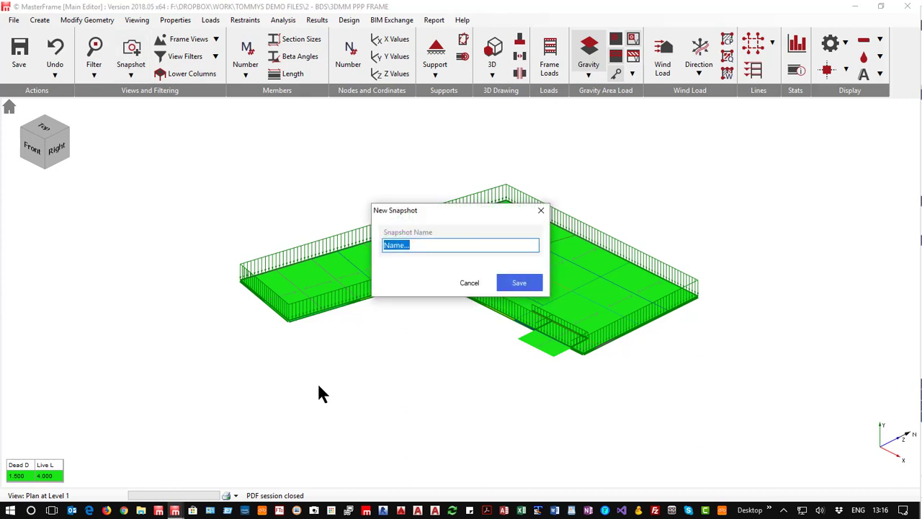
text(1st Area)
click(521, 283)
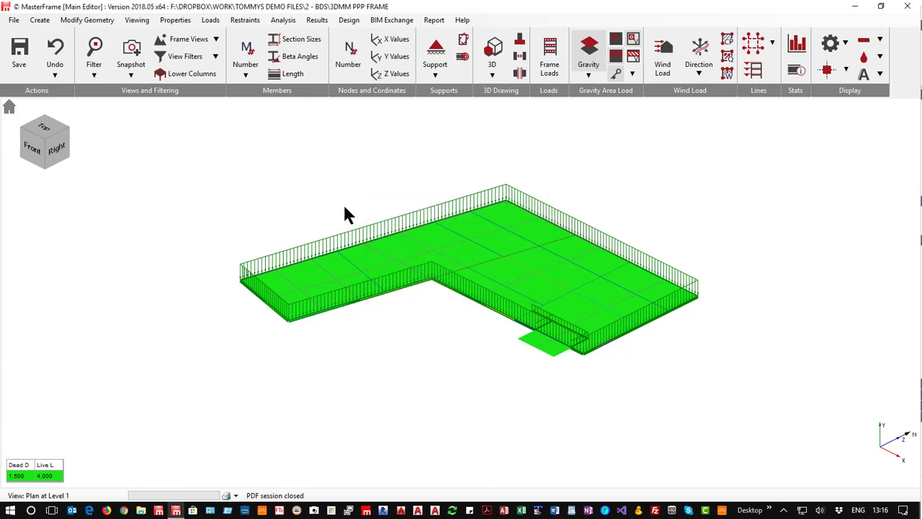
- Recall the 1st Floor Steel and 1st Area snapshots, and generate snapshots of the standard frame views automatically
click(130, 70)
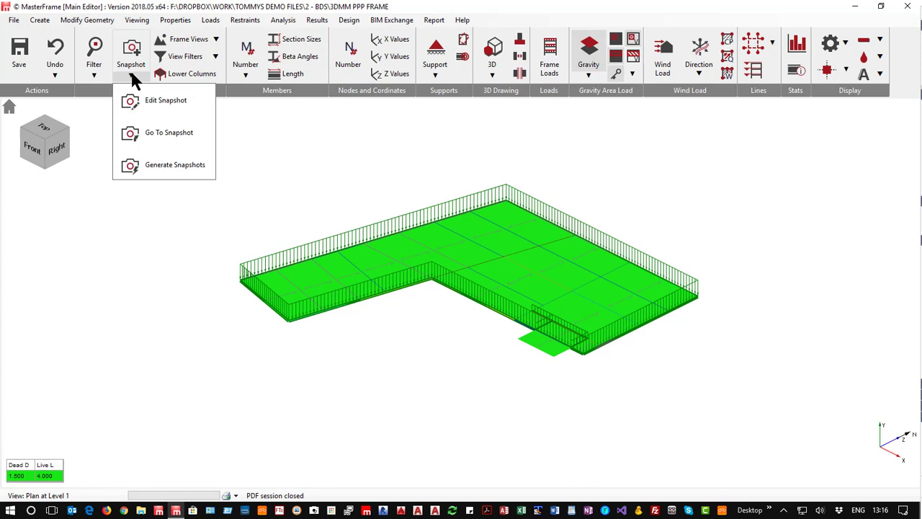
click(176, 133)
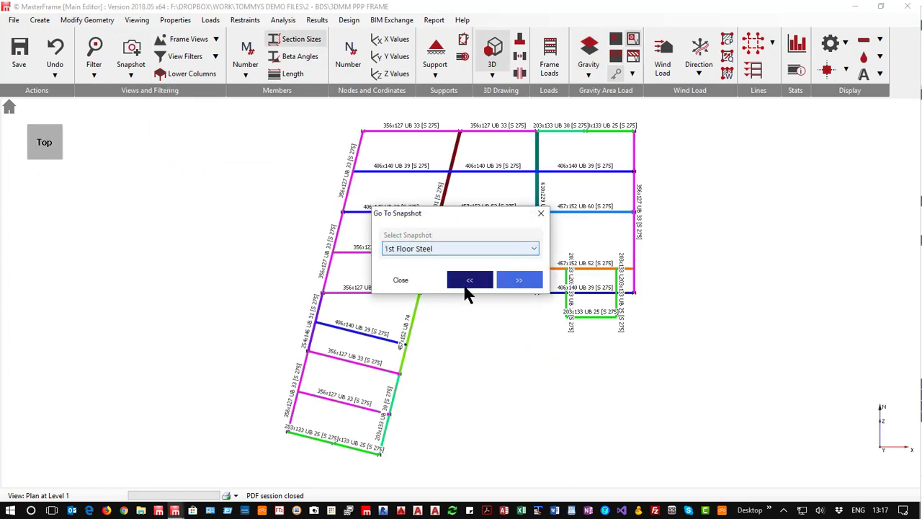
click(532, 286)
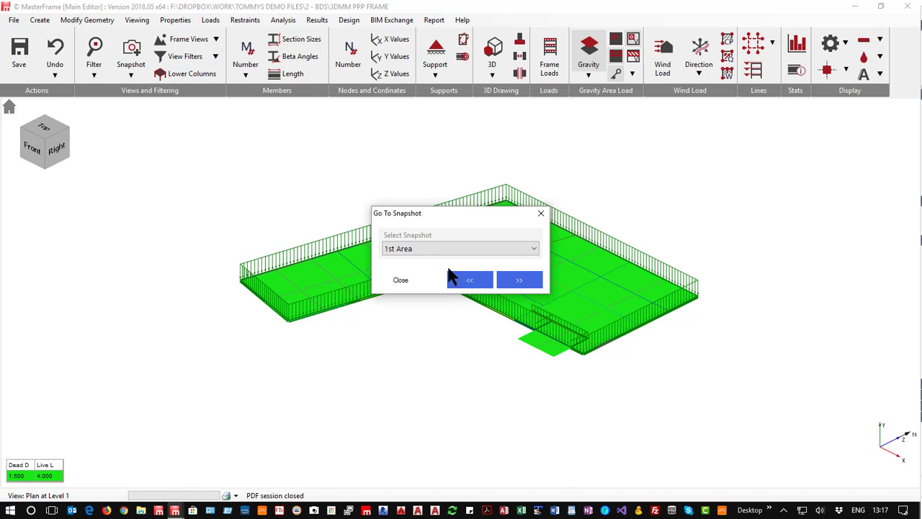
click(402, 280)
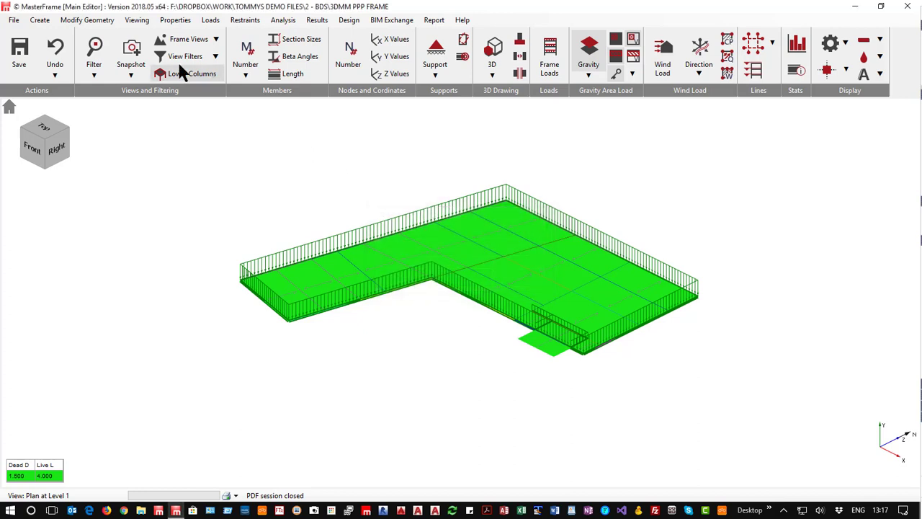
click(130, 76)
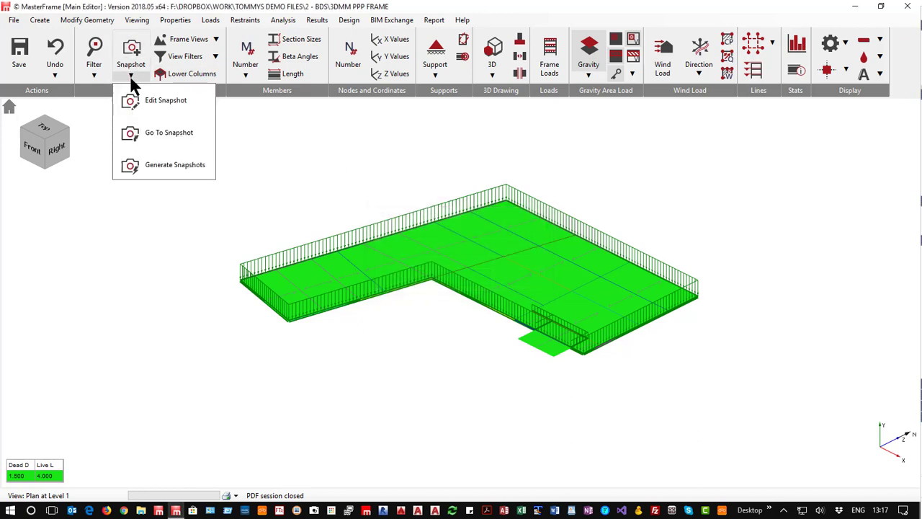
click(160, 170)
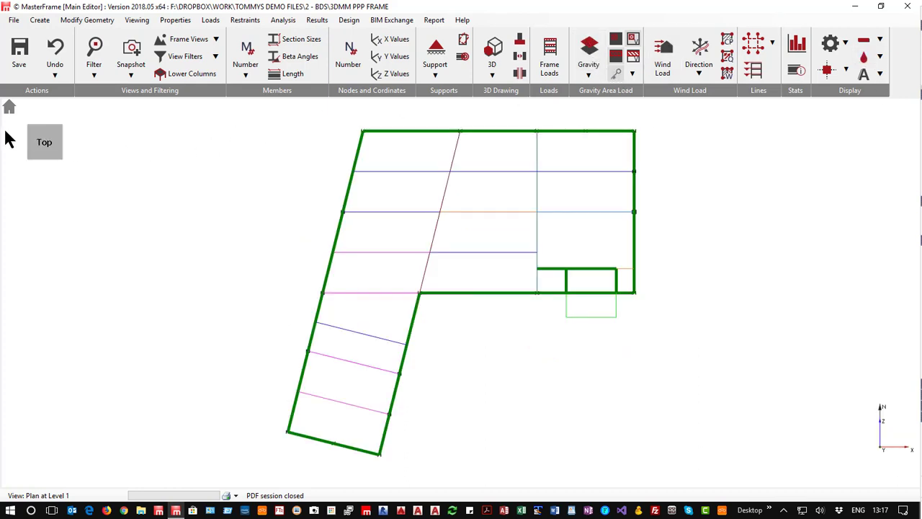
- Display the full frame with 3D members and without the perimeter line loads
click(193, 41)
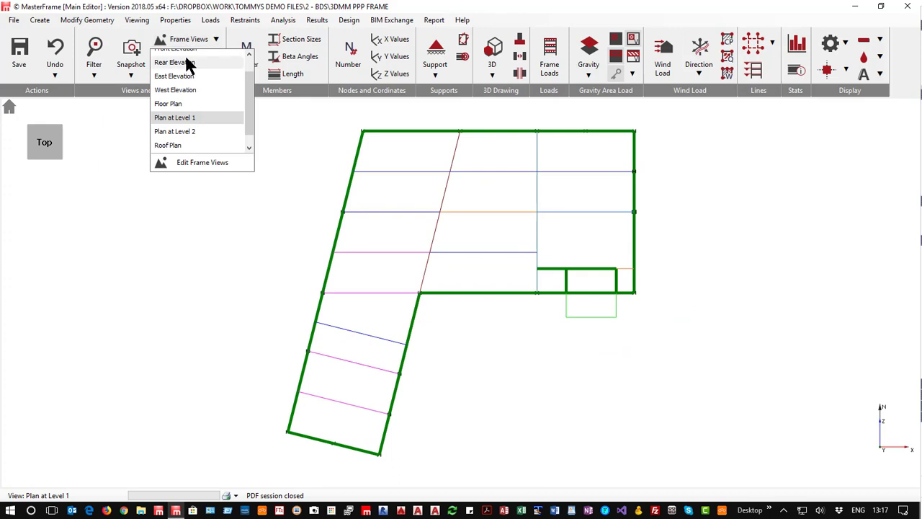
scroll(176, 66, up, 1)
click(168, 56)
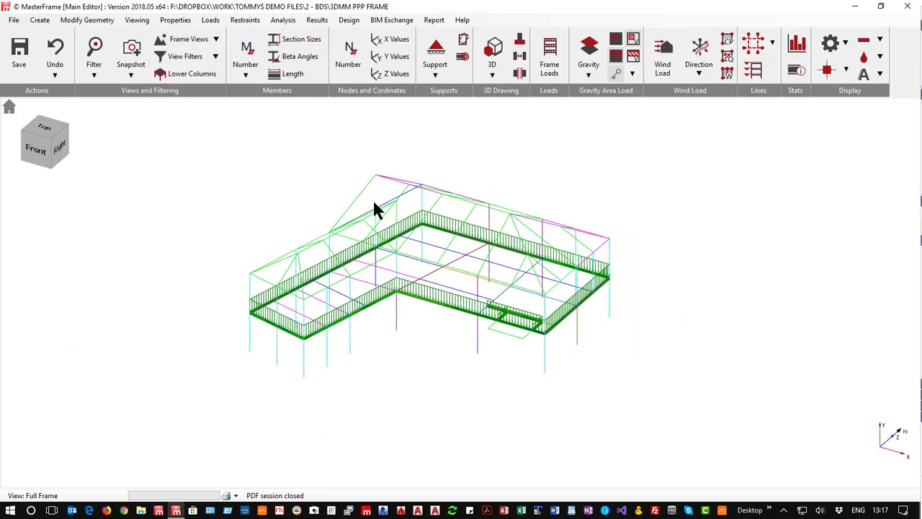
click(616, 56)
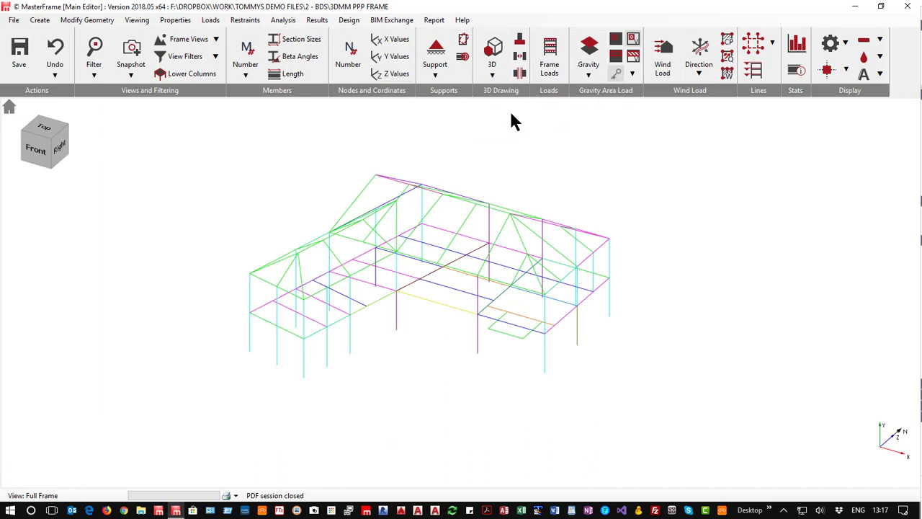
click(489, 53)
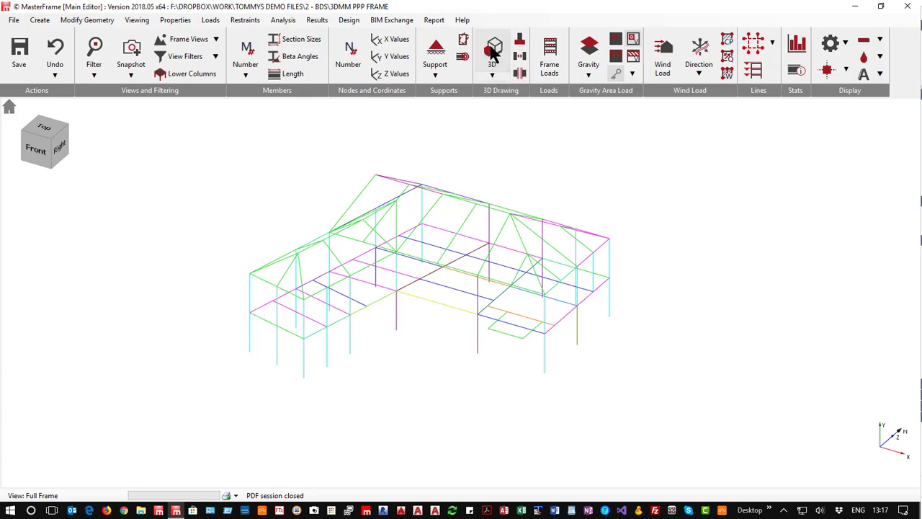
scroll(233, 226, up, 2)
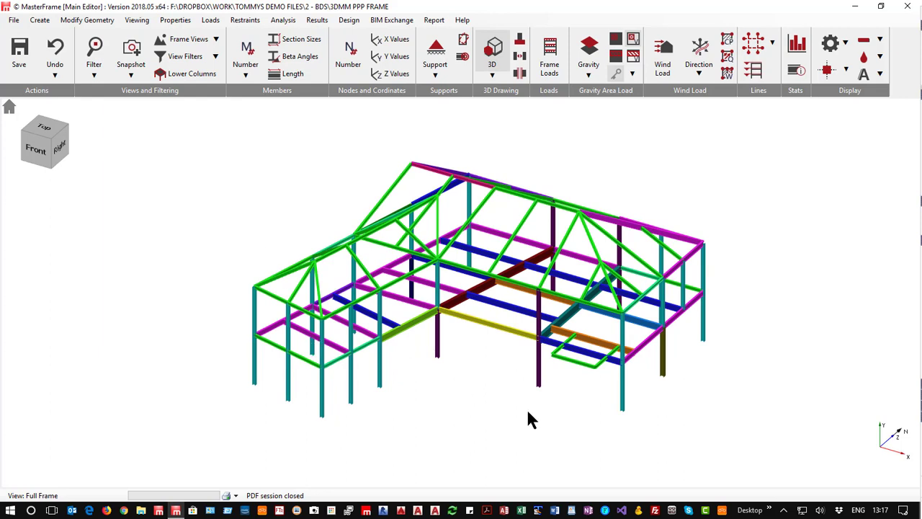
- Save the coloured 3D view of the full frame as a snapshot named "3D-Steel"
click(129, 52)
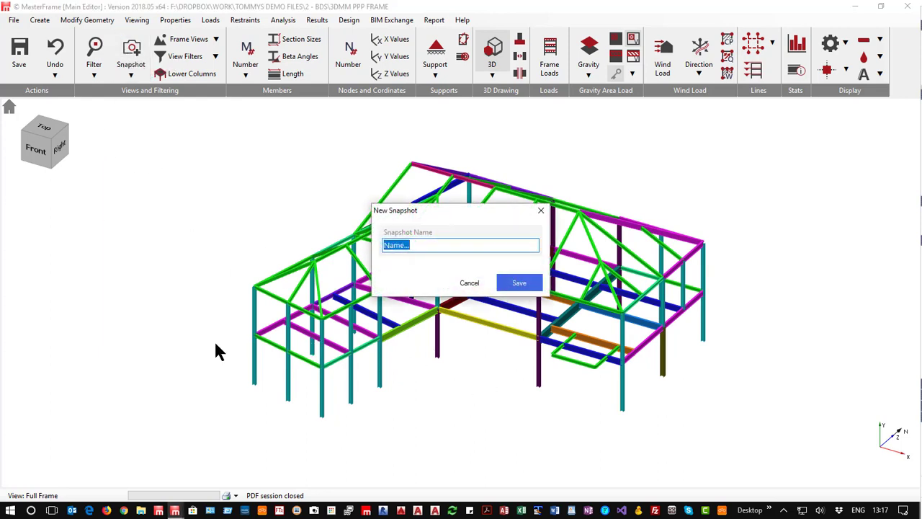
text(3D- Steel)
click(518, 283)
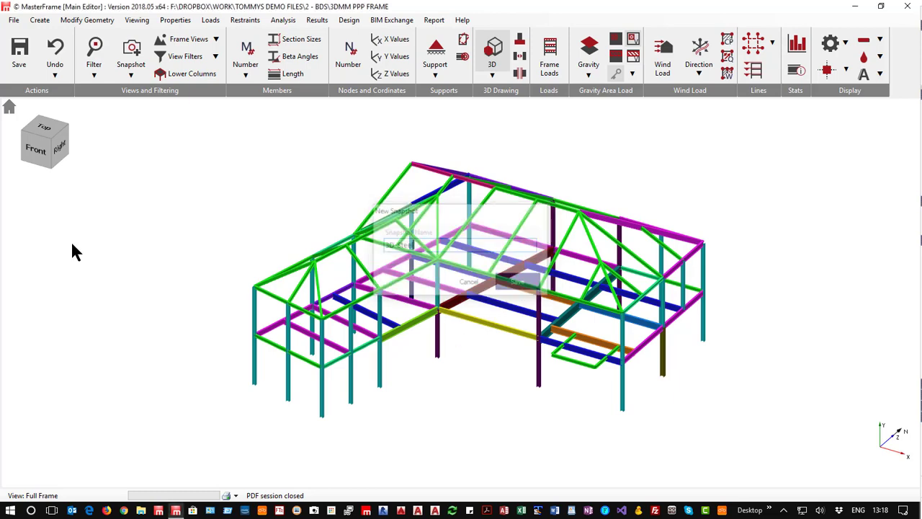
- Switch the full frame to a wireframe without section colouring and save it as a snapshot named "3D Wire"
click(493, 59)
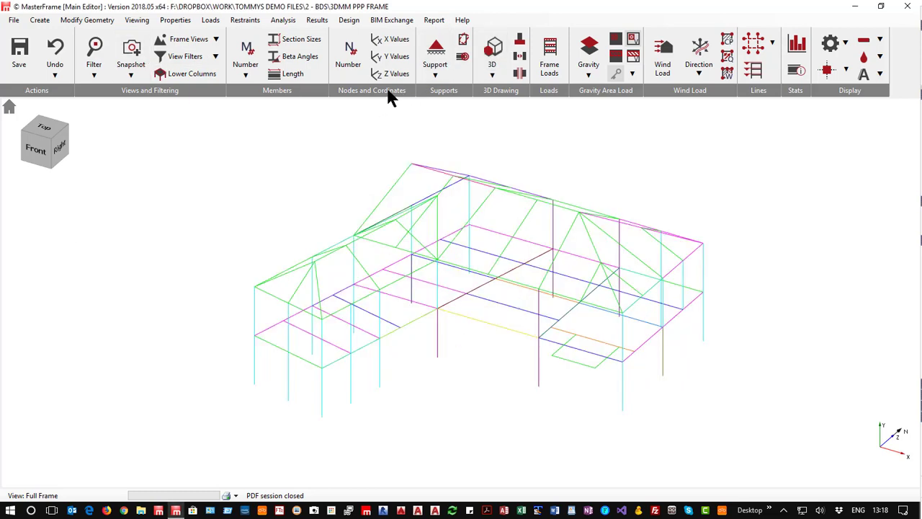
click(494, 76)
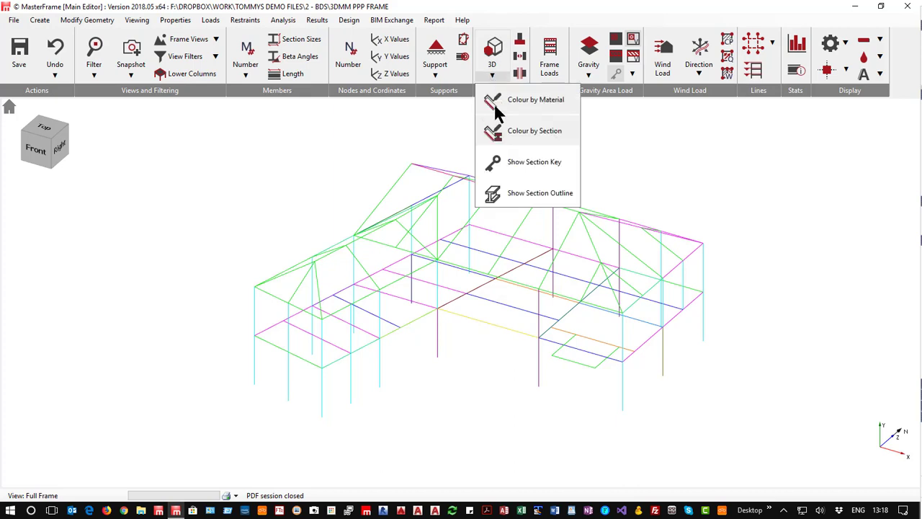
click(527, 132)
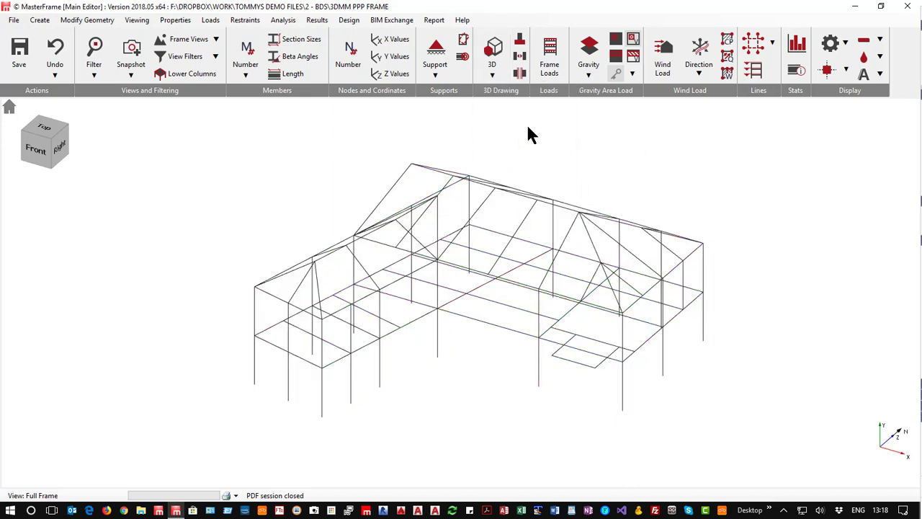
click(132, 62)
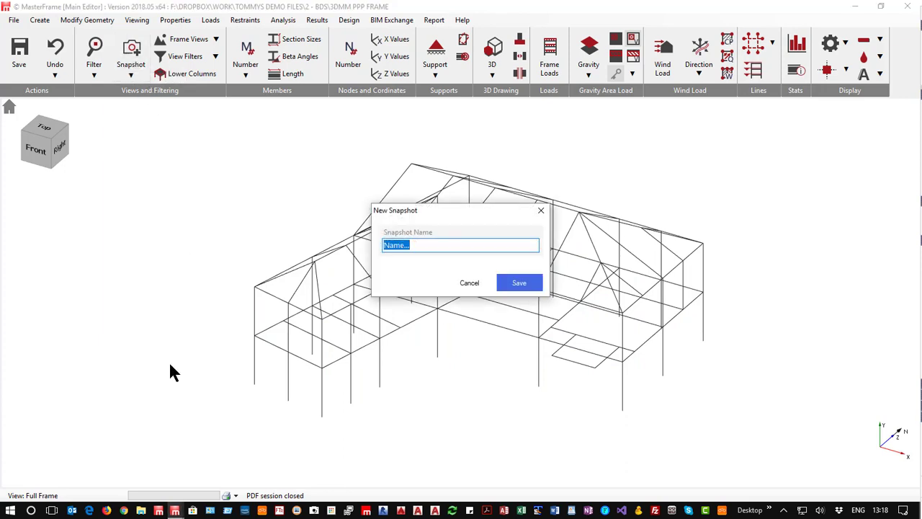
text(3D Wire)
click(520, 283)
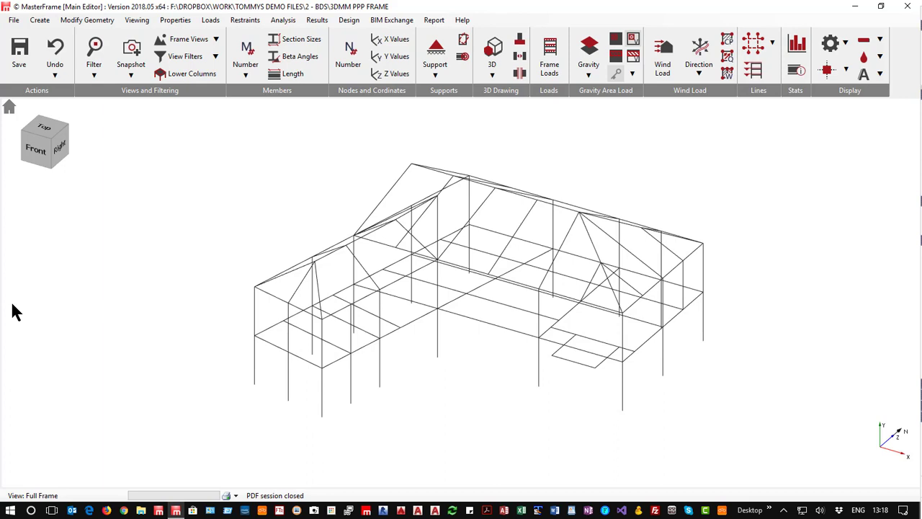
- Restore the 3D-Steel snapshot from the saved snapshots
click(132, 75)
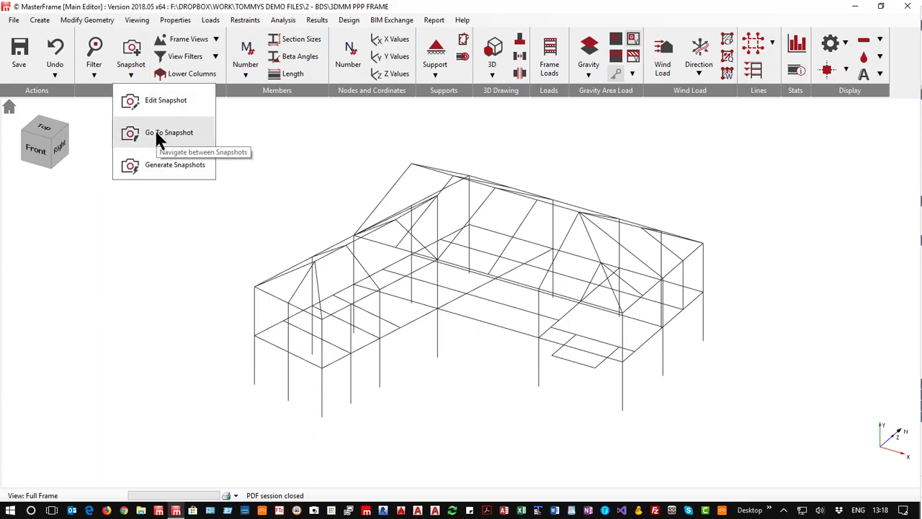
click(156, 134)
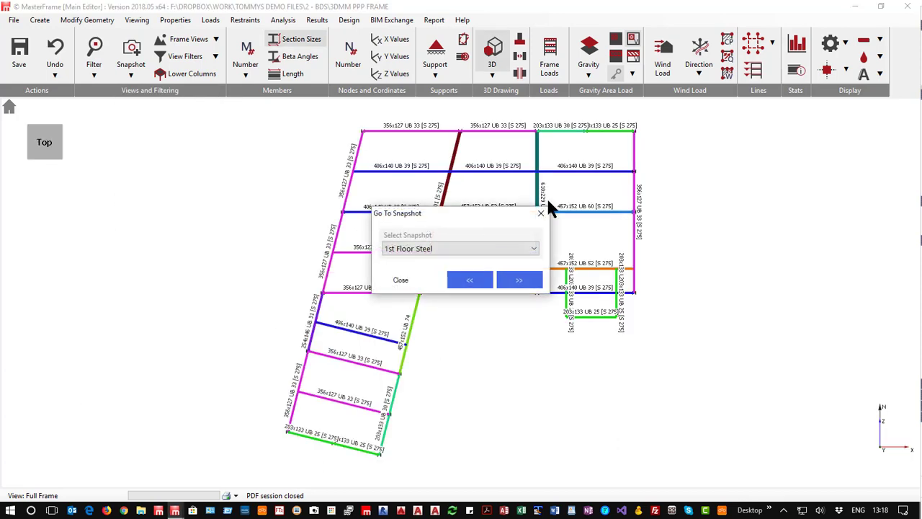
click(463, 246)
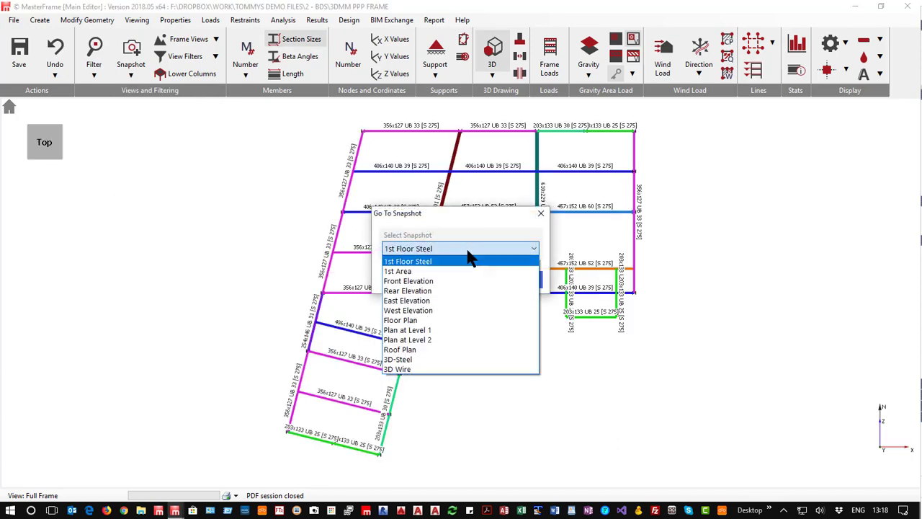
click(434, 359)
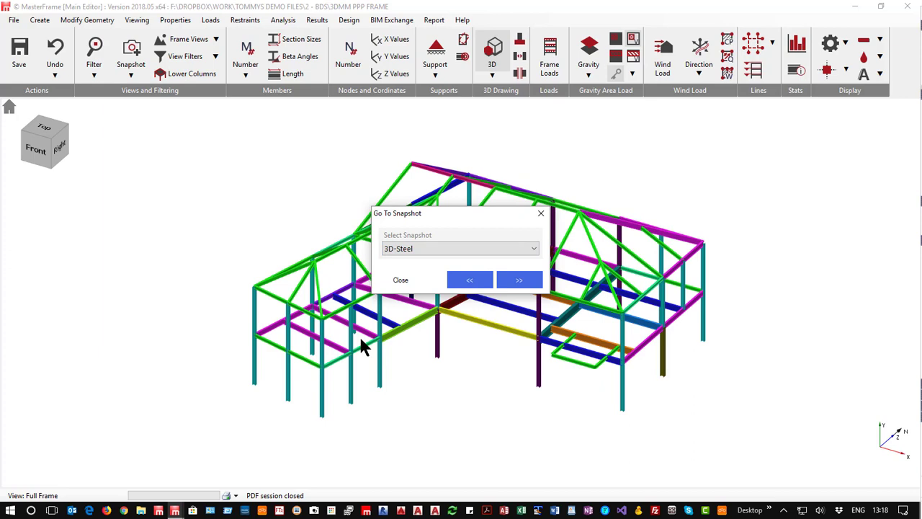
click(401, 282)
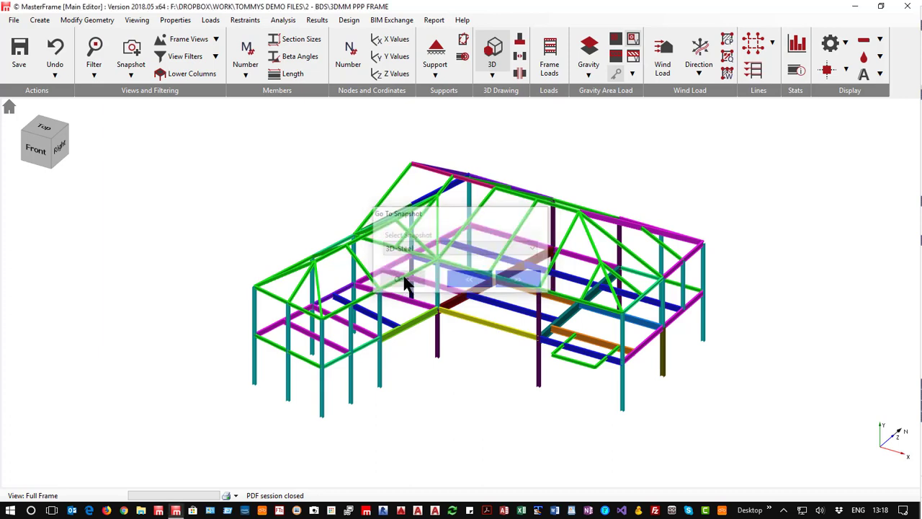
click(197, 39)
scroll(187, 116, down, 1)
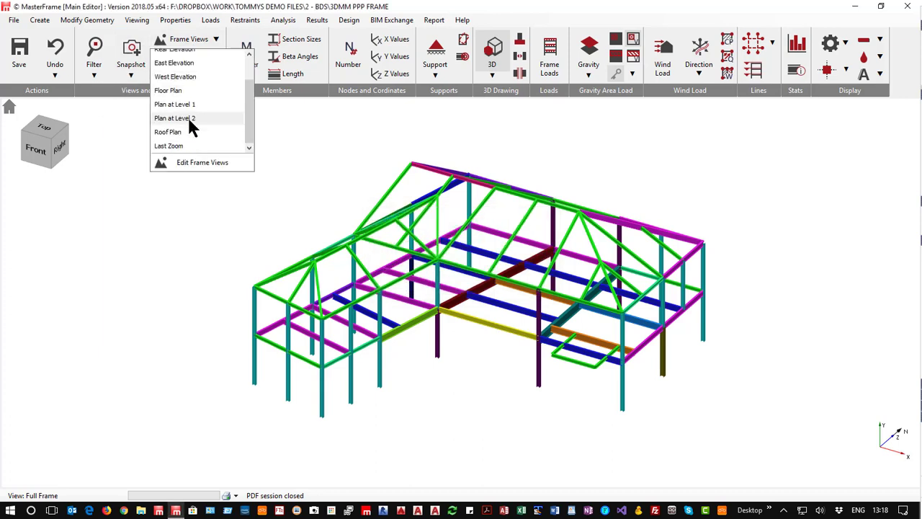
scroll(187, 115, up, 1)
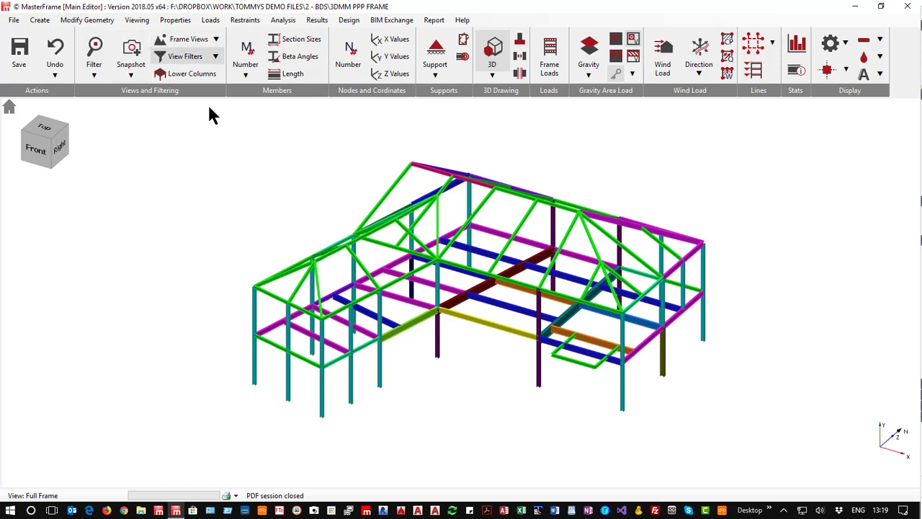
- Show the frame as coloured wireframe and filter it by orientation to the vertical members only
click(492, 62)
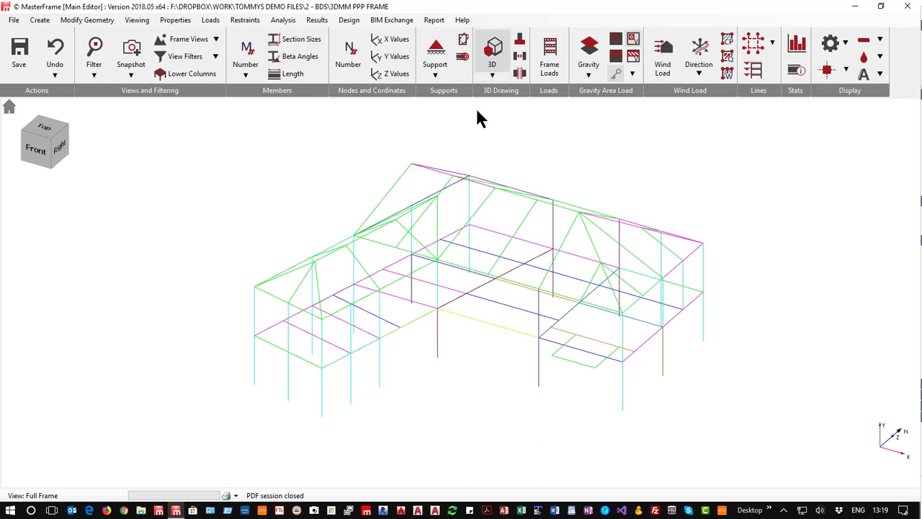
click(219, 54)
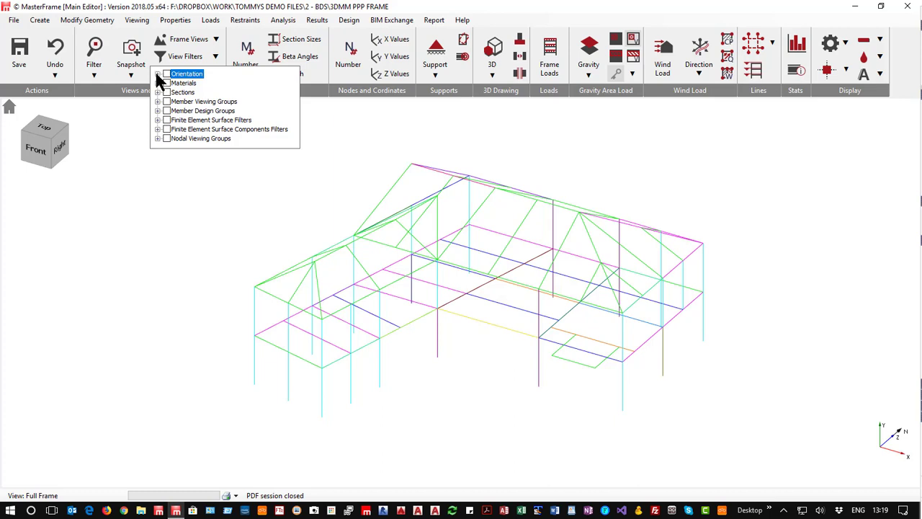
click(157, 73)
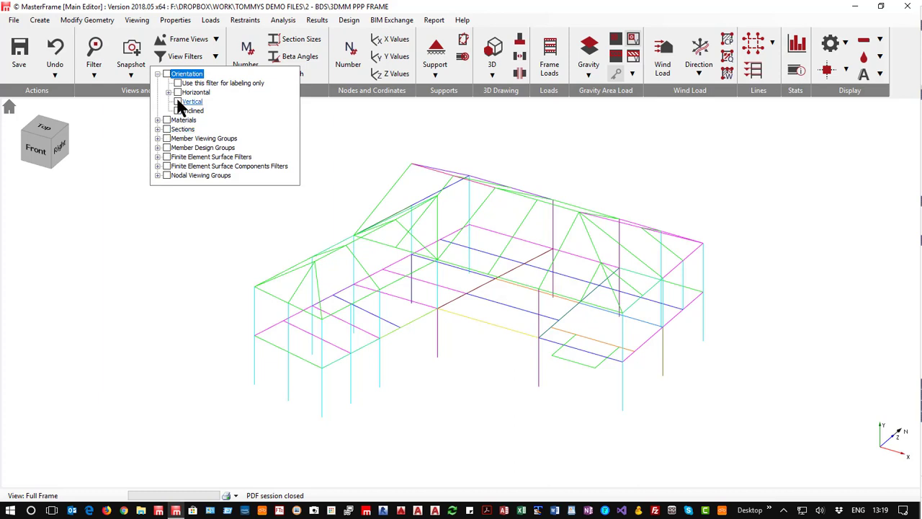
click(177, 101)
click(167, 73)
click(177, 102)
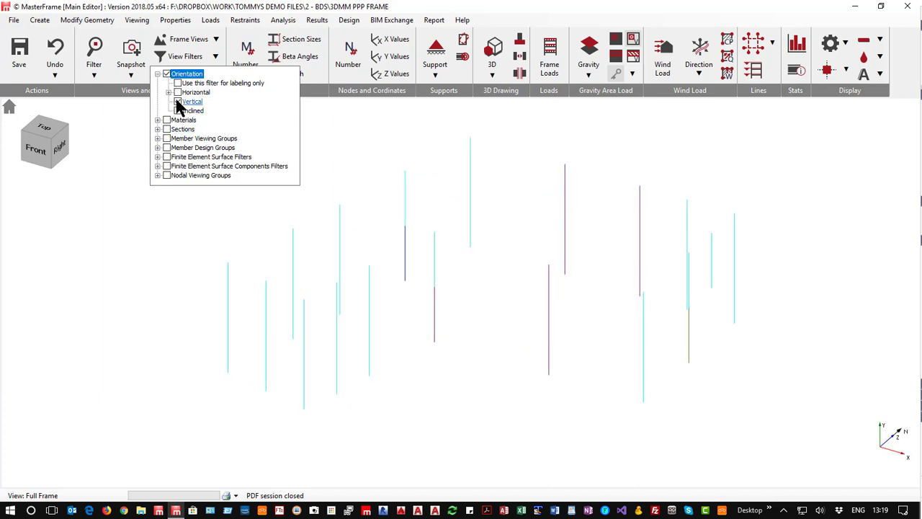
- View only the horizontal members through the orientation filter, and clear that filter
click(177, 92)
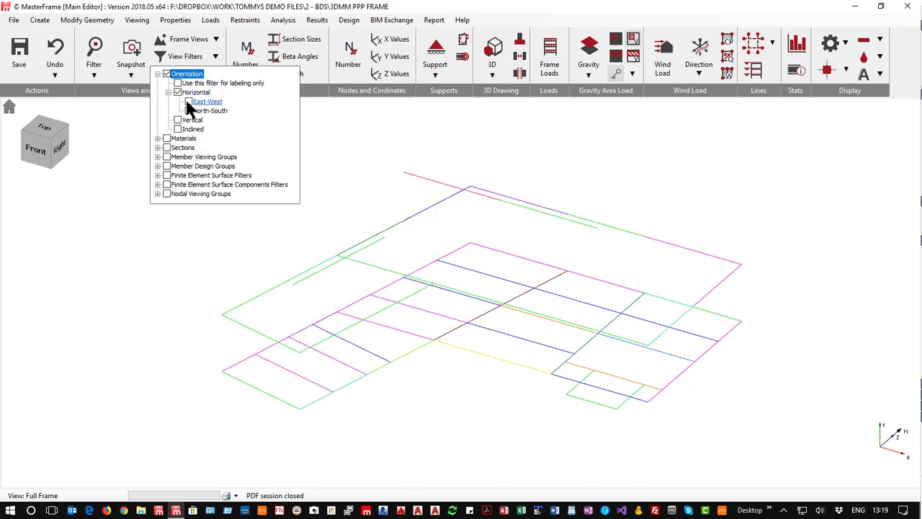
click(178, 93)
click(165, 73)
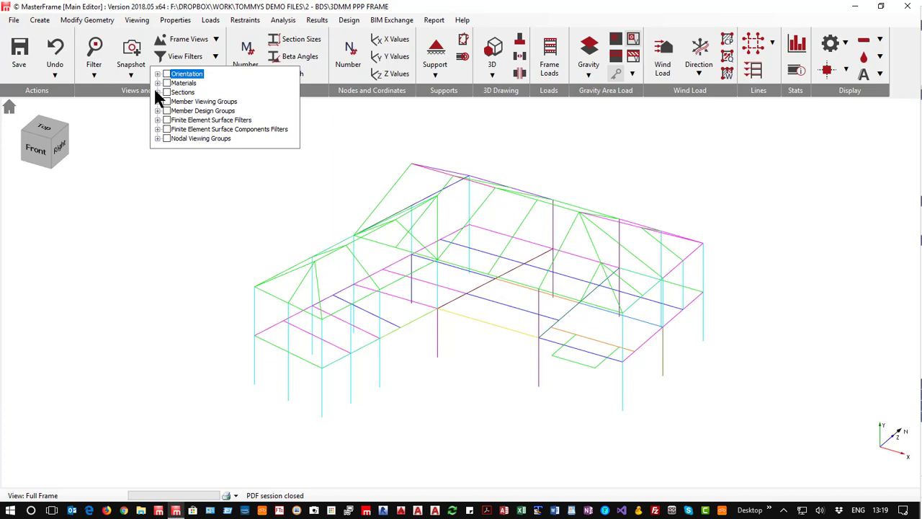
- View the frame filtered by the 457x152 UB 52 section group, and clear the section filter
click(157, 92)
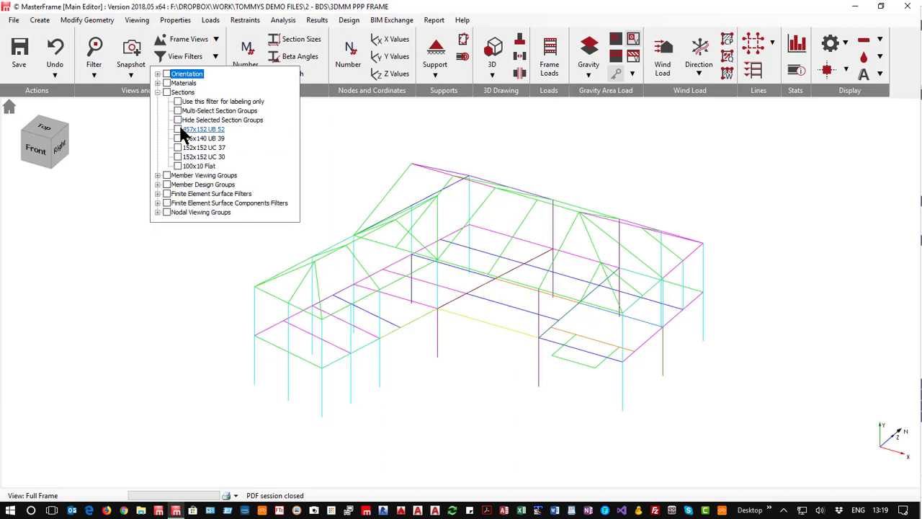
click(179, 130)
click(167, 92)
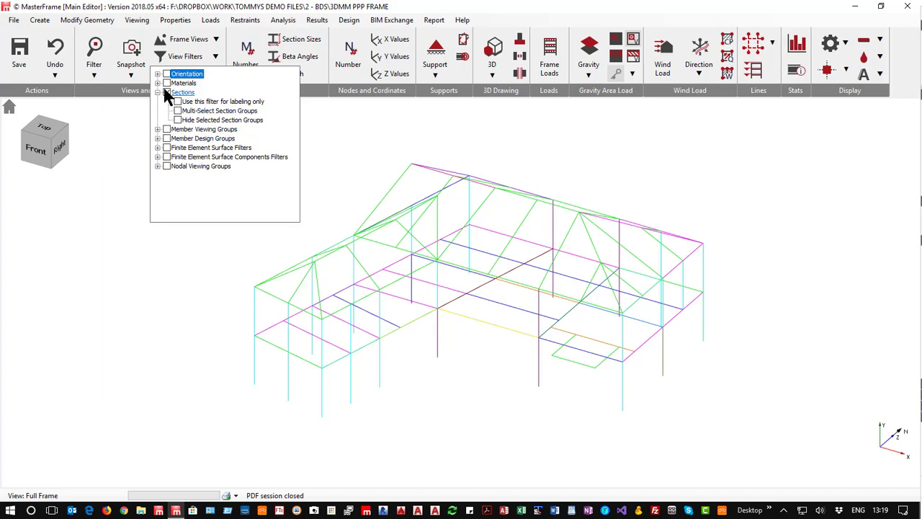
click(166, 92)
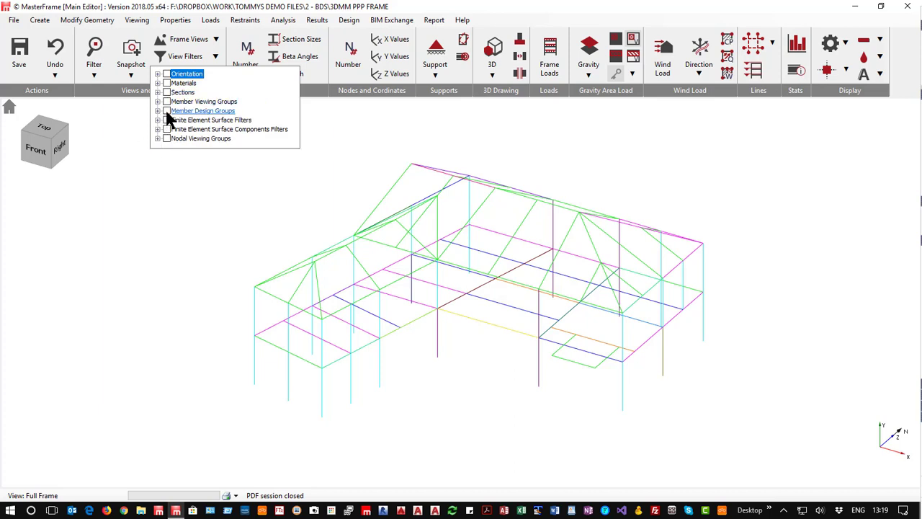
- Filter the frame by member design groups such as Beams and Rafters, and clear that filter
click(166, 110)
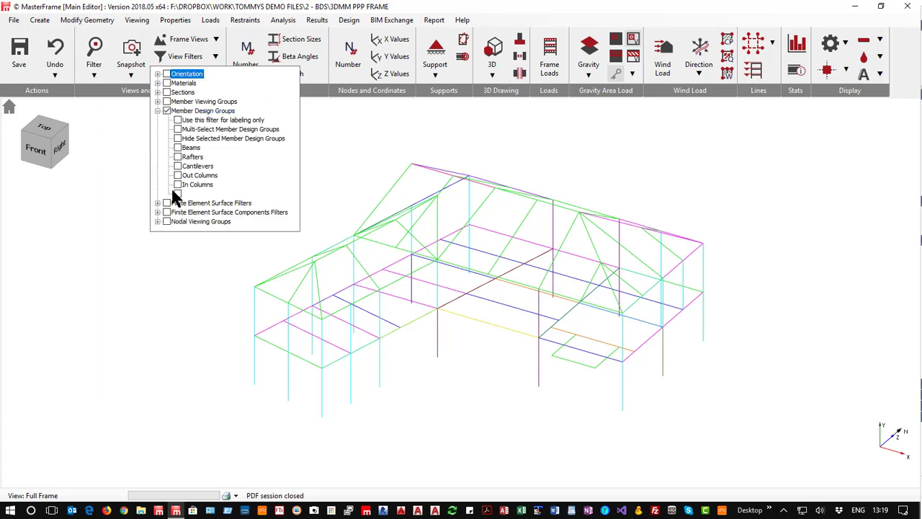
click(177, 147)
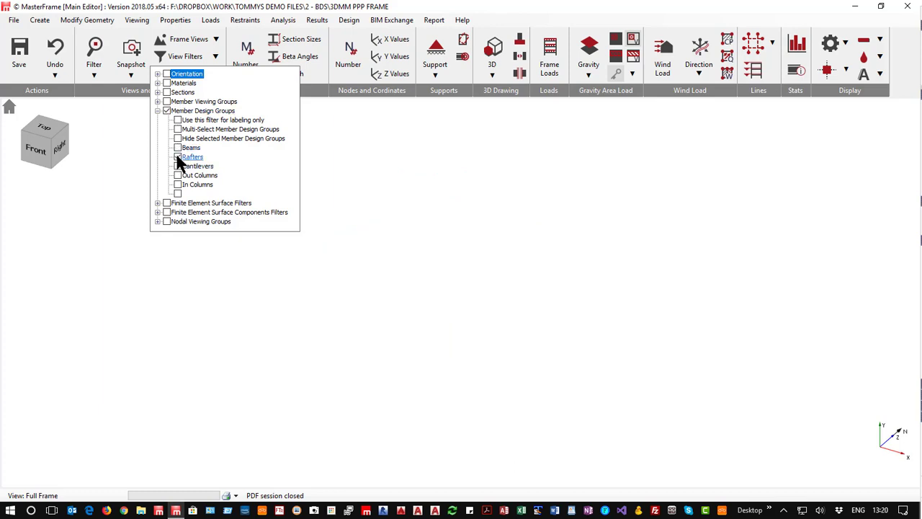
click(177, 147)
click(167, 111)
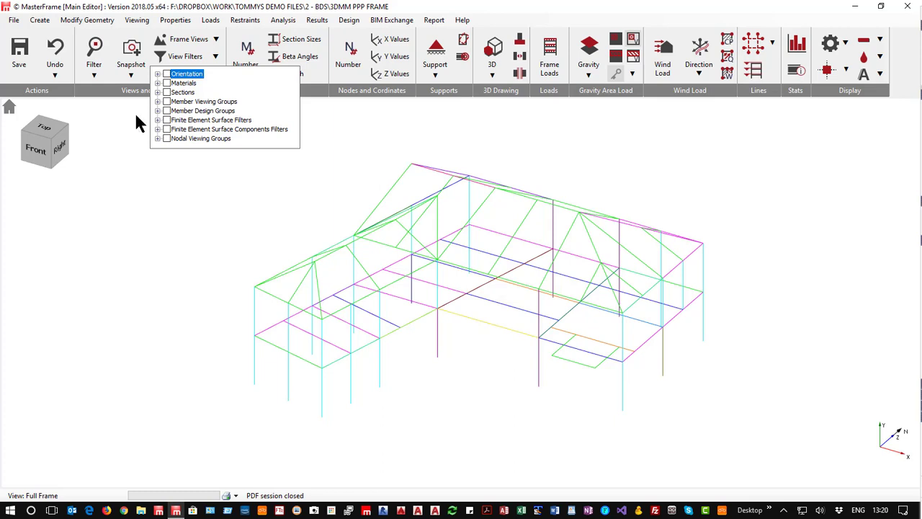
- Examine the options of the finite element surface filters and the nodal viewing groups, and leave the view filters
click(157, 120)
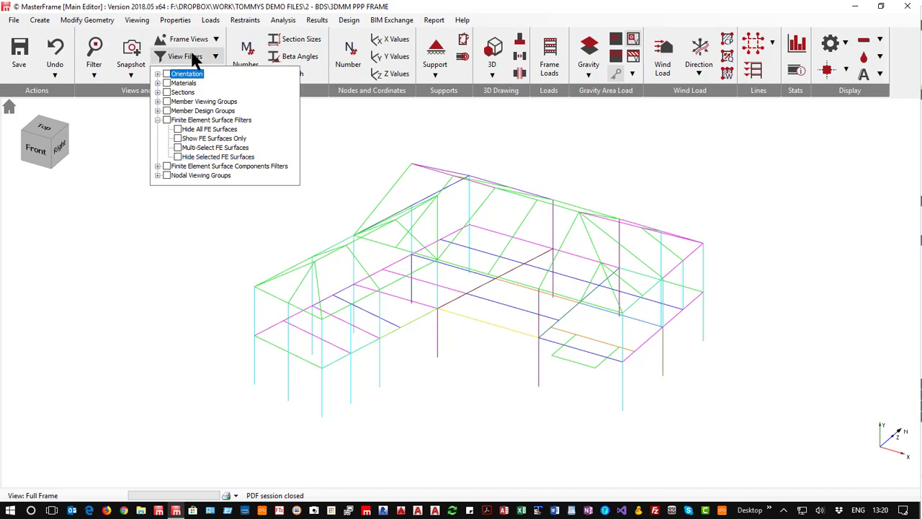
click(157, 175)
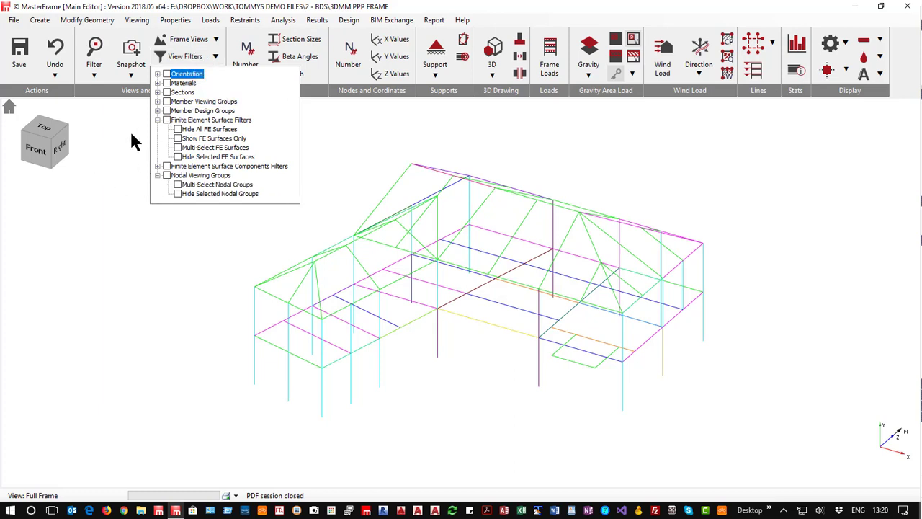
click(122, 151)
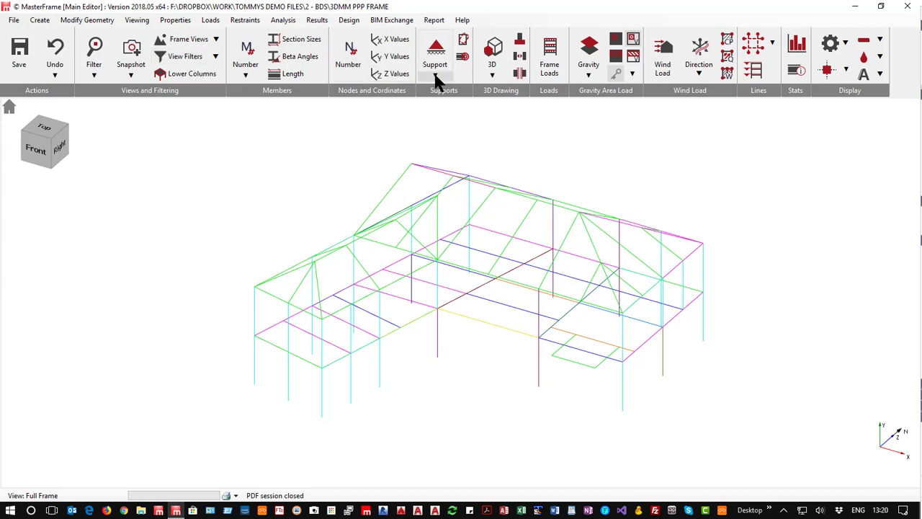
- Draw the frame's analytical members with thin lines instead of wire frame
click(589, 75)
click(589, 73)
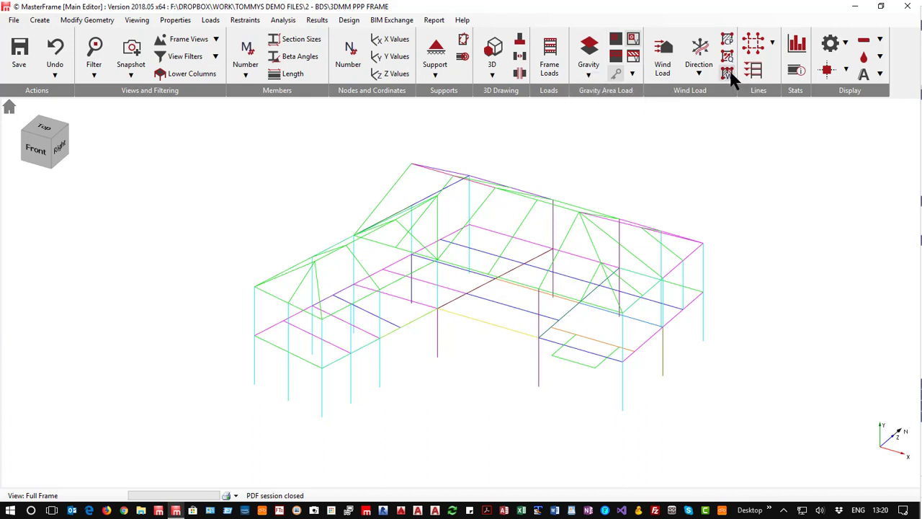
click(868, 47)
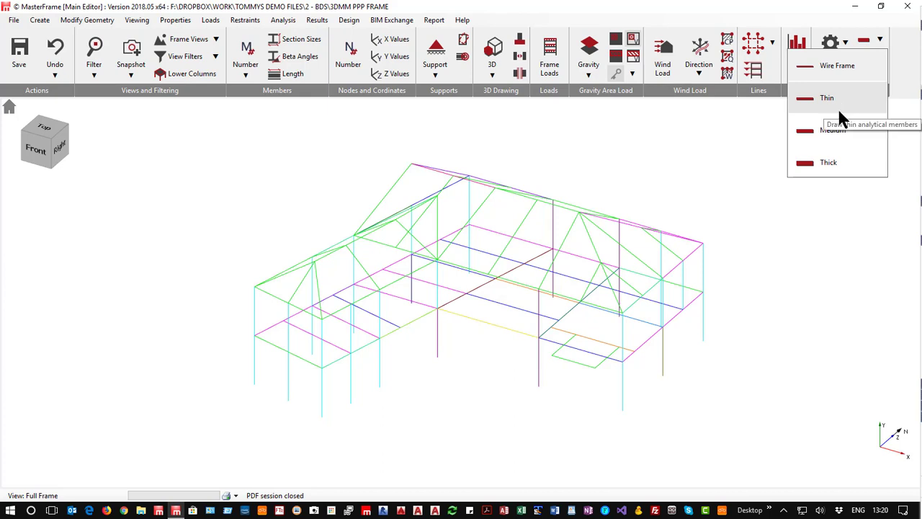
click(835, 130)
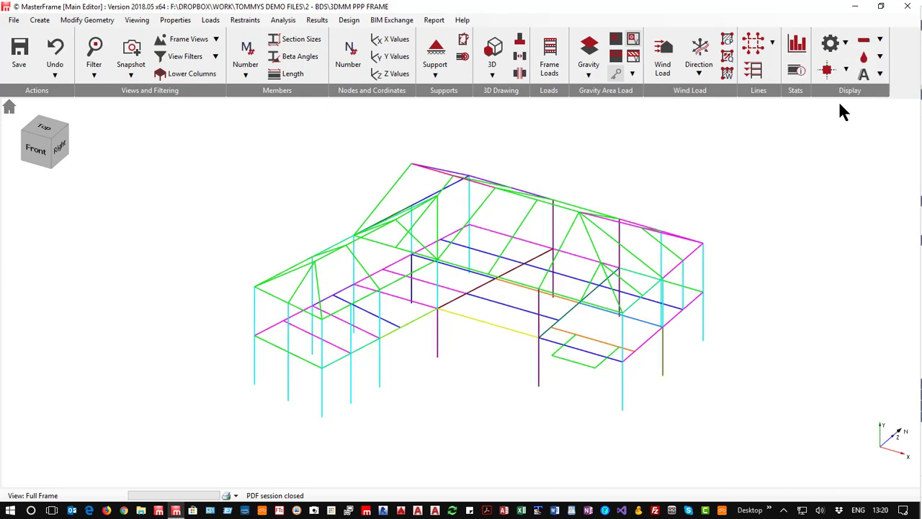
- Try colour saturations between 50 and 100 on the thin coloured members, ending at 72
click(880, 57)
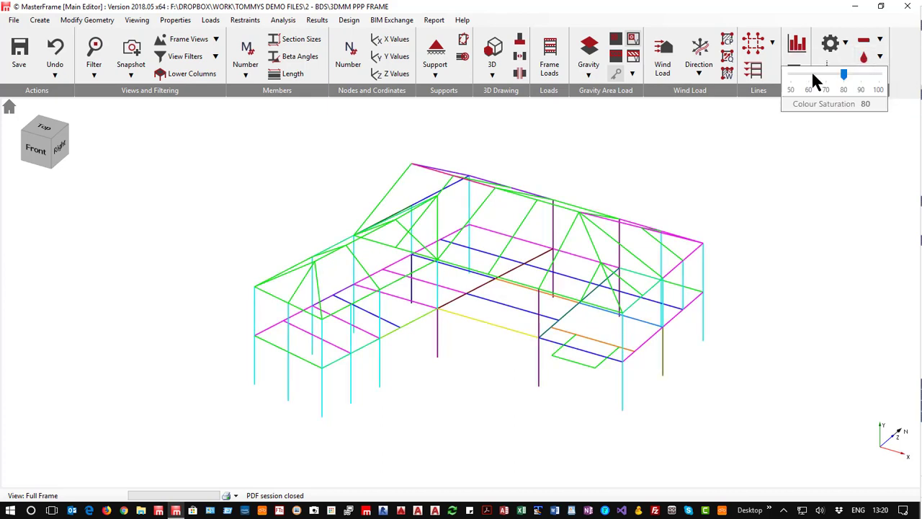
drag(812, 70, 778, 79)
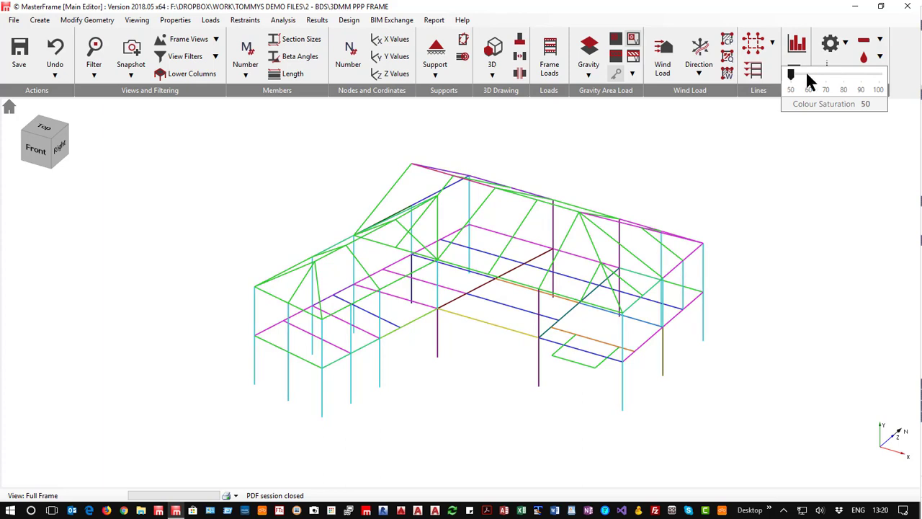
click(862, 75)
click(875, 74)
click(874, 73)
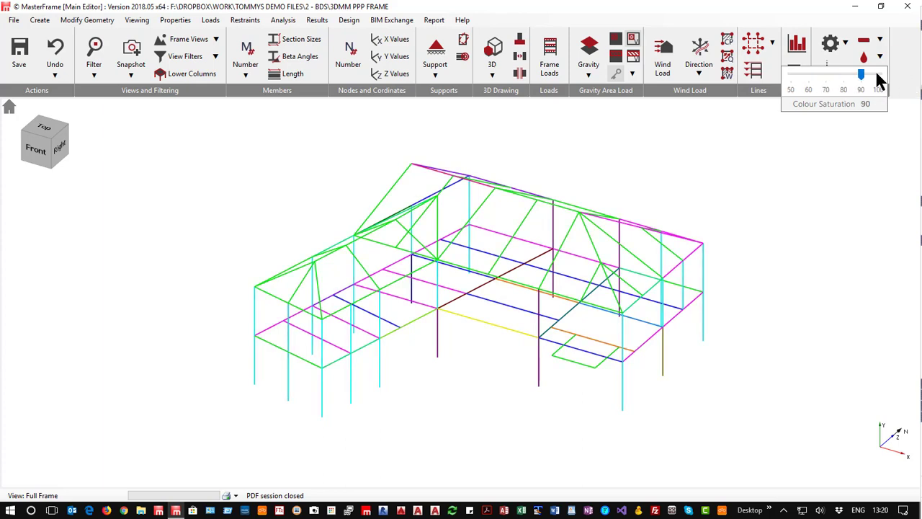
click(876, 72)
drag(879, 75, 828, 71)
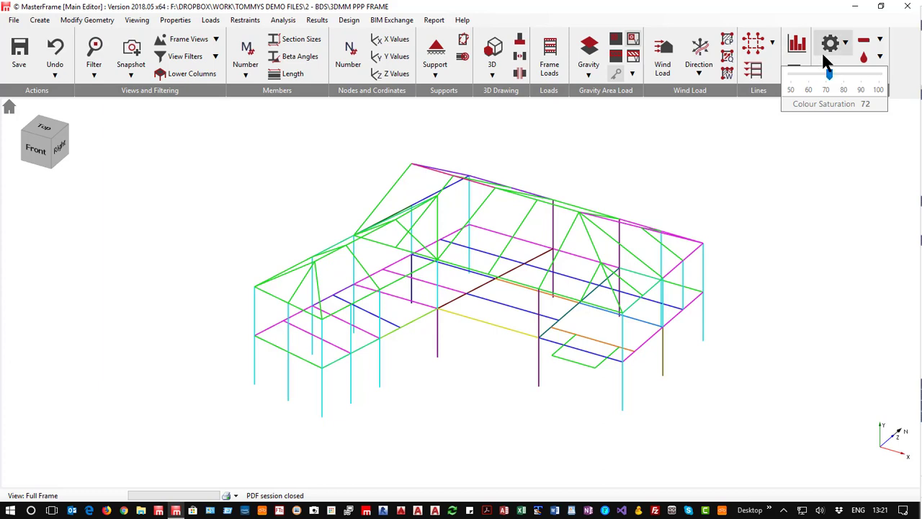
click(819, 141)
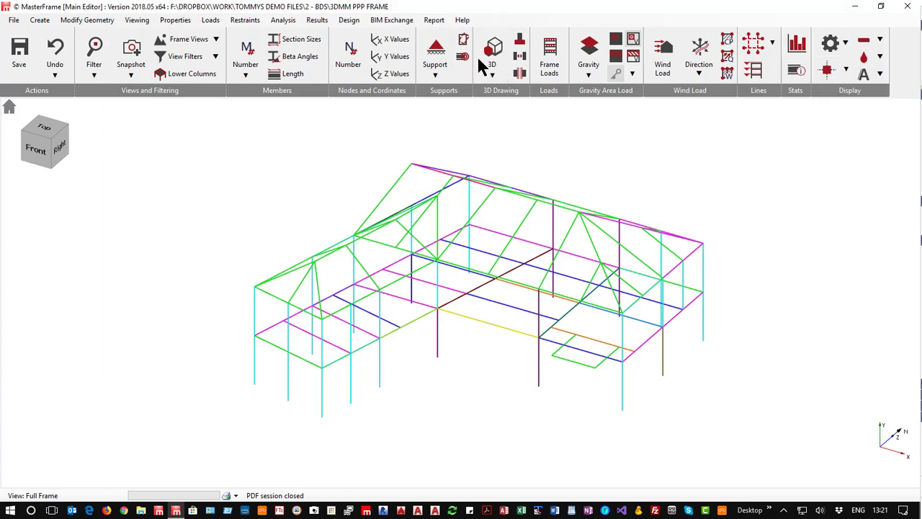
- Show the frame as solid 3D members and set the colour saturation to 100
click(494, 49)
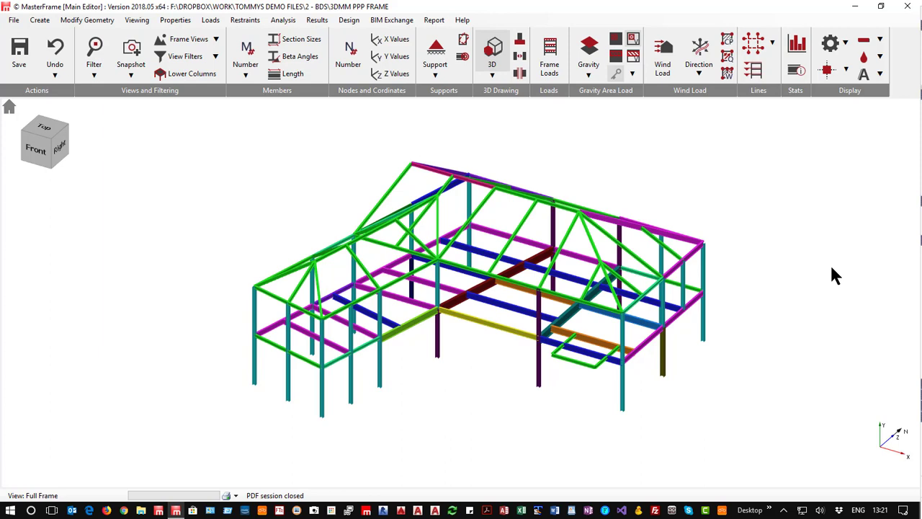
click(864, 59)
drag(840, 76, 900, 85)
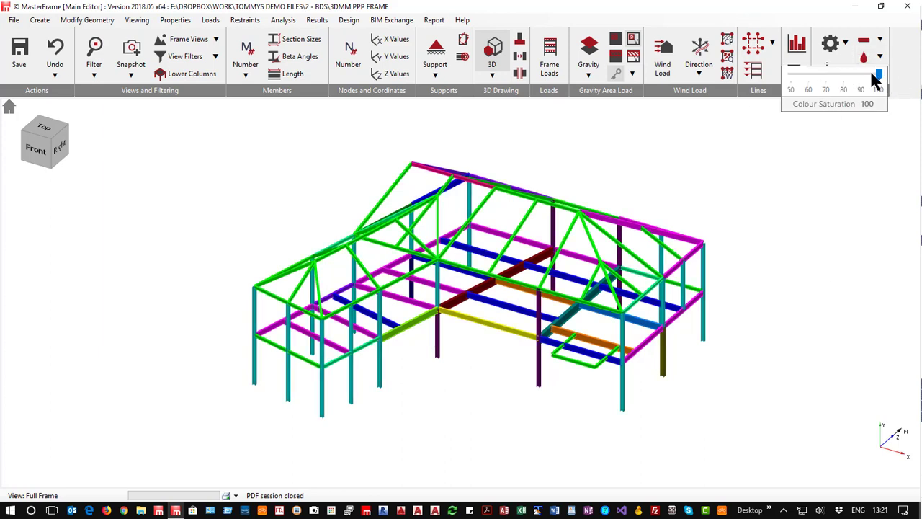
drag(880, 81, 786, 85)
drag(847, 92, 897, 97)
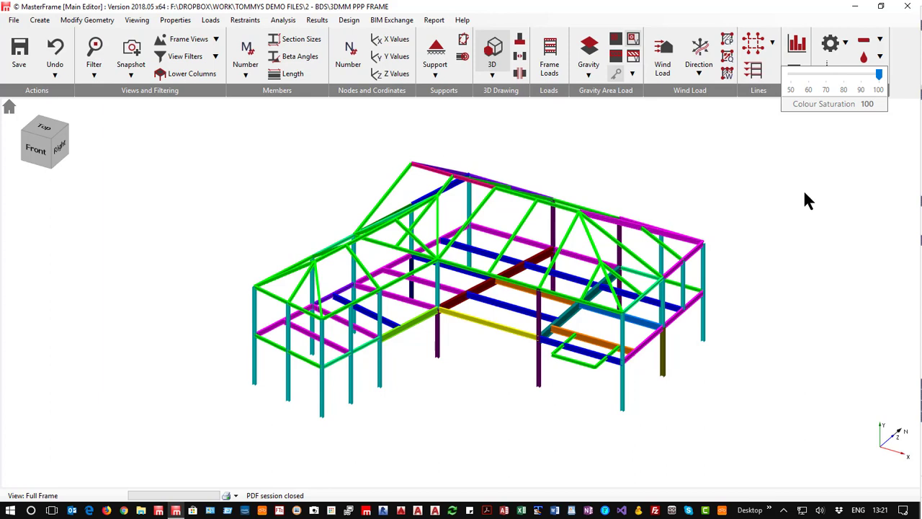
click(828, 132)
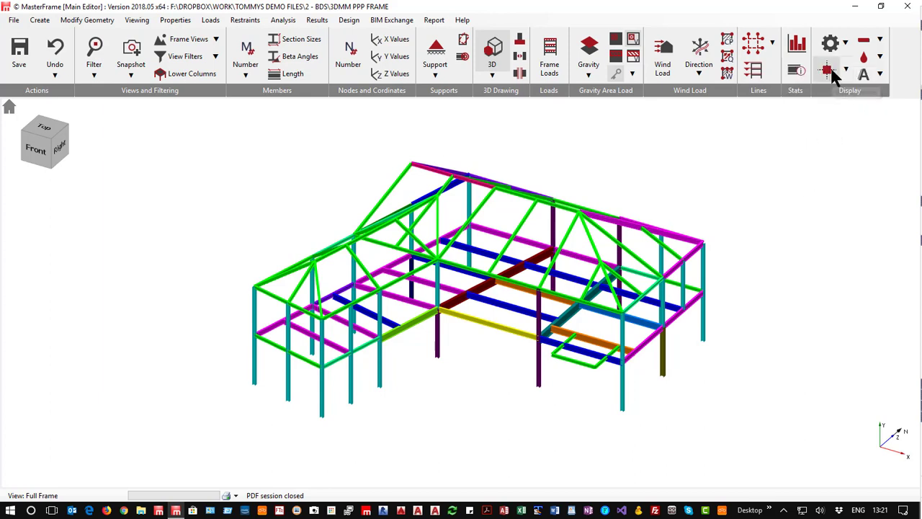
- Examine the available label font sizes and node drawing sizes, leaving both settings as they are
click(873, 74)
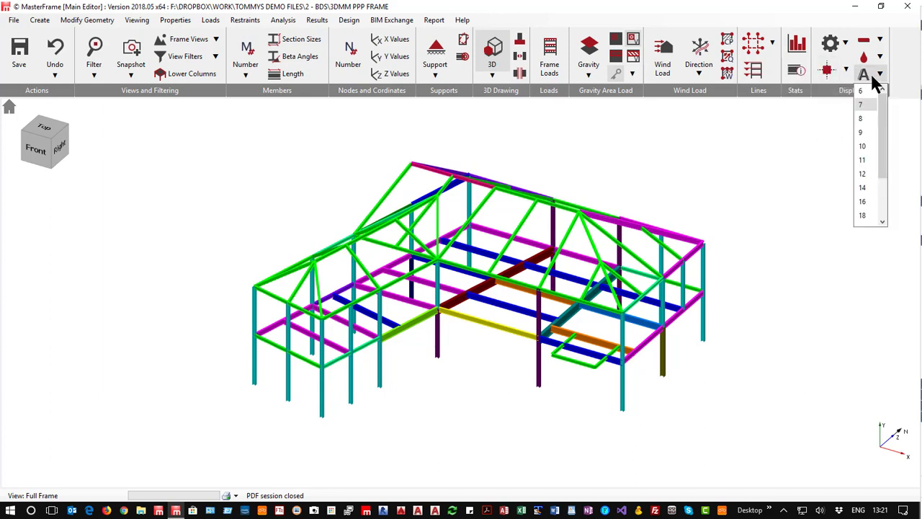
click(844, 69)
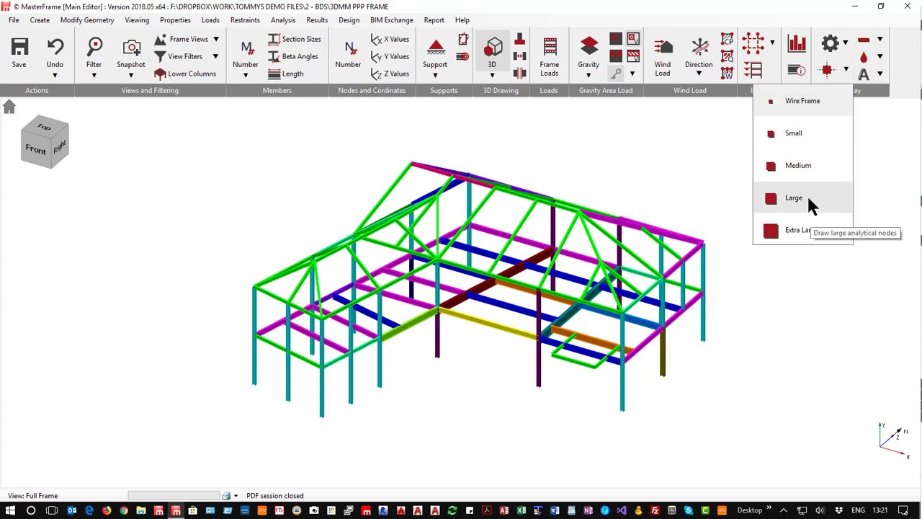
click(676, 142)
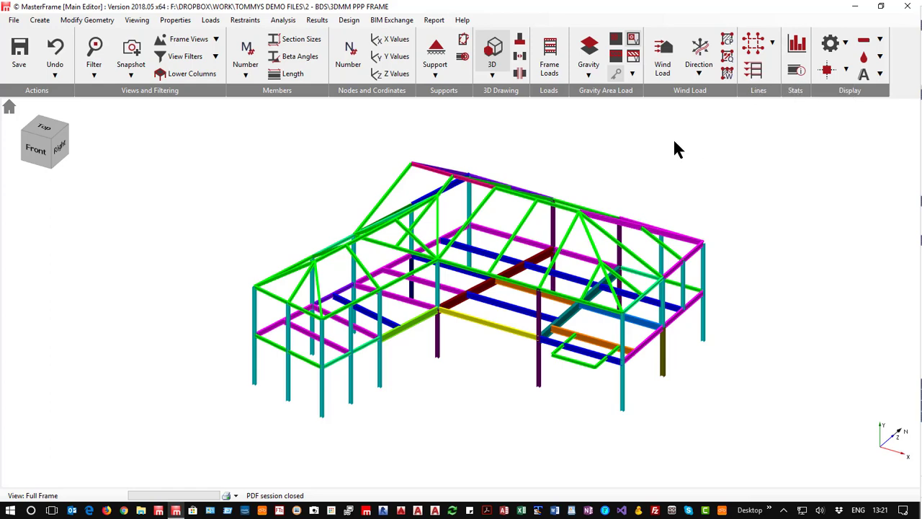
- Switch the frame back from solid 3D members to analytical lines and turn off the section colouring
click(492, 49)
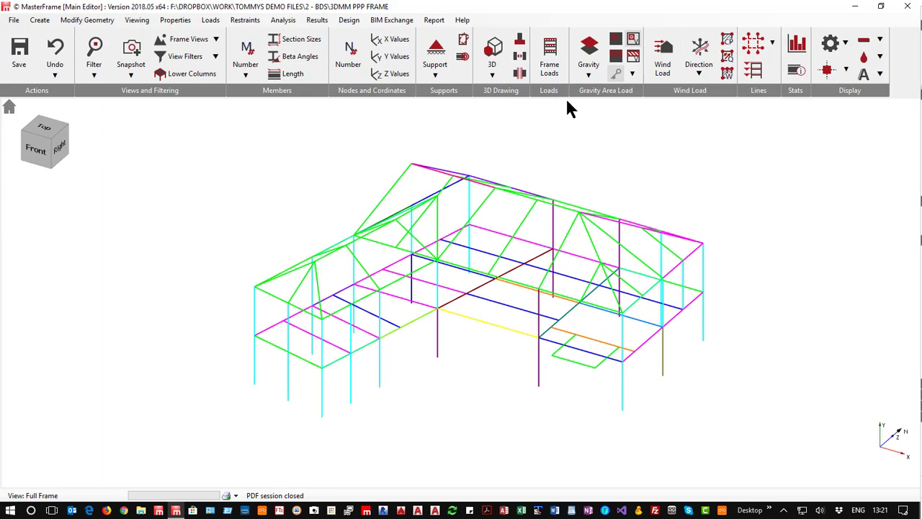
click(493, 75)
click(502, 133)
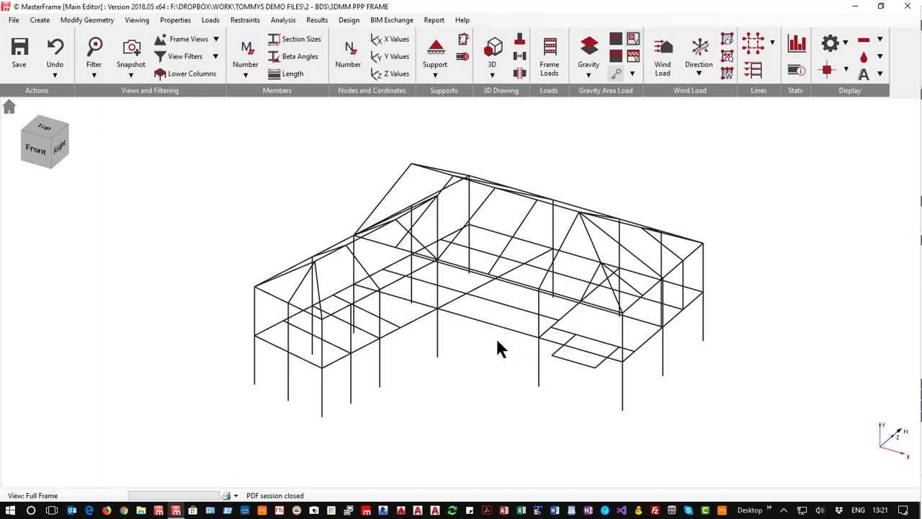
- Show the node dots across the whole frame, and hide them again
click(828, 71)
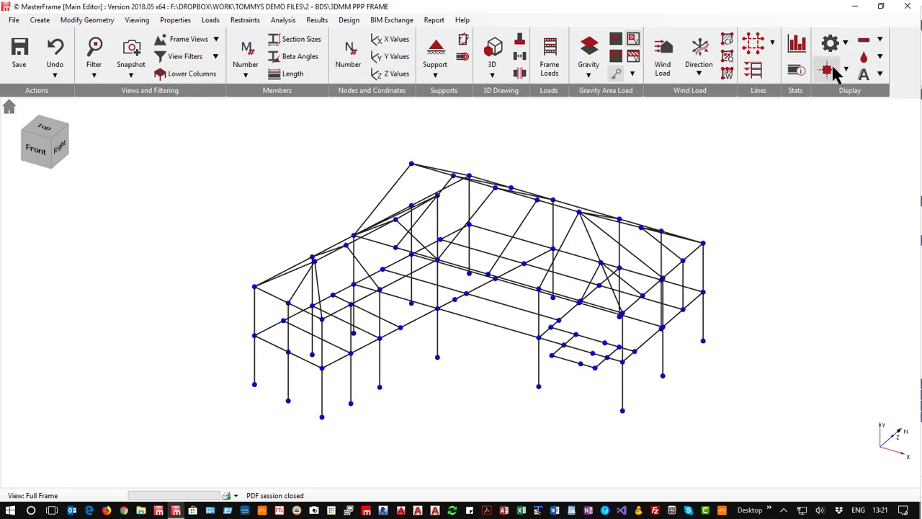
click(832, 69)
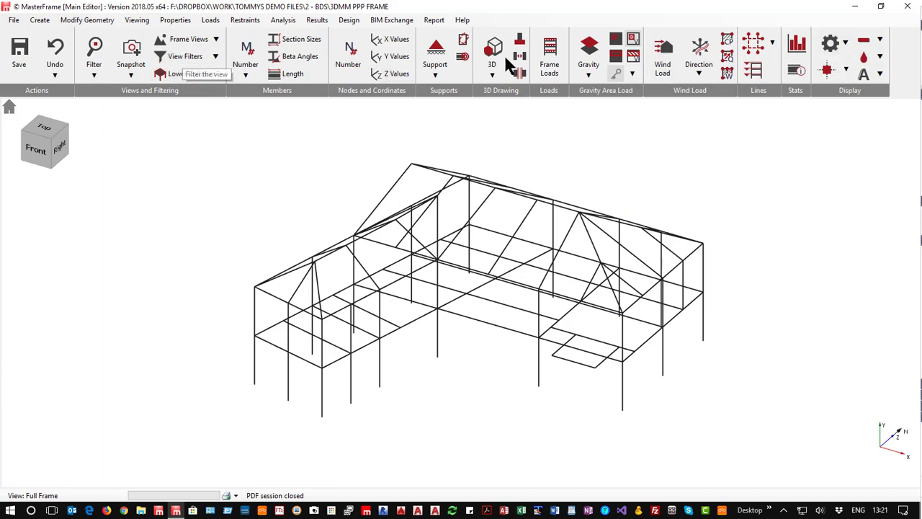
- In the display settings, try node dots with Bulb at Ends, turn that off, and enable Bulb on Straights (2 Members Connecting)
click(841, 37)
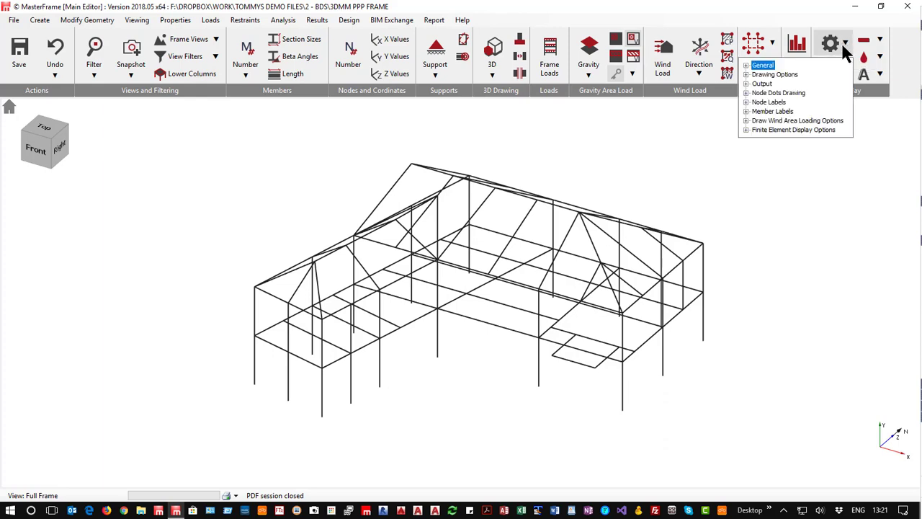
click(746, 65)
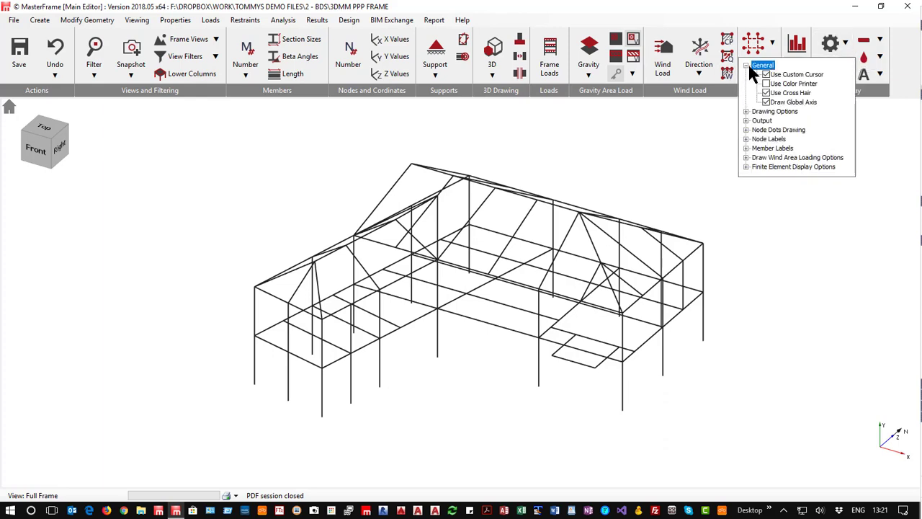
click(746, 120)
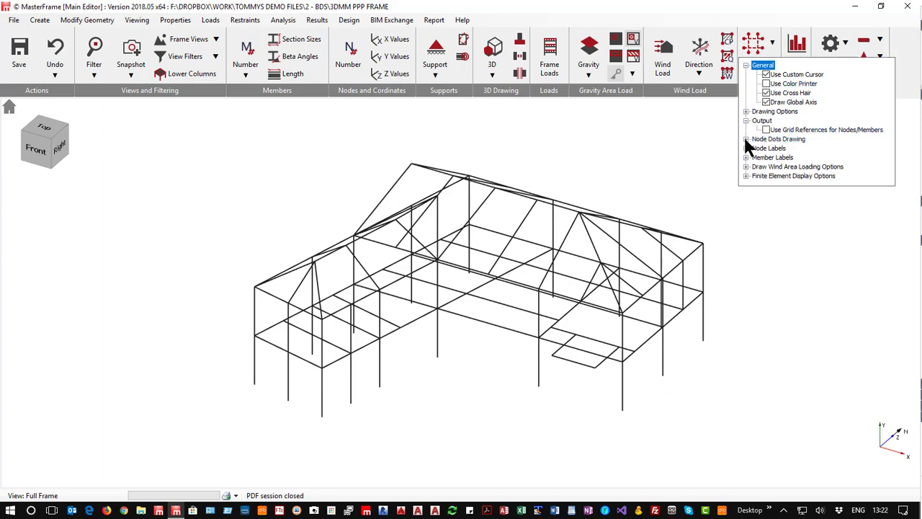
click(746, 138)
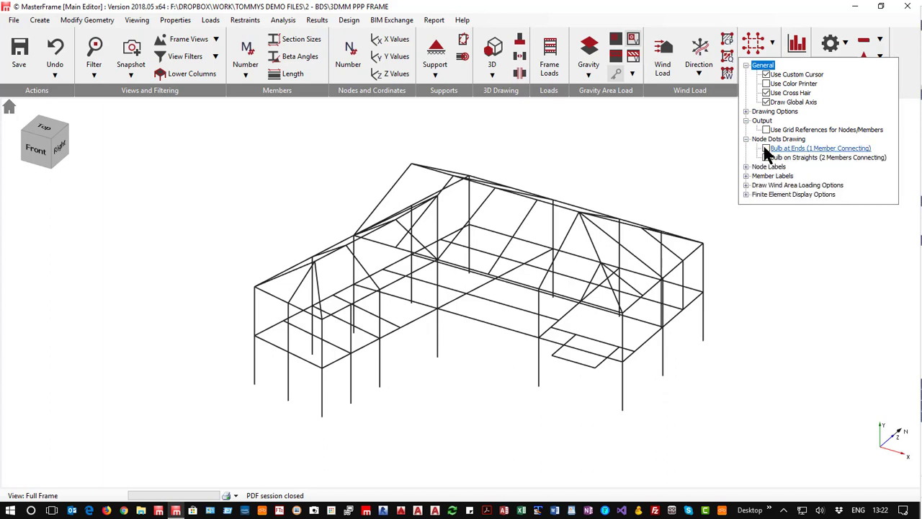
click(767, 149)
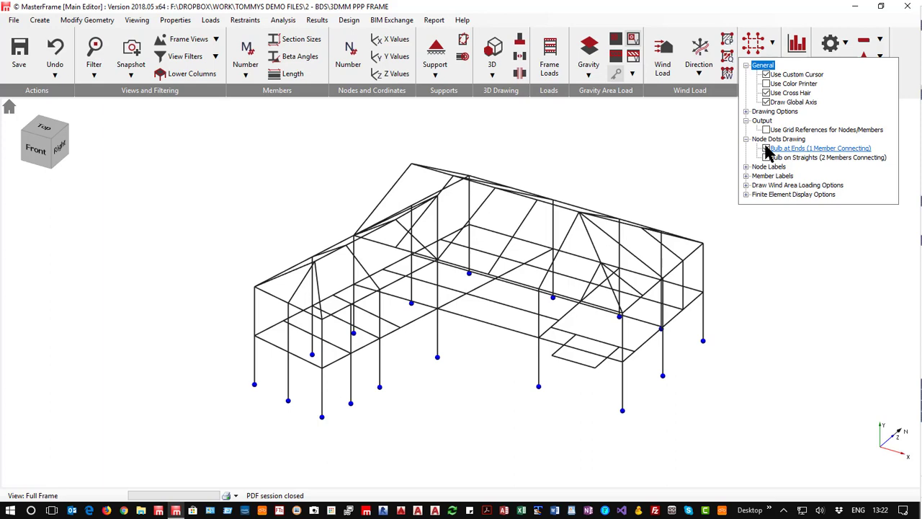
click(767, 148)
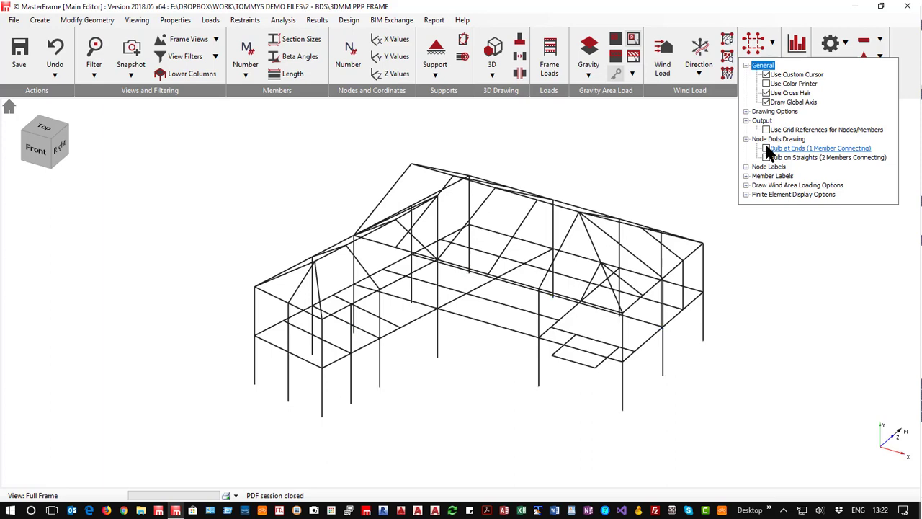
click(767, 158)
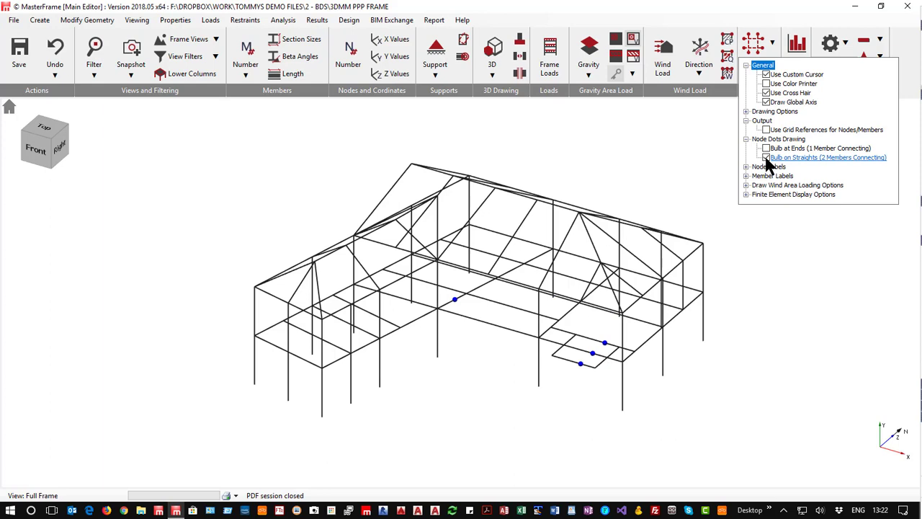
- Turn off the Bulb on Straights (2 Members Connecting) node dots and collapse the expanded display option groups
click(766, 158)
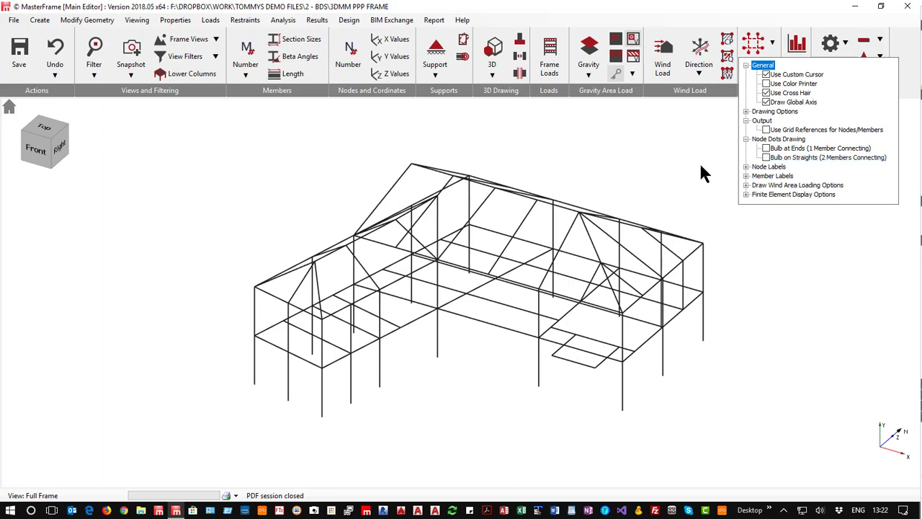
click(746, 139)
click(746, 121)
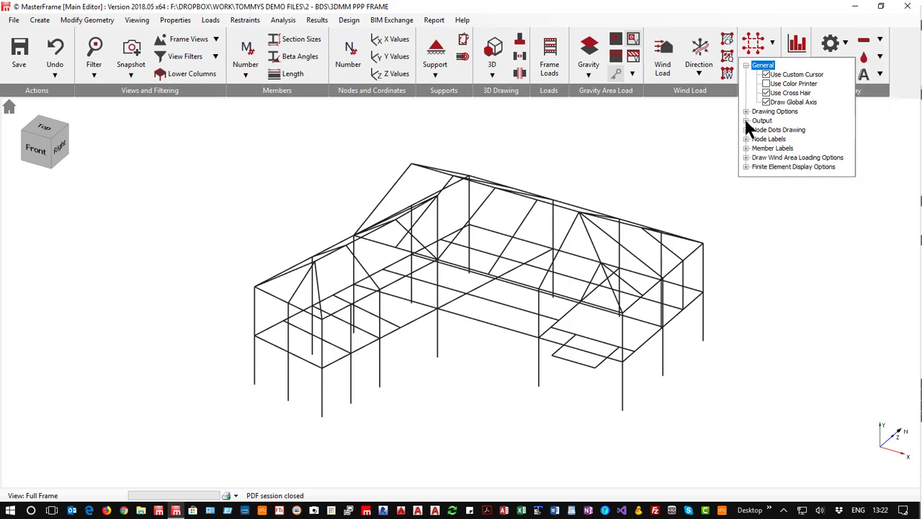
click(745, 64)
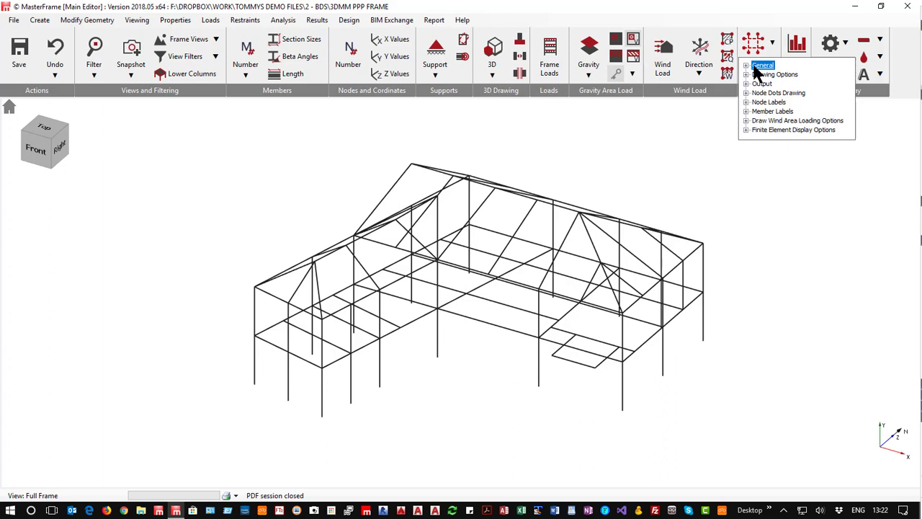
- Close the current frame model and open the recent file Layouts With FEA Slabs 5
click(908, 10)
click(412, 282)
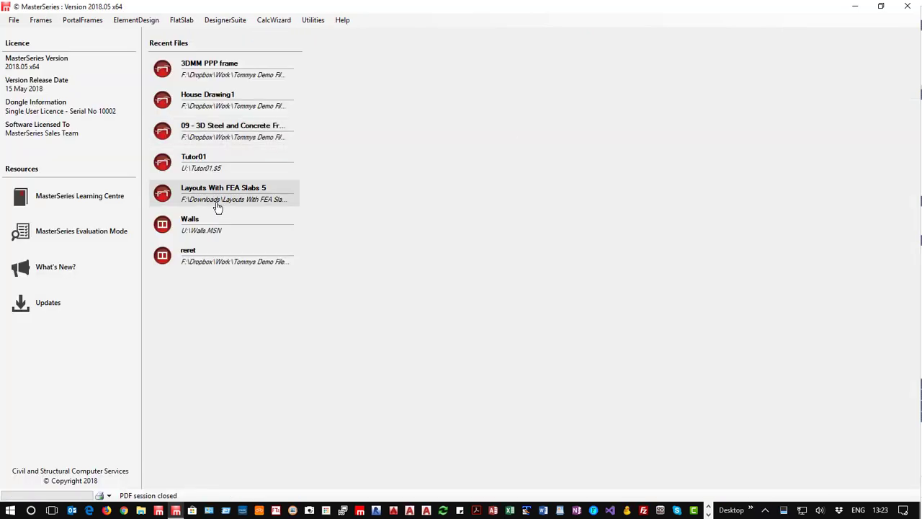
click(216, 199)
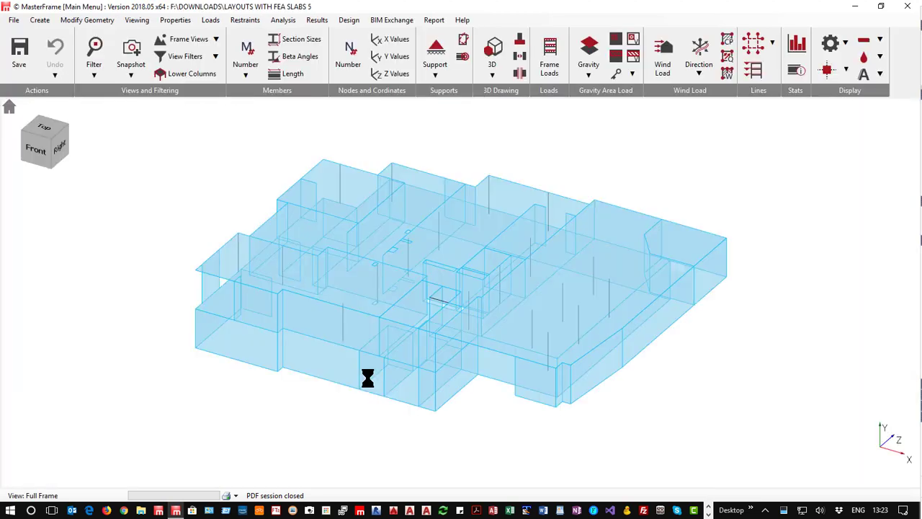
- Enable the Finite Element Surface Filters with Hide Selected FE Surfaces so that the First Floor slab is hidden
middle_drag(371, 387, 401, 387)
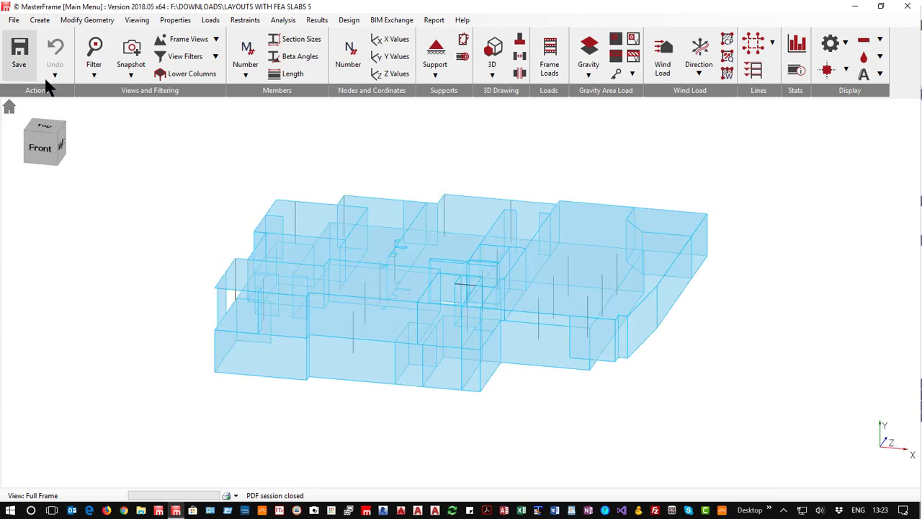
click(214, 58)
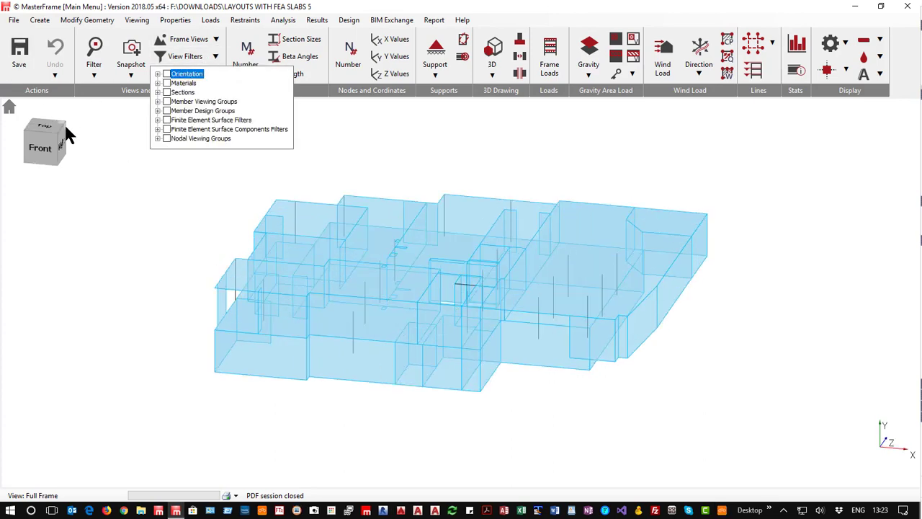
click(157, 119)
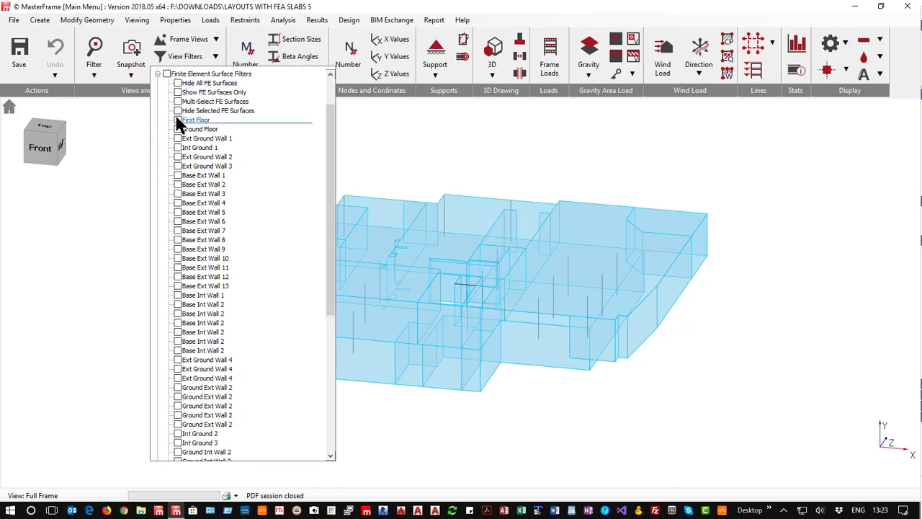
click(178, 111)
click(167, 73)
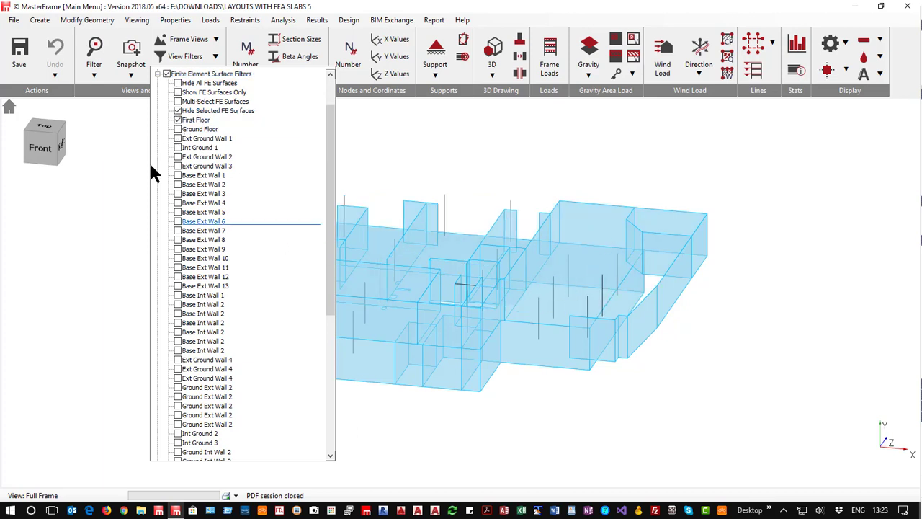
- Hide the Ground Floor slab together with the First Floor by allowing multiple FE surfaces in the surface filter
click(178, 130)
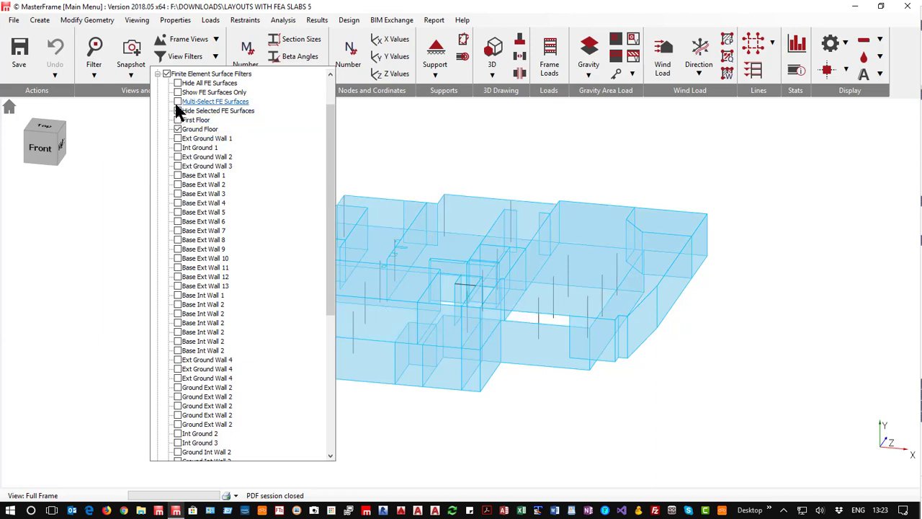
click(178, 101)
click(177, 120)
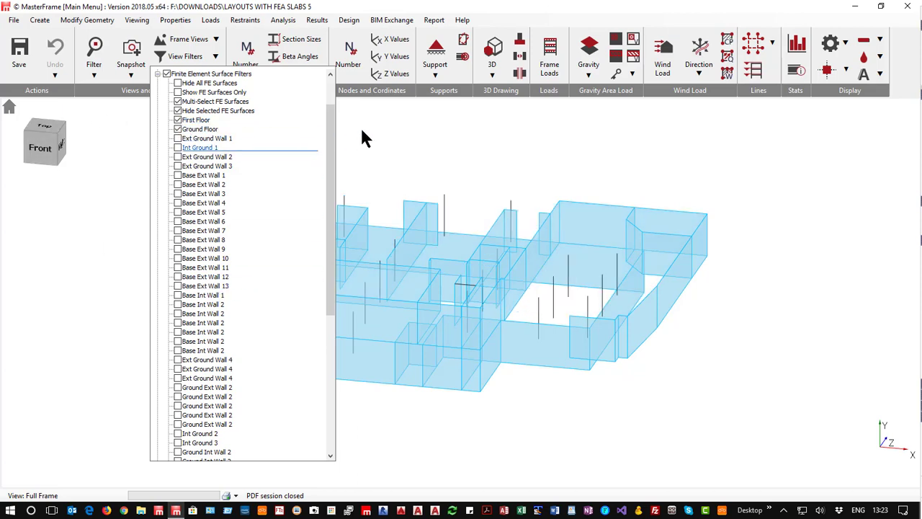
click(382, 138)
middle_drag(375, 250, 577, 279)
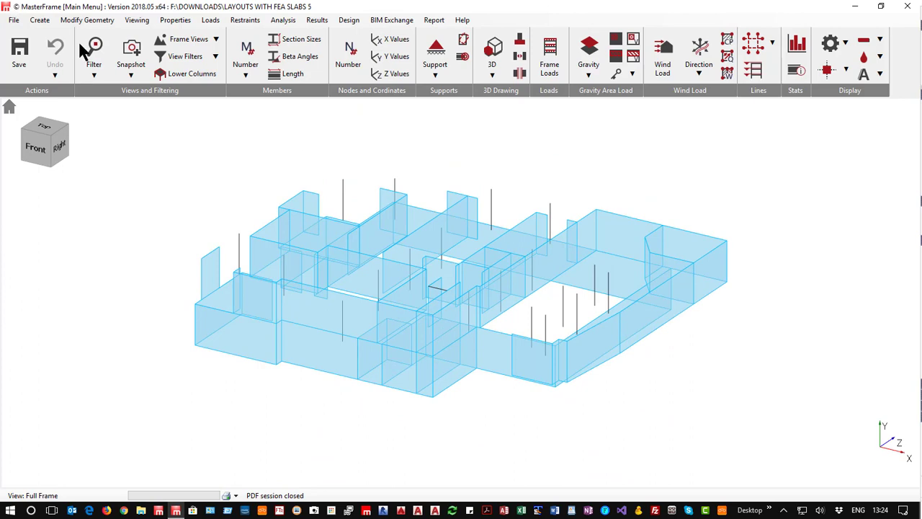
- Try the Finite Element Surface Components Filters with External Surface Boundaries, and switch that filter off again
click(215, 57)
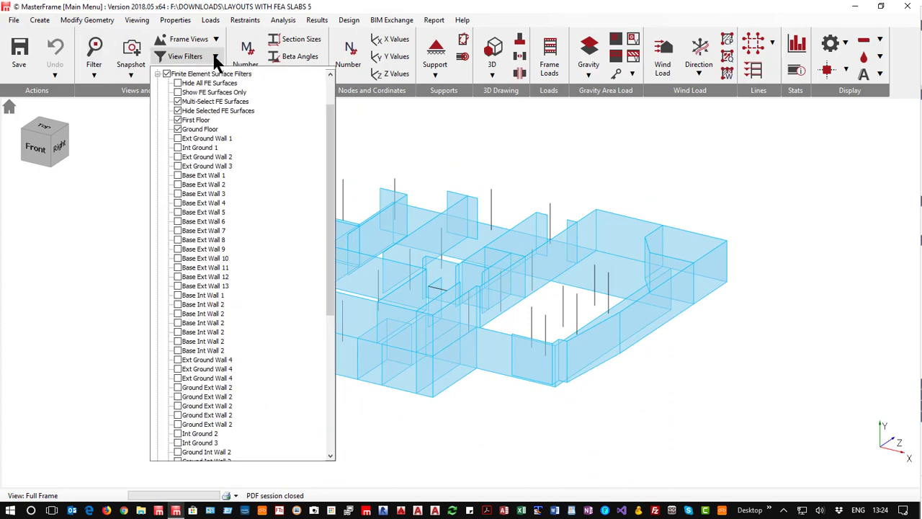
click(158, 75)
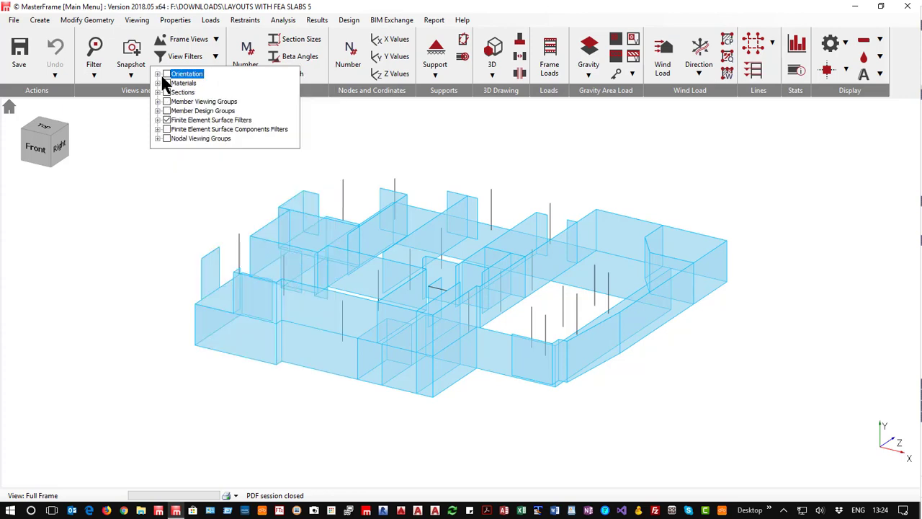
click(158, 129)
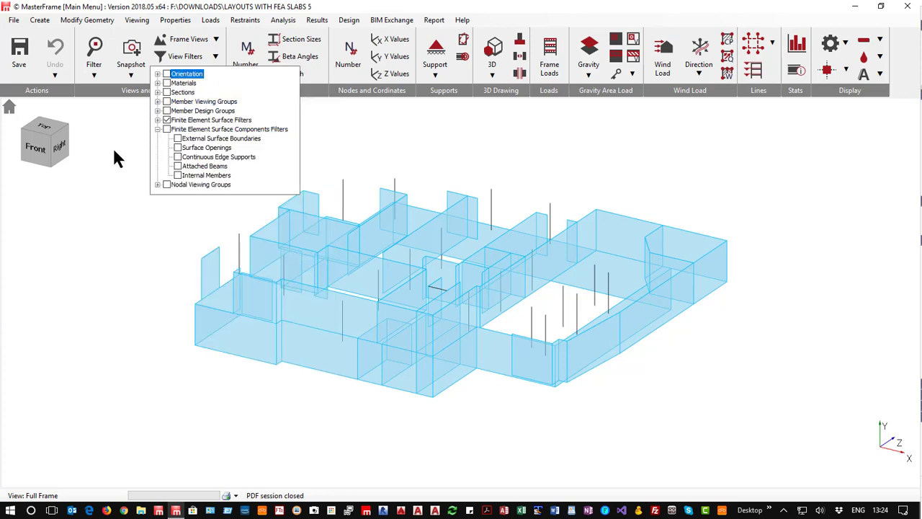
click(178, 138)
click(166, 129)
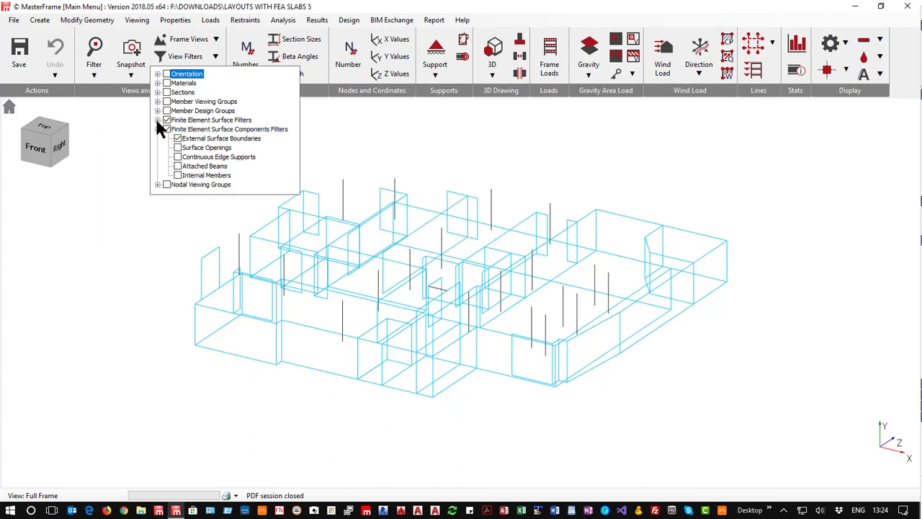
click(157, 129)
click(166, 129)
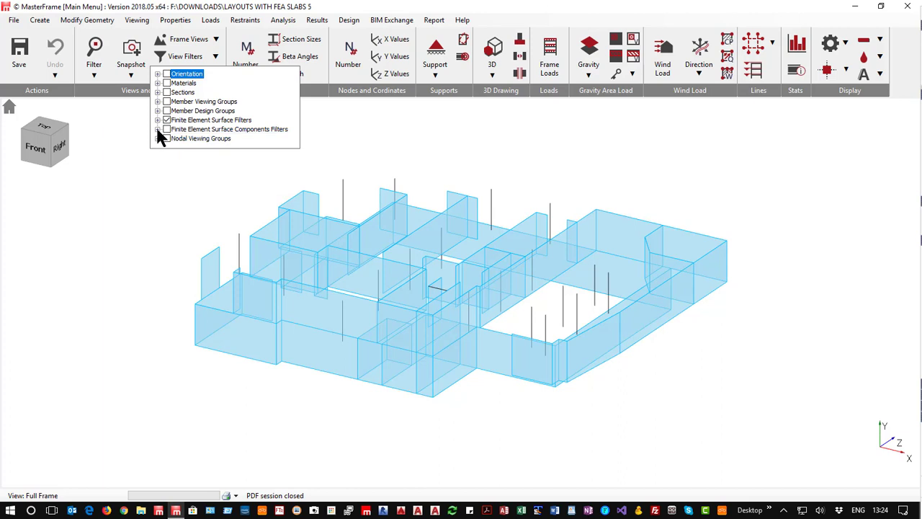
click(157, 129)
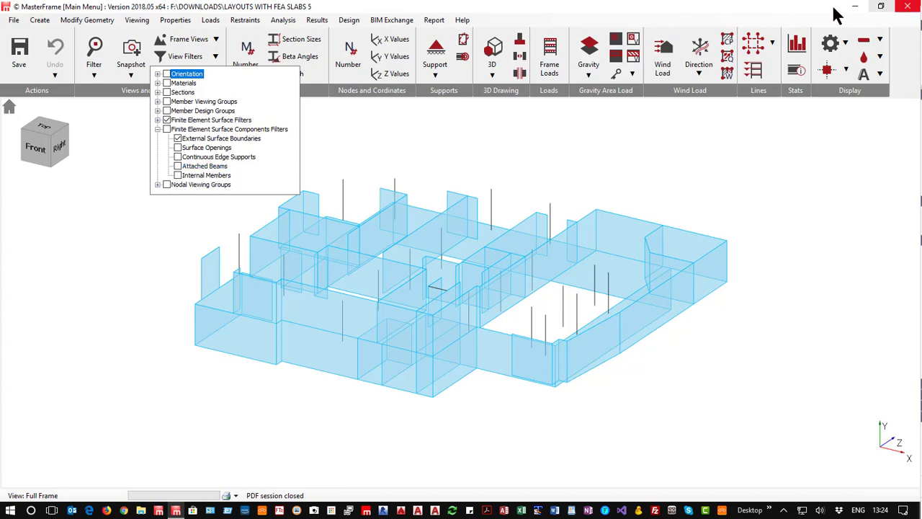
- Close the slab model, open the recent file Tutor01, and show its frame in front view
click(908, 9)
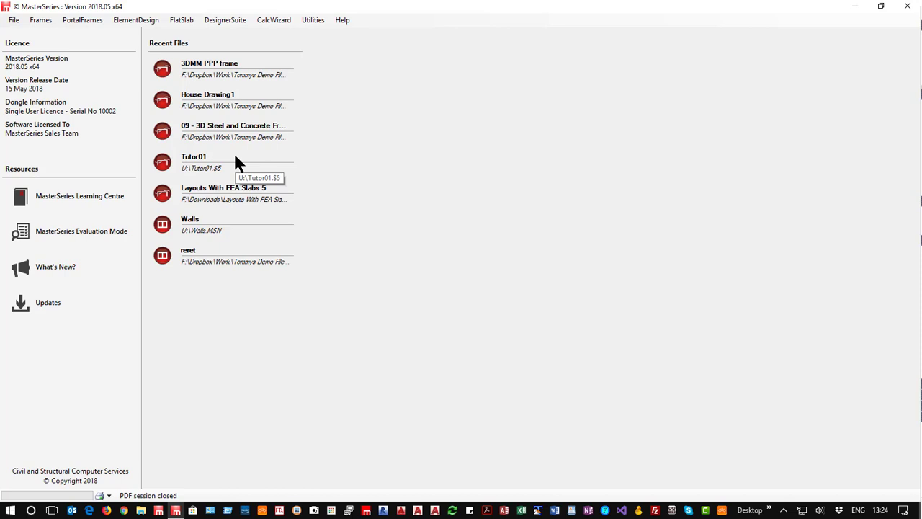
click(191, 164)
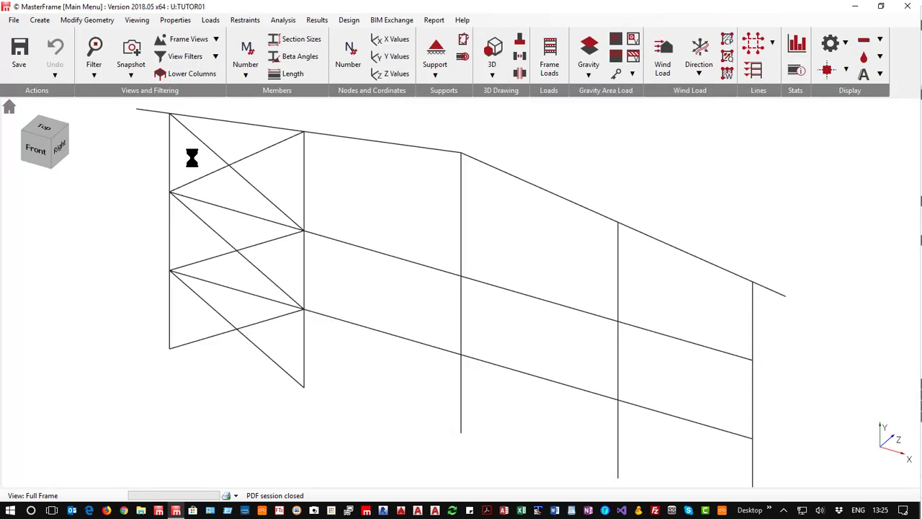
click(38, 148)
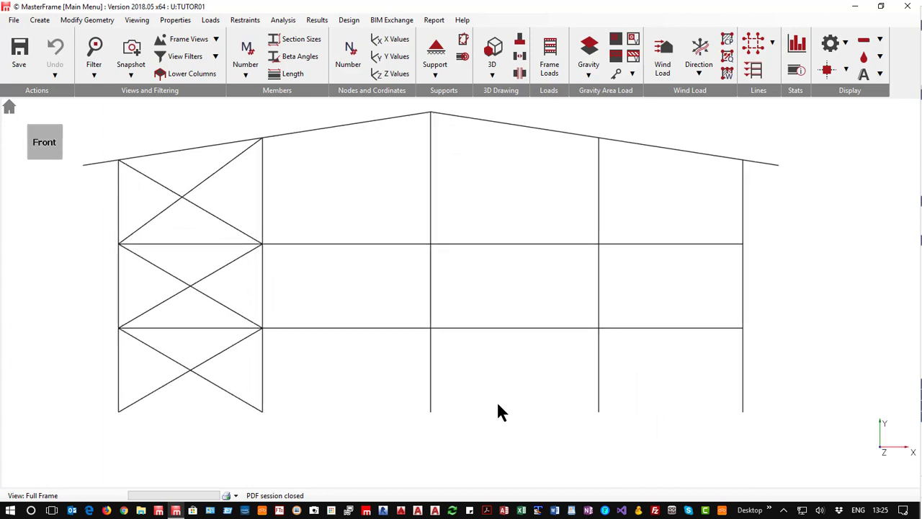
scroll(448, 313, down, 1)
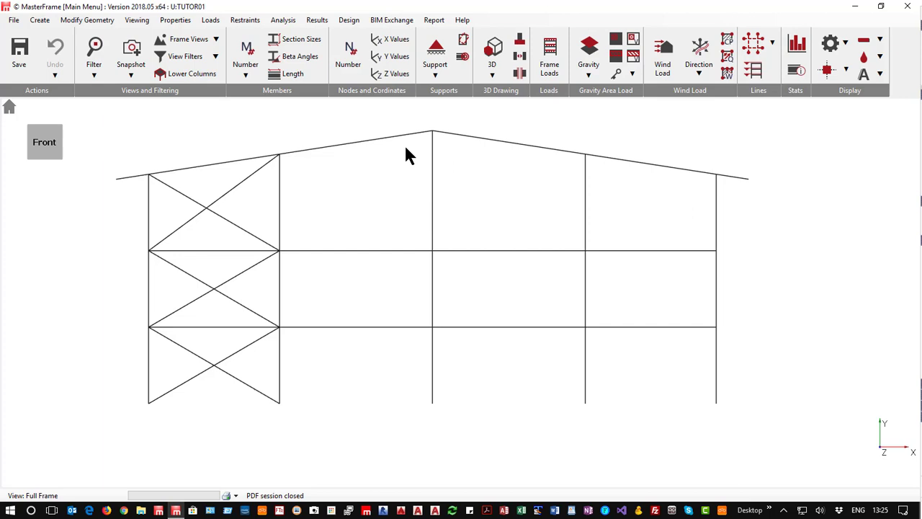
- Display the Tutor01 frame members in 3D, coloured by section
click(489, 55)
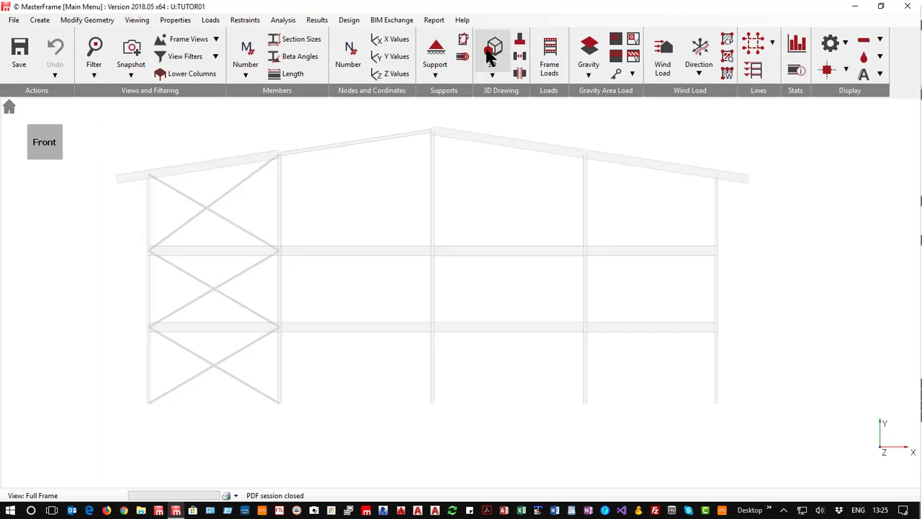
click(491, 76)
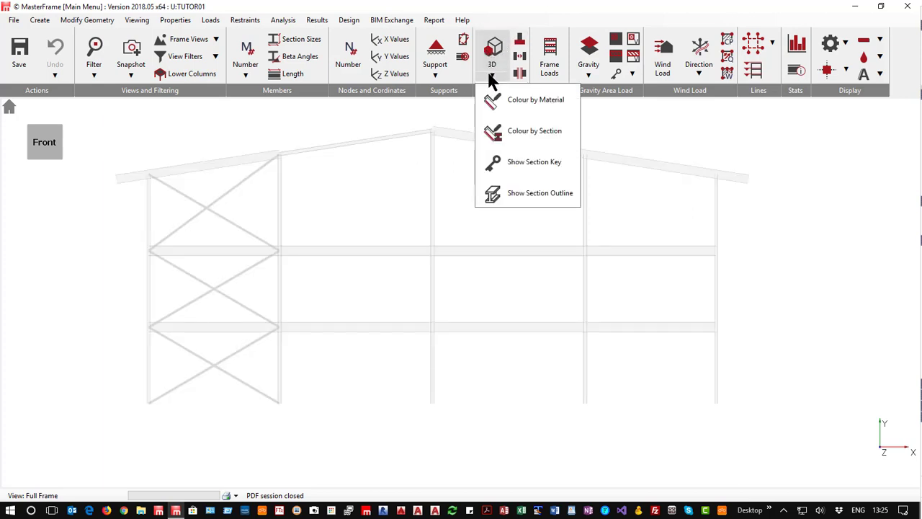
click(513, 132)
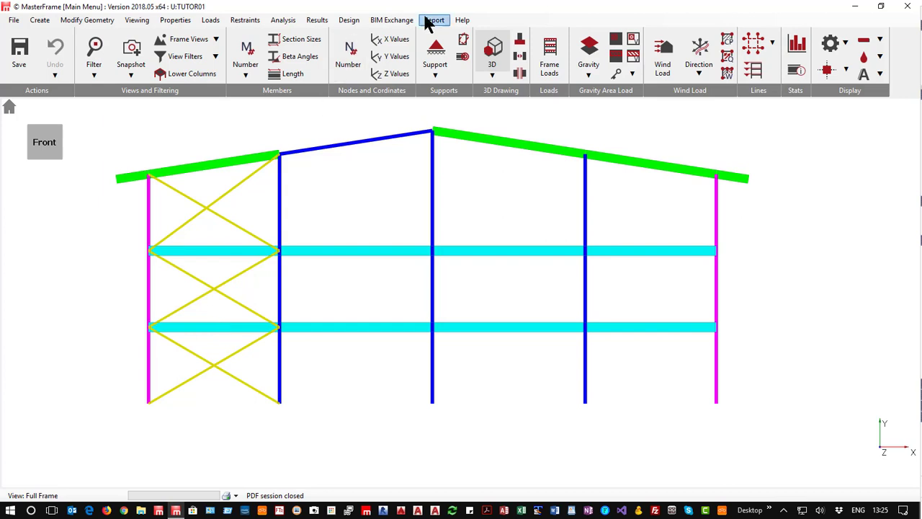
- Open the graphic analysis results and display the bending moment diagrams for Envelope (Ultimate Cases)
click(316, 21)
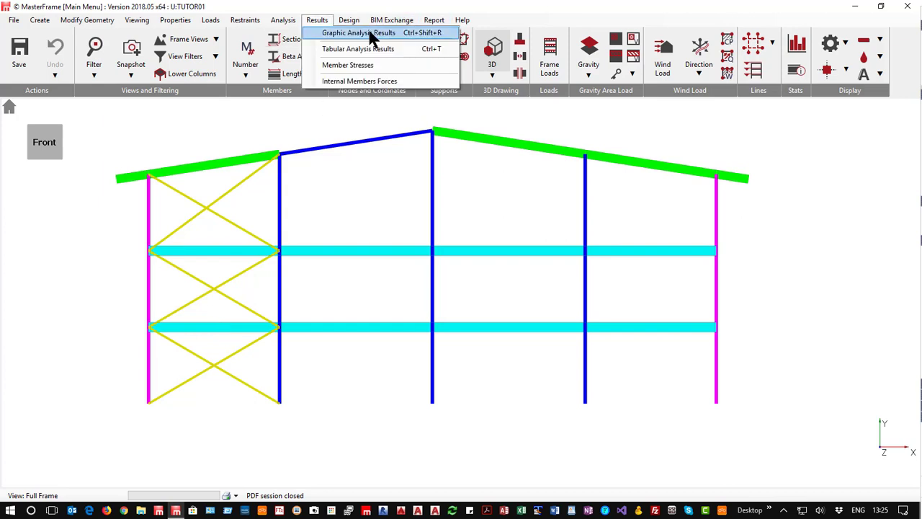
click(338, 34)
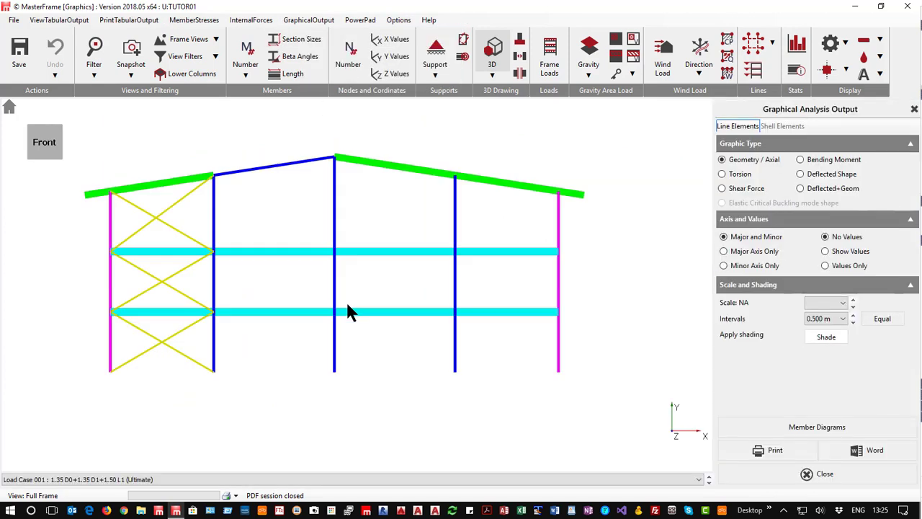
click(811, 158)
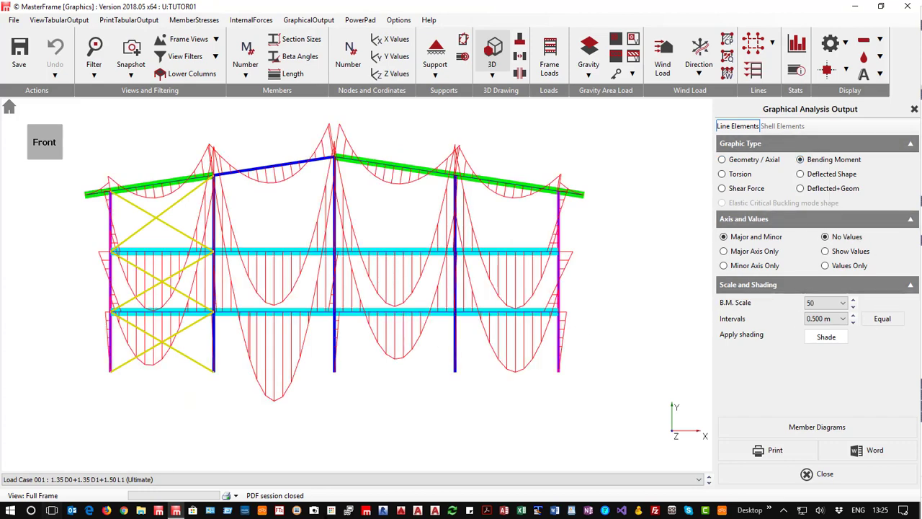
click(51, 479)
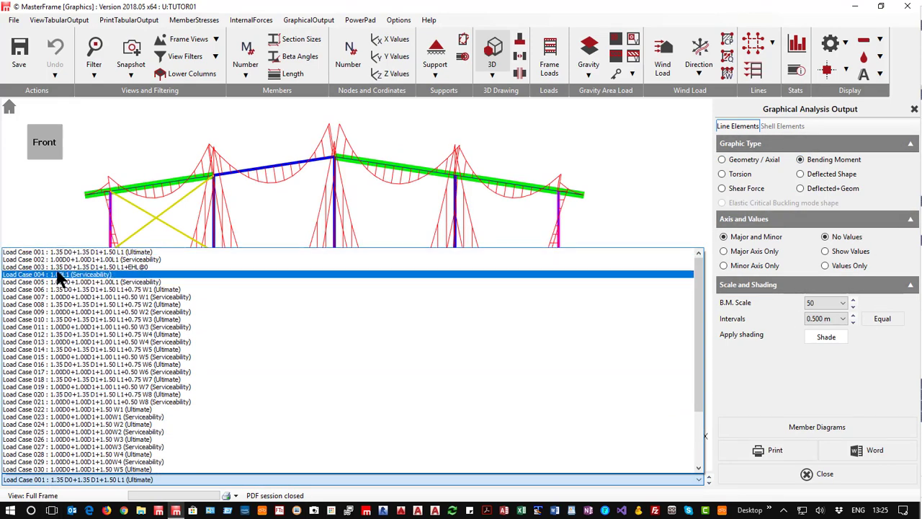
scroll(68, 465, down, 4)
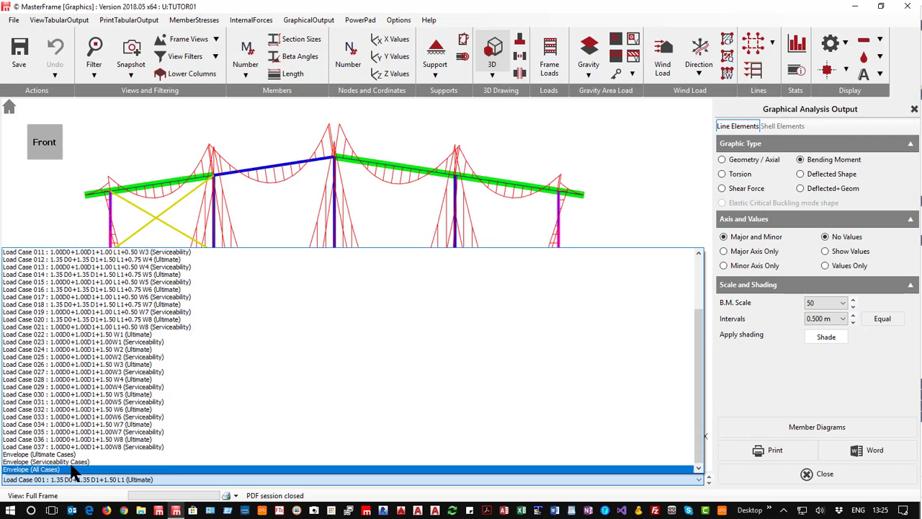
click(62, 454)
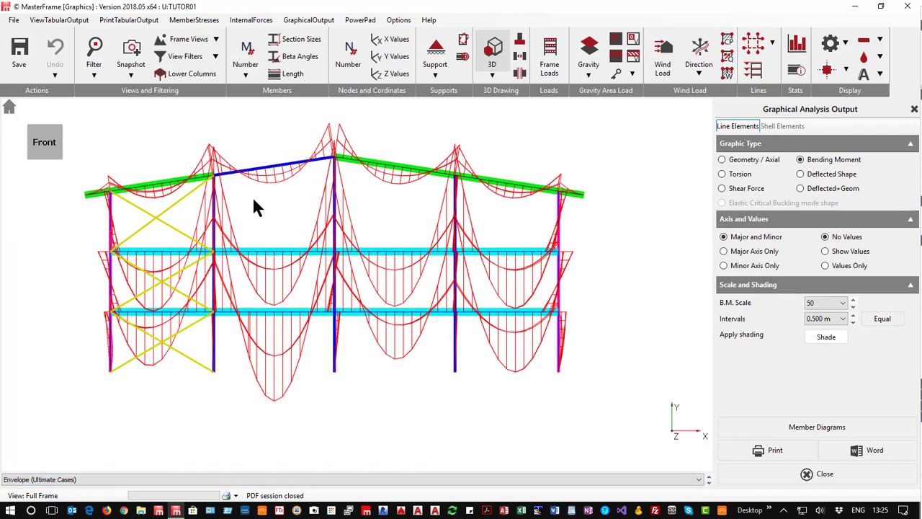
- Return the members from solid 3D to analytical lines and turn off the colouring by section
click(492, 52)
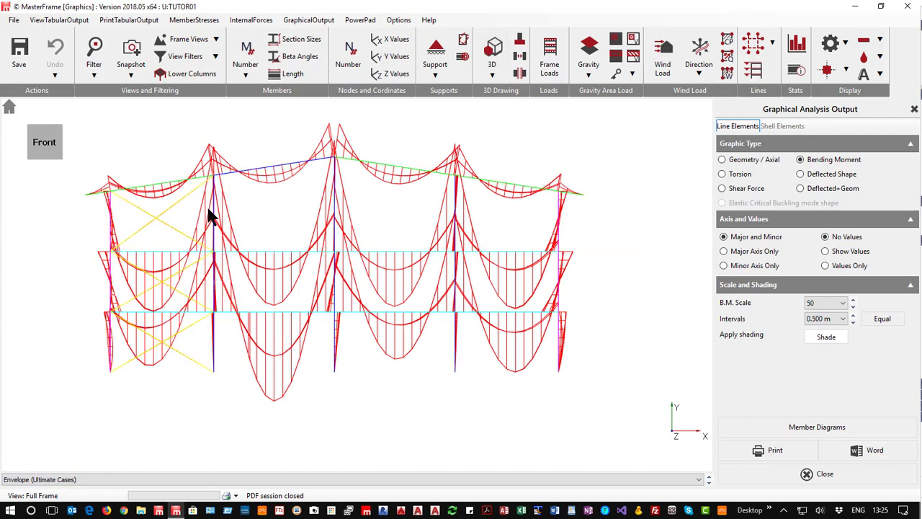
click(492, 75)
click(518, 123)
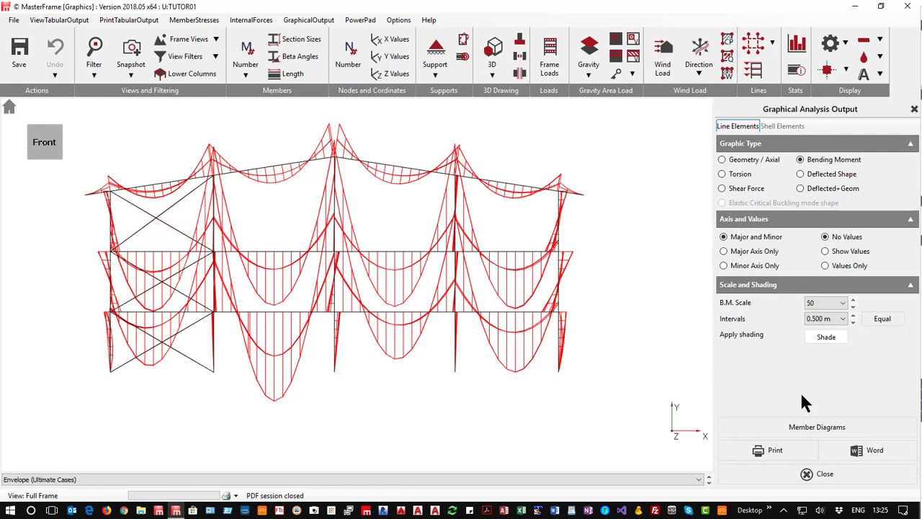
- Set the bending moment diagram scale to 100 and the diagram intervals to 0.250 m
click(853, 302)
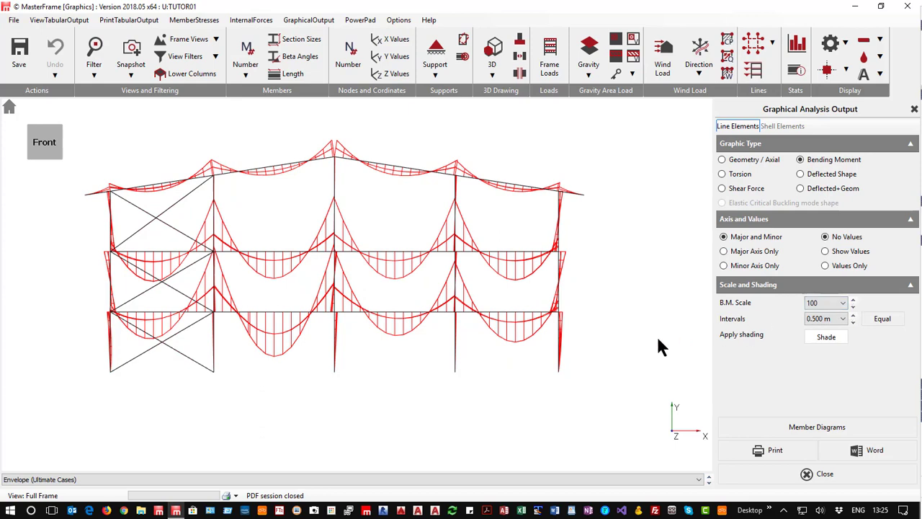
click(853, 323)
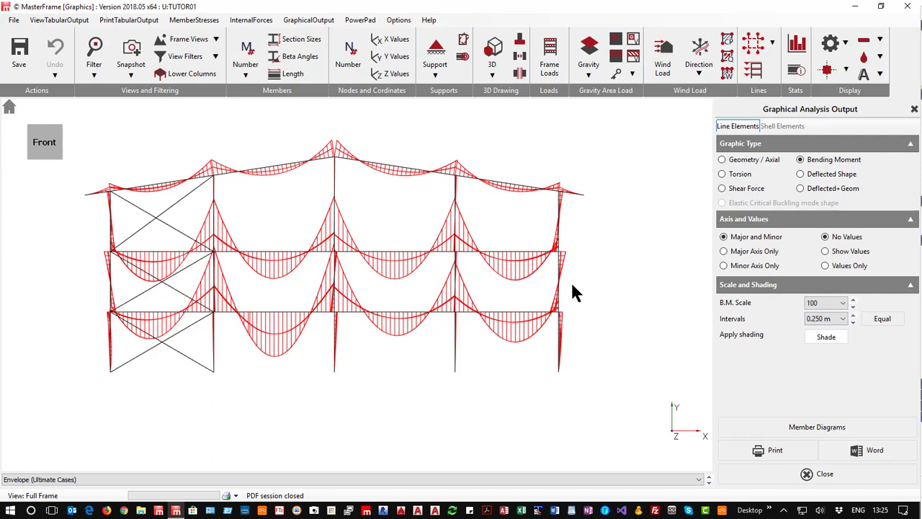
- Display the deflected shape together with the frame geometry and show the in-span deflection values
click(823, 175)
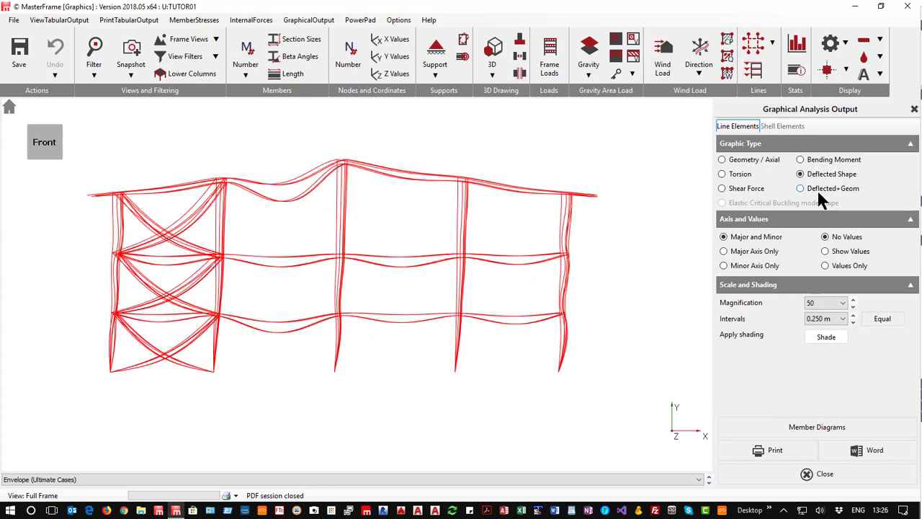
click(817, 190)
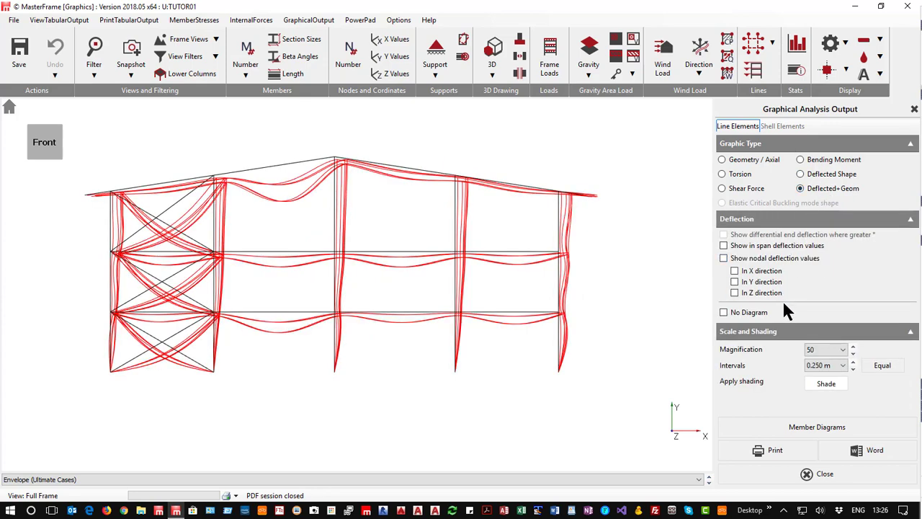
click(827, 367)
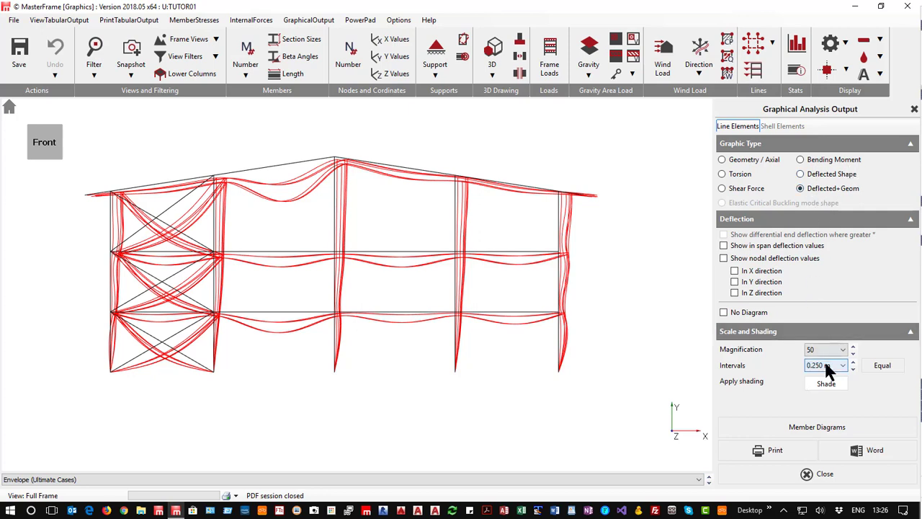
click(724, 246)
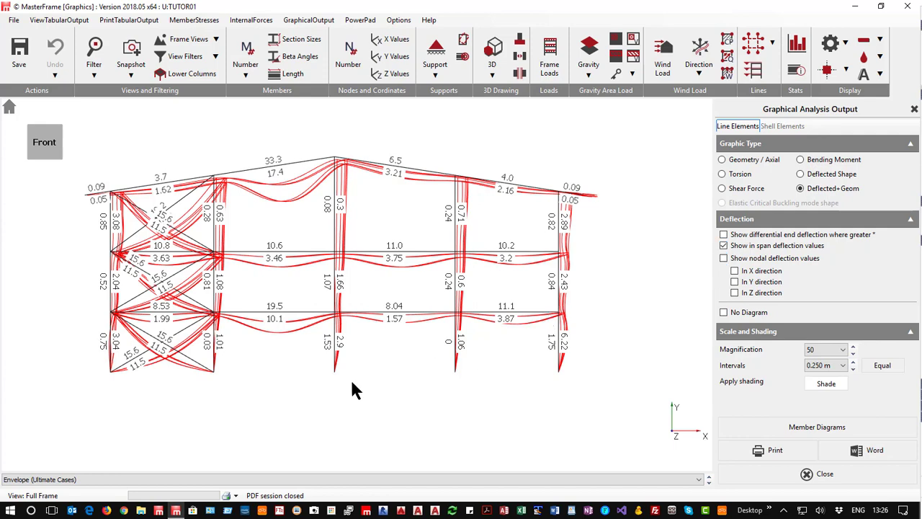
- Show the deflections for Envelope (Serviceability Cases) and close the graphical analysis output
click(124, 478)
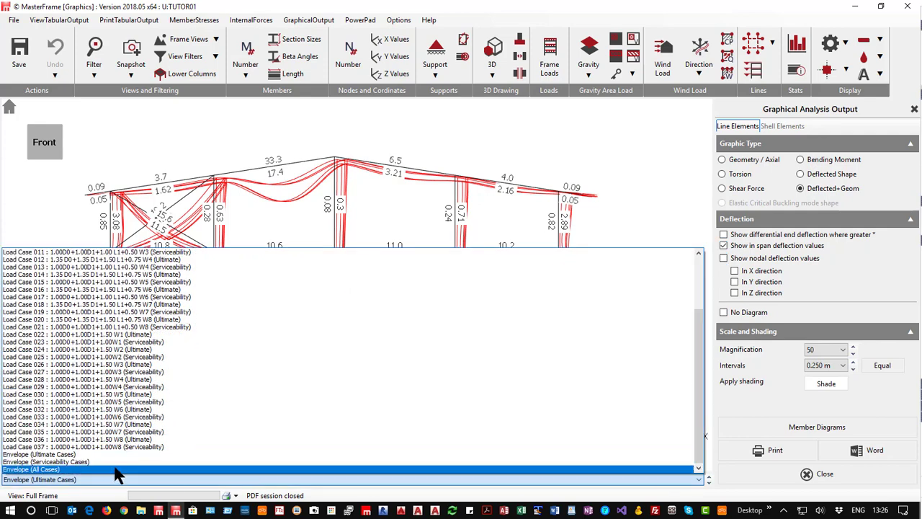
click(115, 462)
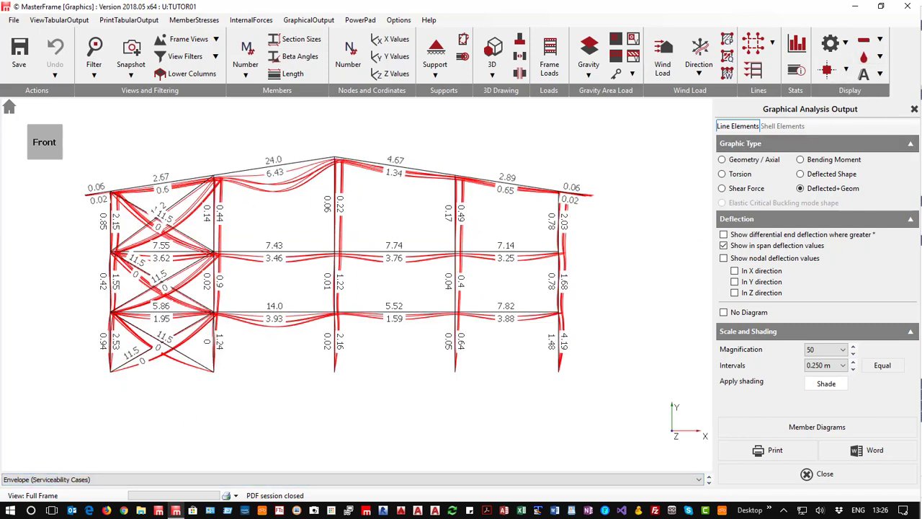
click(914, 108)
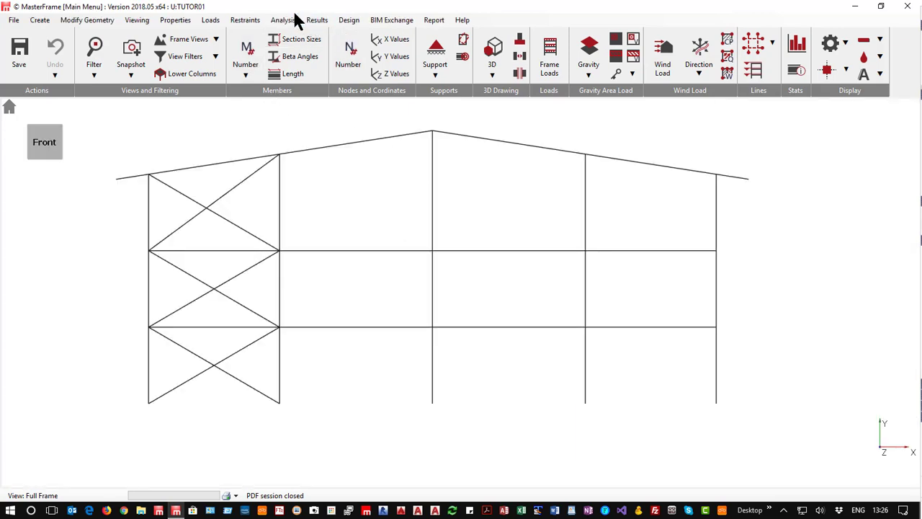
- Open Steel Member Design and inspect the design results of the second and third beams from the braced bay on the lower floor
click(348, 20)
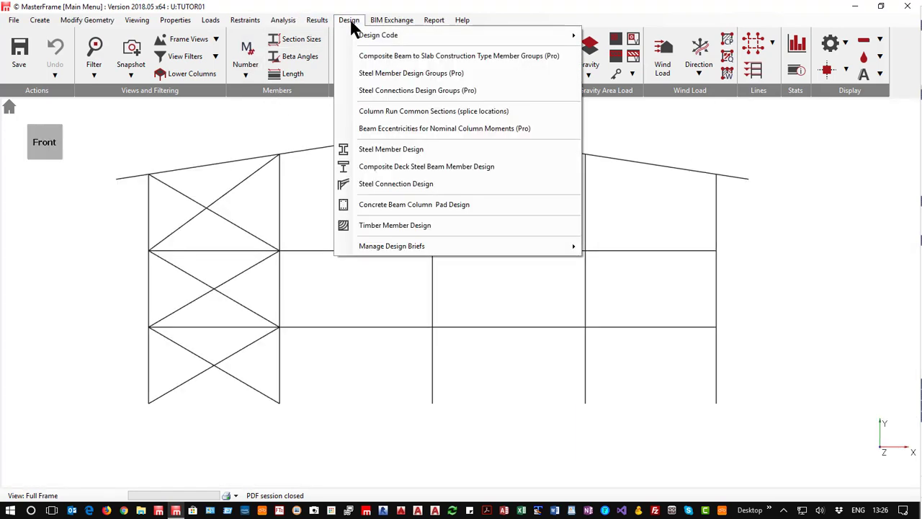
click(408, 149)
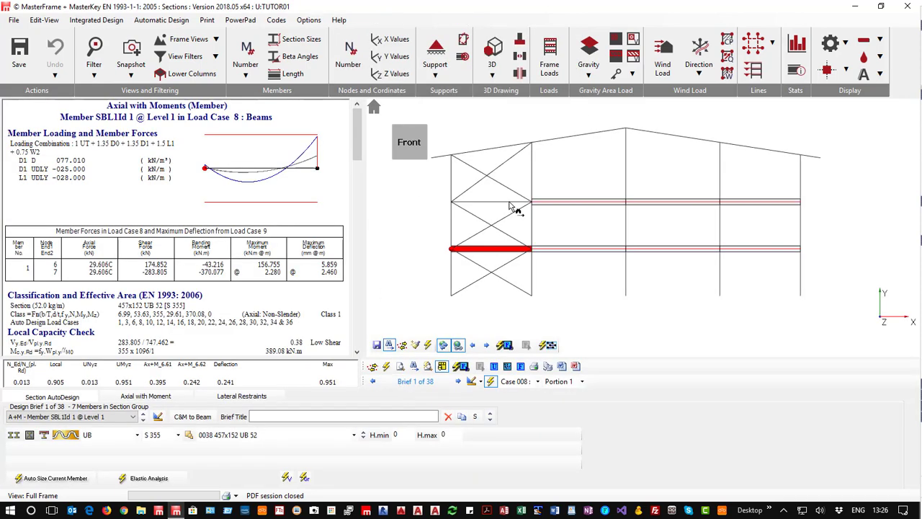
click(570, 249)
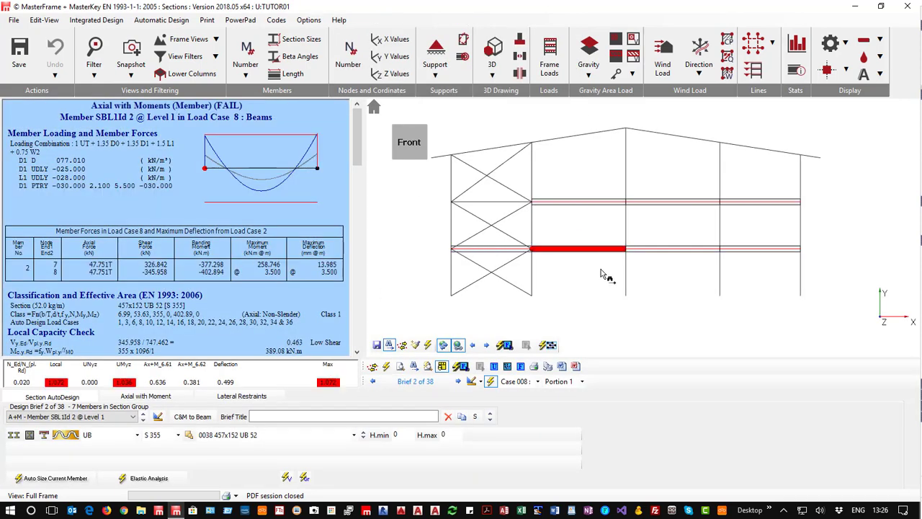
click(660, 252)
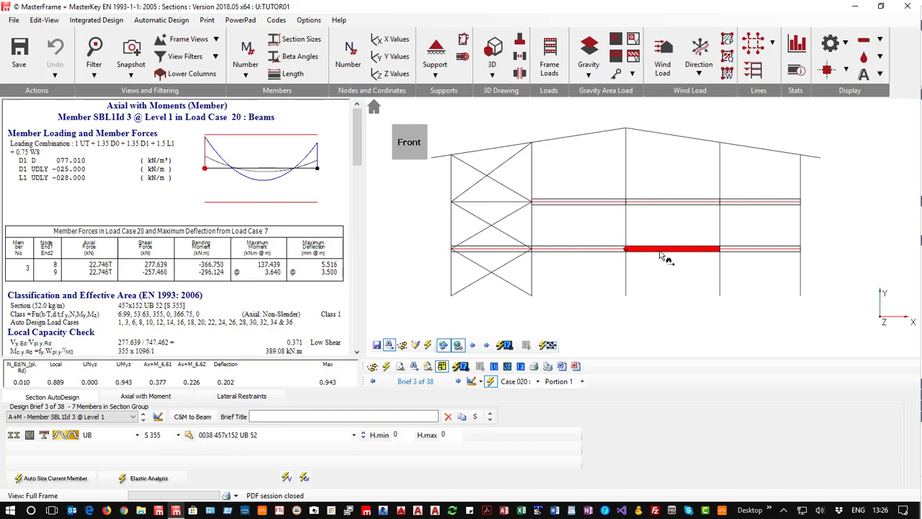
click(592, 250)
- Select upper-floor beam SBL1Id 7, try neighbouring UB sizes and set its section to 406x140 UB 46
click(650, 204)
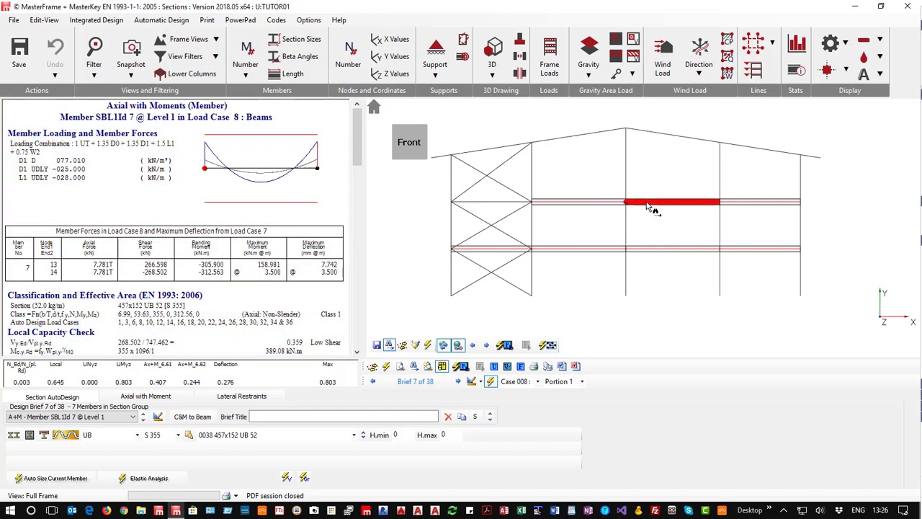
click(360, 437)
click(359, 436)
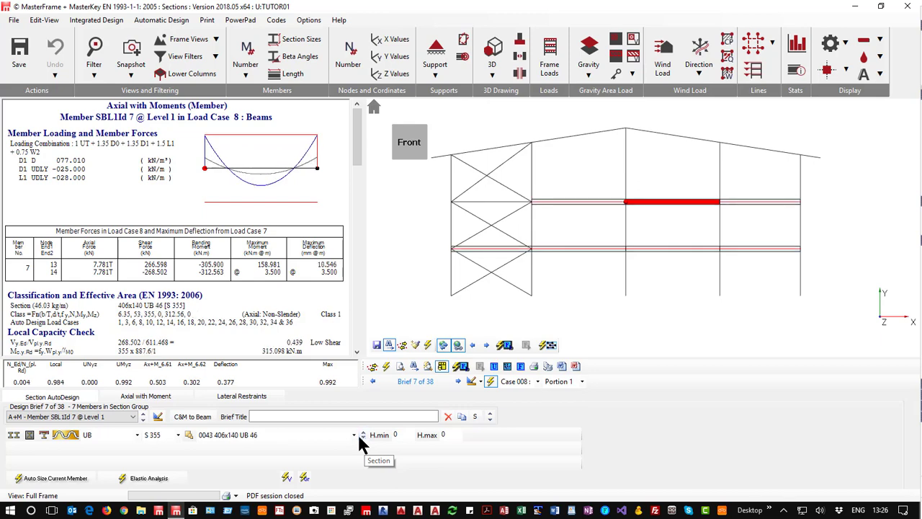
click(362, 435)
click(363, 435)
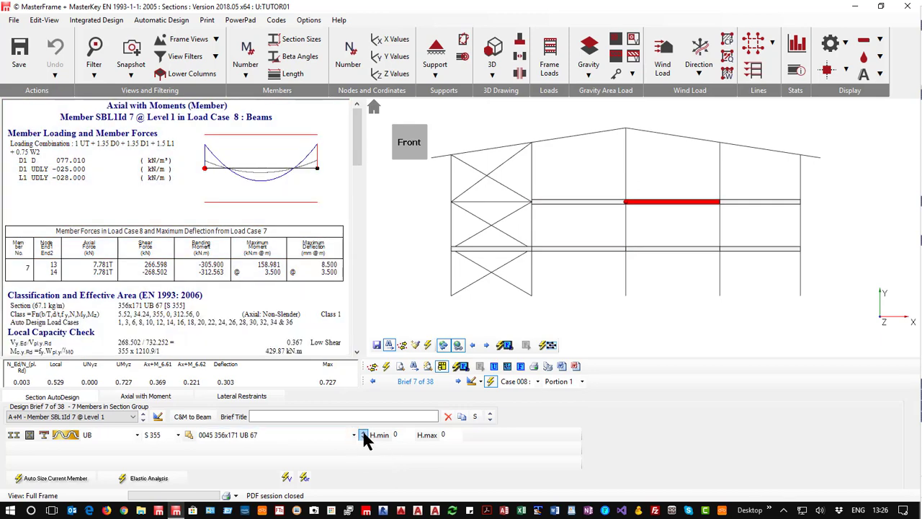
click(364, 438)
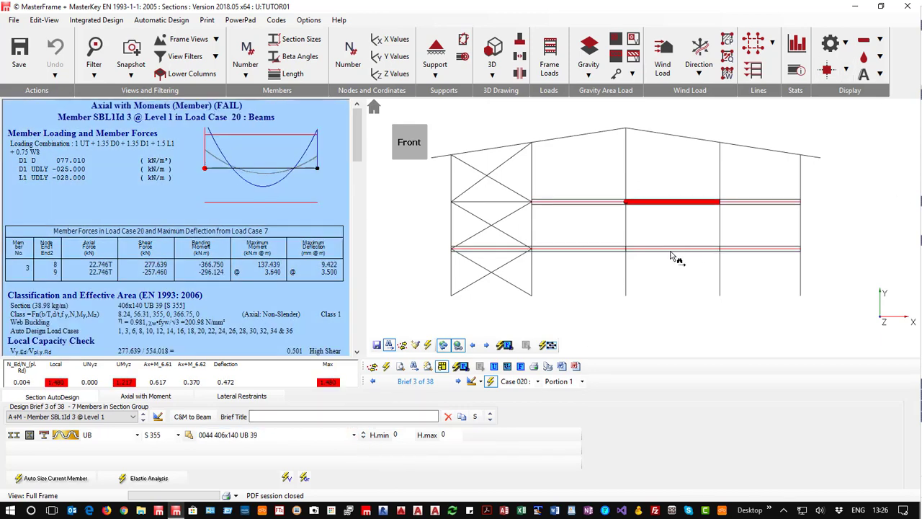
click(662, 203)
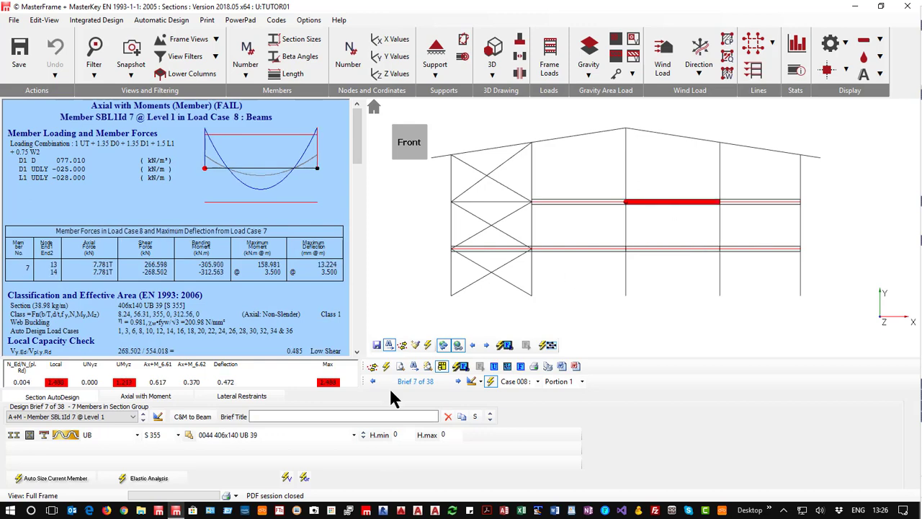
click(363, 436)
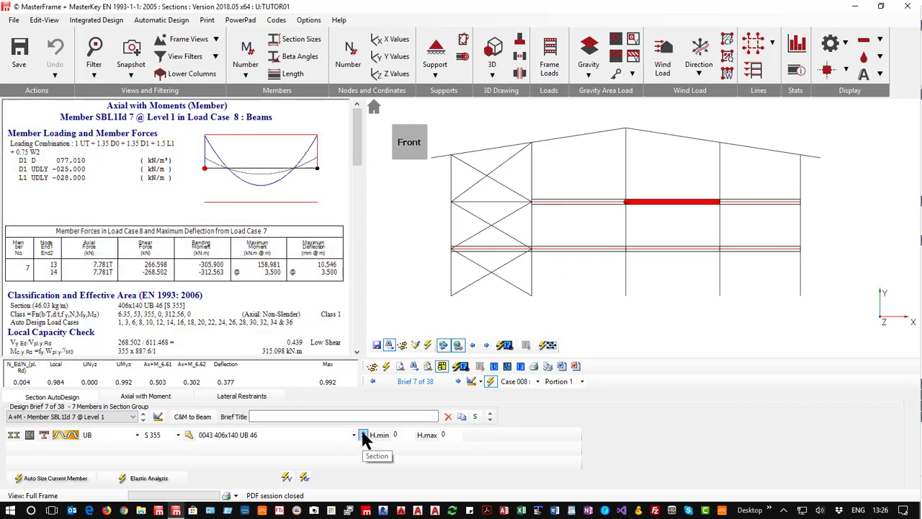
- Check the design of lower-floor beam SBL1Id 3 and two diagonal bracing members, and leave Steel Member Design
click(667, 250)
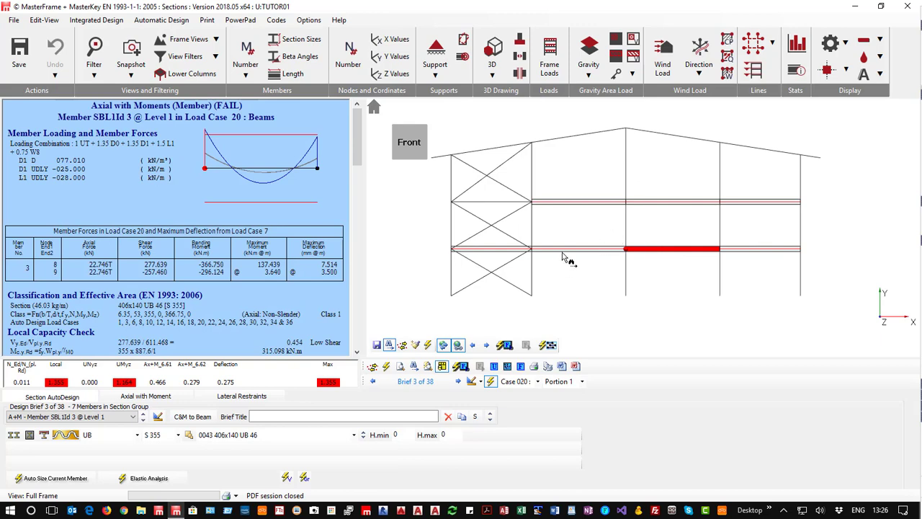
click(496, 270)
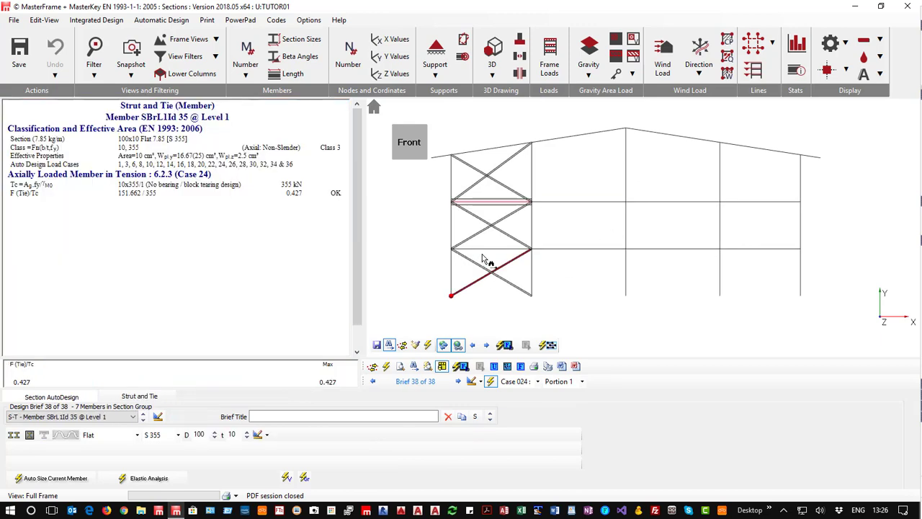
click(479, 232)
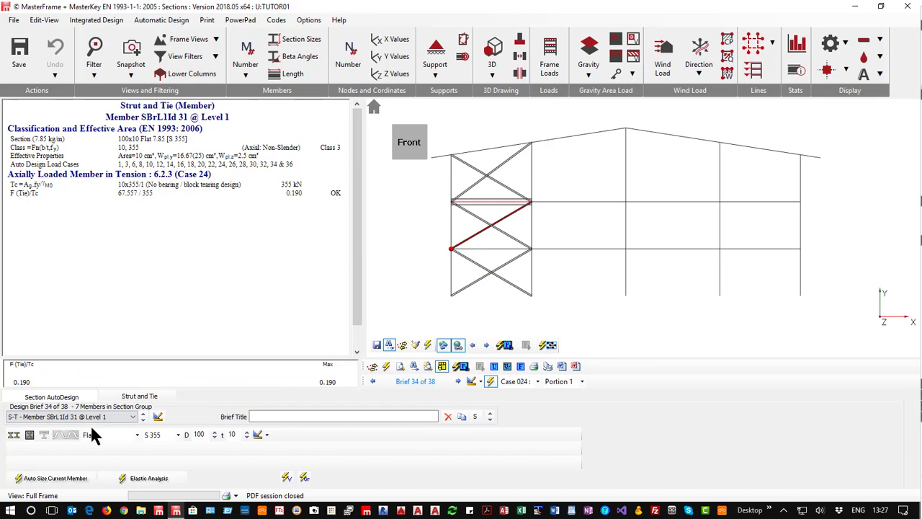
click(907, 7)
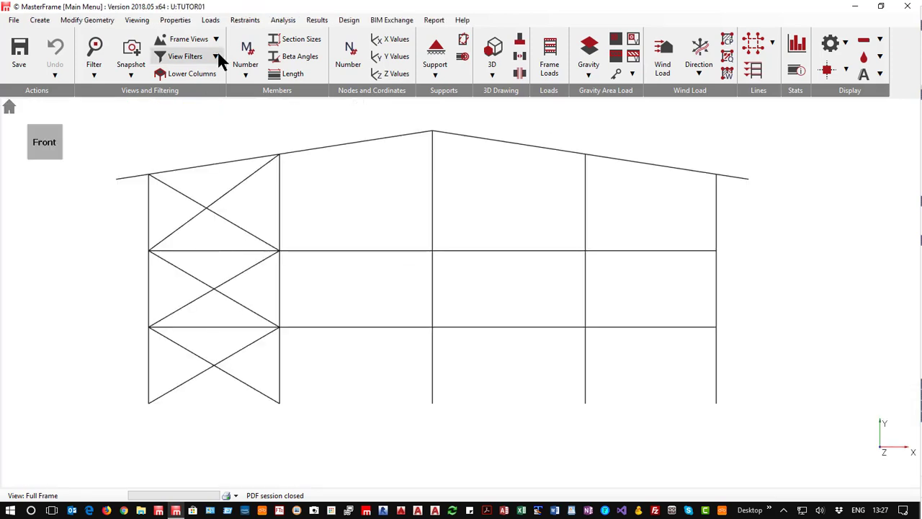
- Reanalyse the structure as a Plane Frame
click(283, 20)
click(307, 78)
click(432, 325)
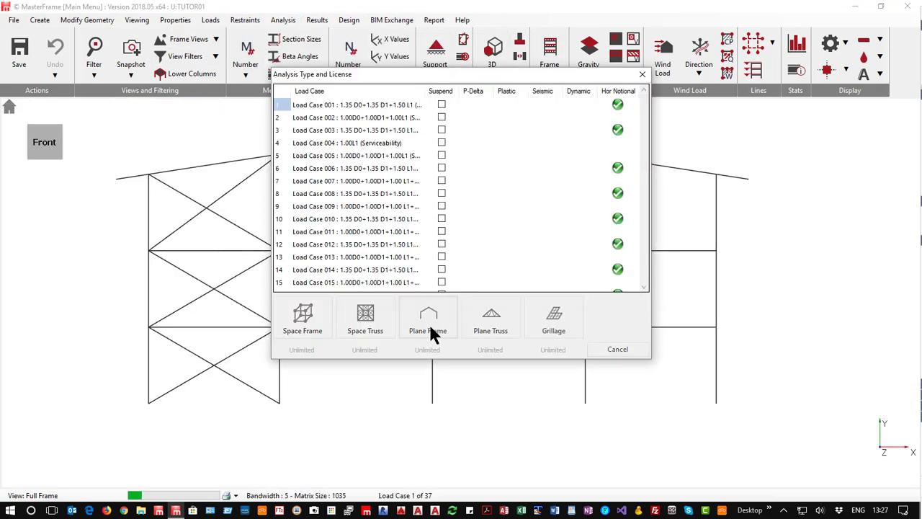
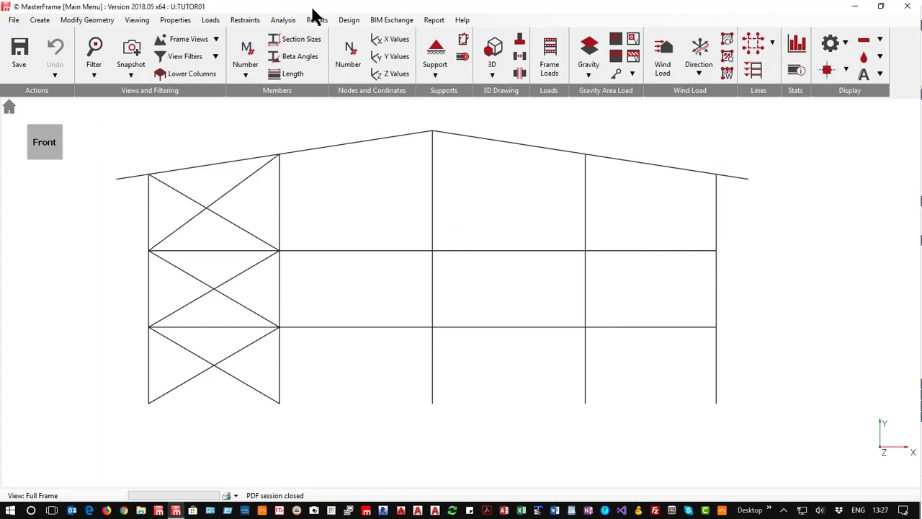
- Open Steel Connection Design, inspect the double beam-to-column joint and the column base plate below it, and exit without saving
click(352, 22)
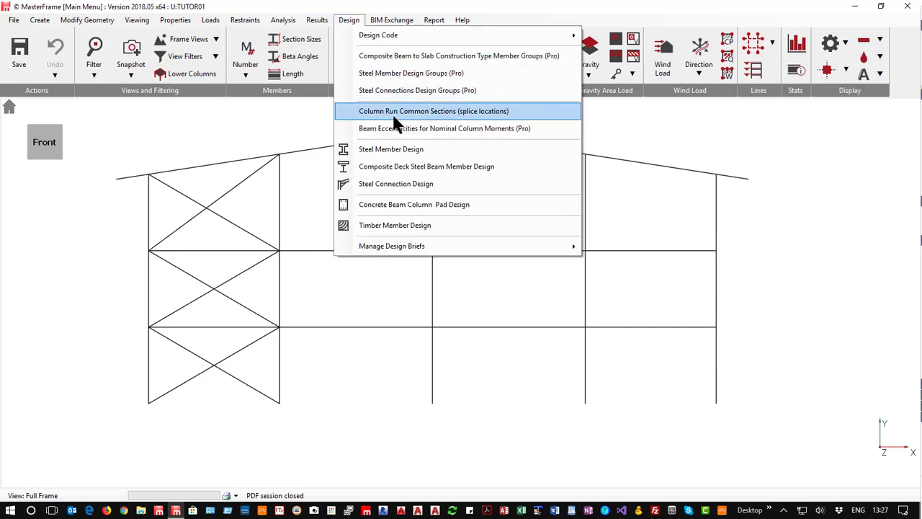
click(415, 186)
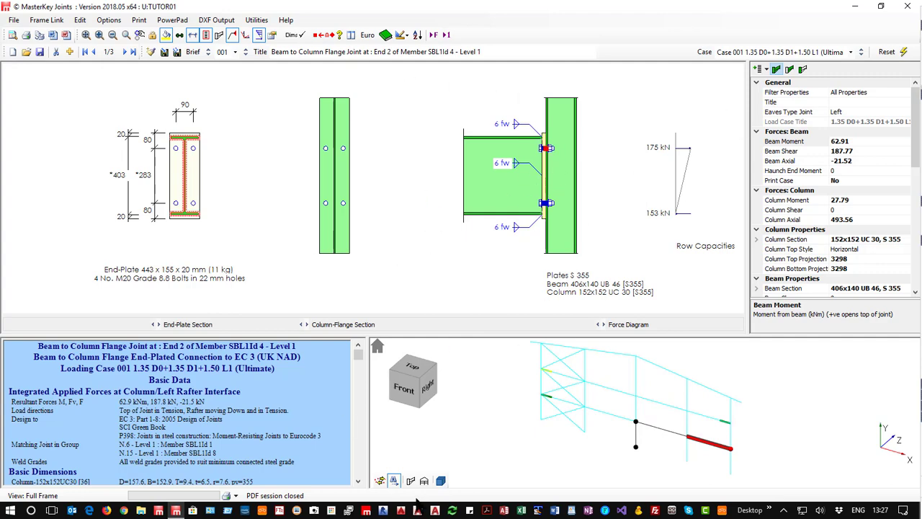
click(641, 425)
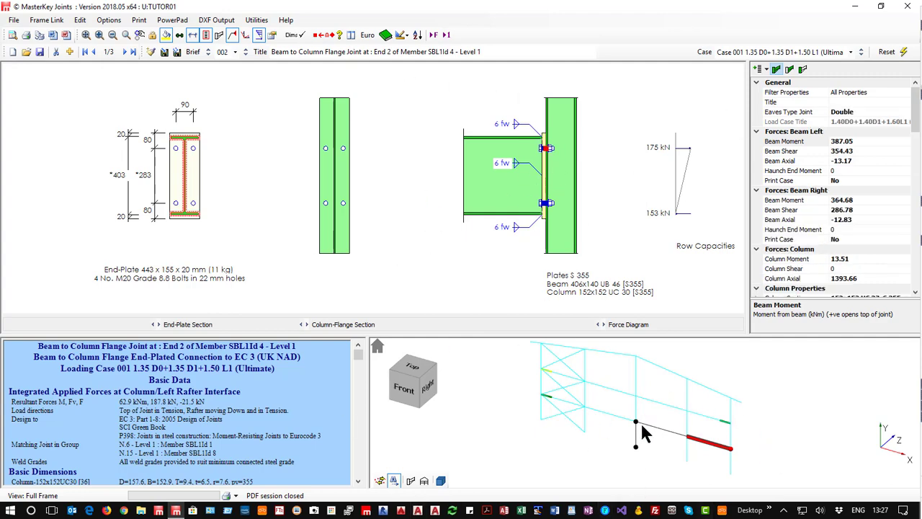
click(640, 431)
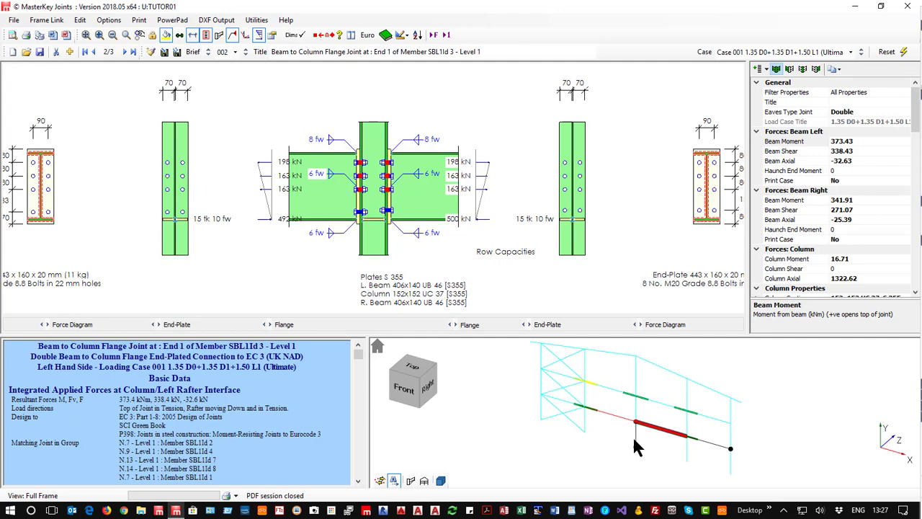
click(634, 441)
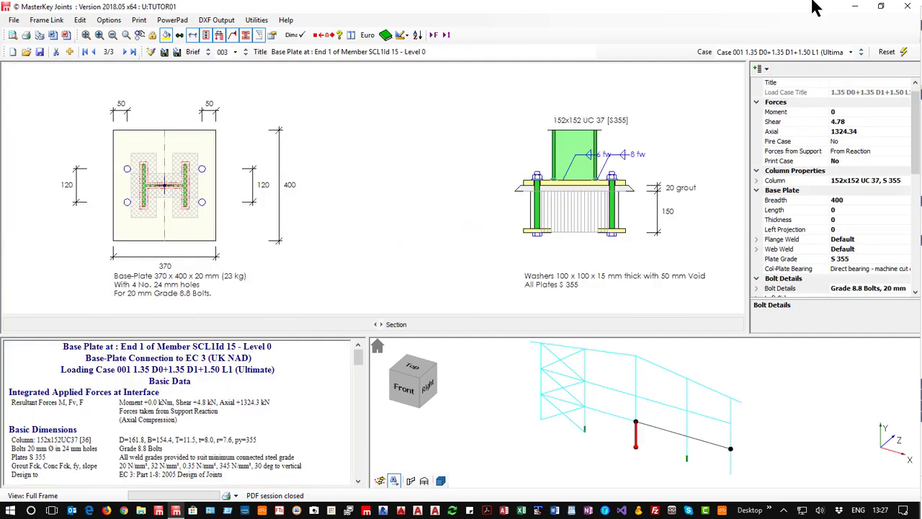
click(907, 7)
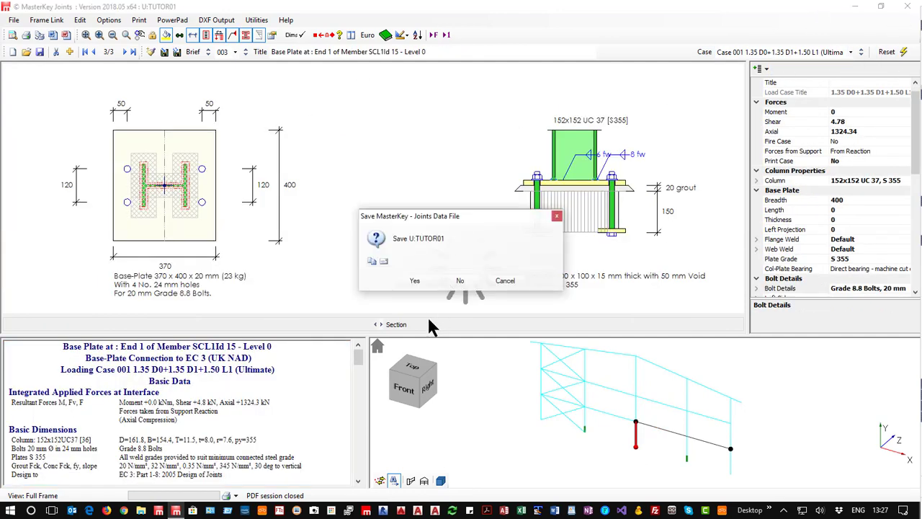
click(458, 281)
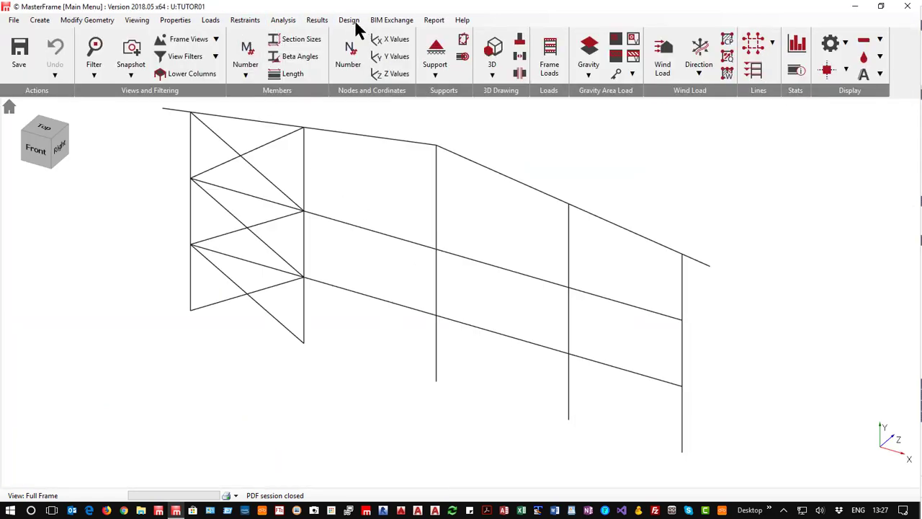
- Open Concrete Beam Column Pad Design and inspect the pad foundations under the remaining columns from the second to the fifth
click(351, 20)
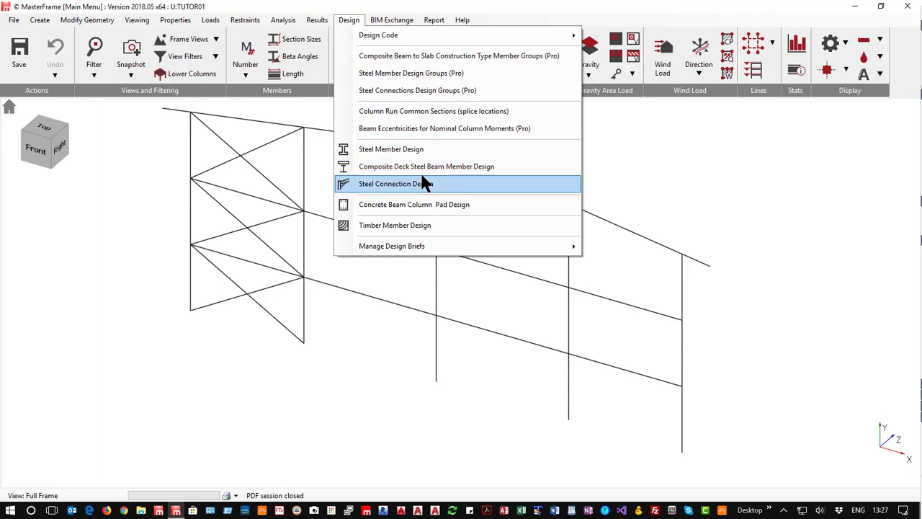
click(421, 204)
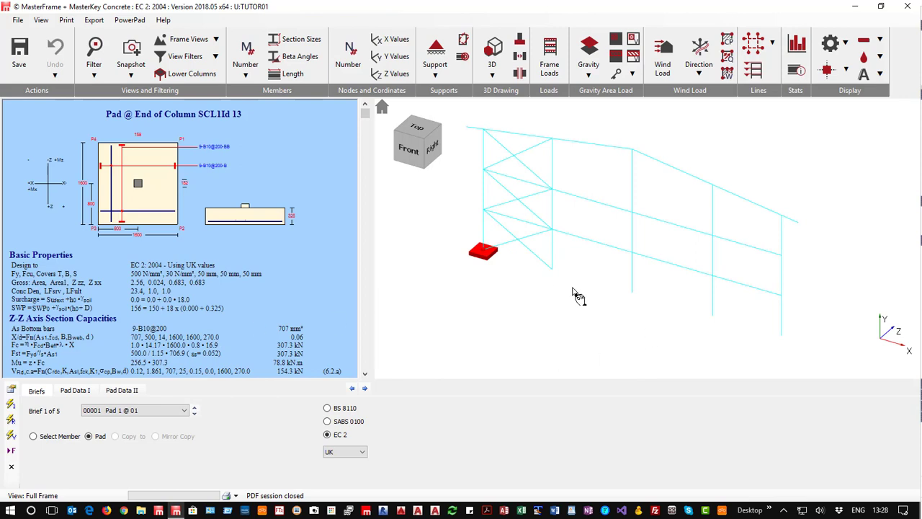
click(561, 279)
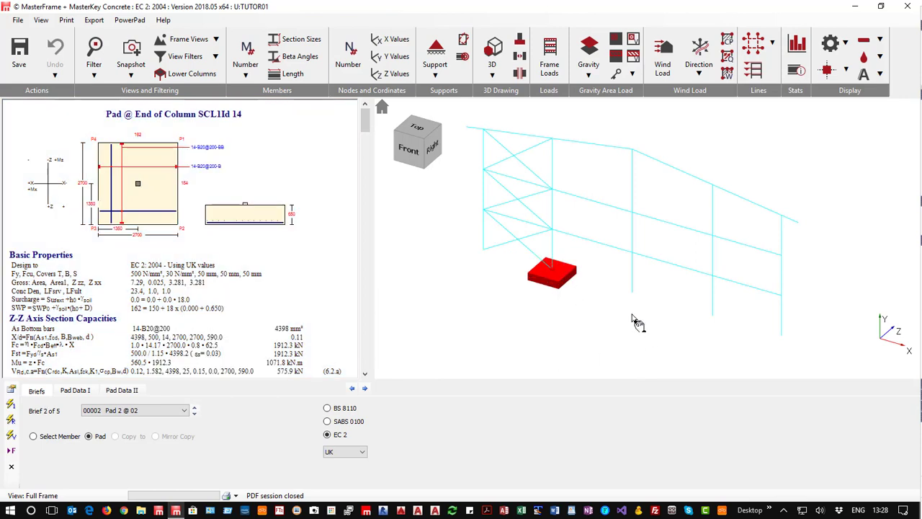
click(645, 308)
click(726, 330)
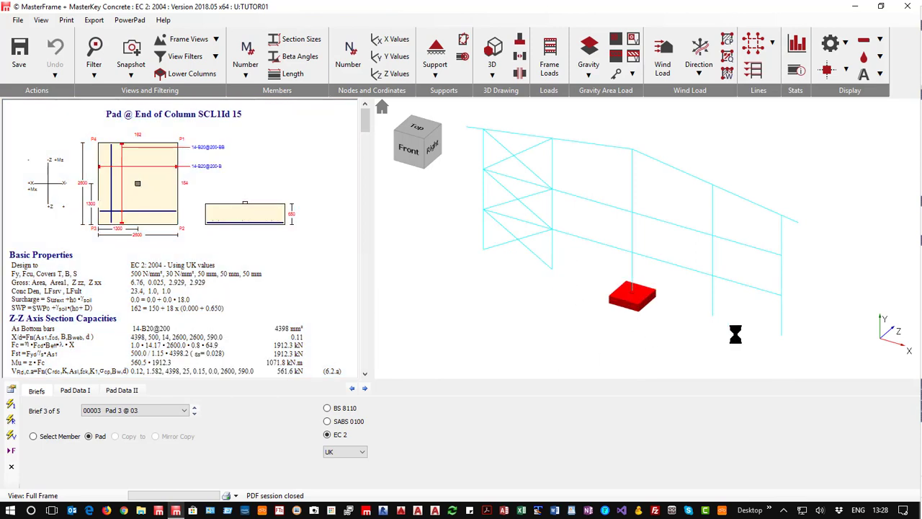
click(796, 347)
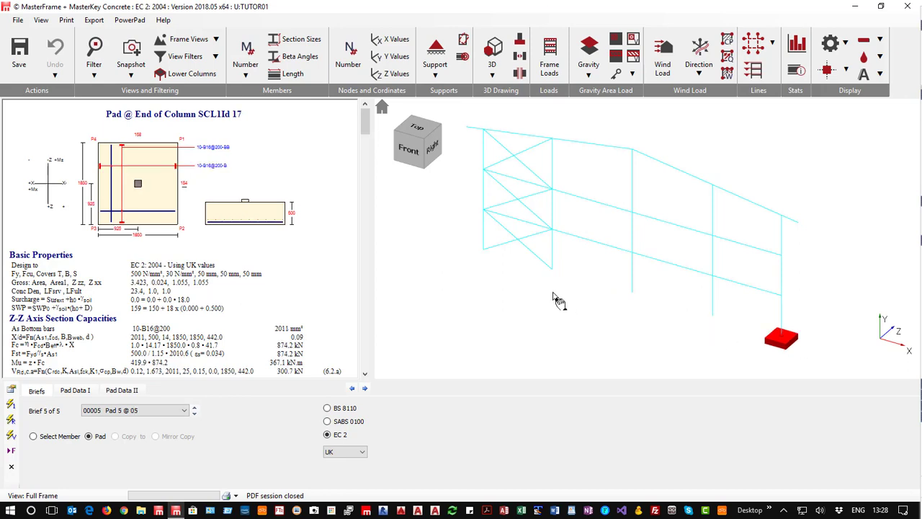
- Inspect the first column's pad foundation, reviewing its pad data and the moment and shear checks in the design results
click(479, 250)
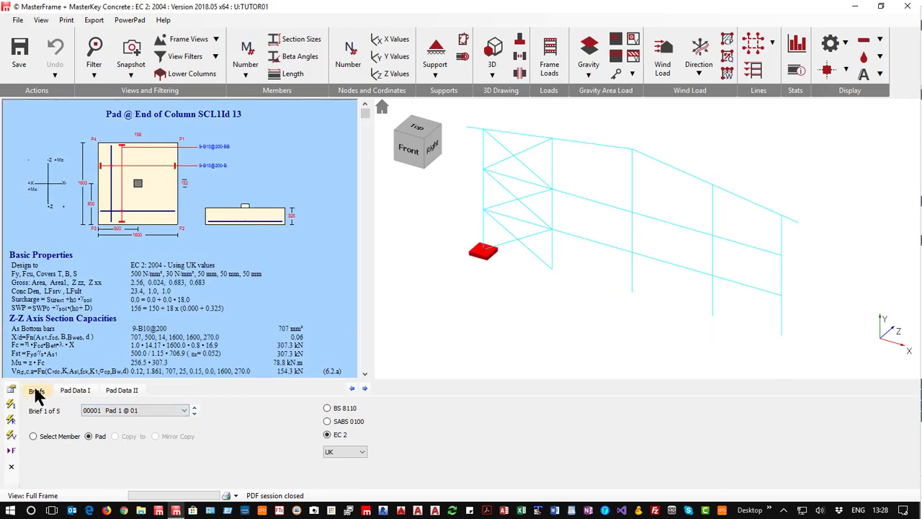
click(72, 392)
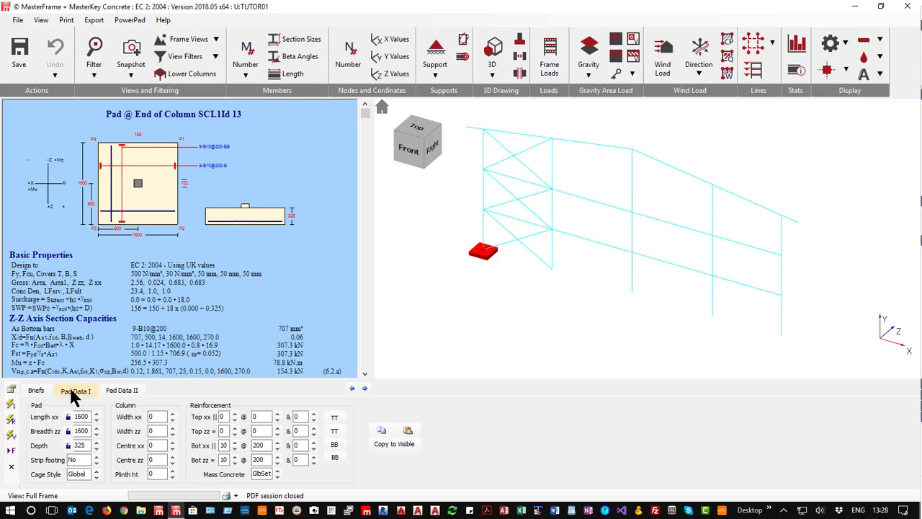
scroll(251, 325, down, 10)
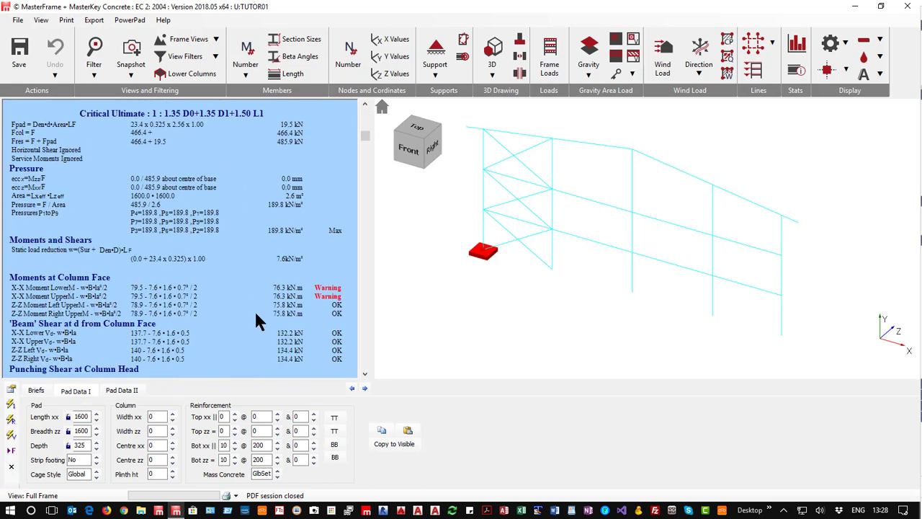
scroll(255, 310, down, 3)
scroll(255, 310, down, 6)
scroll(255, 310, down, 8)
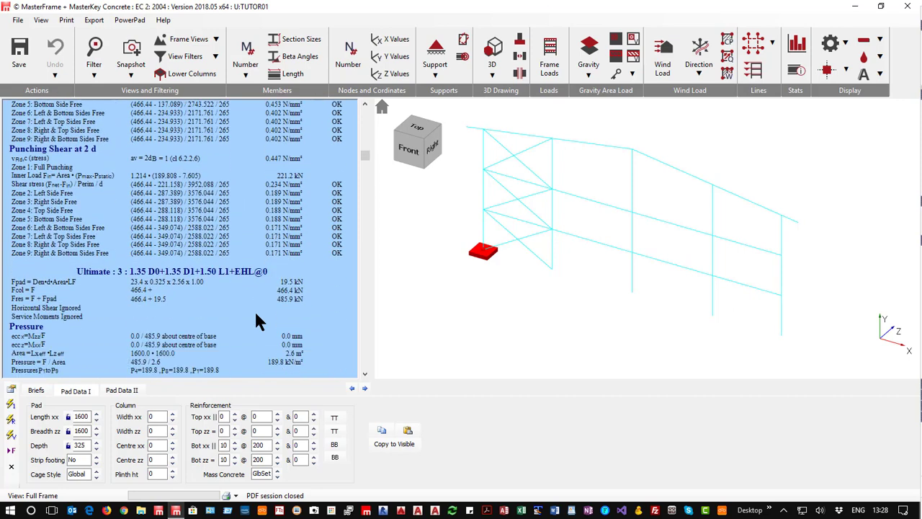
scroll(255, 310, down, 9)
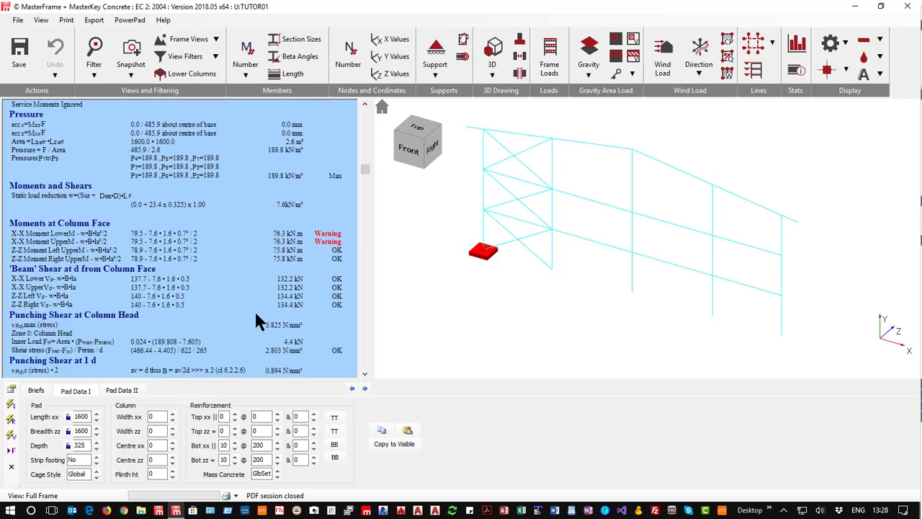
- Set the first pad's bottom reinforcement to 16 mm bars in both directions, and exit the concrete design, saving the data file
click(233, 441)
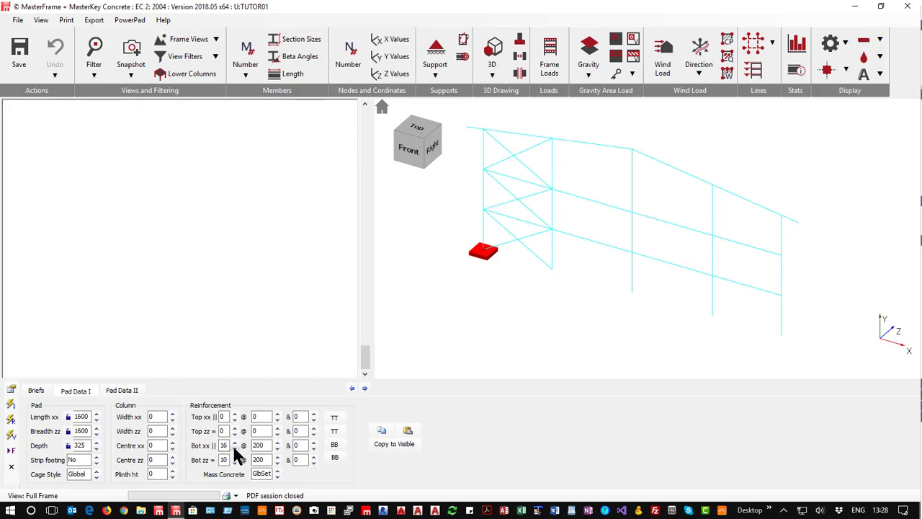
click(234, 442)
click(234, 456)
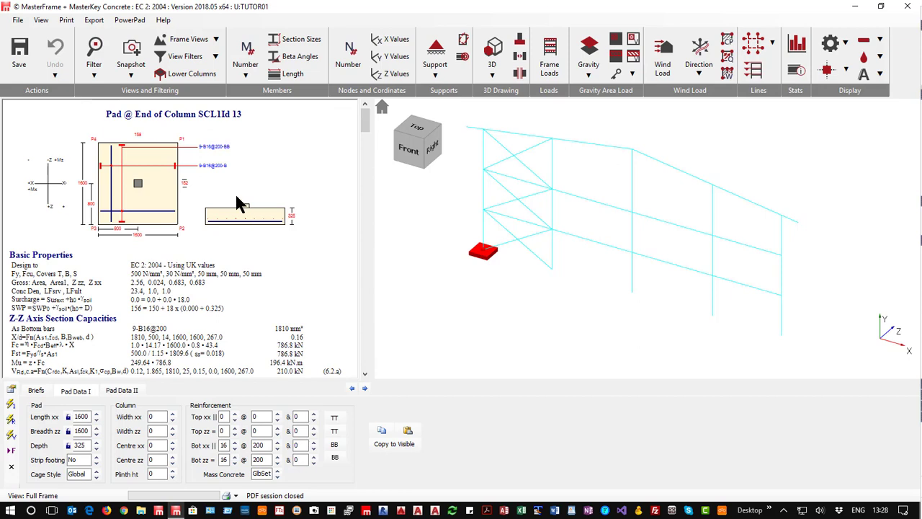
click(908, 7)
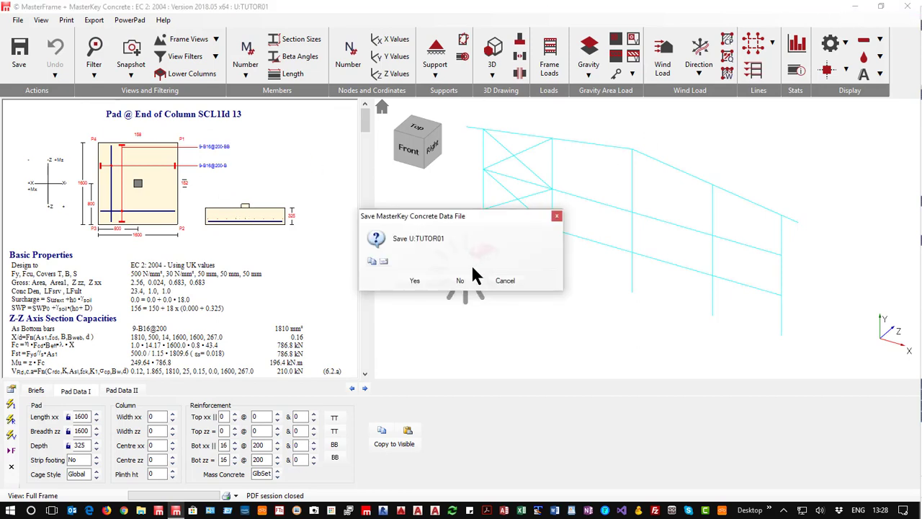
click(414, 281)
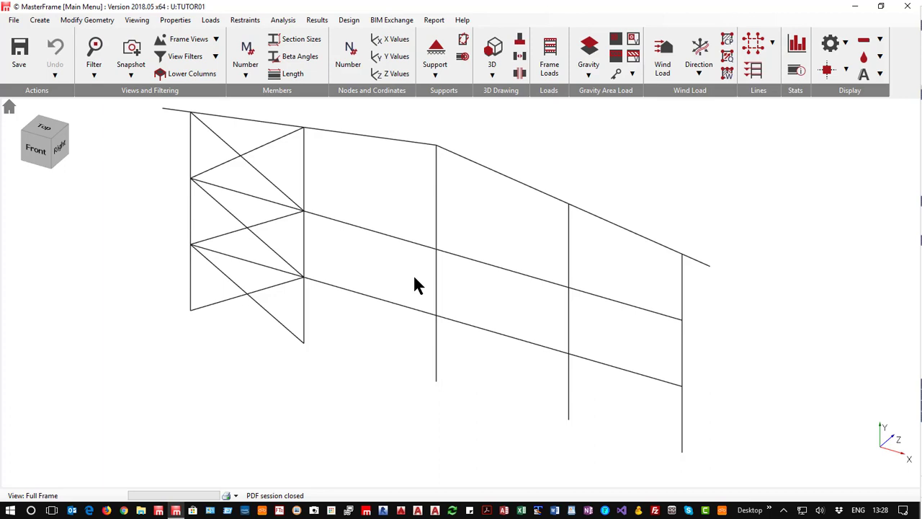
- View the Report Generator's layout editor and the dialog for a new snapshot, closing both without saving
right_click(404, 209)
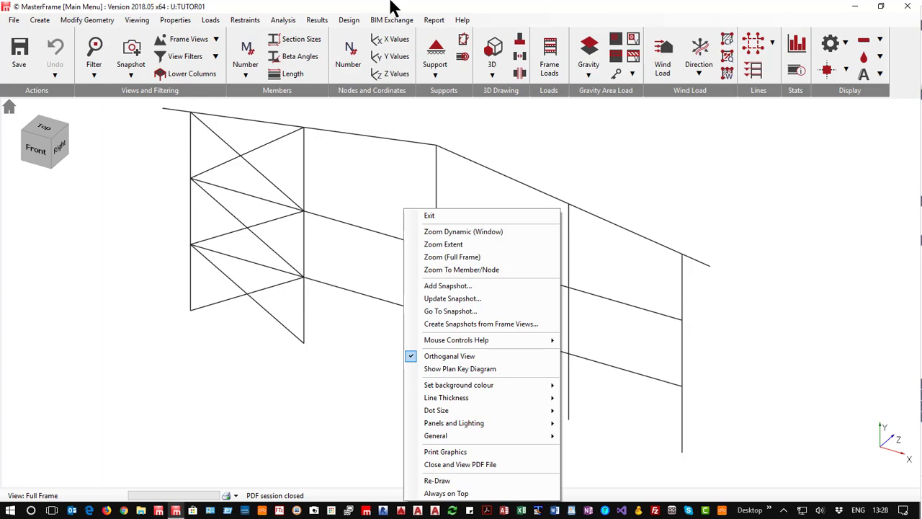
click(487, 7)
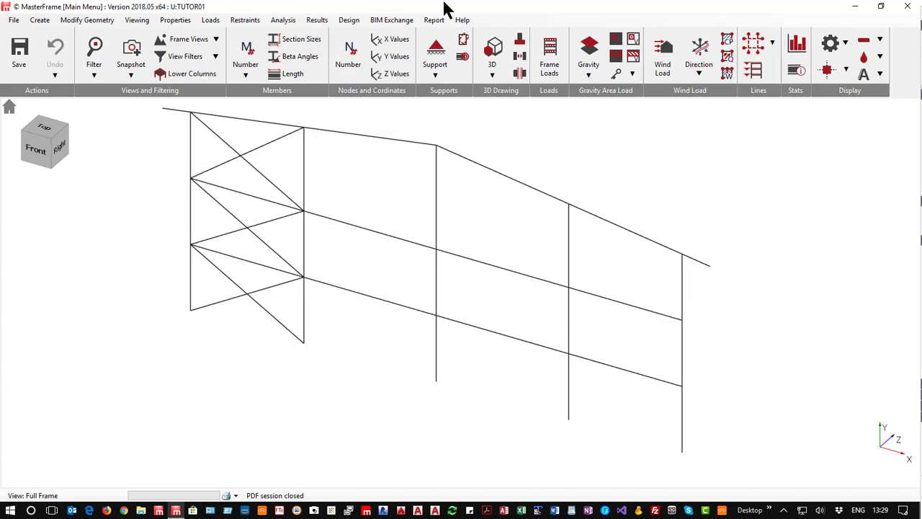
click(436, 23)
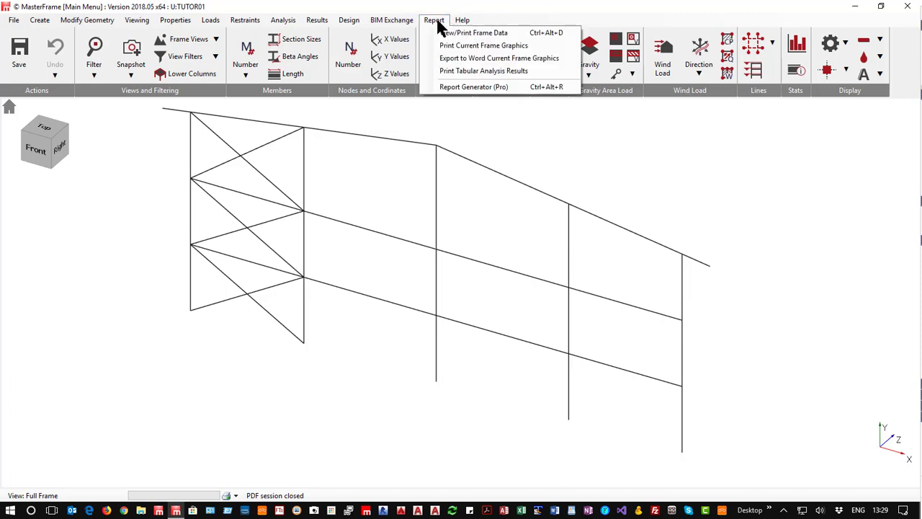
click(474, 88)
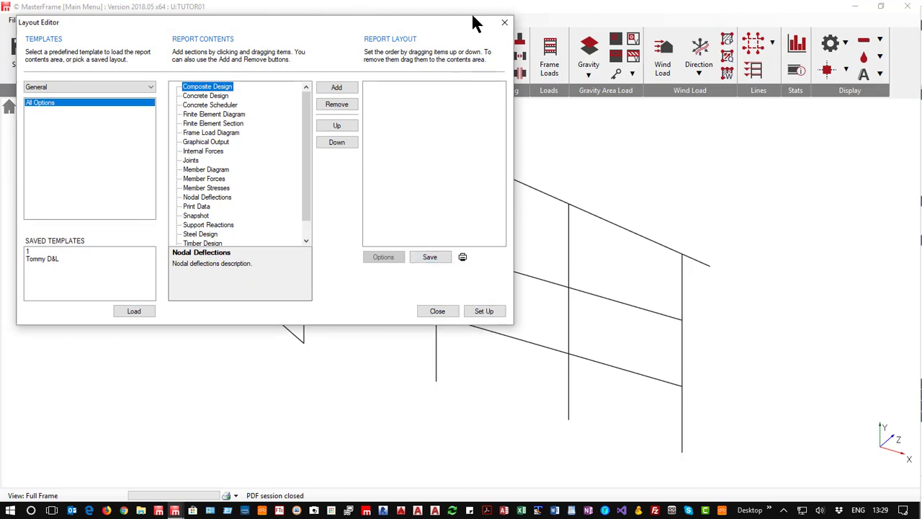
click(503, 23)
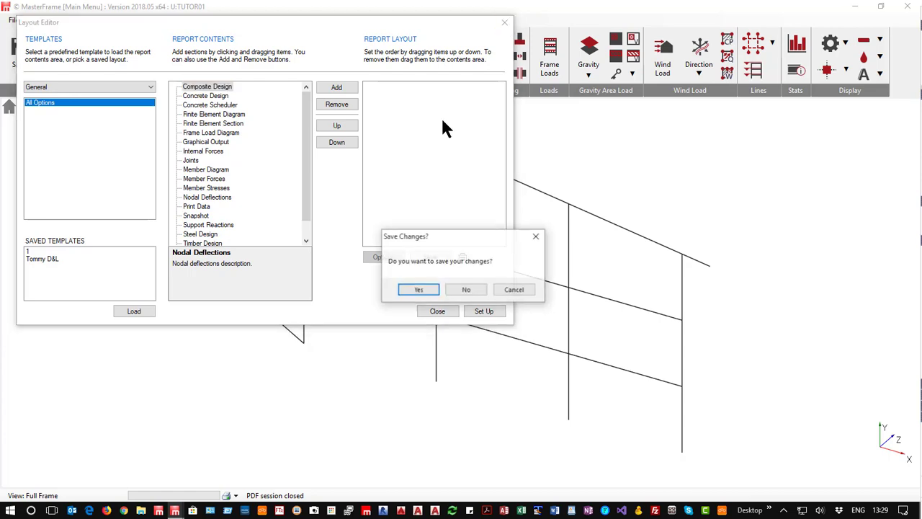
click(466, 290)
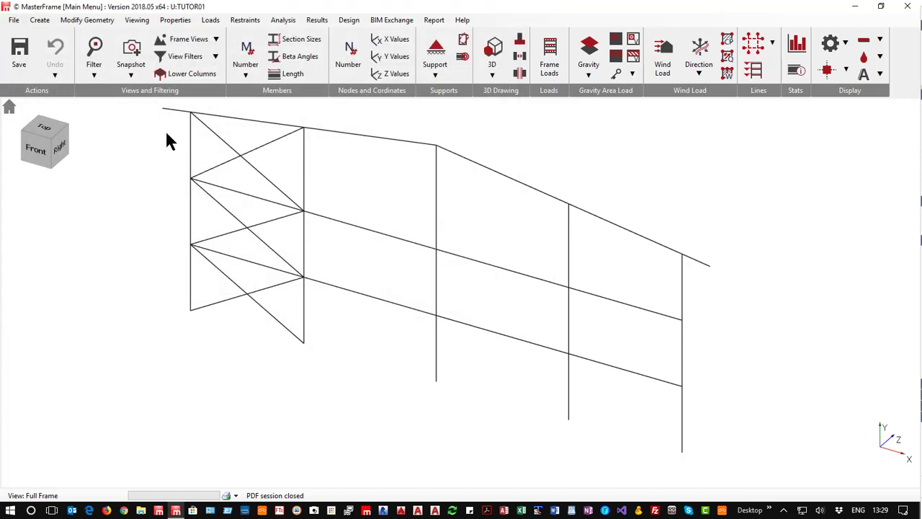
click(133, 54)
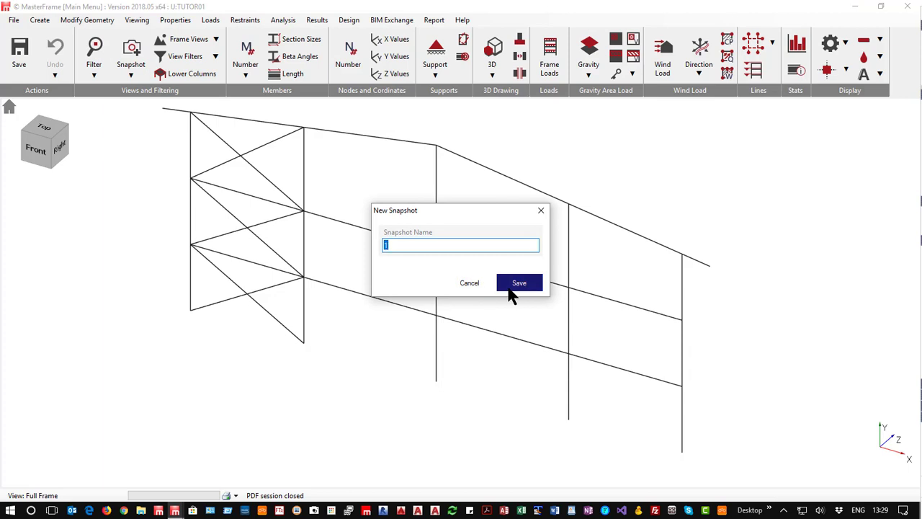
click(469, 283)
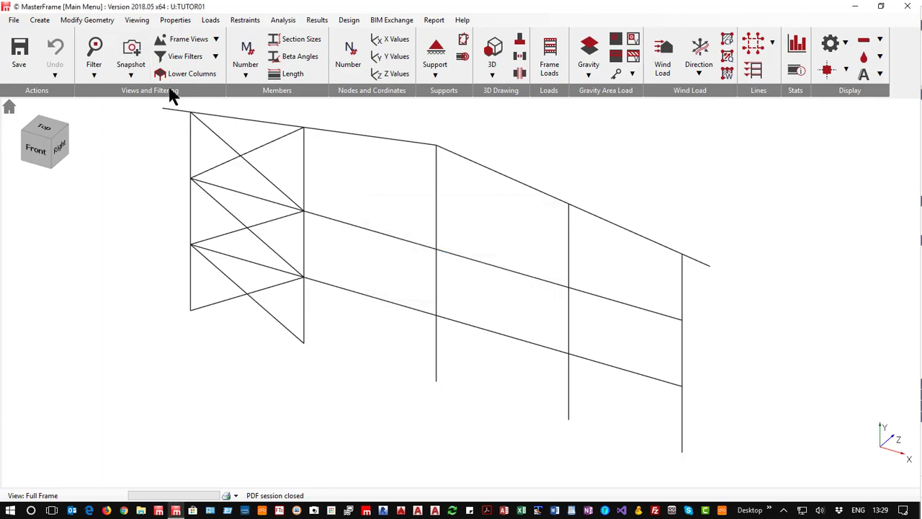
- Show the frame from the front in 3D, with members coloured by section size and the section size legend displayed
click(28, 148)
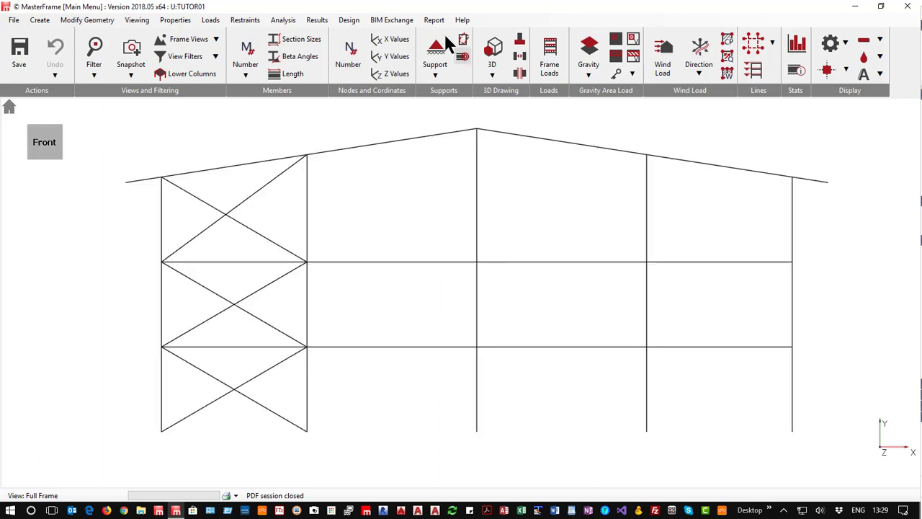
click(493, 47)
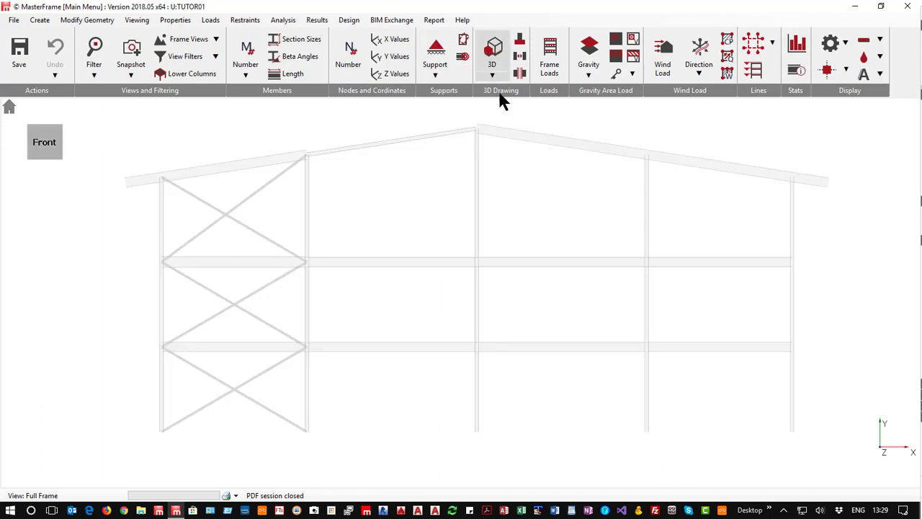
click(495, 77)
click(524, 135)
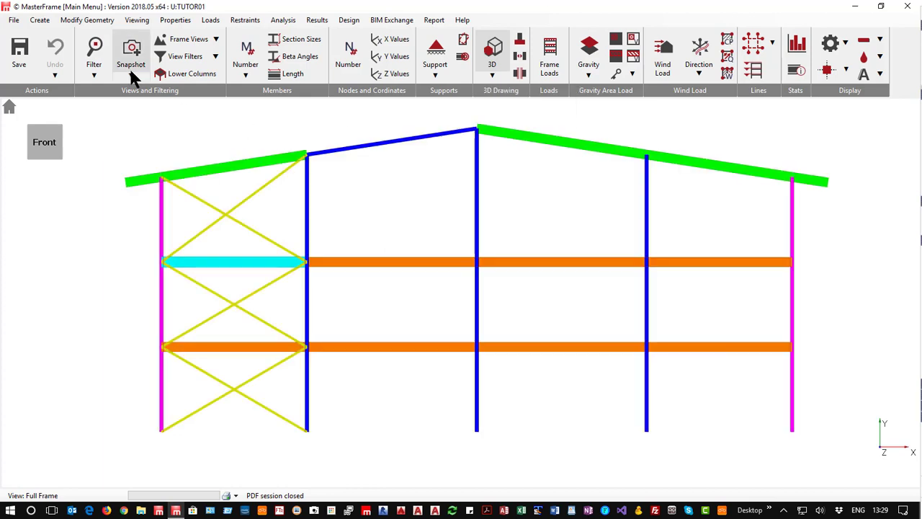
click(494, 76)
click(526, 167)
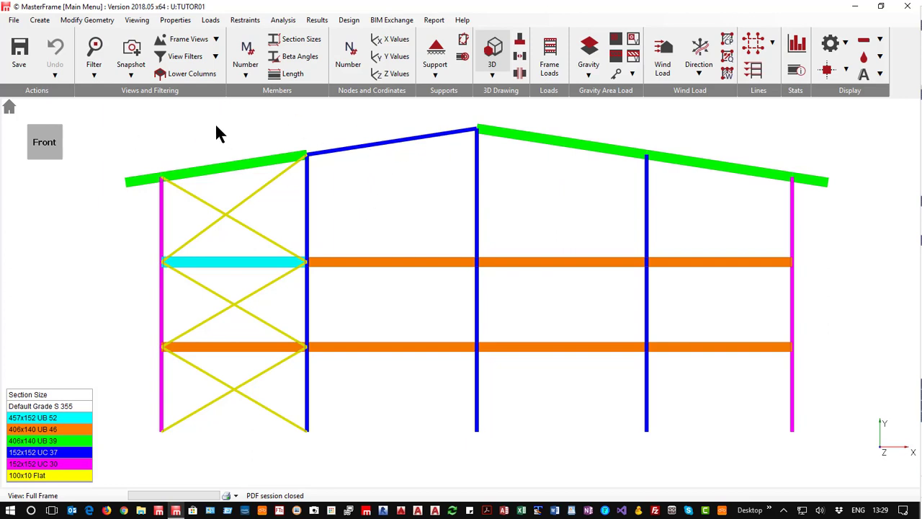
- Save the current frame view as a snapshot named Front Steel
click(132, 56)
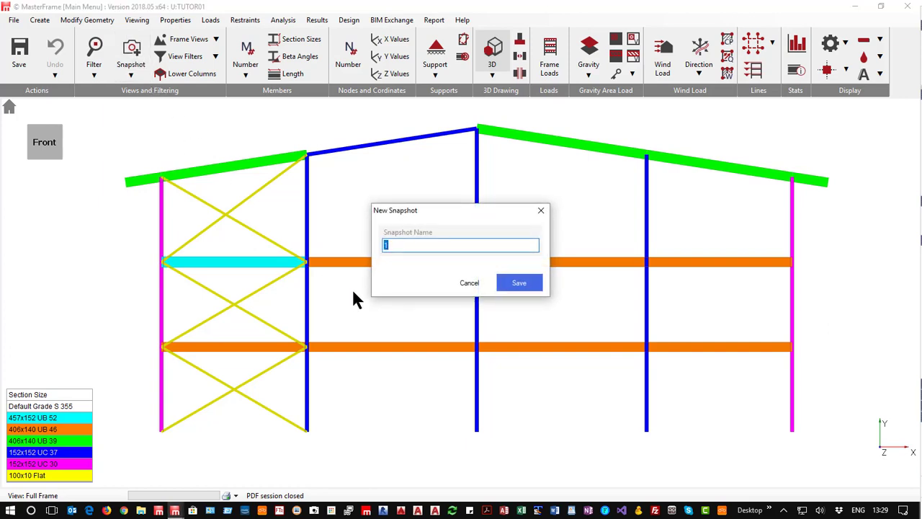
text(Front Steel)
click(518, 283)
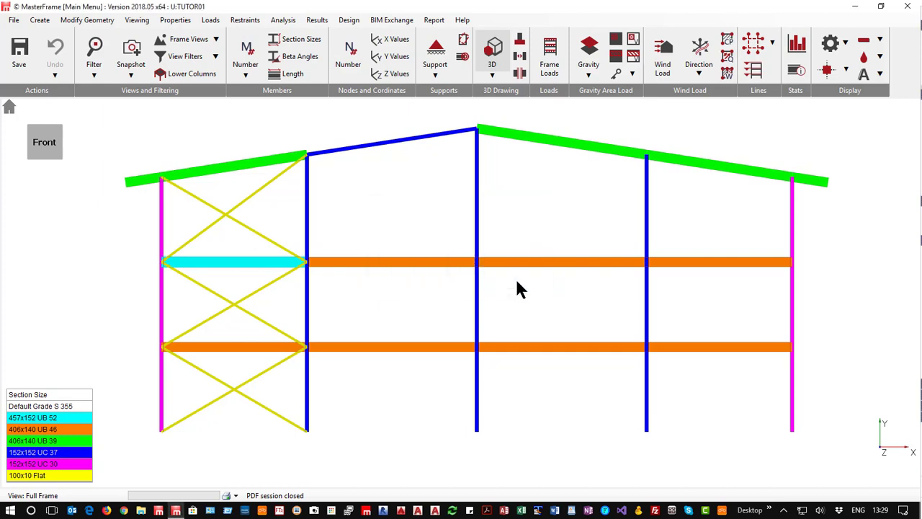
- Go to the saved Front View snapshot of the frame
click(129, 74)
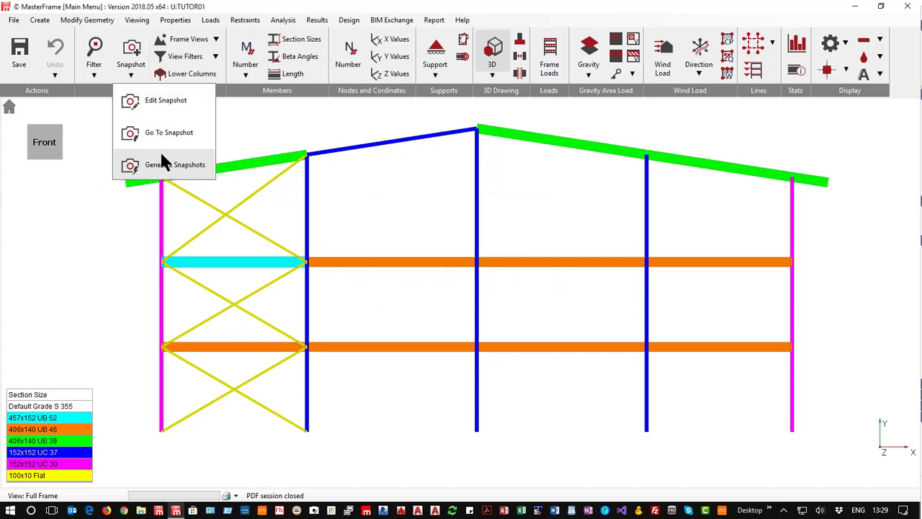
click(160, 170)
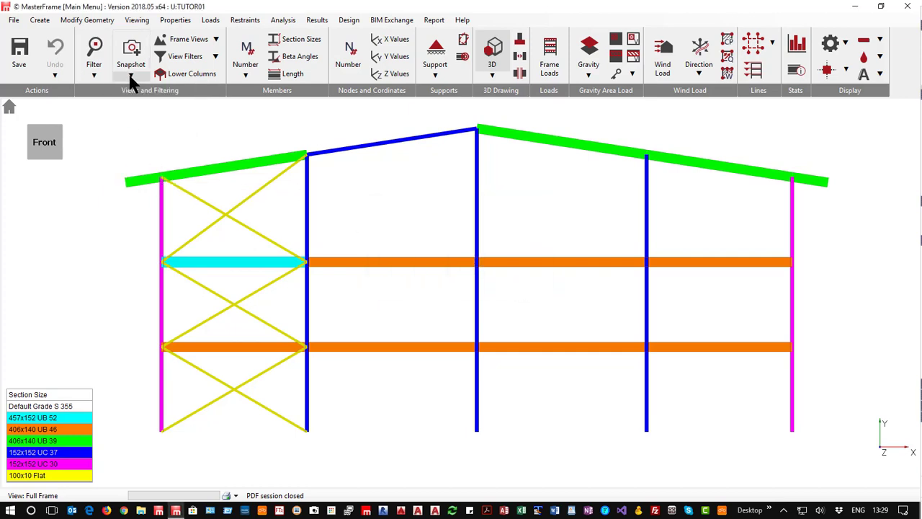
click(130, 72)
click(170, 132)
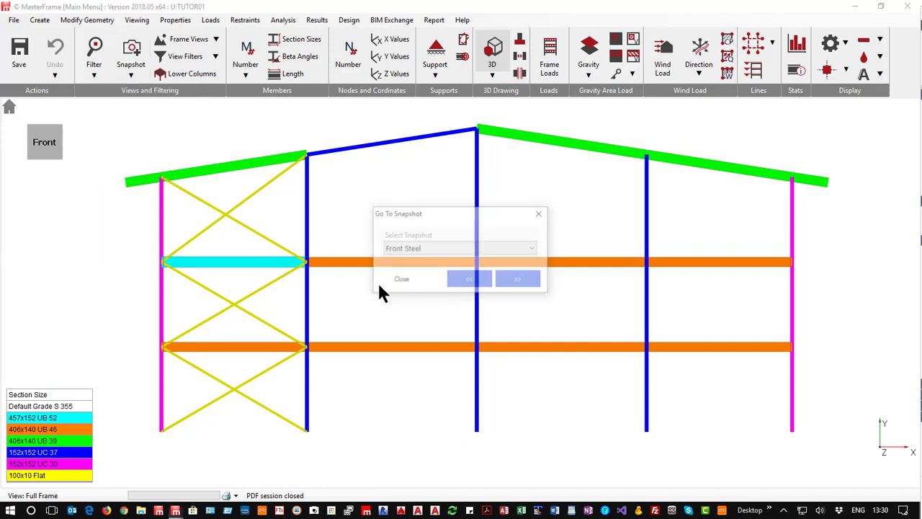
click(509, 249)
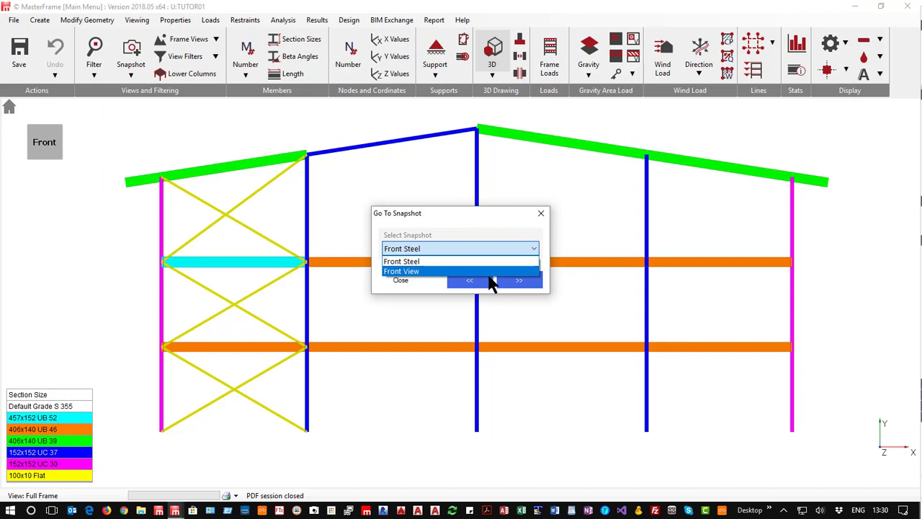
click(480, 272)
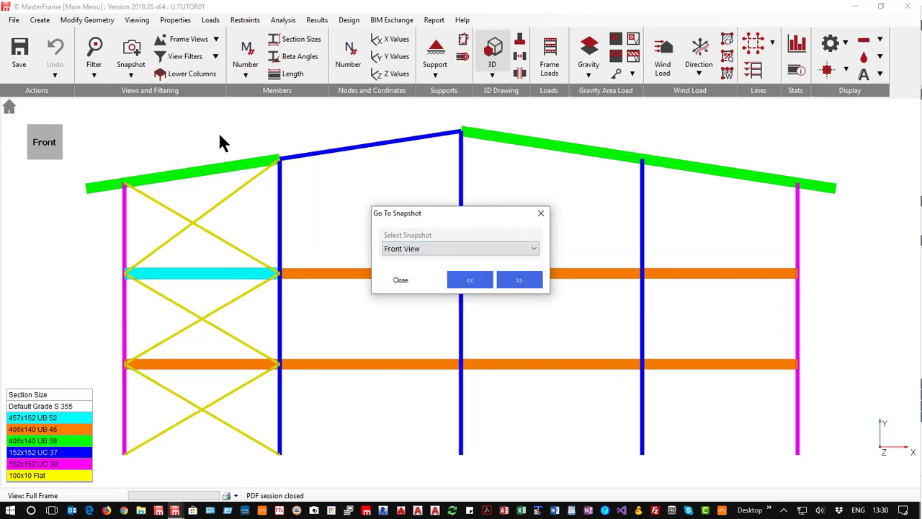
- Turn off the 3D member display and the section-size colour coding on the front view
click(494, 56)
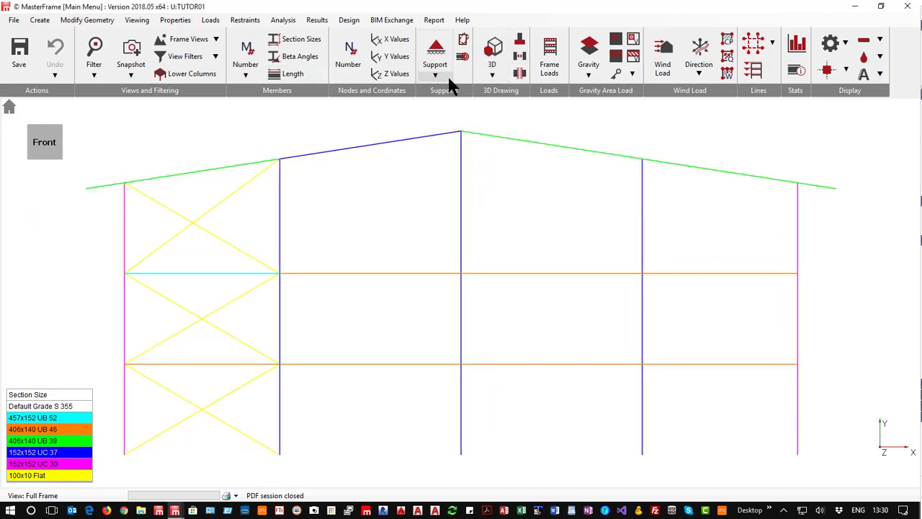
click(493, 57)
click(493, 57)
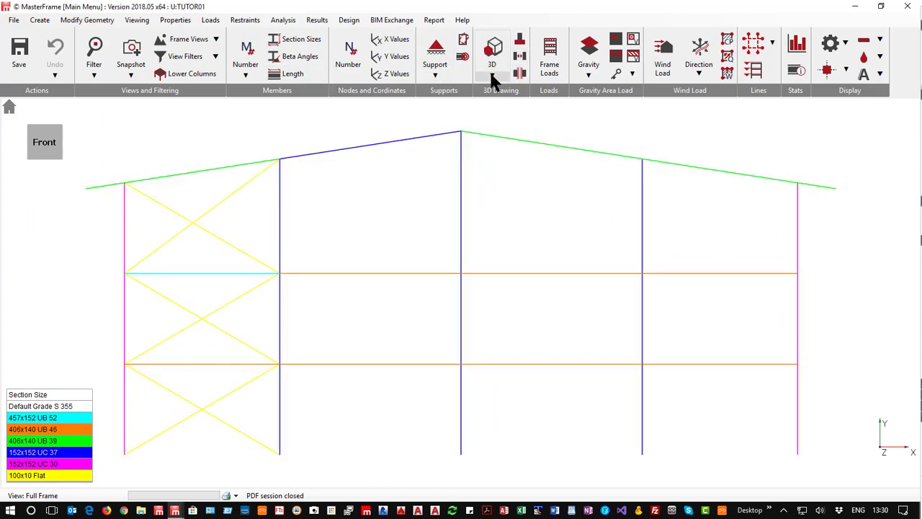
click(492, 74)
click(535, 131)
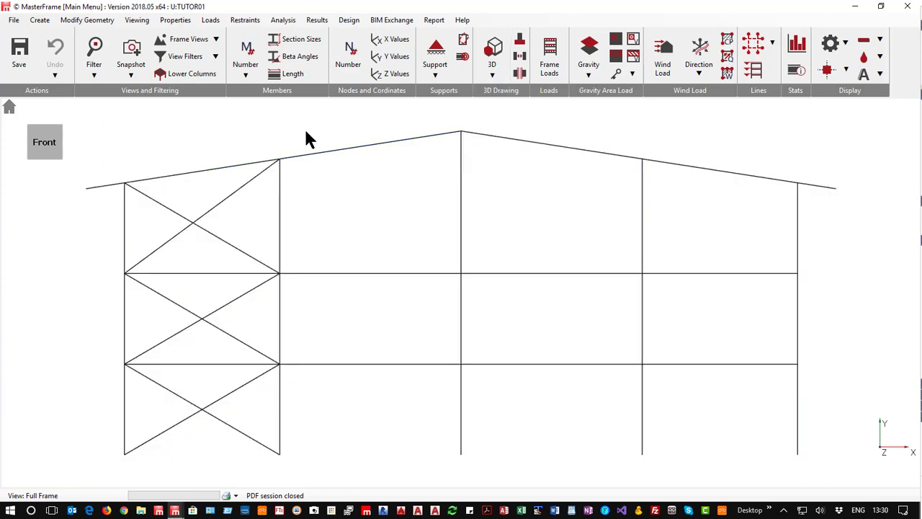
- Update the Front View snapshot with the current uncoloured line display of the frame
click(131, 77)
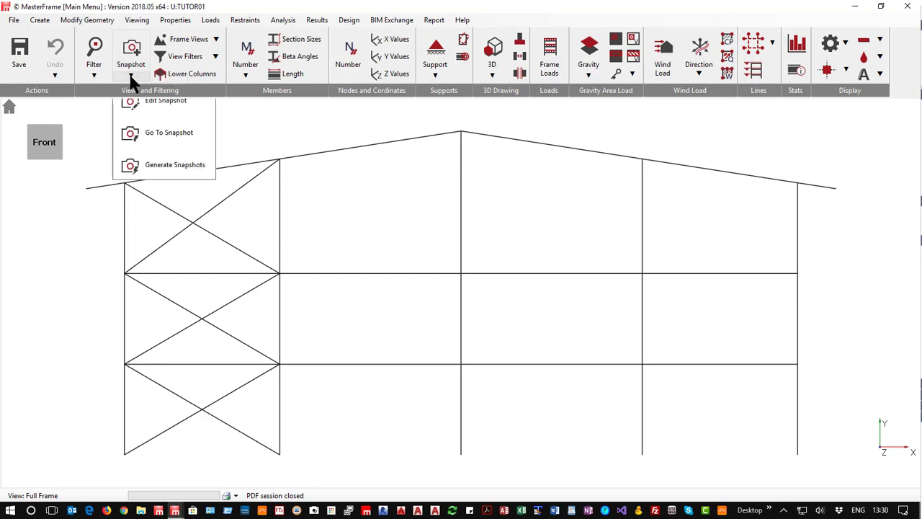
click(167, 100)
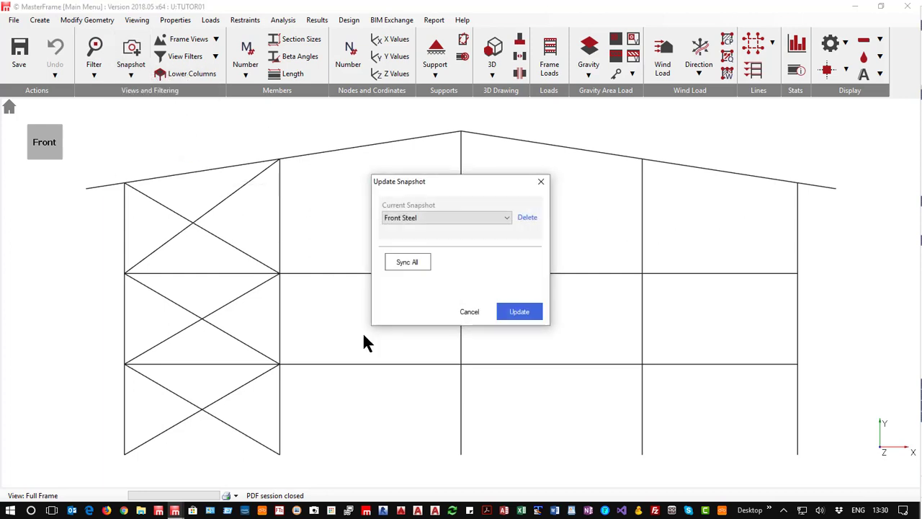
click(508, 217)
click(451, 237)
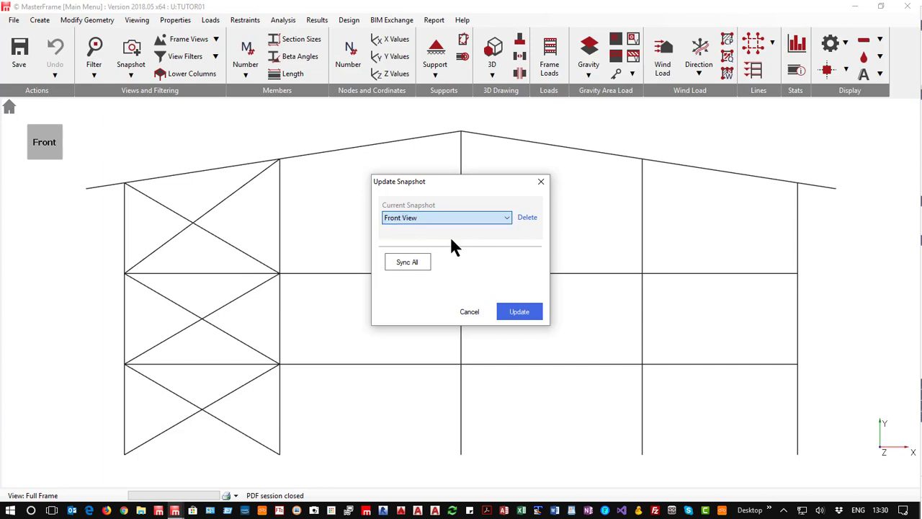
click(513, 314)
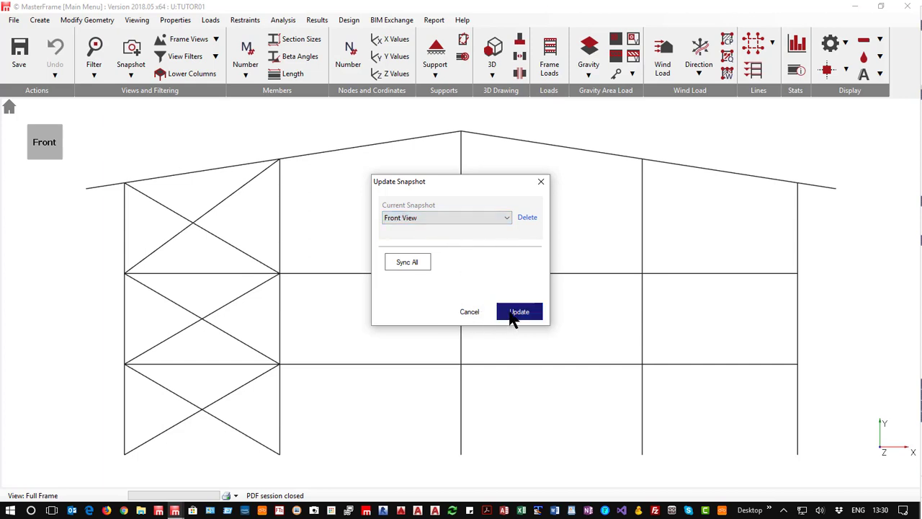
click(511, 314)
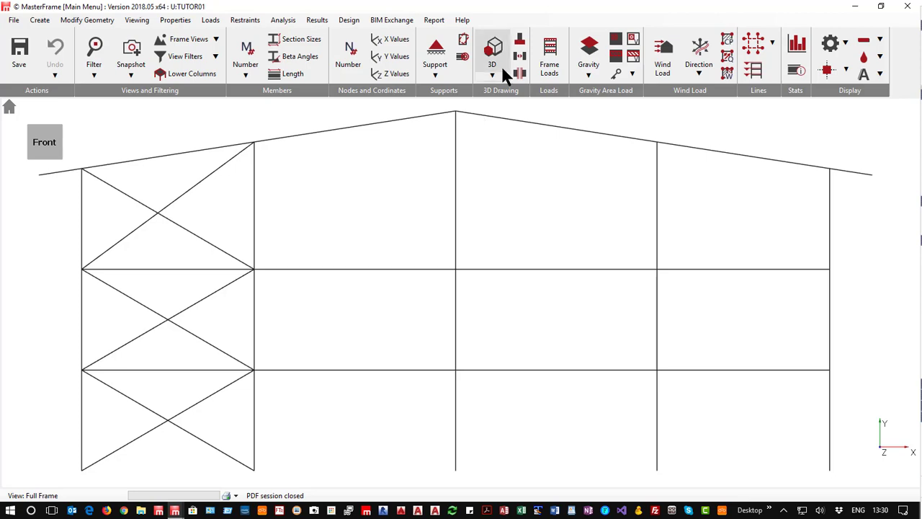
- Display the frame load diagram and examine the loads on the frame from the front
click(550, 58)
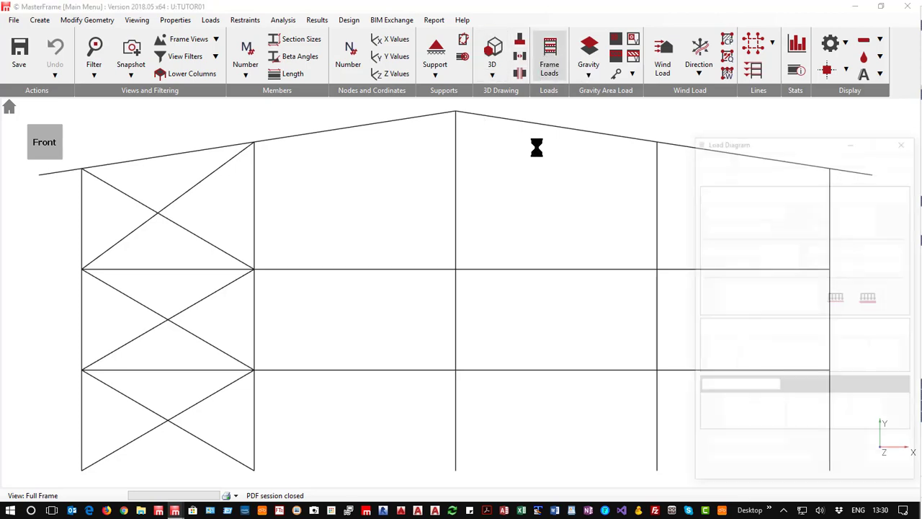
scroll(366, 198, down, 3)
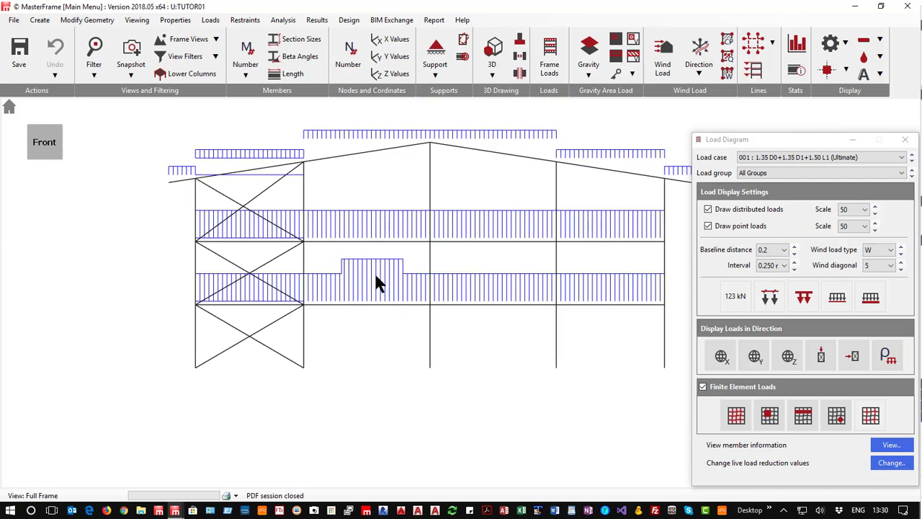
middle_drag(375, 275, 276, 283)
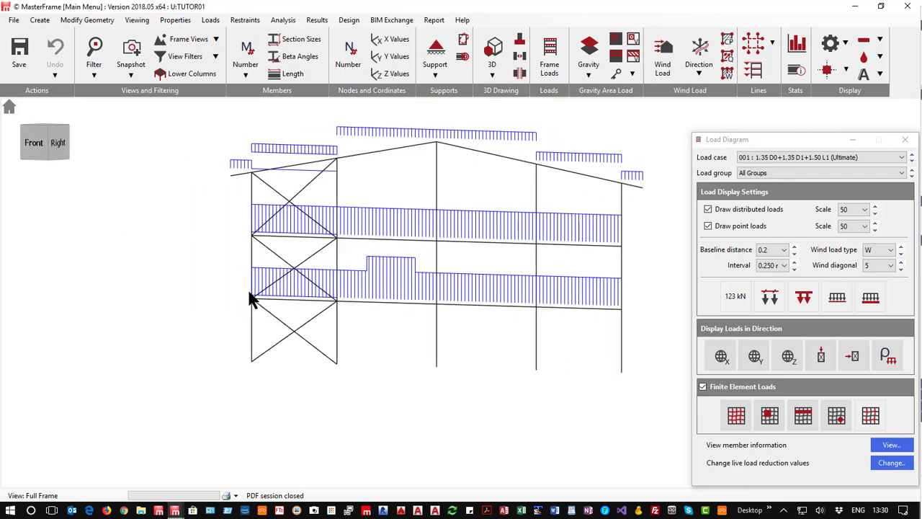
click(34, 136)
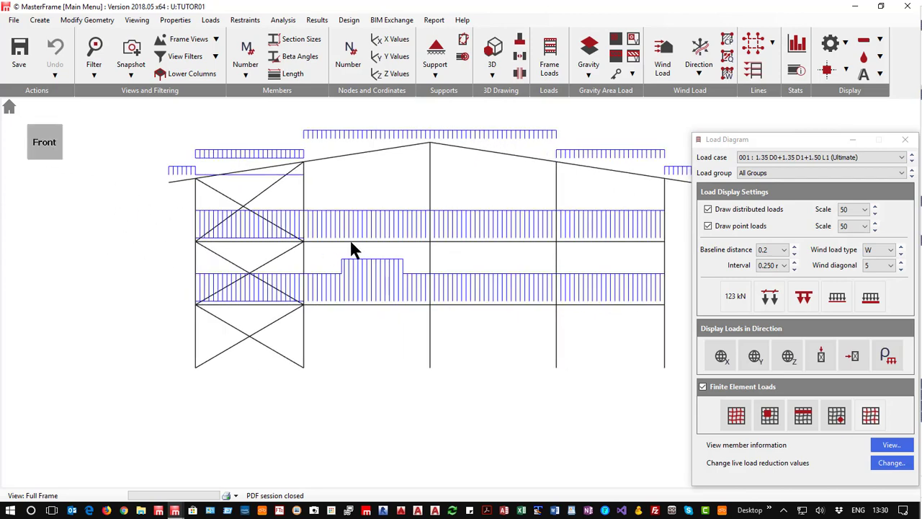
scroll(315, 253, down, 2)
scroll(315, 254, up, 2)
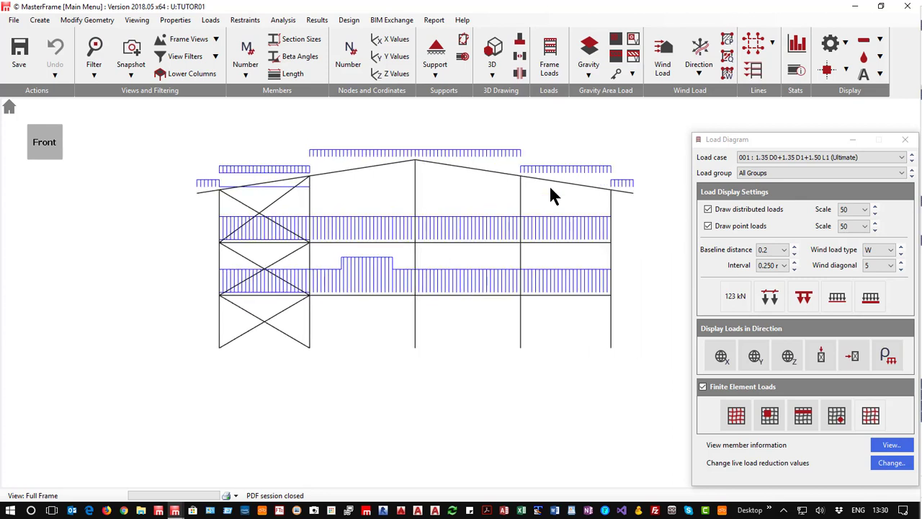
- Show the loads for All Loading Cases on the frame, and close the load diagram
click(823, 159)
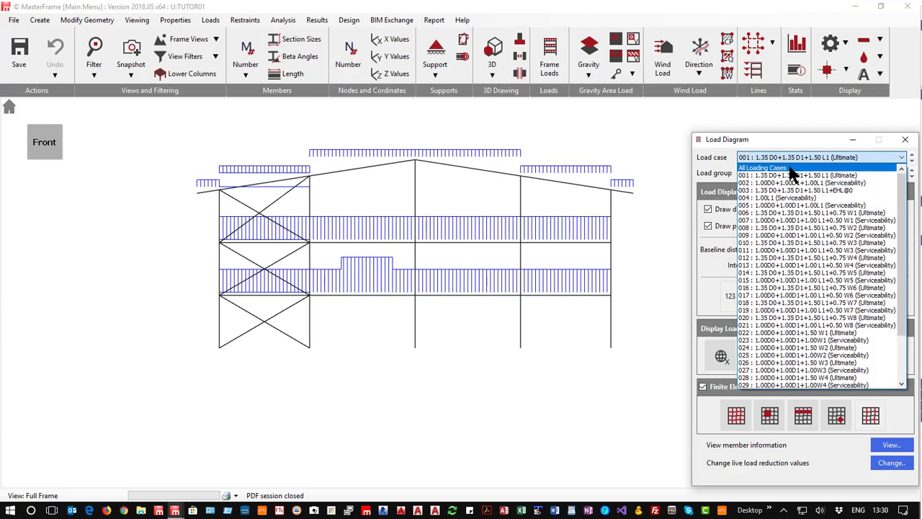
click(791, 168)
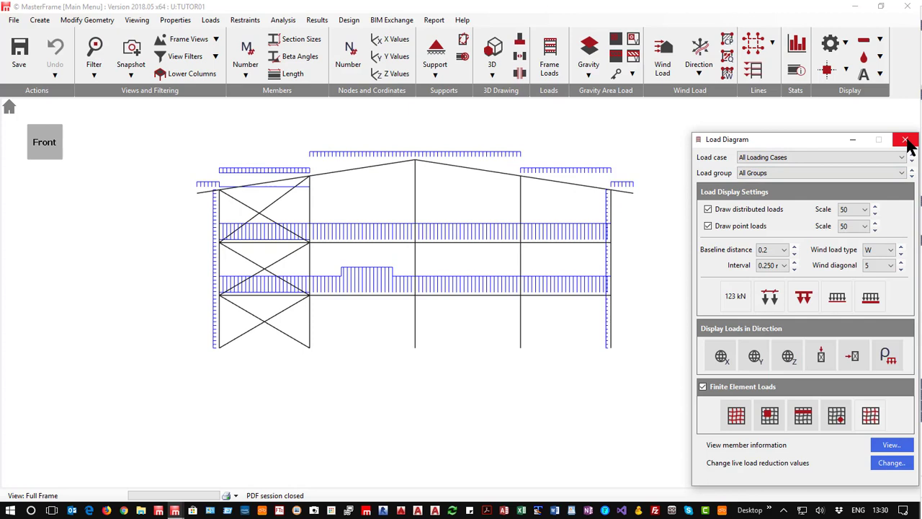
click(906, 141)
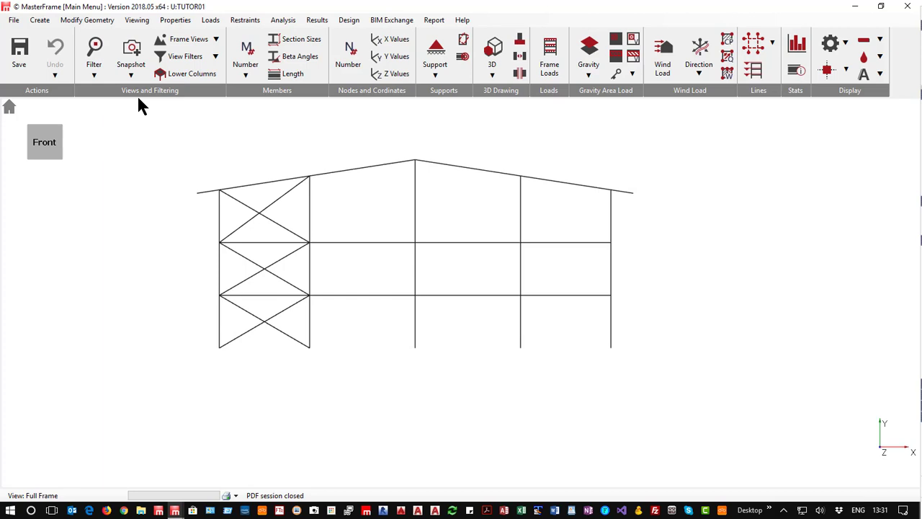
- Open the Report Generator (Pro) and add Snapshot, Frame Load Diagram and Print Data to the report layout
click(435, 23)
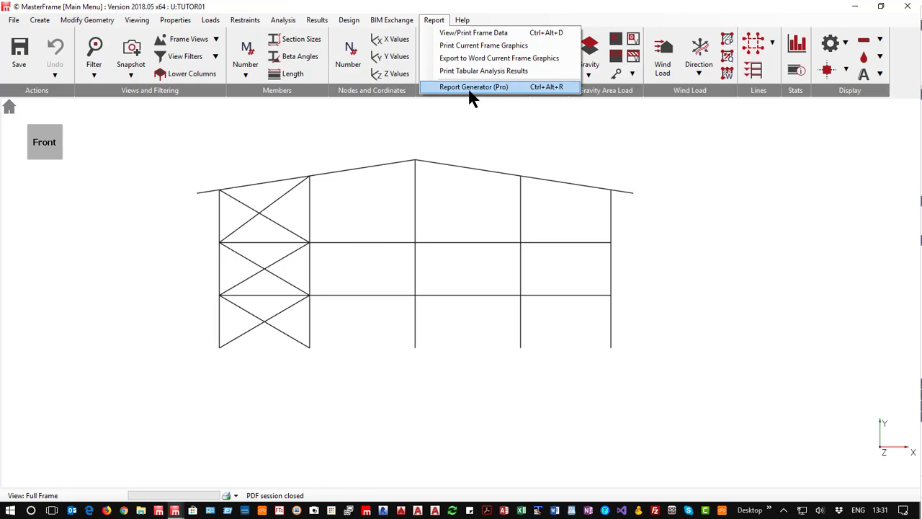
click(470, 87)
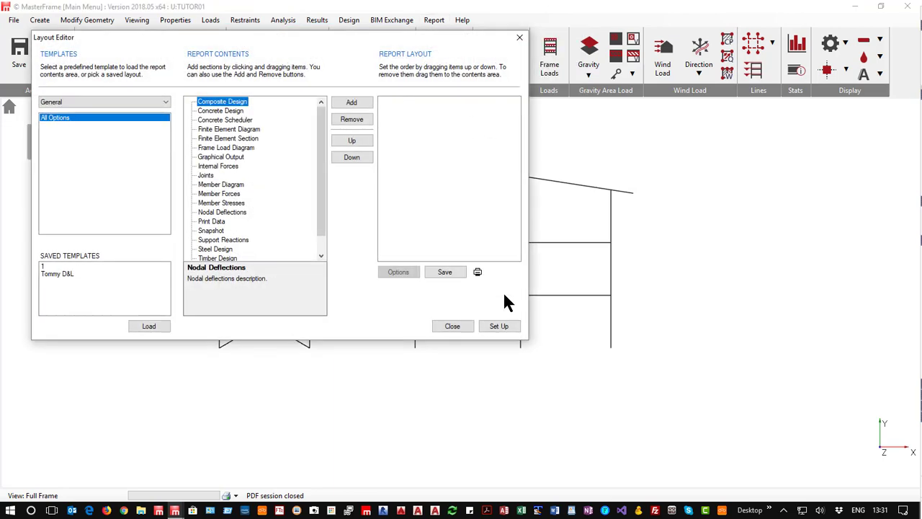
drag(288, 37, 438, 82)
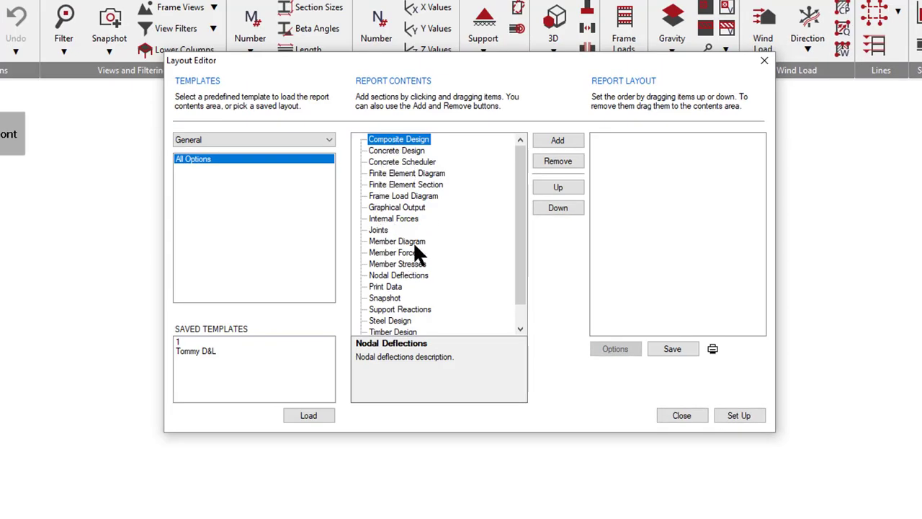
click(387, 298)
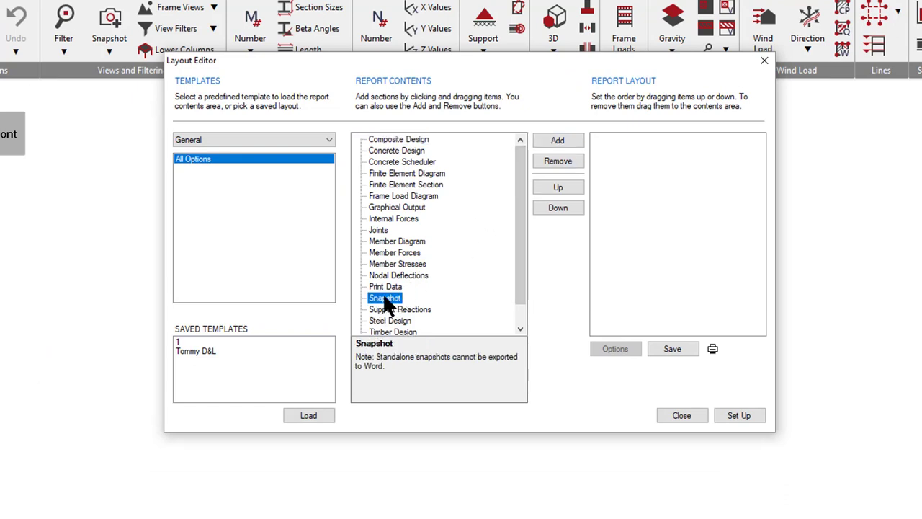
drag(388, 298, 622, 144)
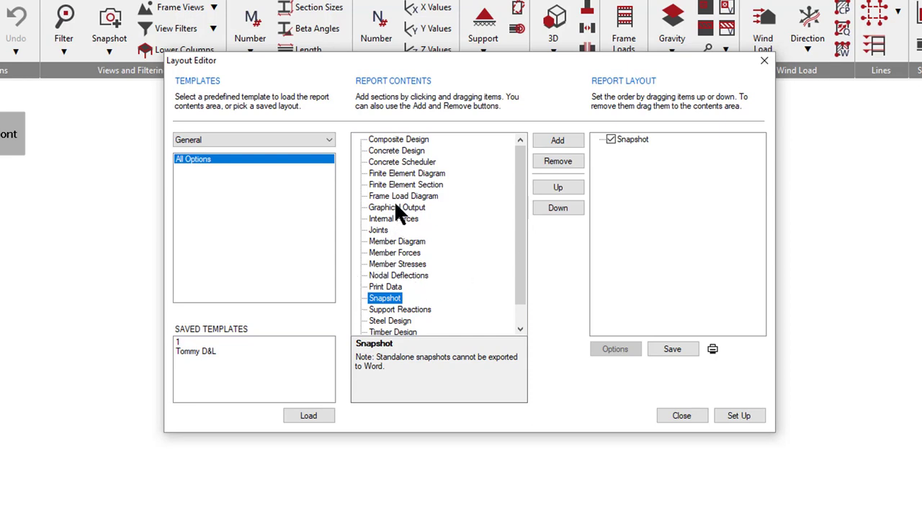
drag(393, 196, 612, 178)
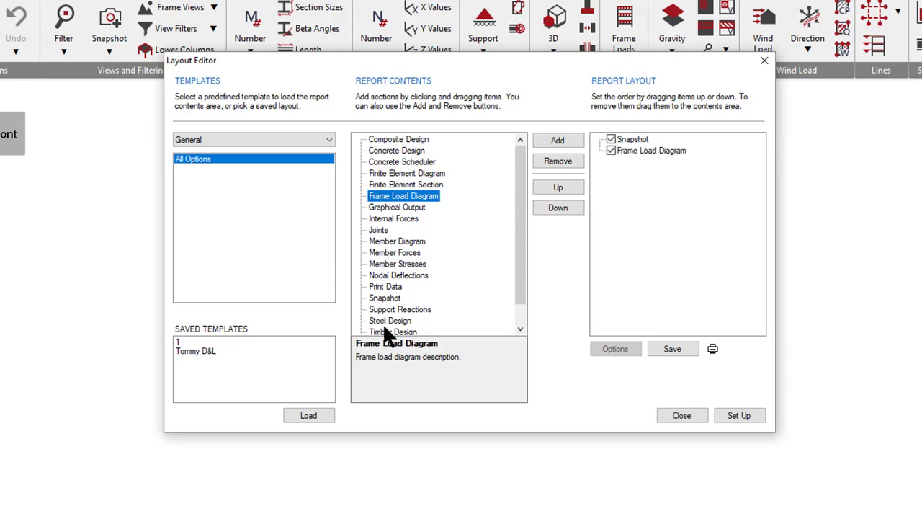
drag(382, 286, 648, 173)
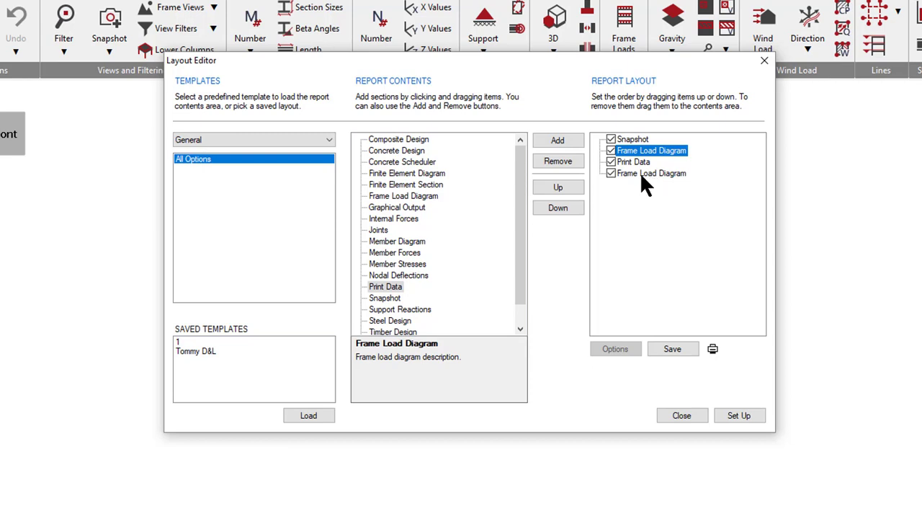
- Remove the duplicate Frame Load Diagram from the report layout and move the remaining one below Print Data
click(633, 173)
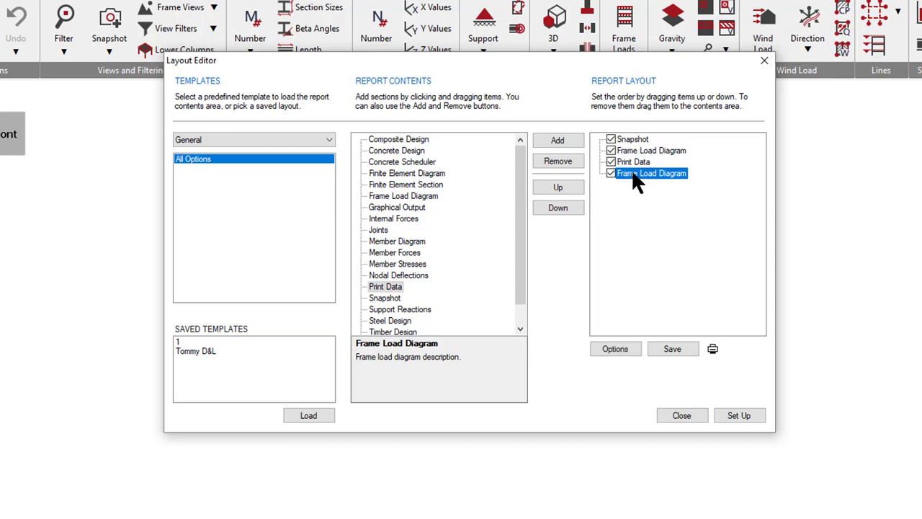
click(558, 161)
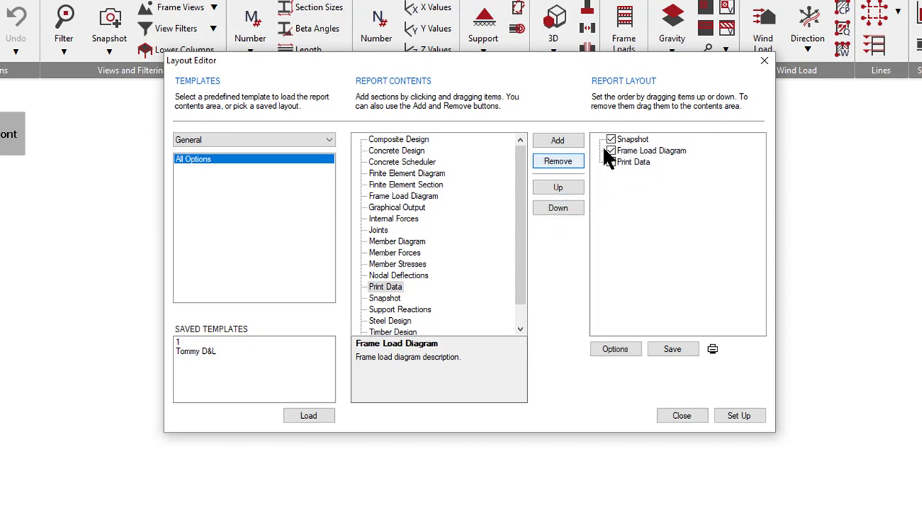
click(634, 149)
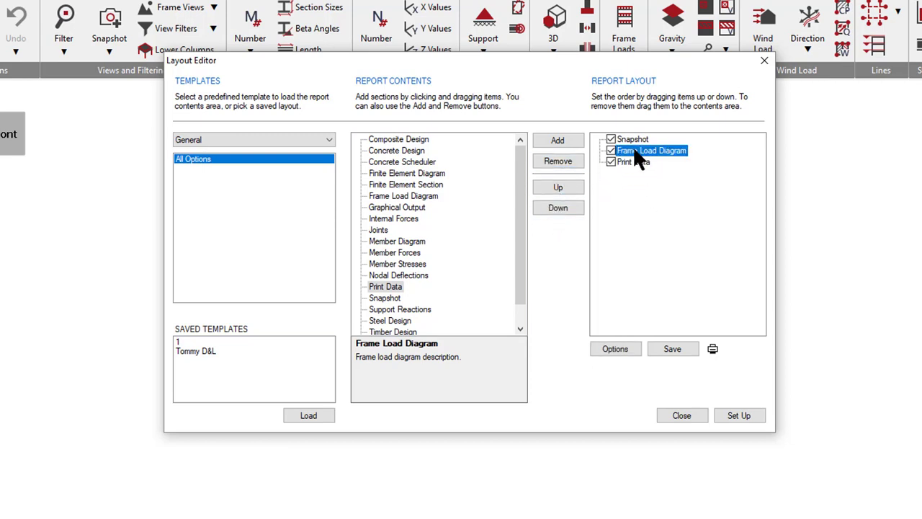
click(557, 206)
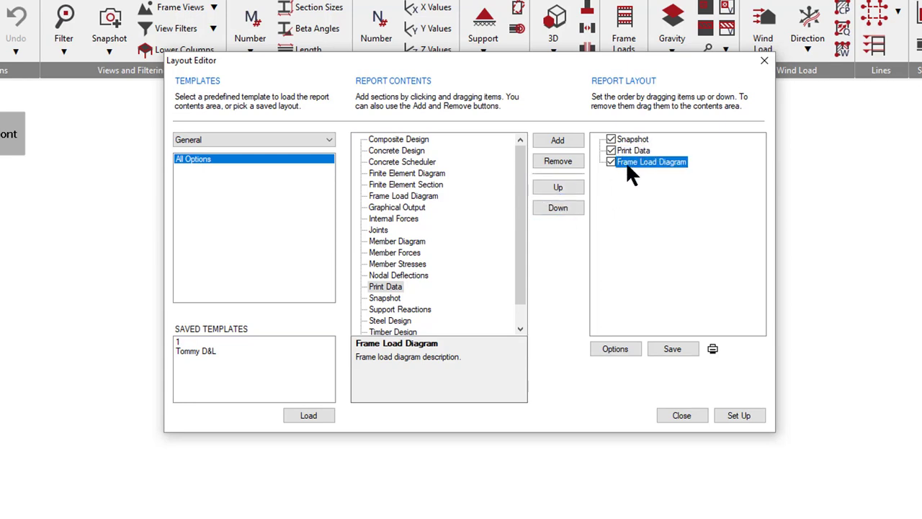
- Include the Front Steel snapshot in the report's Snapshot section and apply it
double_click(632, 141)
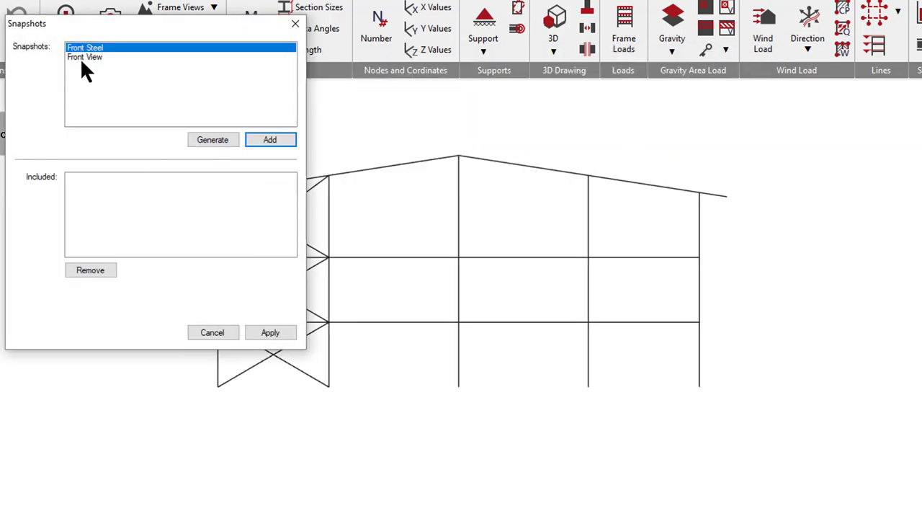
click(81, 48)
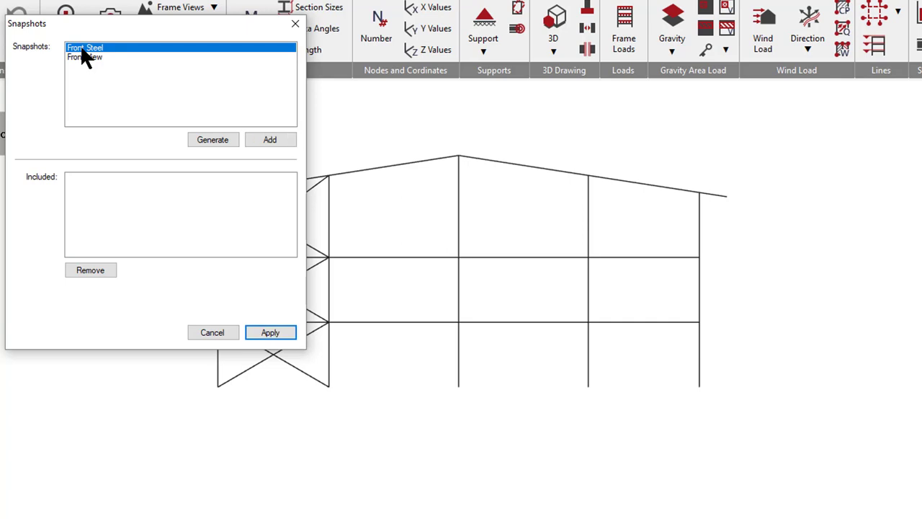
click(271, 140)
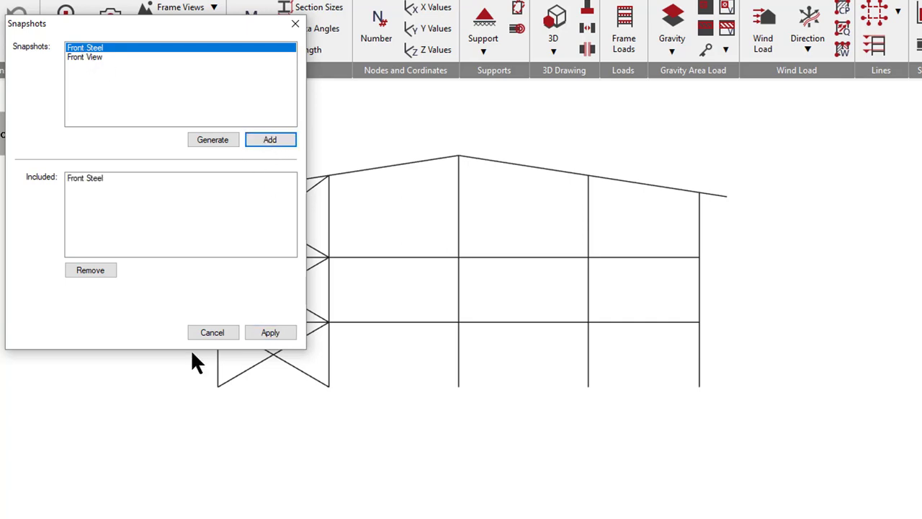
click(268, 333)
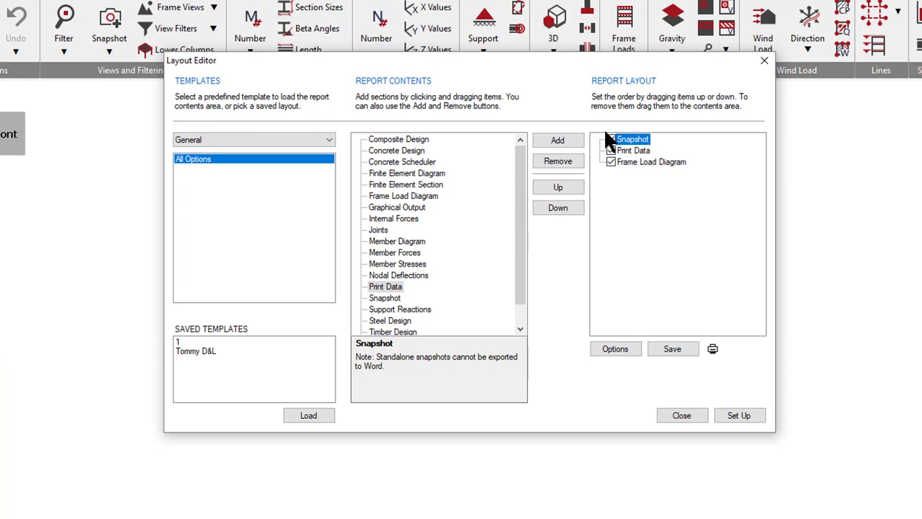
- Set Print Data to include notional information at each level and exclude member orientation, member end releases and section properties
click(635, 151)
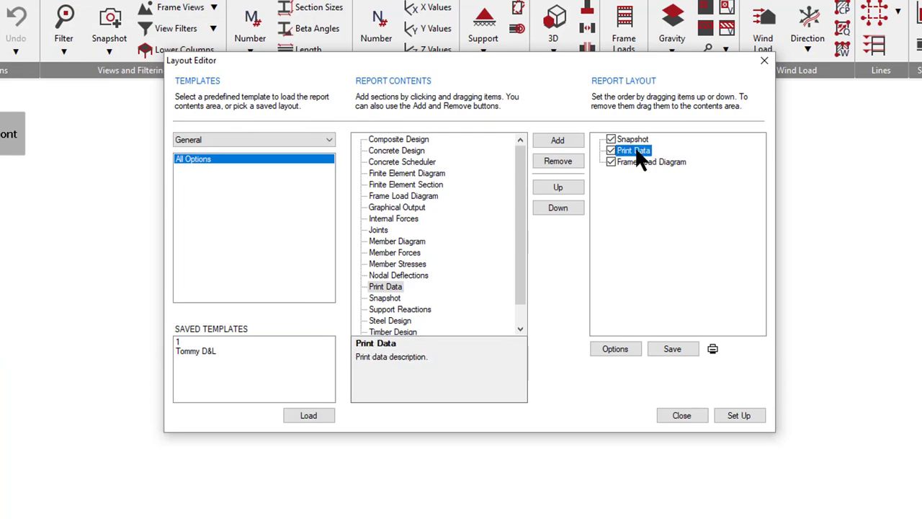
double_click(634, 151)
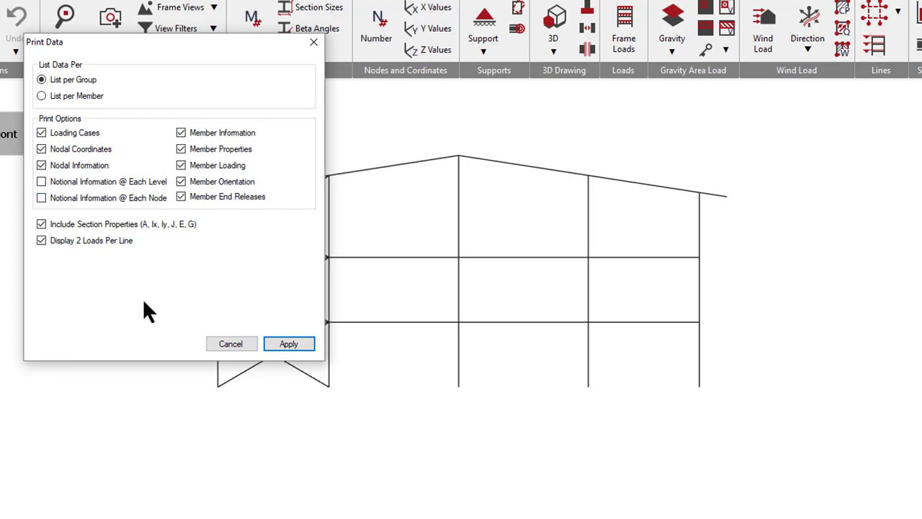
click(42, 224)
click(288, 344)
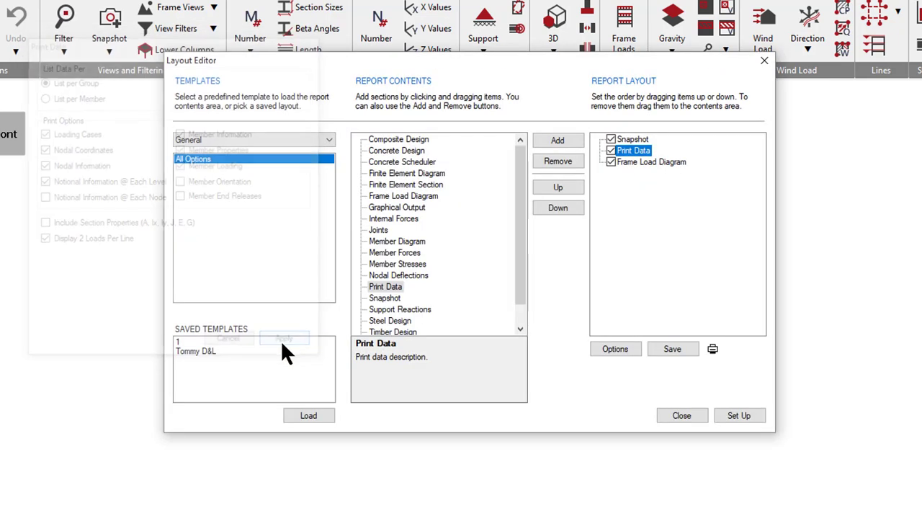
- Set the Frame Load Diagram section's load case to 001 : 1.35 D0+1.35 D1+1.50 L1 (Ultimate)
click(638, 163)
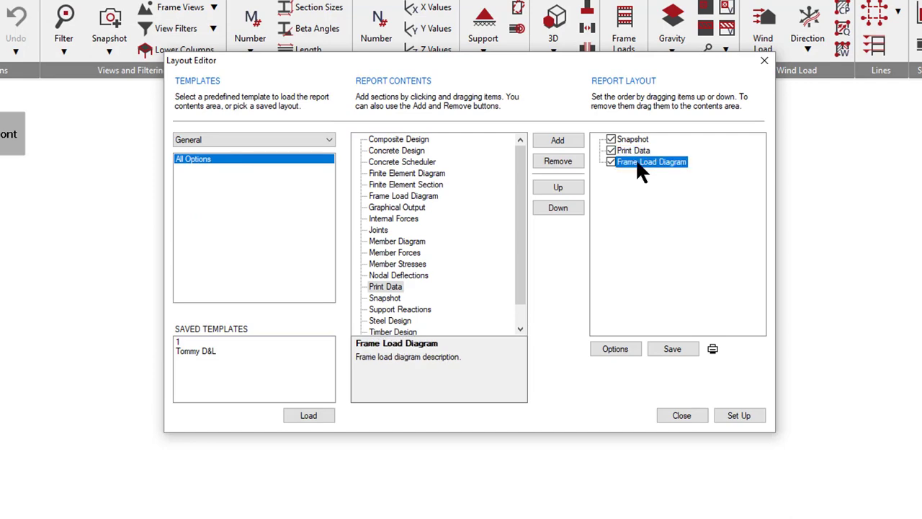
double_click(637, 163)
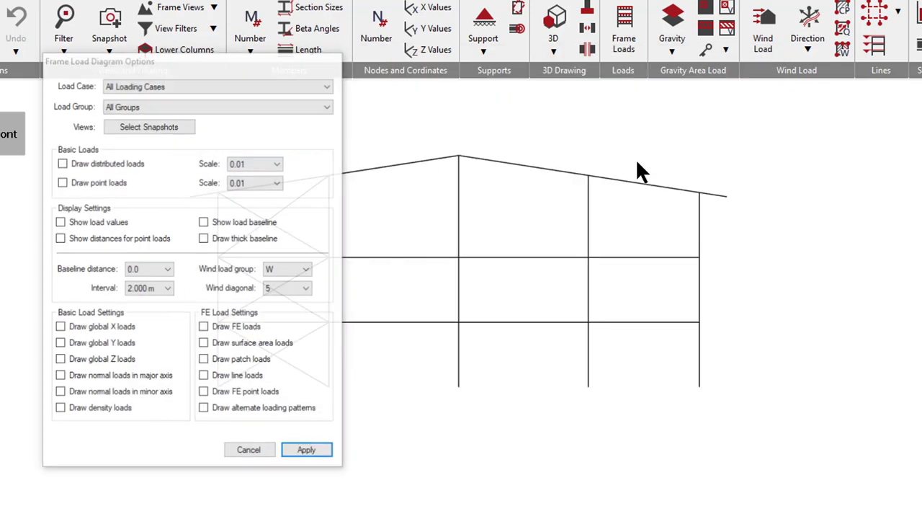
click(173, 86)
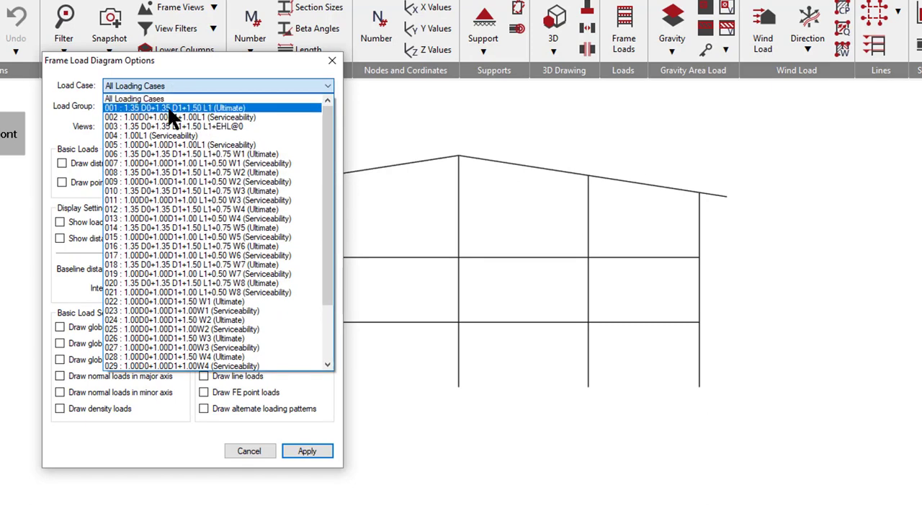
click(170, 108)
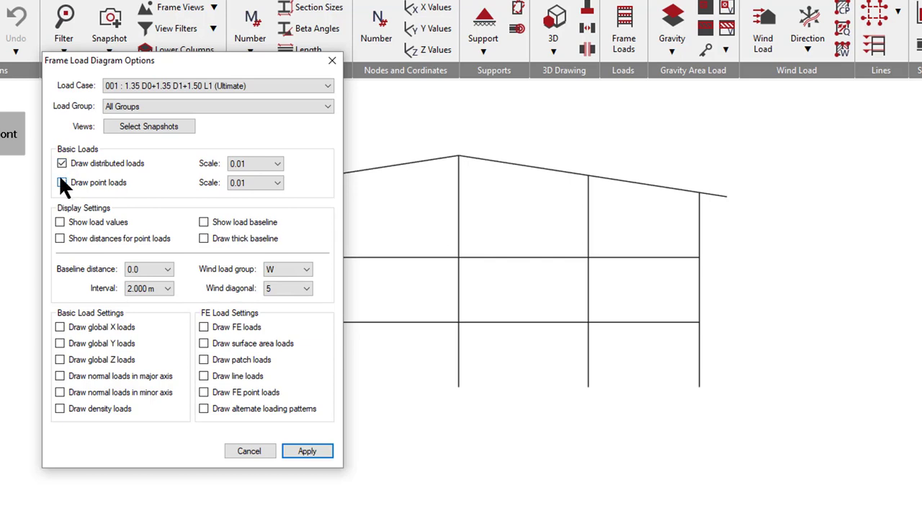
- Draw distributed loads and point loads in the frame load diagram, both at scale 10
click(246, 161)
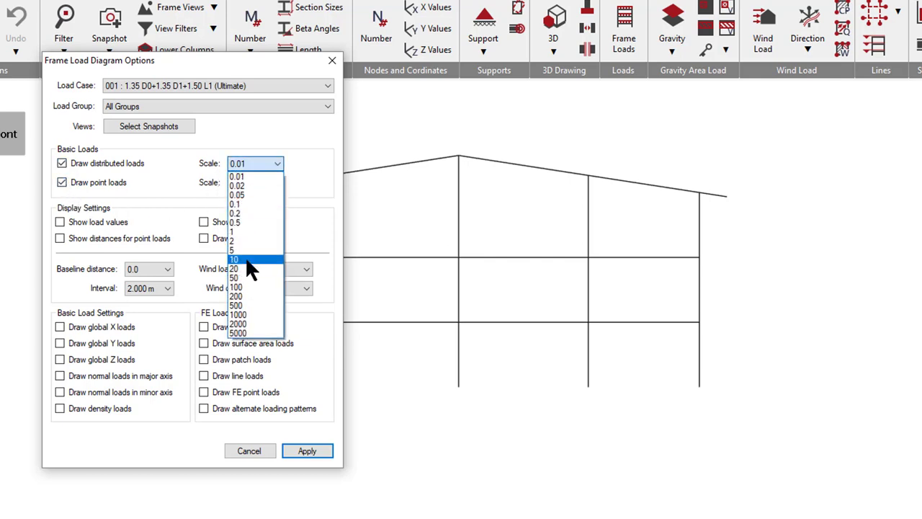
click(245, 259)
click(244, 183)
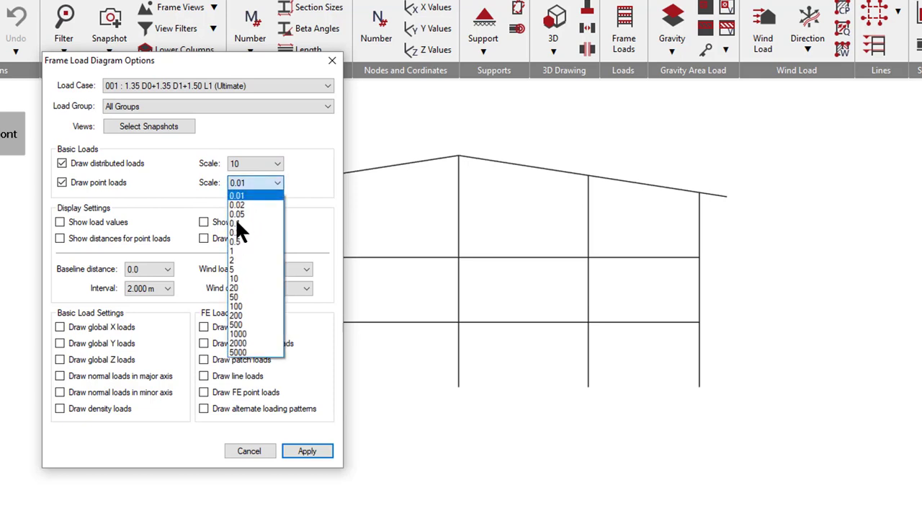
click(247, 278)
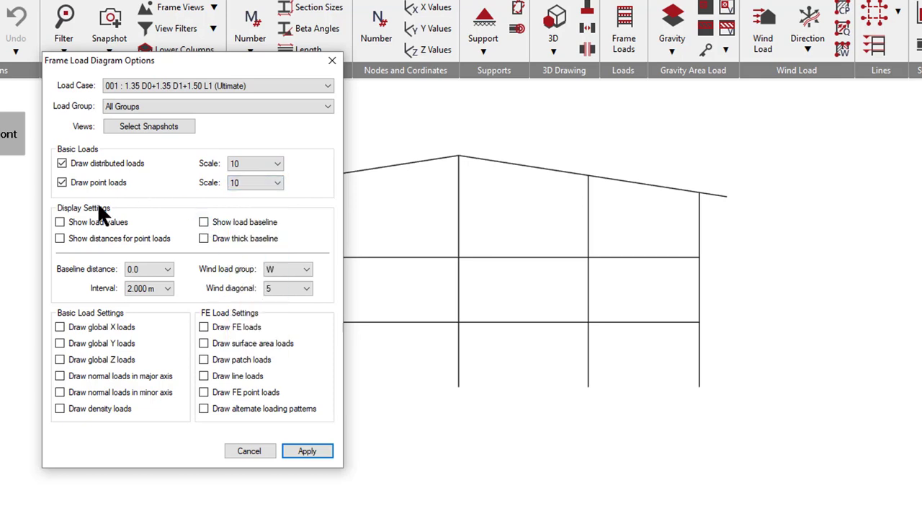
- Show load values and draw global Y loads in the frame load diagram, and apply the options
click(91, 220)
click(60, 344)
click(309, 449)
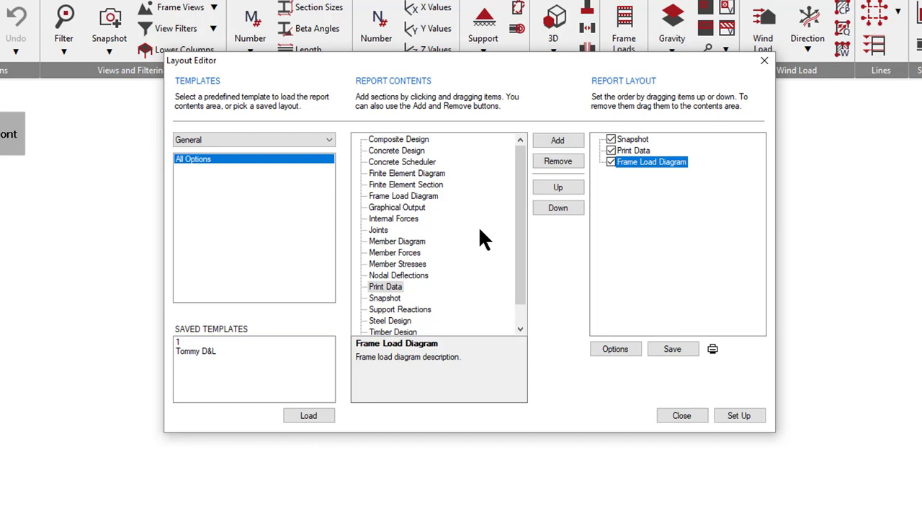
- Add a Graphical Output section to the report layout and set it to Bending Moment with 0.250 m intervals
click(399, 206)
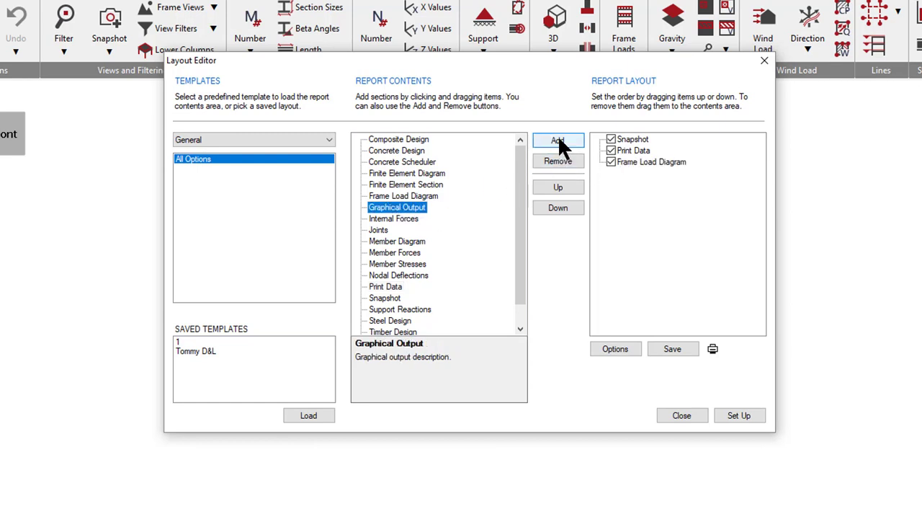
drag(407, 211, 614, 200)
double_click(643, 174)
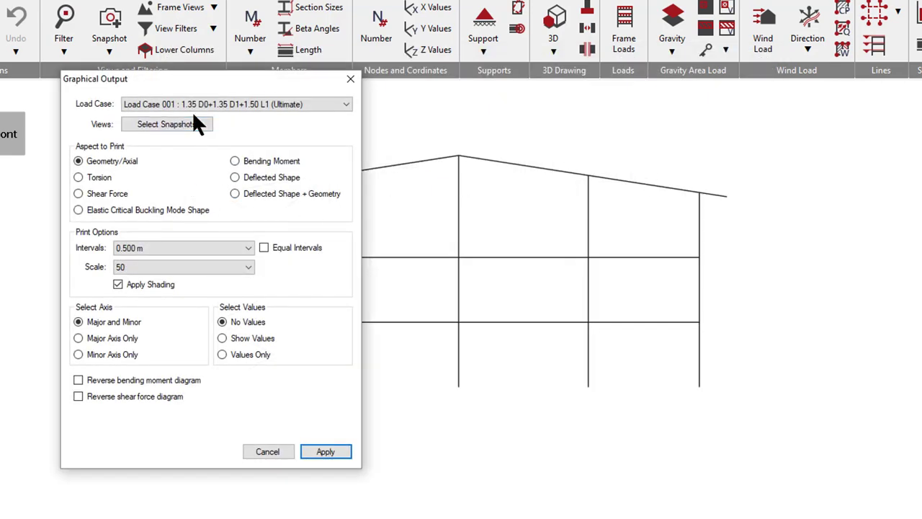
click(259, 166)
click(190, 247)
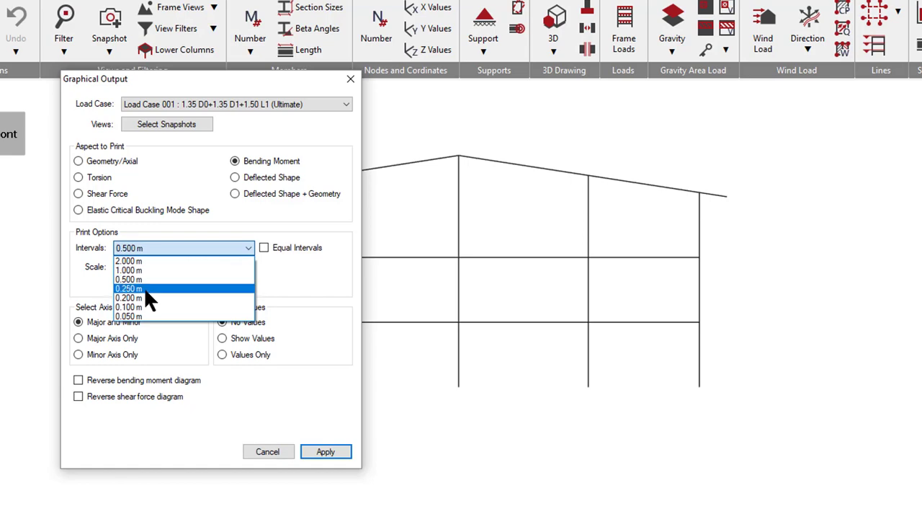
click(142, 288)
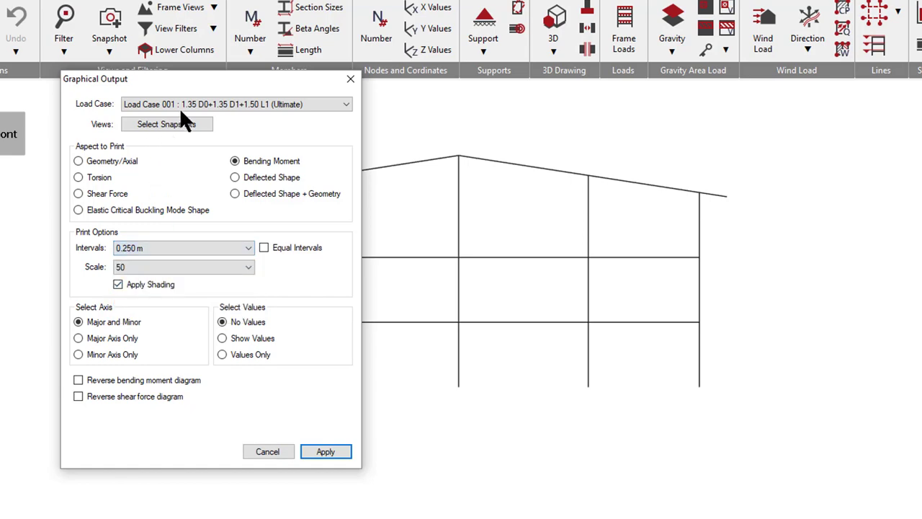
- Set the bending moment output to Envelope (Ultimate Cases), major axis only with values shown, and apply it
click(195, 99)
scroll(203, 366, down, 3)
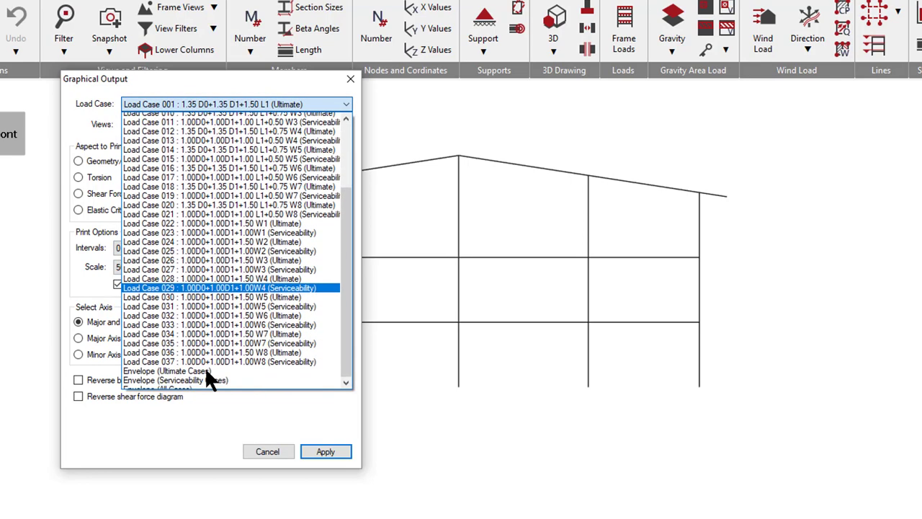
click(202, 370)
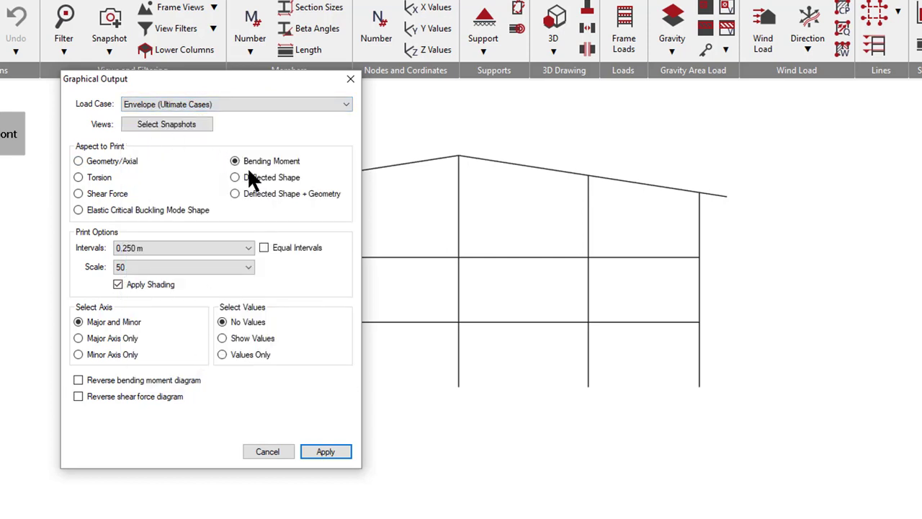
click(108, 337)
click(319, 451)
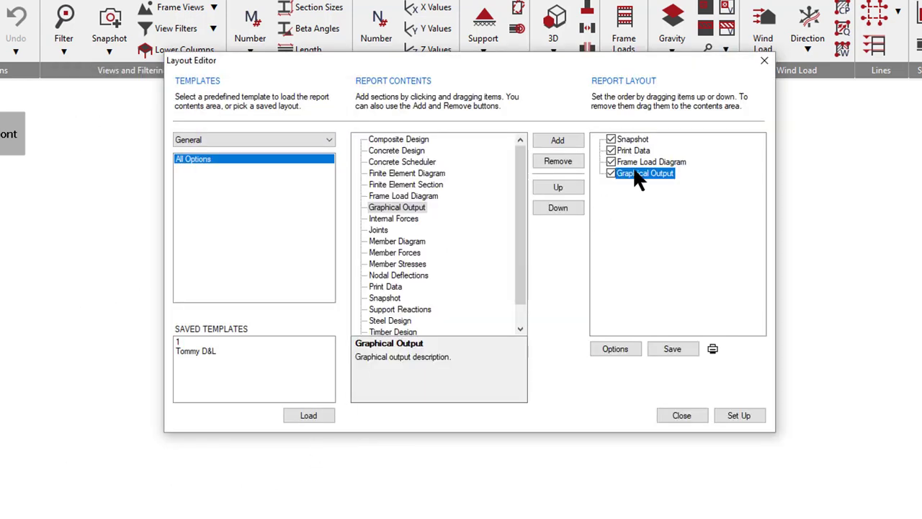
- Add a second Graphical Output section and set its load case to Envelope (Serviceability Cases)
drag(400, 206, 627, 189)
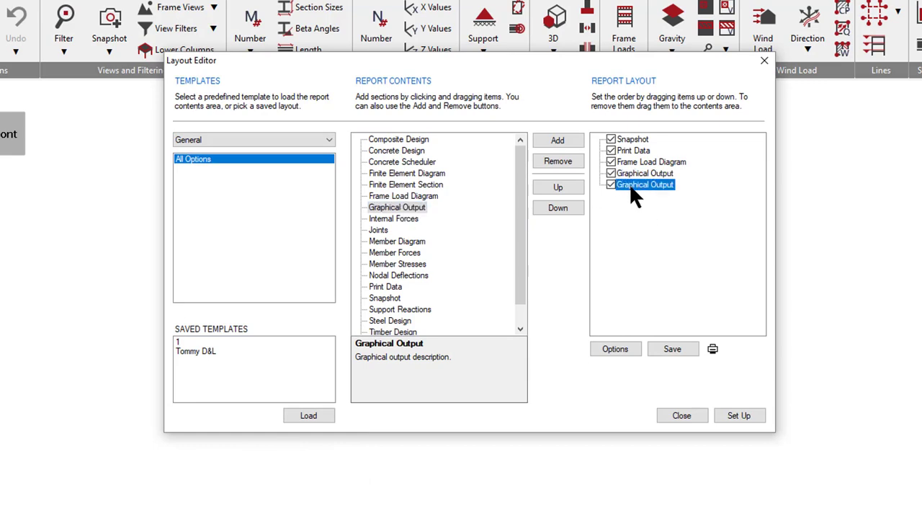
double_click(628, 185)
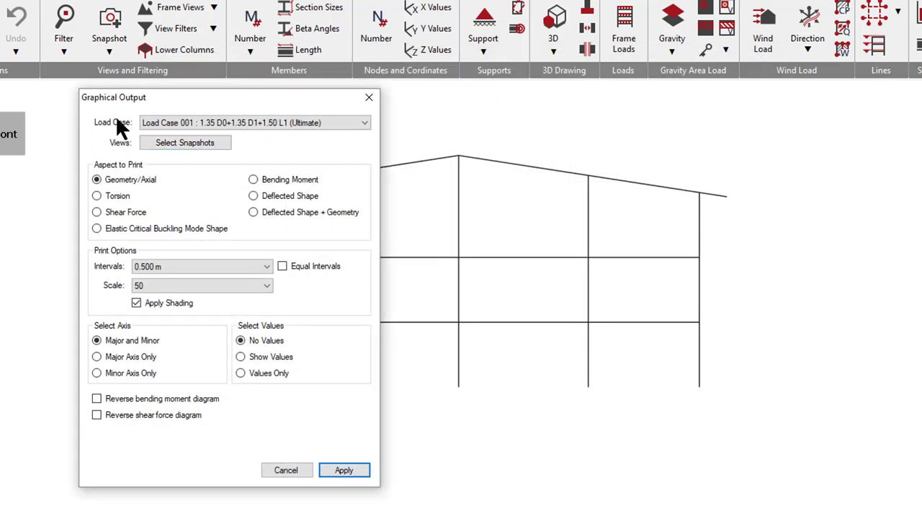
click(163, 126)
scroll(175, 356, down, 4)
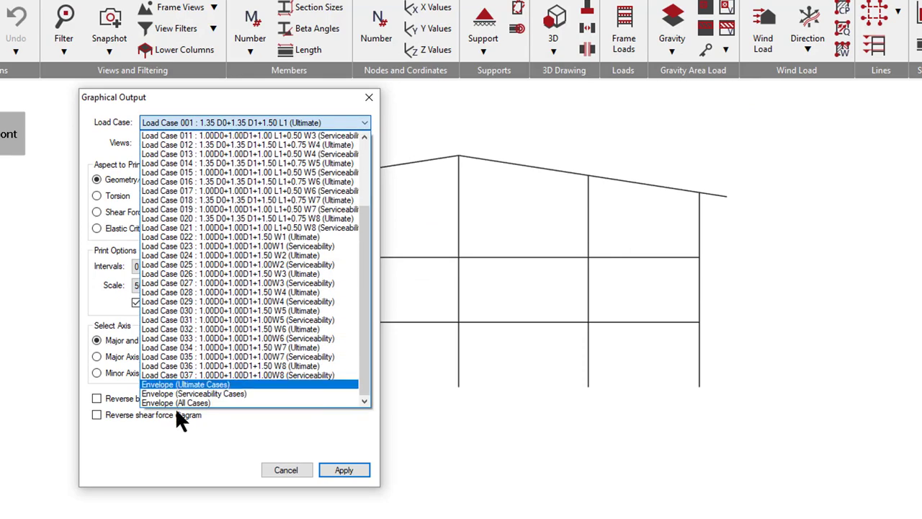
click(173, 392)
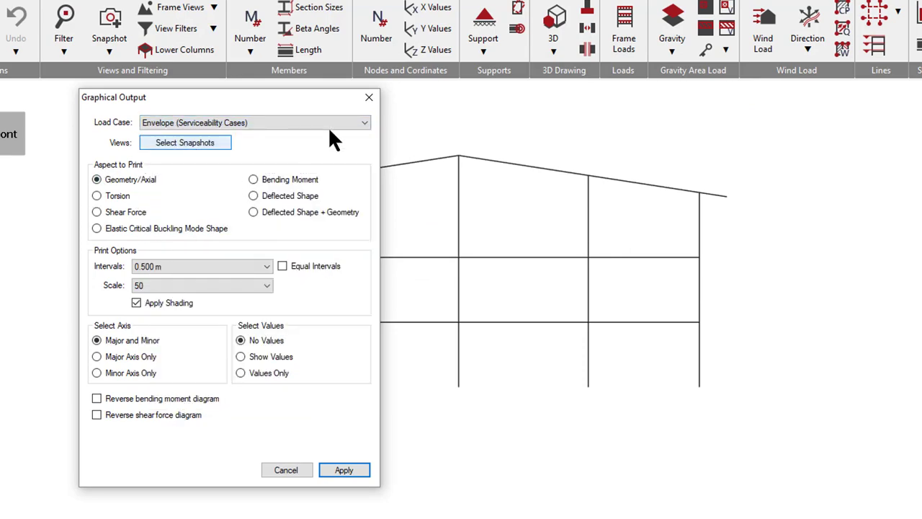
- Include the Front View snapshot in the serviceability envelope's graphical output
click(179, 144)
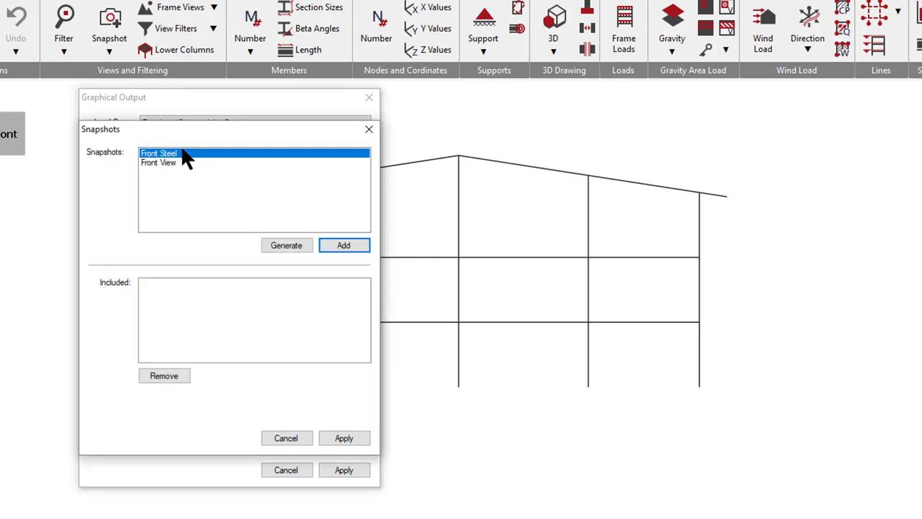
click(165, 164)
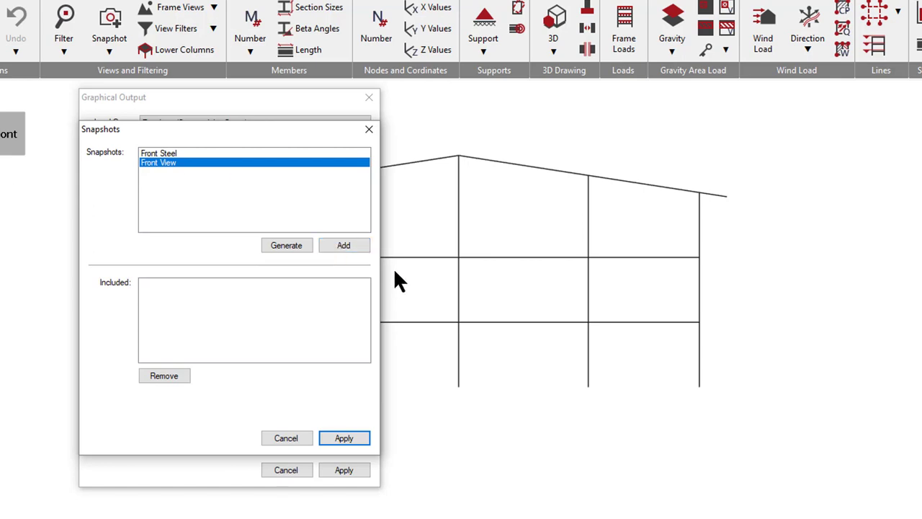
click(337, 247)
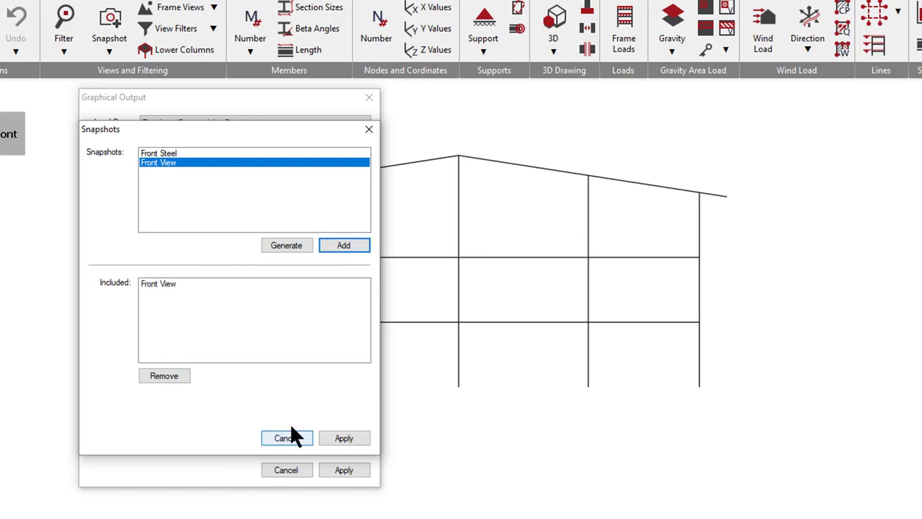
click(335, 436)
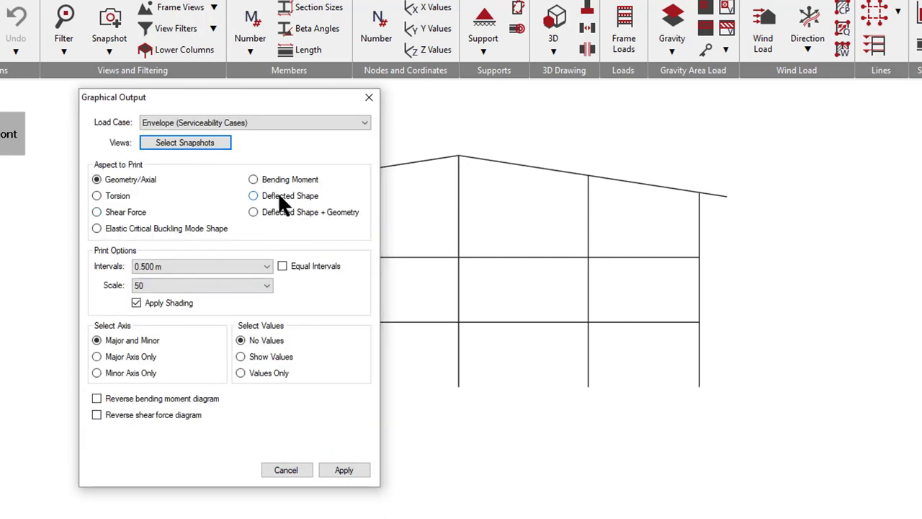
- Set the serviceability output to Deflected Shape + Geometry, major axis only with values shown, and apply it
click(270, 210)
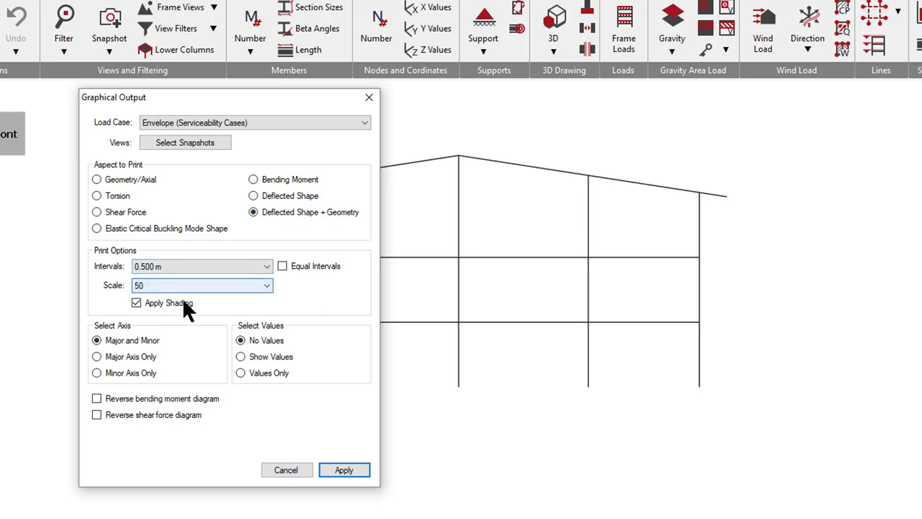
click(119, 356)
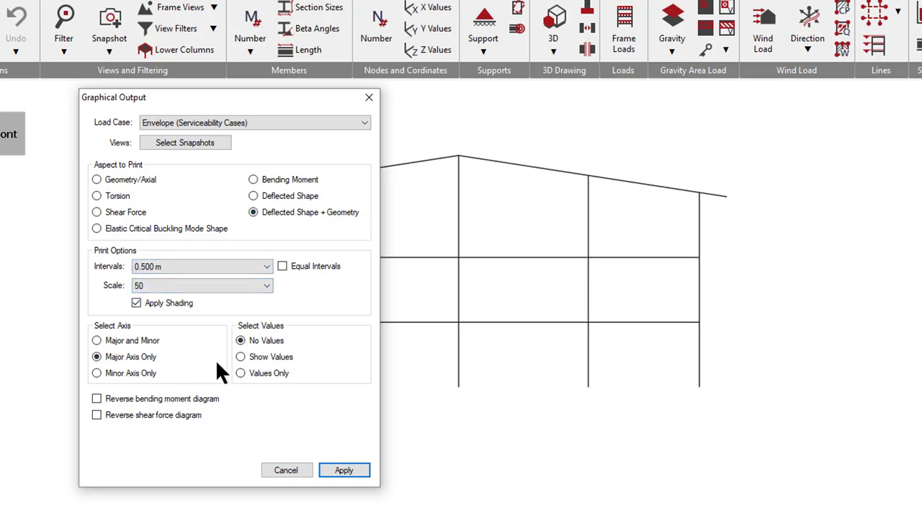
click(259, 355)
click(344, 470)
- Include the Front View snapshot in the ultimate envelope's bending moment output and apply the section
click(649, 171)
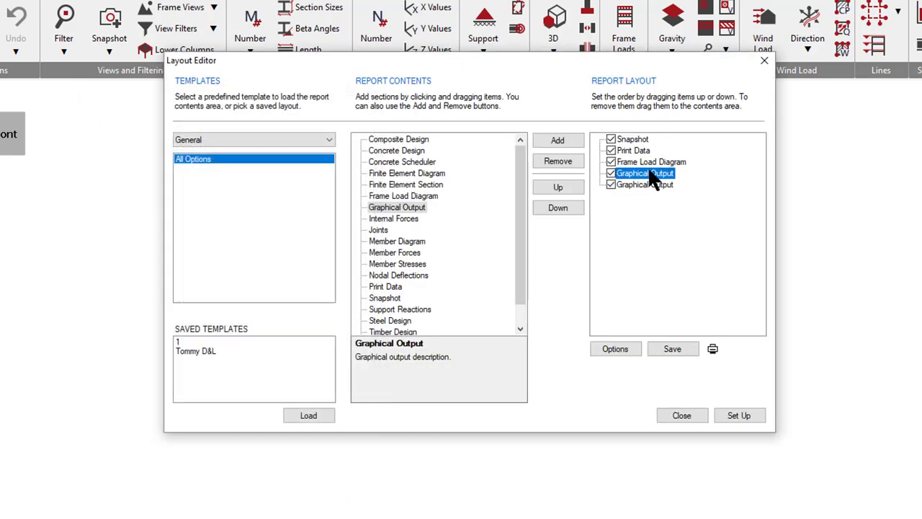
double_click(649, 172)
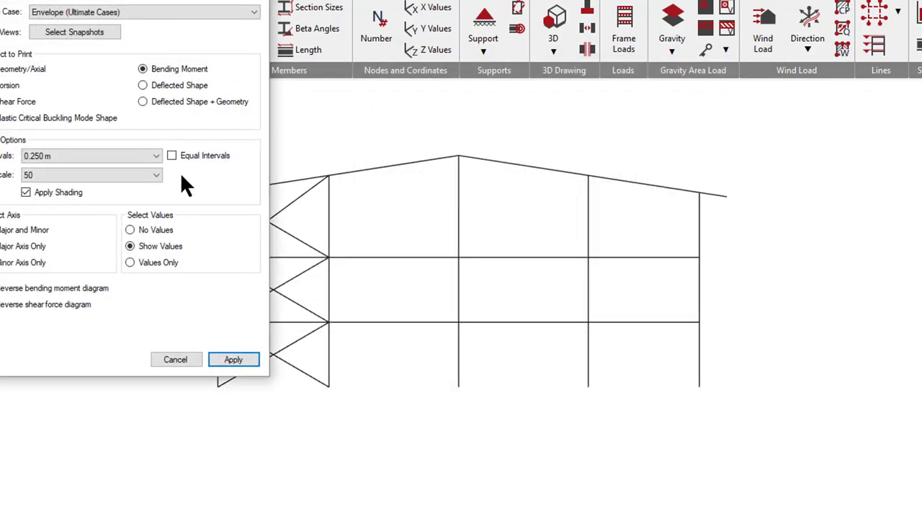
click(62, 32)
click(60, 52)
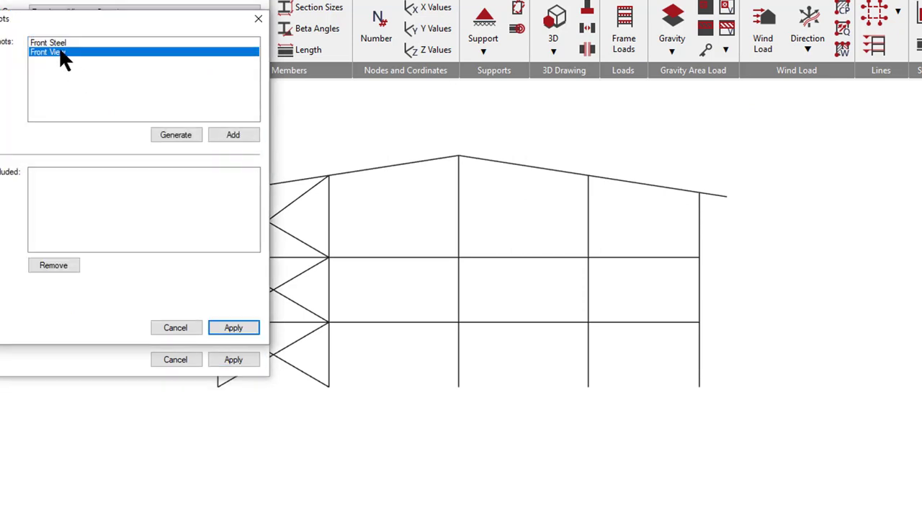
click(230, 134)
click(234, 328)
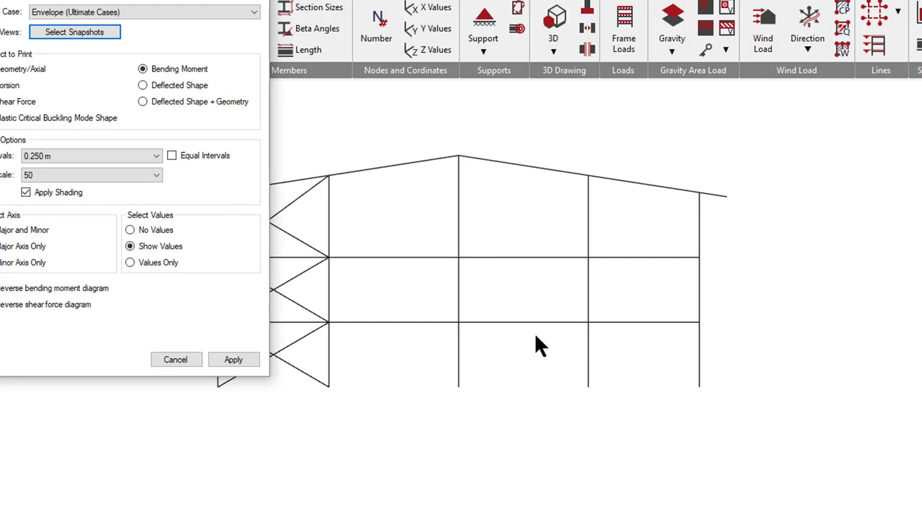
click(229, 362)
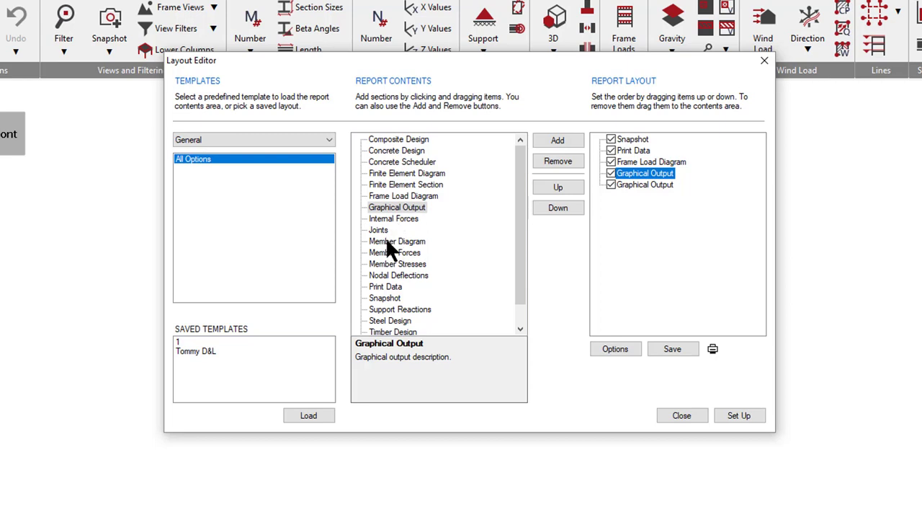
- Add a Support Reactions section to the end of the report layout
click(382, 278)
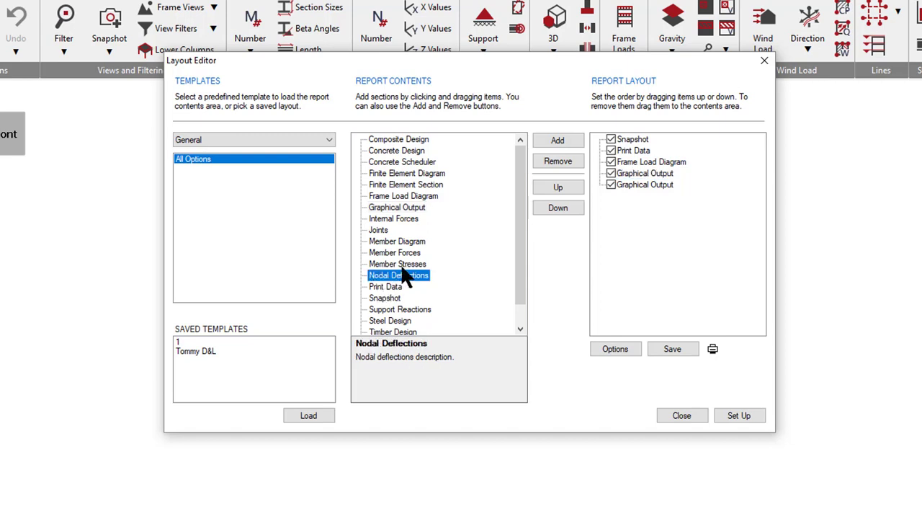
scroll(439, 253, down, 1)
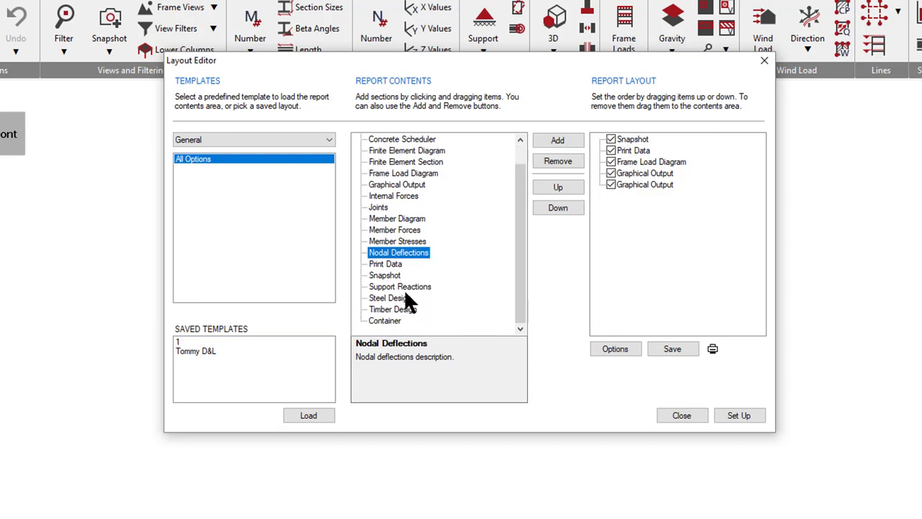
click(382, 298)
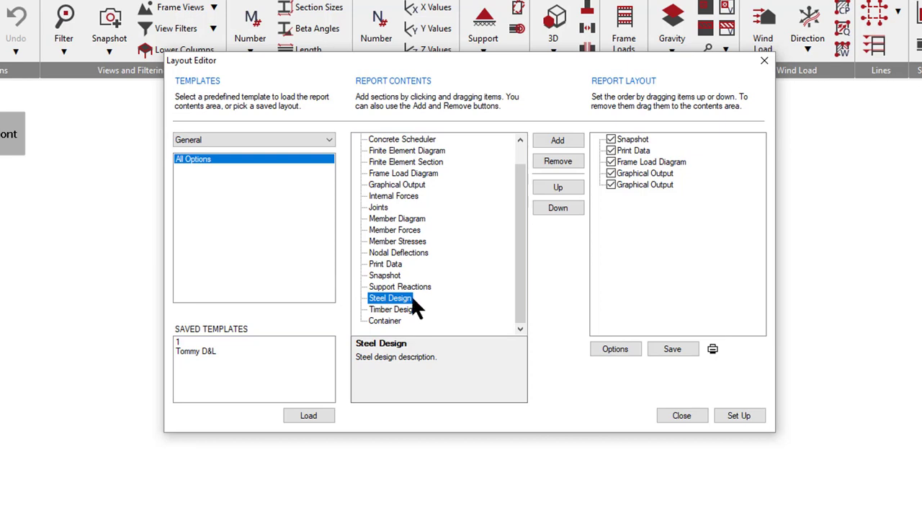
drag(389, 285, 636, 210)
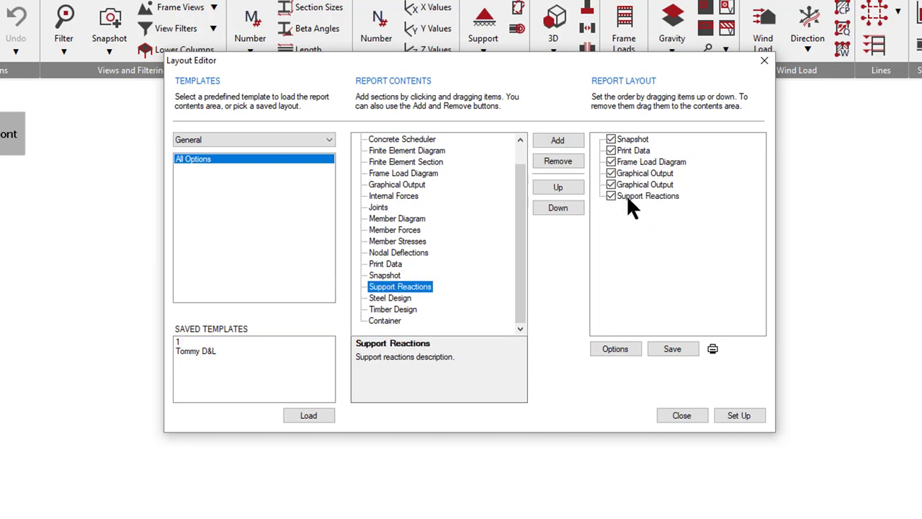
- Set Support Reactions to all supports and Load Case 001, also including the Max and Min cases, and apply
double_click(630, 196)
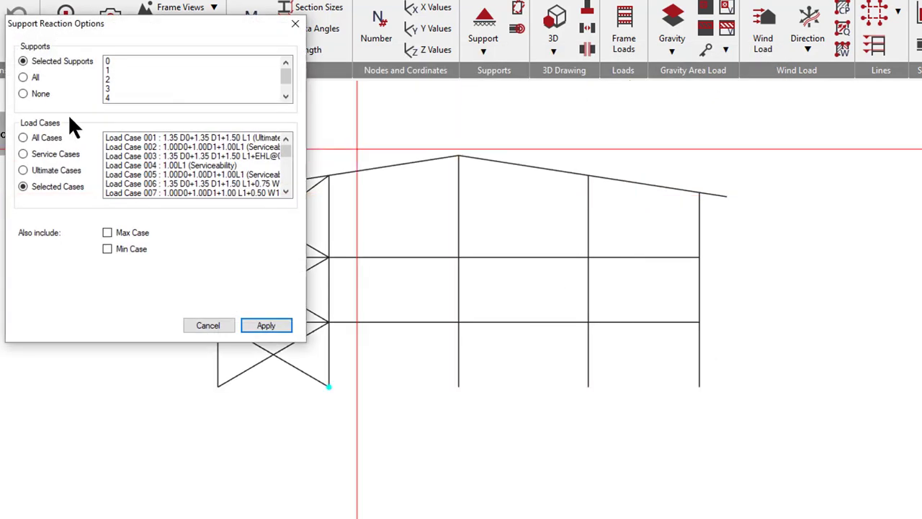
click(23, 77)
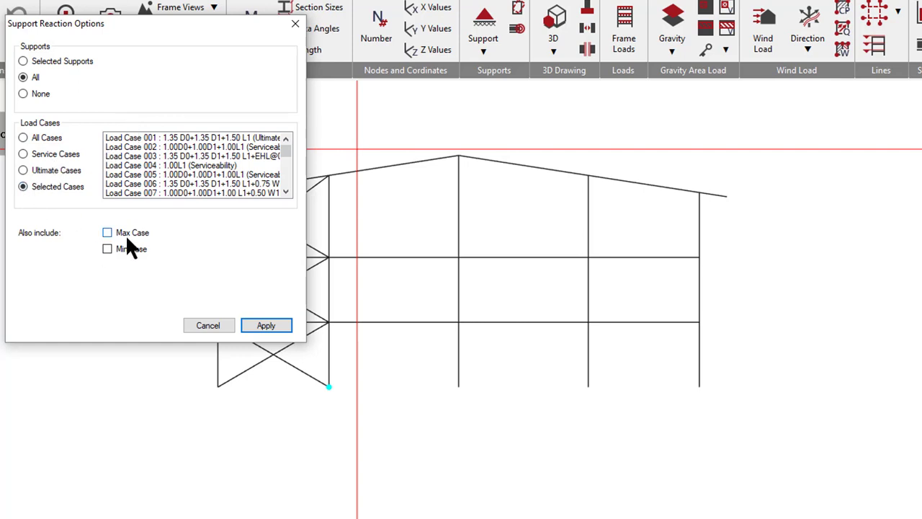
click(142, 139)
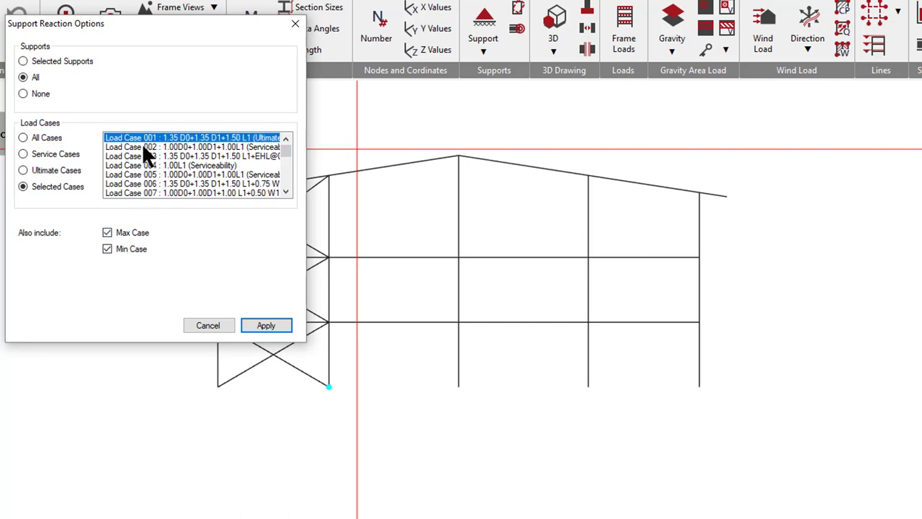
click(268, 326)
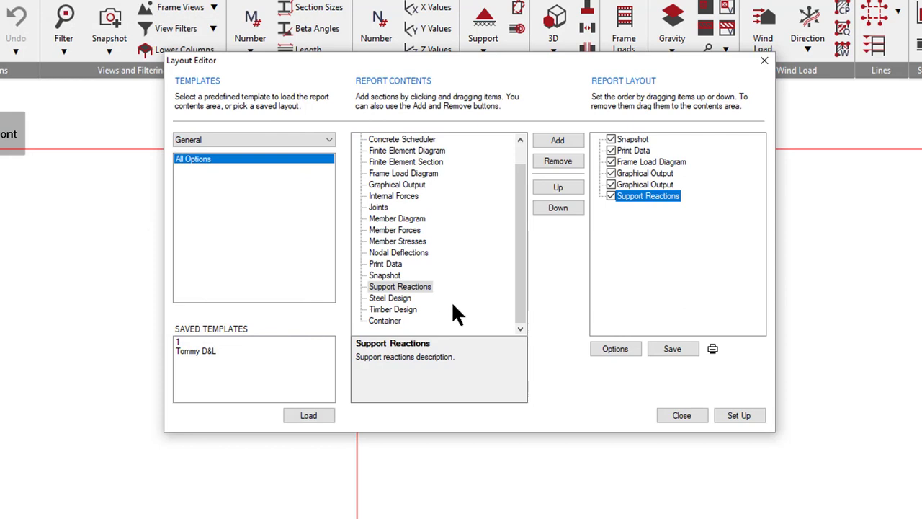
- Add two Steel Design sections after Support Reactions in the report layout
click(393, 298)
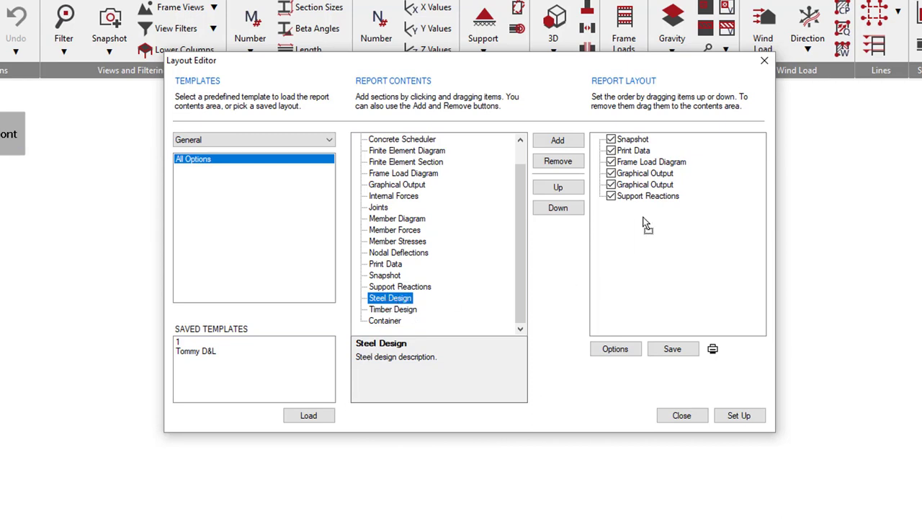
double_click(389, 298)
drag(391, 297, 611, 236)
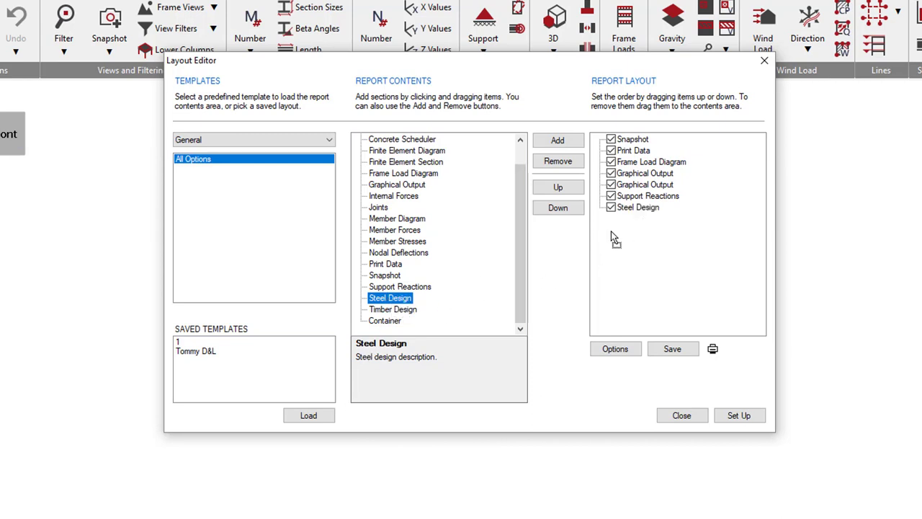
- Configure the first Steel Design as a summary: all briefs, critical portion only in list summary, all filters on with unity above 0.75
click(647, 206)
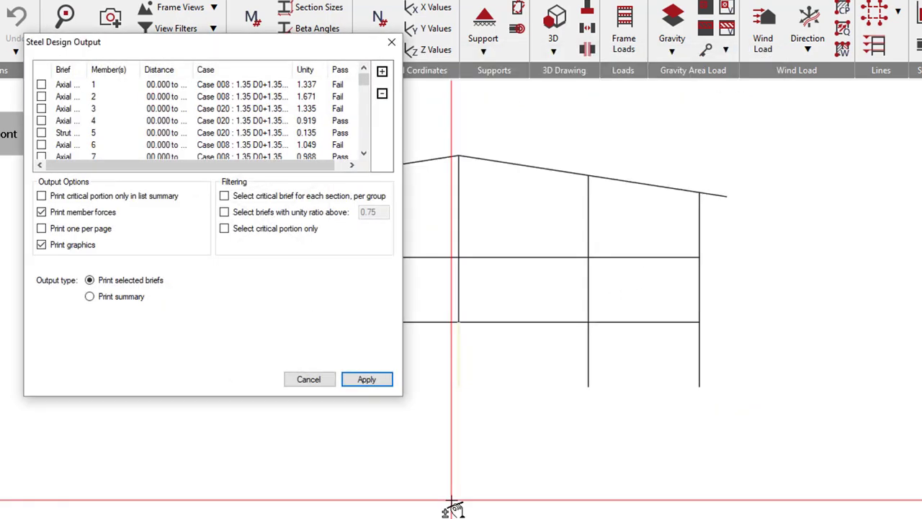
scroll(342, 79, down, 2)
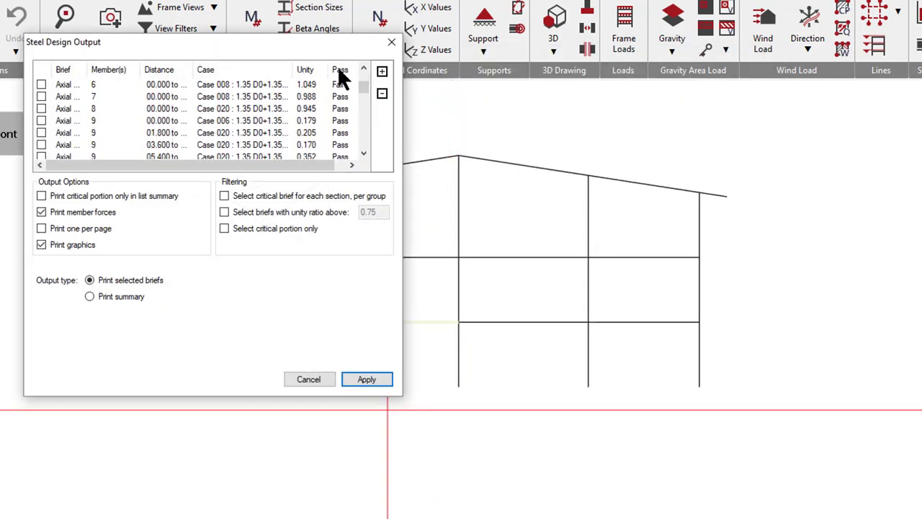
click(383, 73)
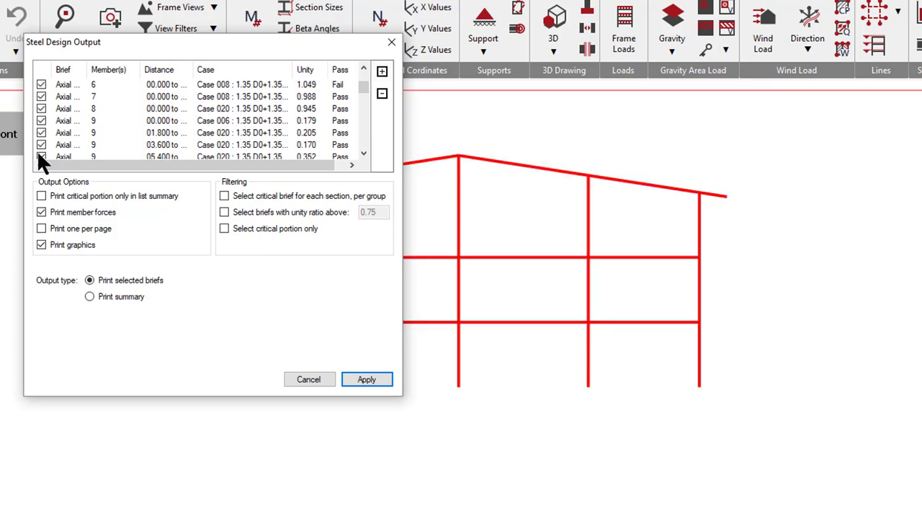
click(224, 213)
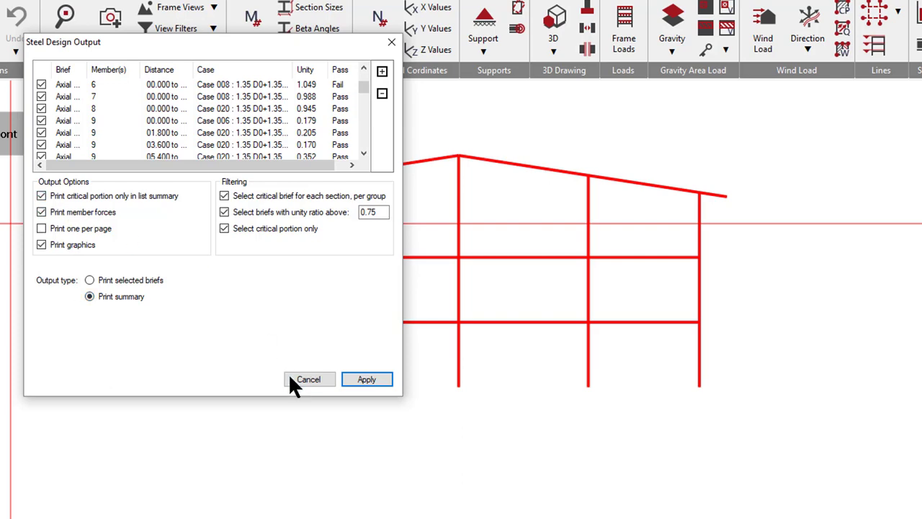
click(364, 379)
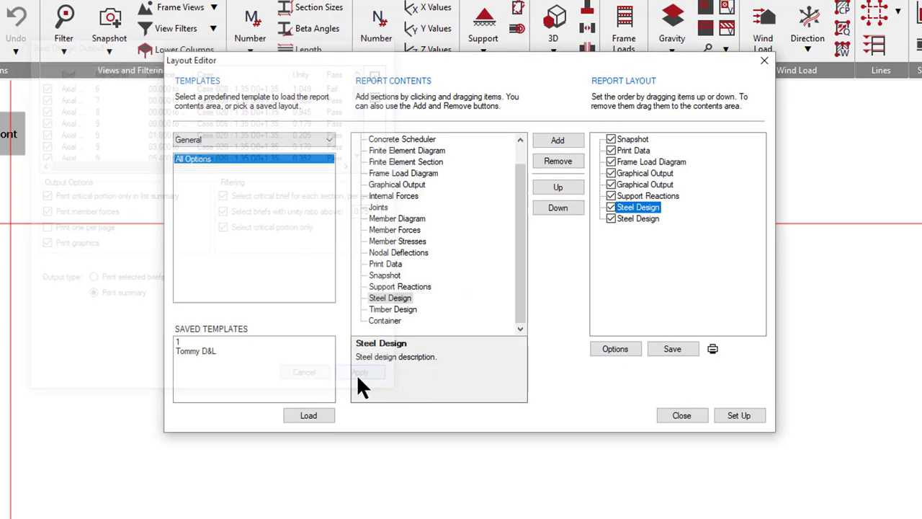
- Configure the second Steel Design to print selected briefs: all briefs, critical portion only in list summary, all filters on with unity above 0.75
double_click(630, 216)
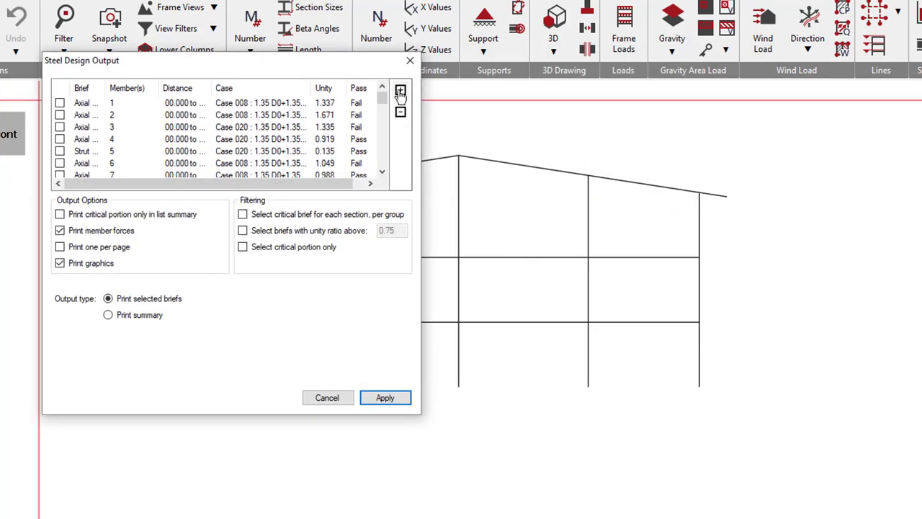
click(401, 91)
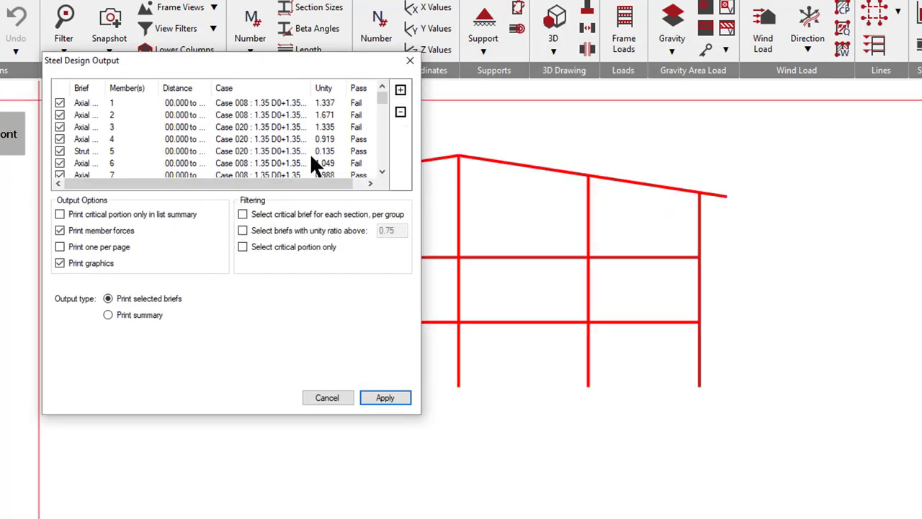
click(242, 230)
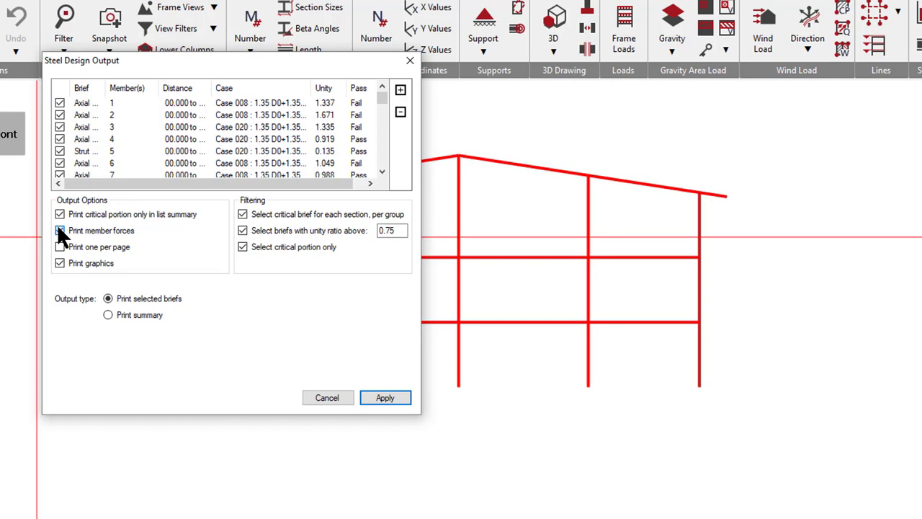
click(108, 298)
click(380, 398)
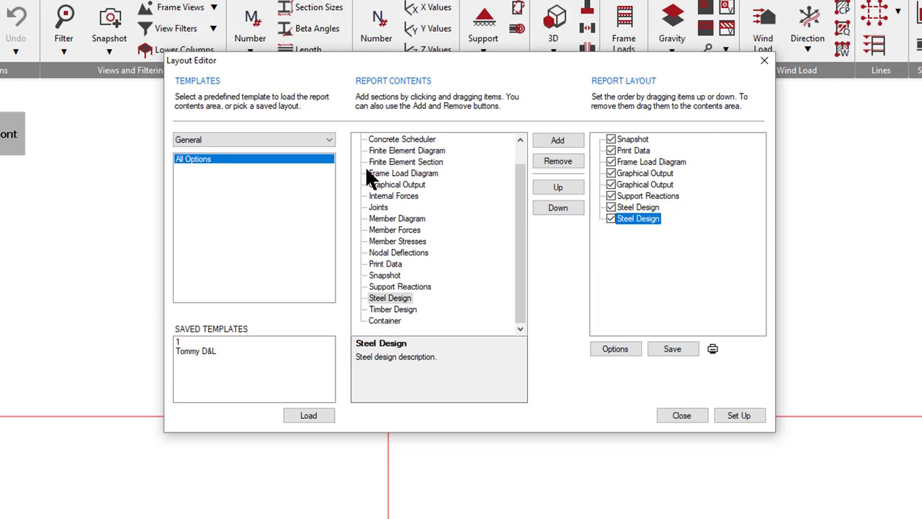
- Add a Concrete Design section below the two Steel Design sections in the report layout
scroll(371, 170, up, 1)
scroll(371, 150, down, 1)
scroll(383, 151, up, 1)
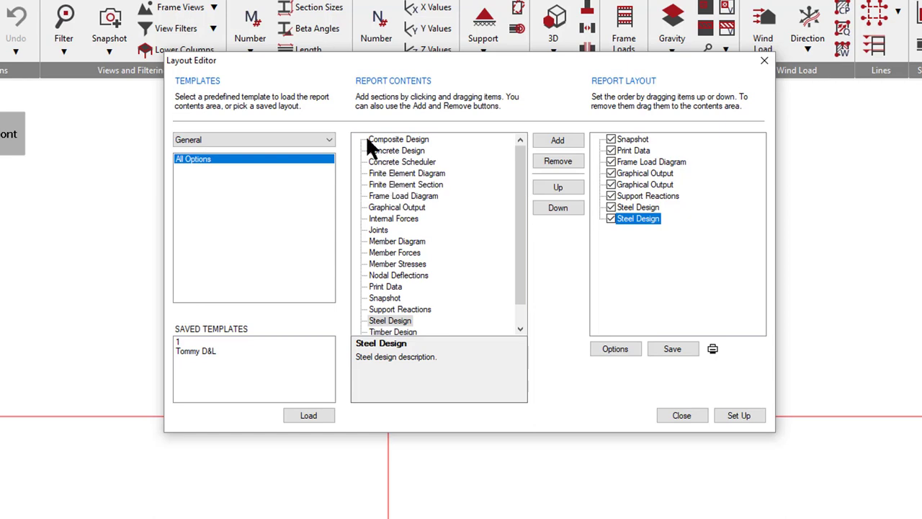
click(394, 151)
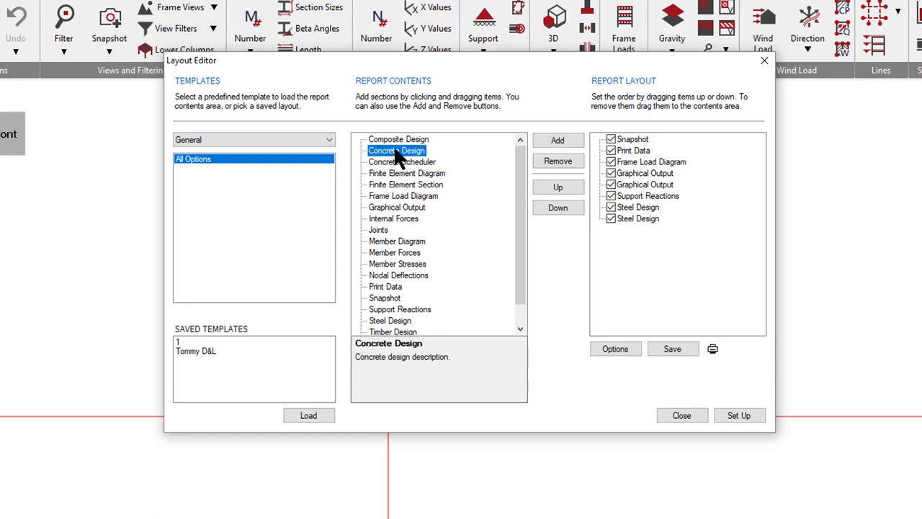
drag(387, 153, 628, 251)
- Set Concrete Design to all briefs, switch off Elevation, the dimensioned section and Envelopes, and apply the options
click(626, 229)
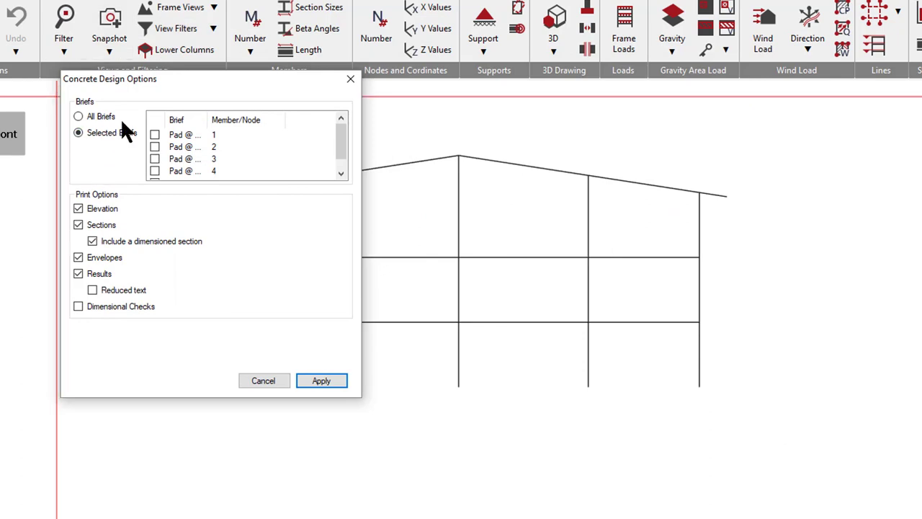
click(101, 117)
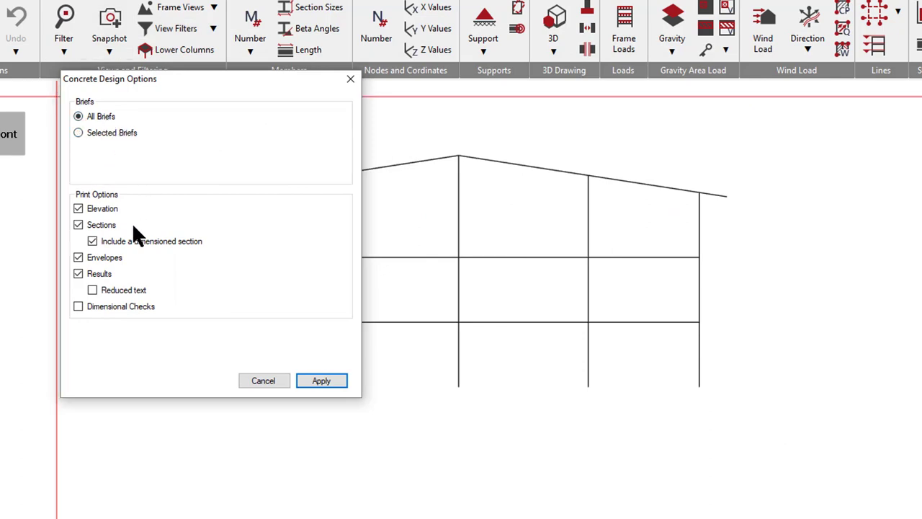
click(78, 208)
click(91, 242)
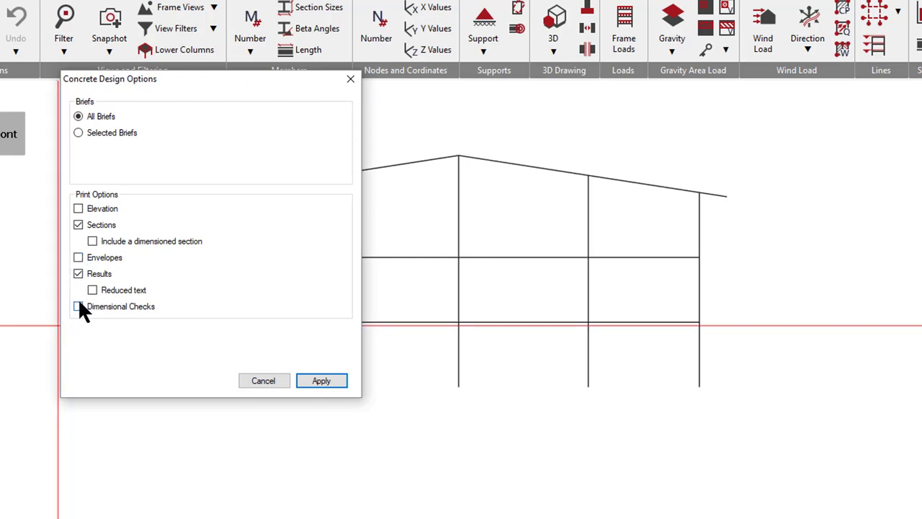
click(317, 380)
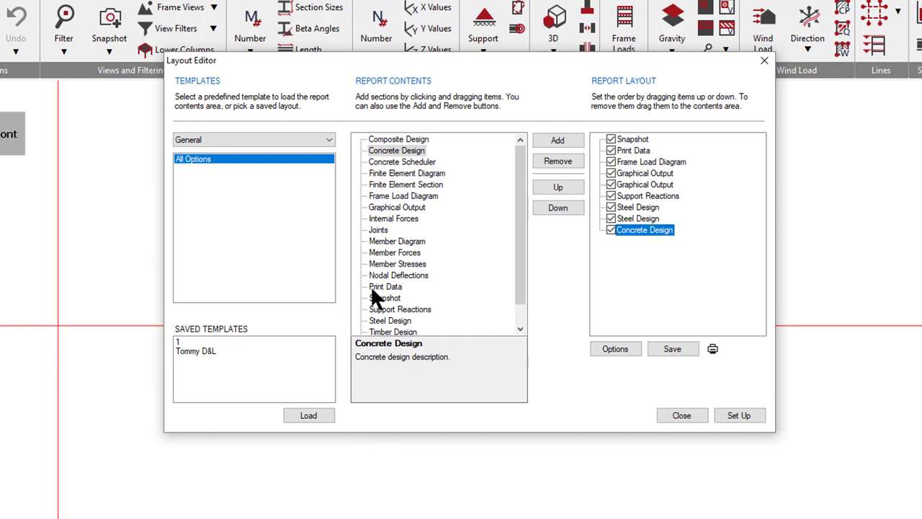
click(286, 141)
click(281, 138)
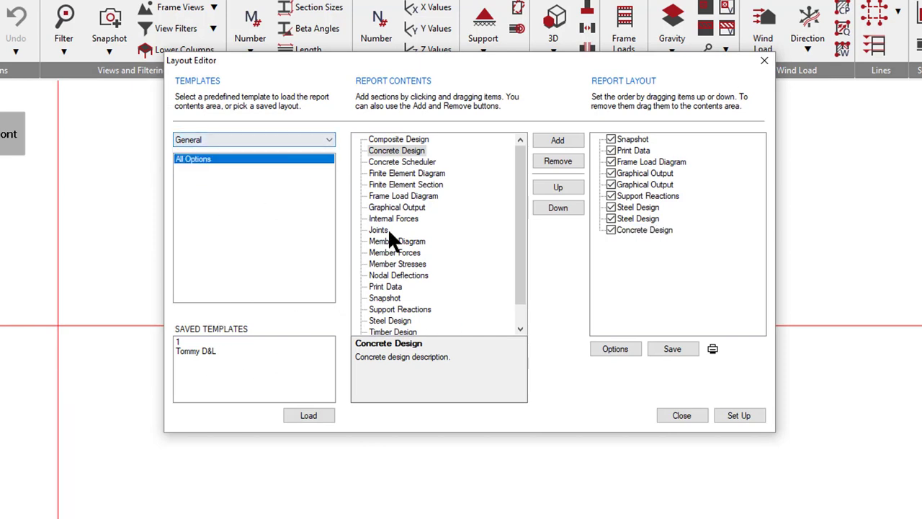
- Add a Joints section to the report layout below Concrete Design
scroll(418, 270, down, 1)
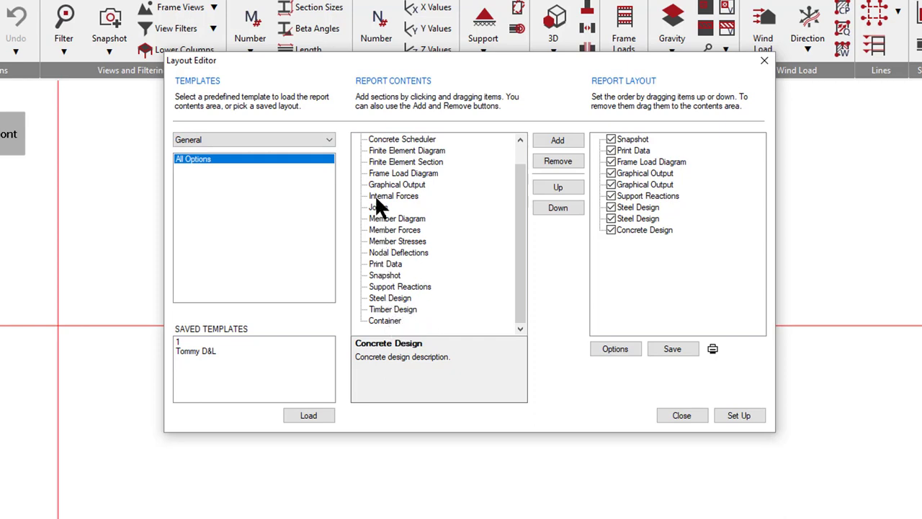
scroll(388, 197, up, 1)
click(377, 227)
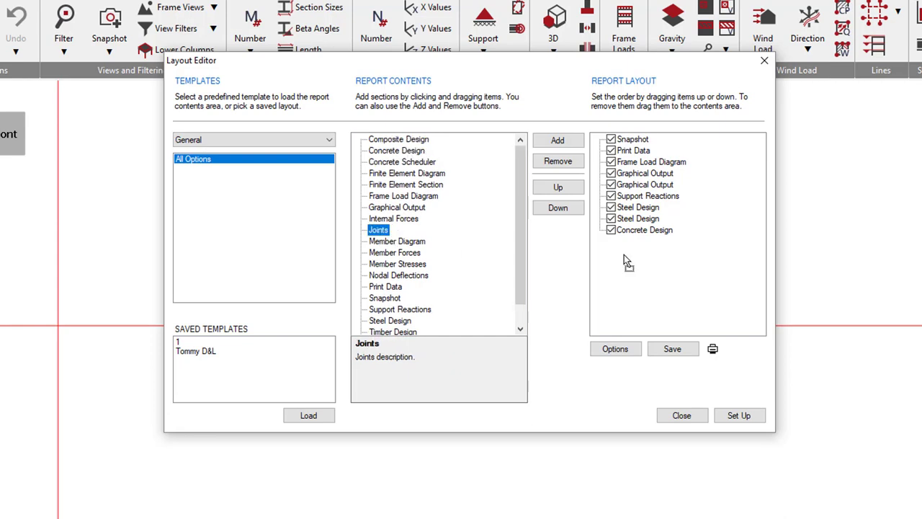
- Move Concrete Design below Joints in the report layout and remove the duplicate Concrete Design section
click(630, 230)
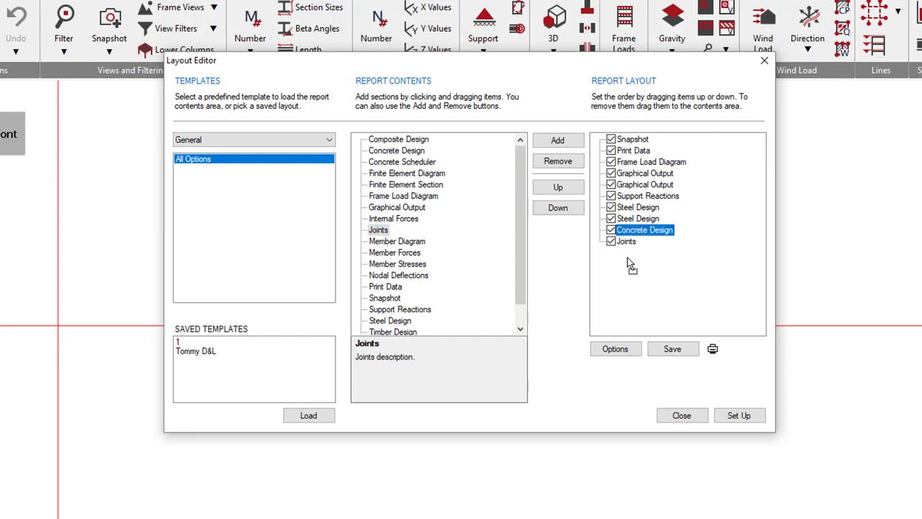
drag(627, 258, 628, 257)
click(628, 227)
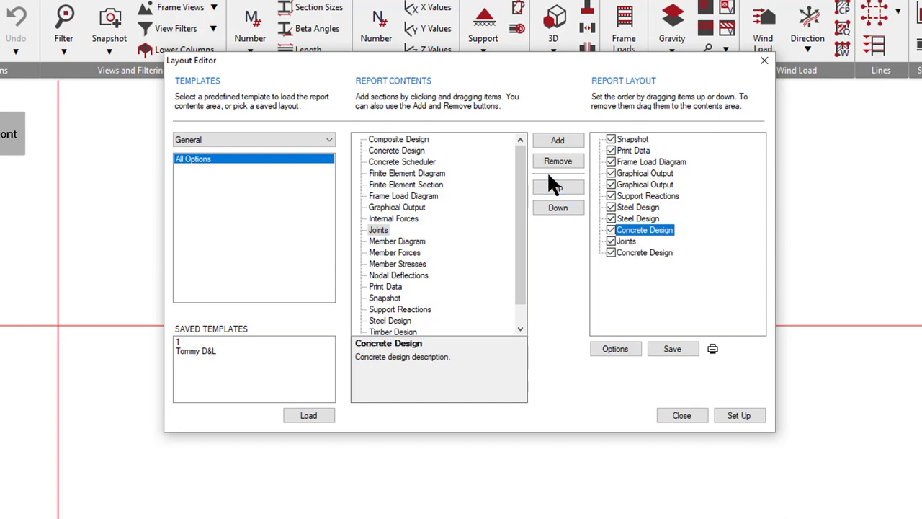
click(564, 205)
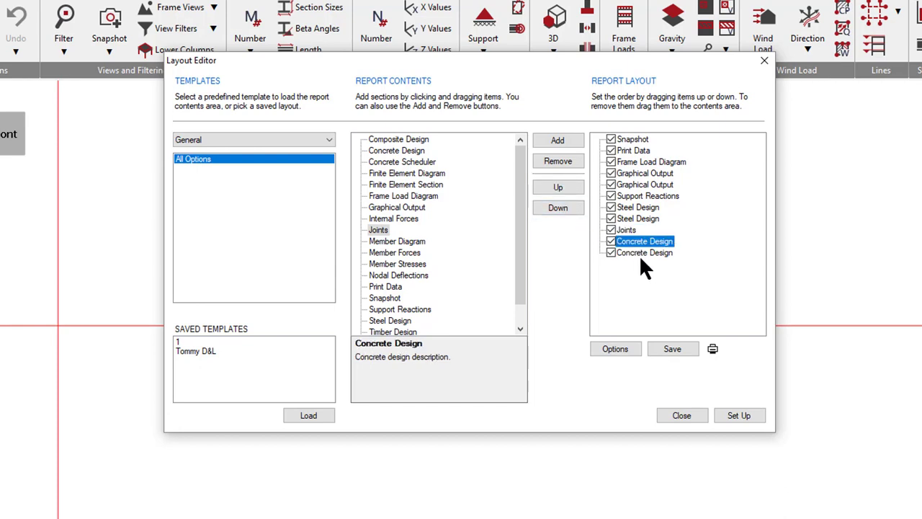
click(630, 249)
click(561, 160)
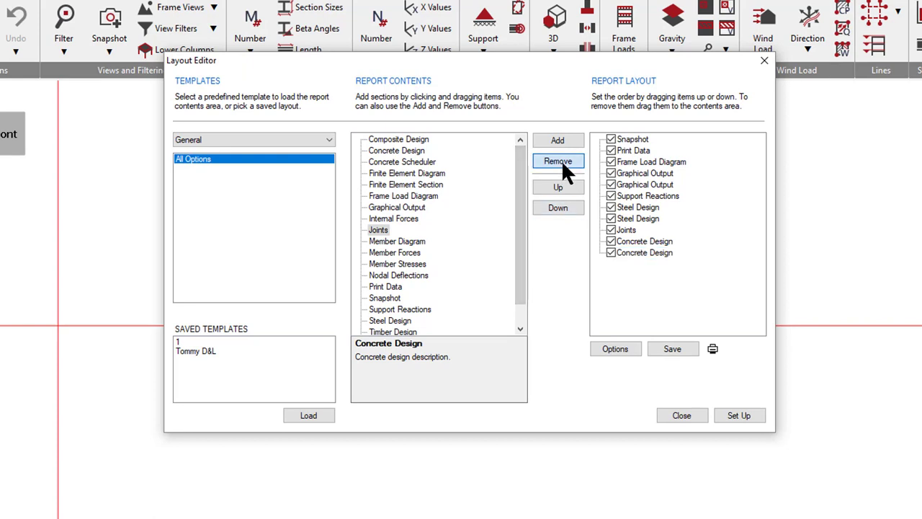
- Apply the Joints options with all briefs, graphics and summary output without a full page graphic, and selected load cases
click(629, 232)
double_click(626, 231)
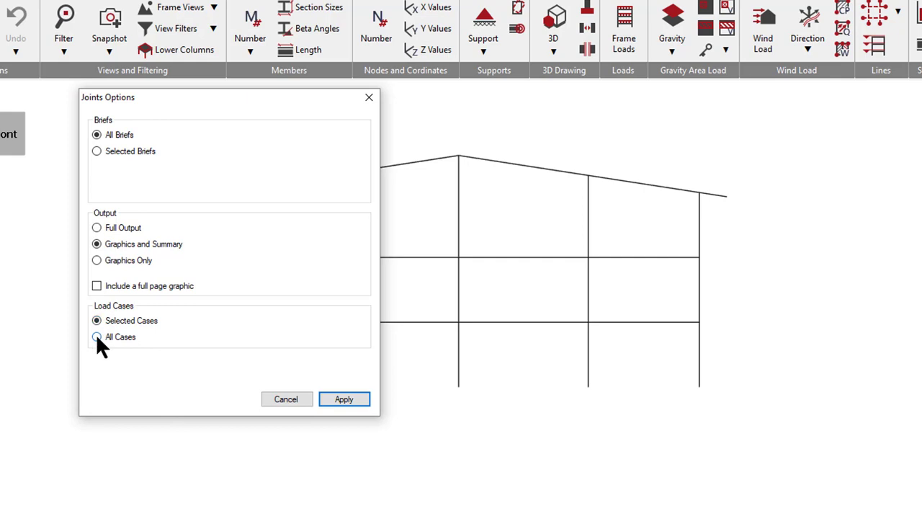
click(339, 396)
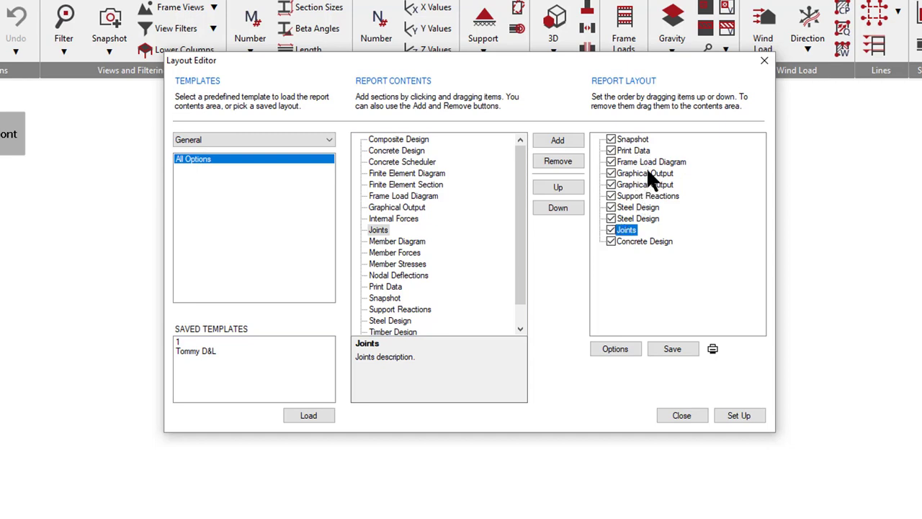
- Set the report's printer to PDFCreator in the print settings and save them
click(712, 351)
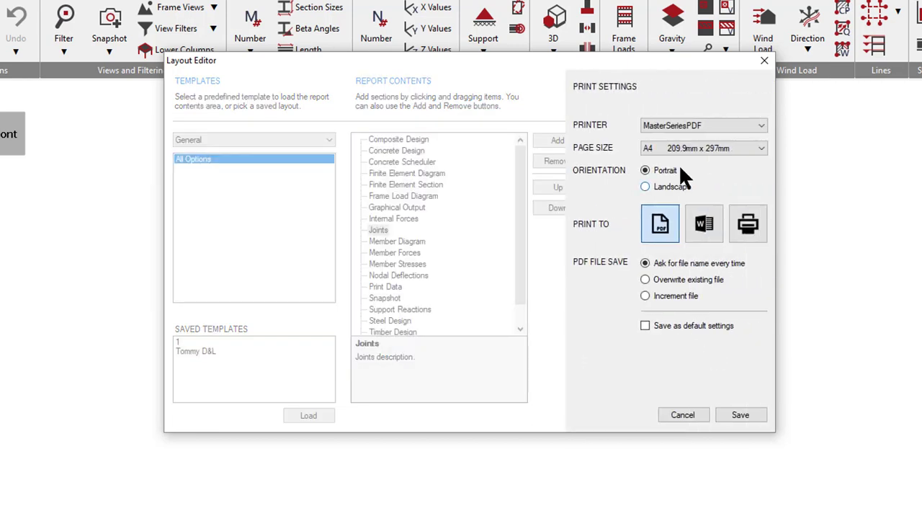
click(684, 126)
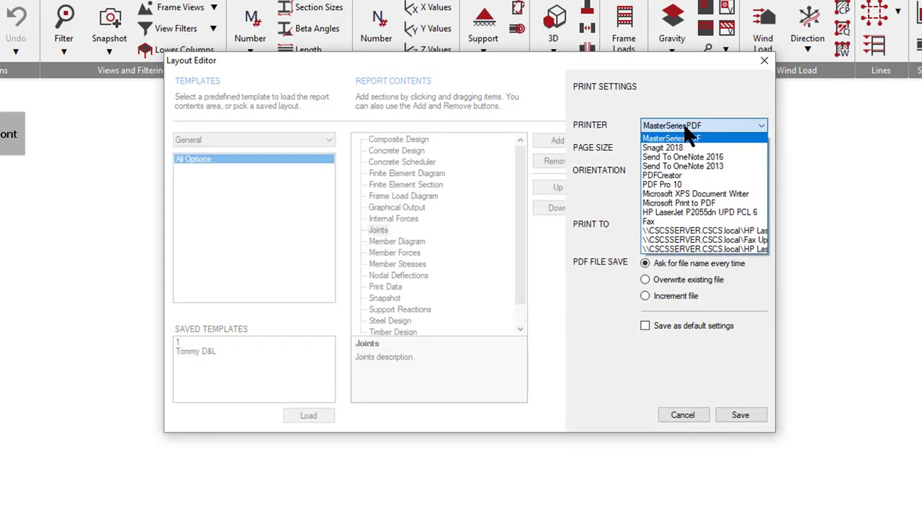
click(661, 175)
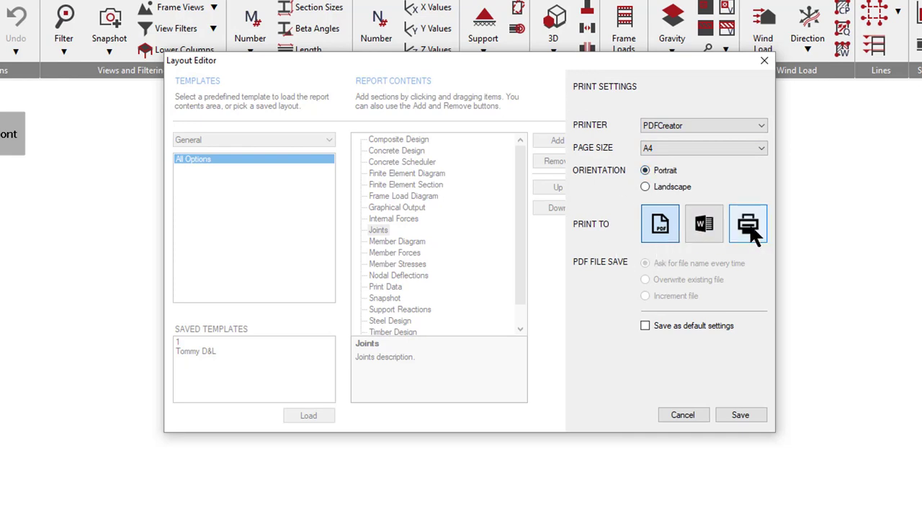
click(733, 411)
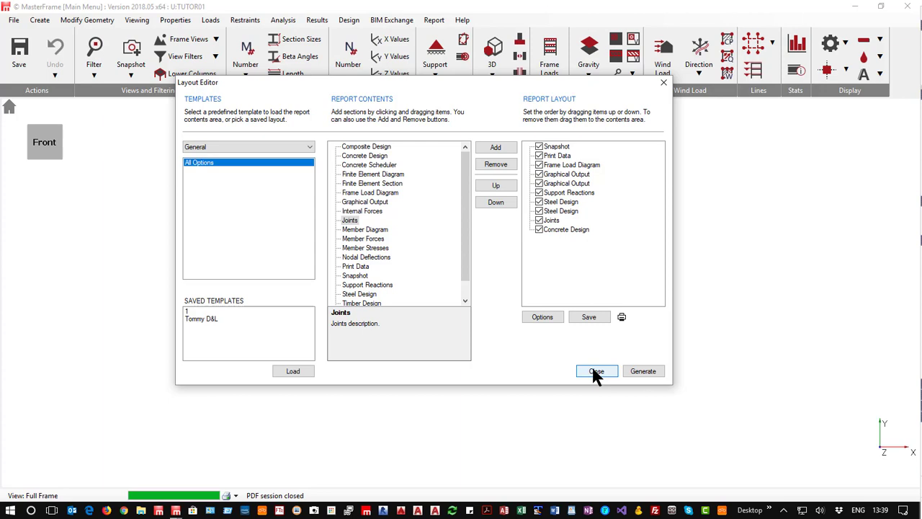
- Generate the report, dismiss the Load Diagram window and save the output as document.pdf in the Desktop folder with PDFCreator
click(642, 368)
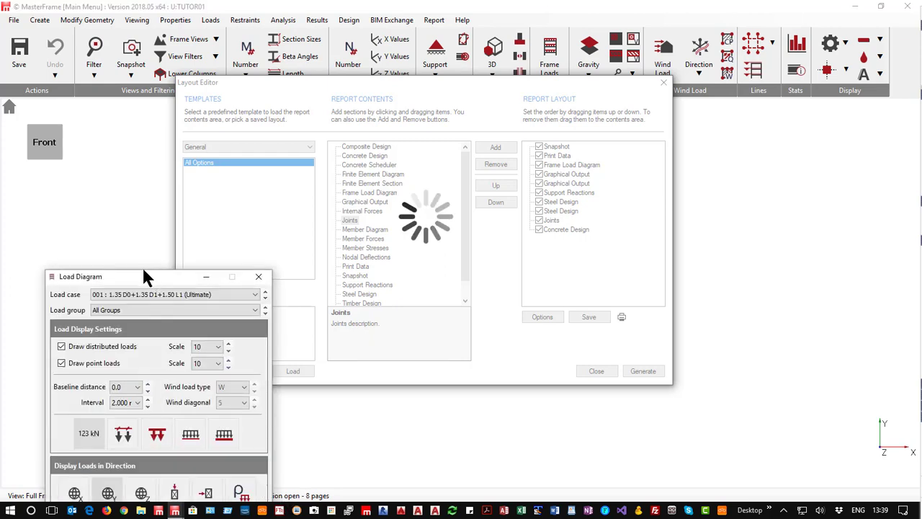
click(257, 278)
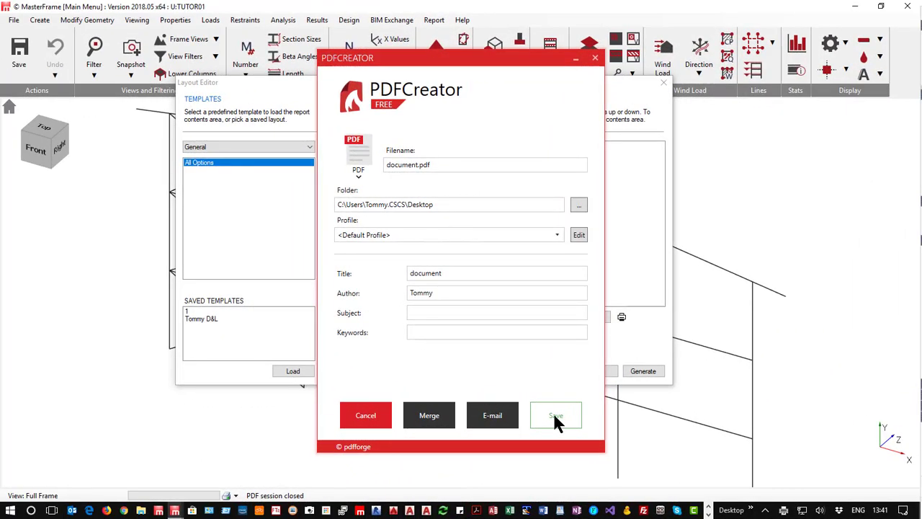
click(554, 416)
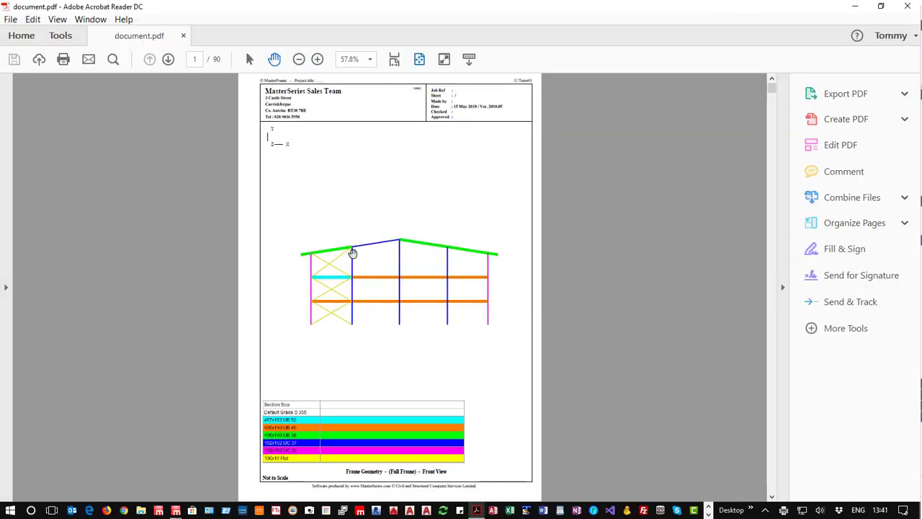
- Review the report's opening pages in Acrobat Reader: frame snapshot, load cases, load diagram, bending moment and deflection envelopes, and support reactions
scroll(396, 273, down, 2)
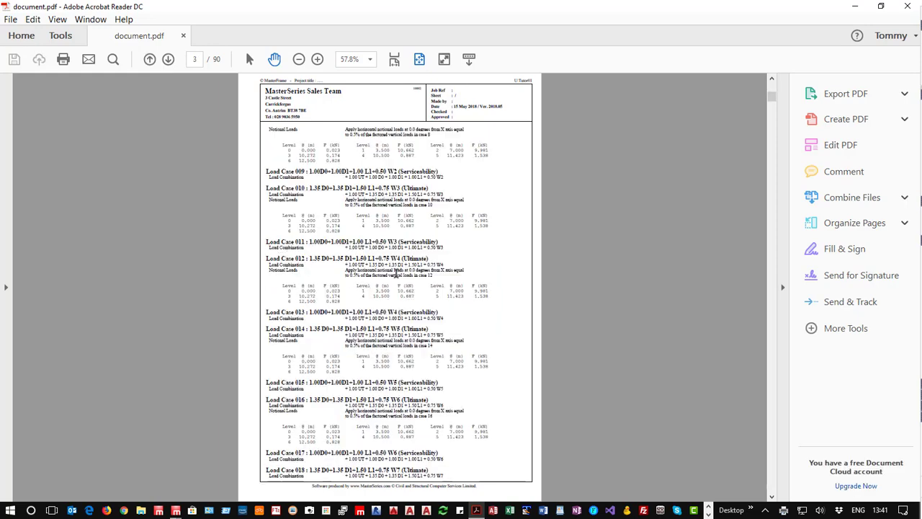
scroll(395, 273, up, 2)
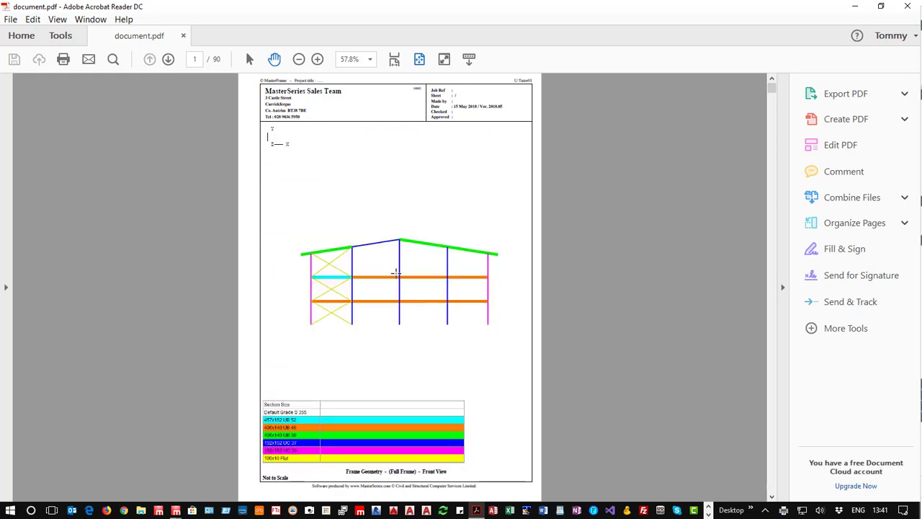
scroll(396, 273, down, 1)
scroll(398, 193, down, 5)
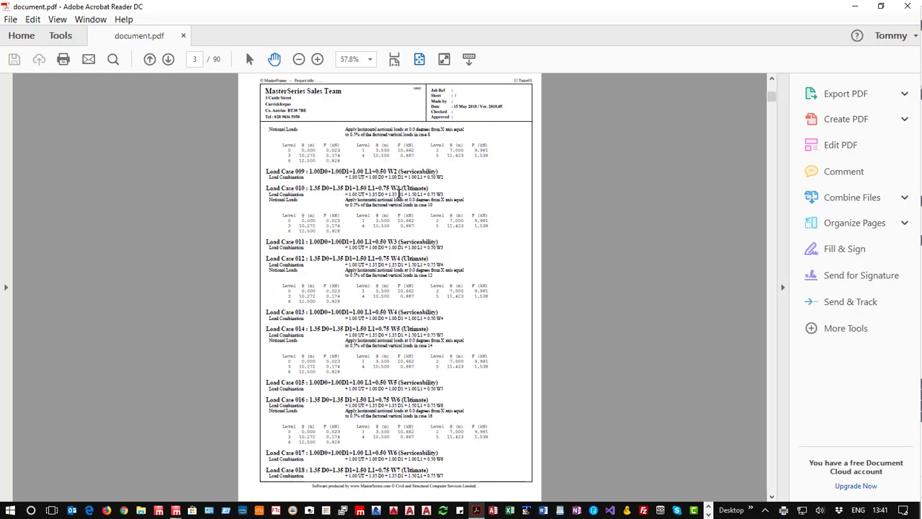
scroll(398, 194, down, 1)
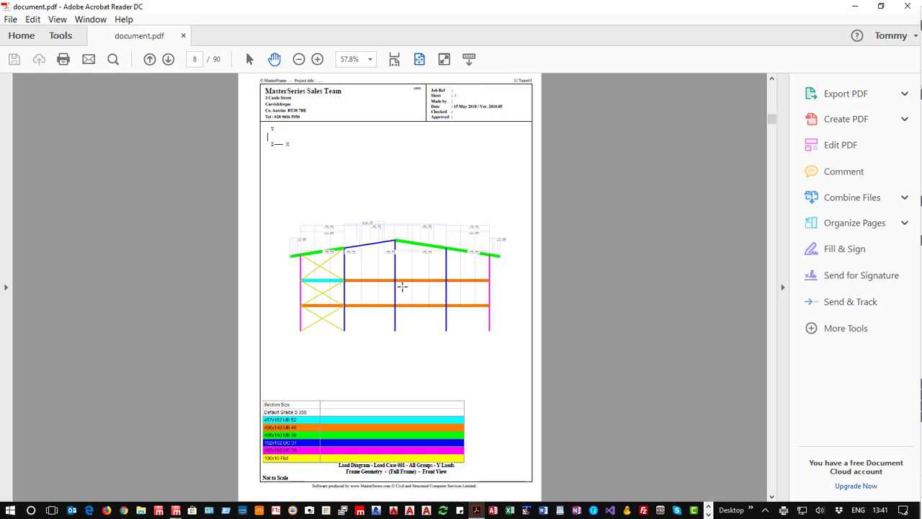
scroll(402, 286, down, 1)
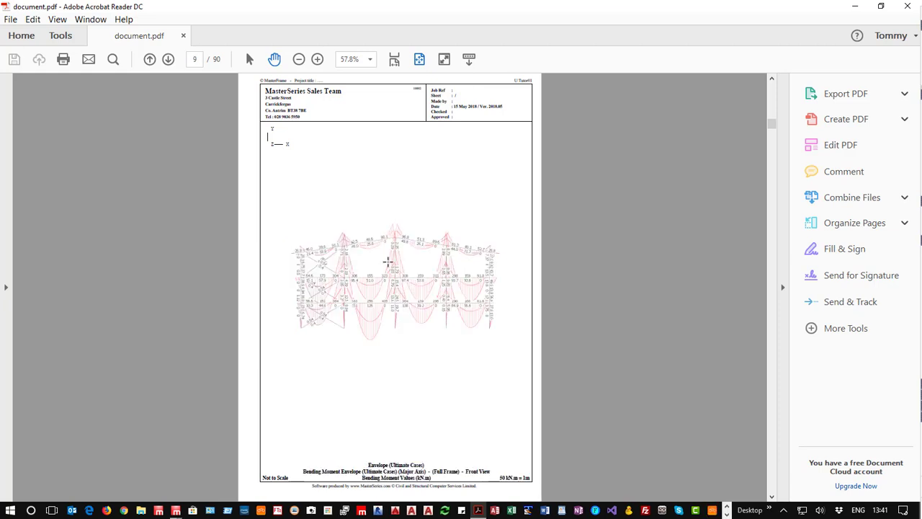
scroll(390, 265, down, 1)
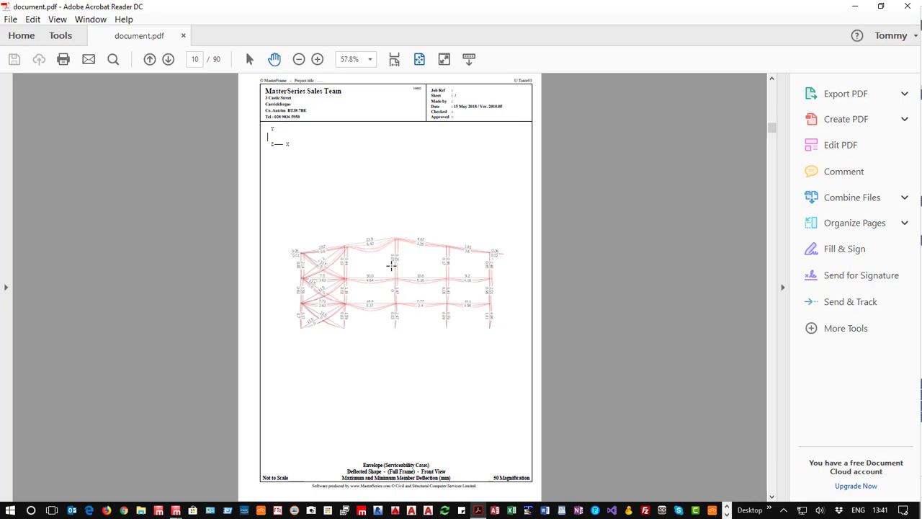
scroll(391, 266, down, 1)
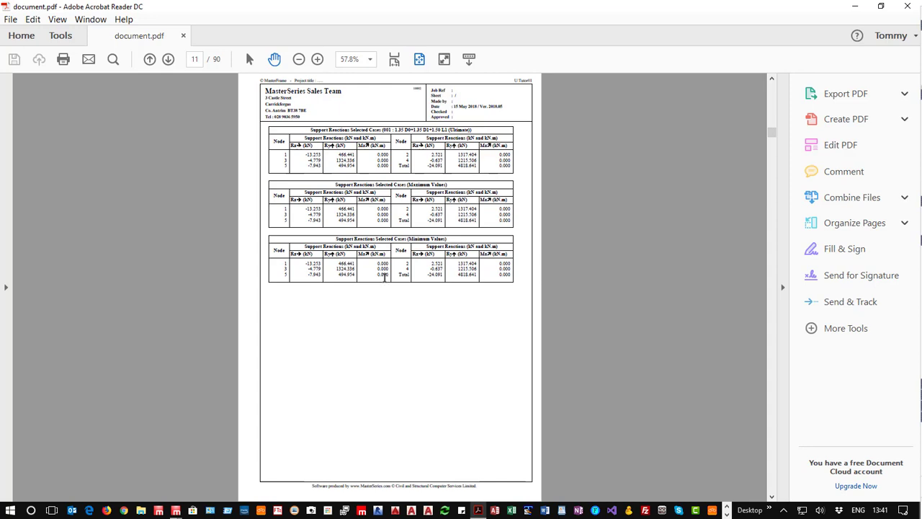
- Examine the steel design pages, from the list of checks summary through the individual member design checks
scroll(384, 278, down, 1)
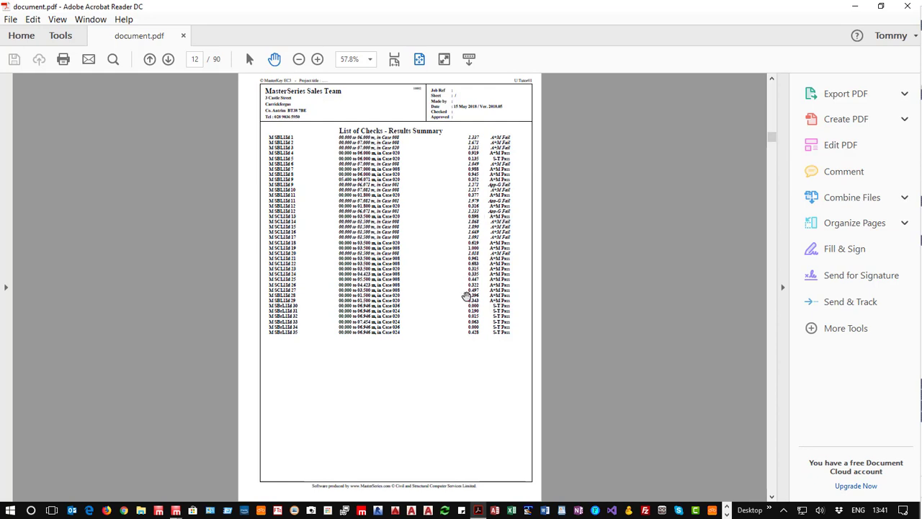
scroll(463, 295, down, 1)
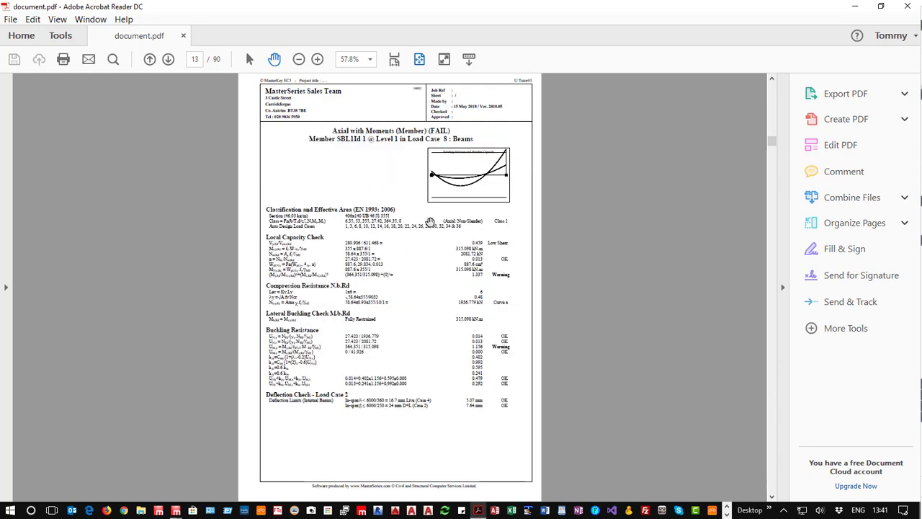
scroll(430, 222, down, 2)
scroll(430, 222, down, 5)
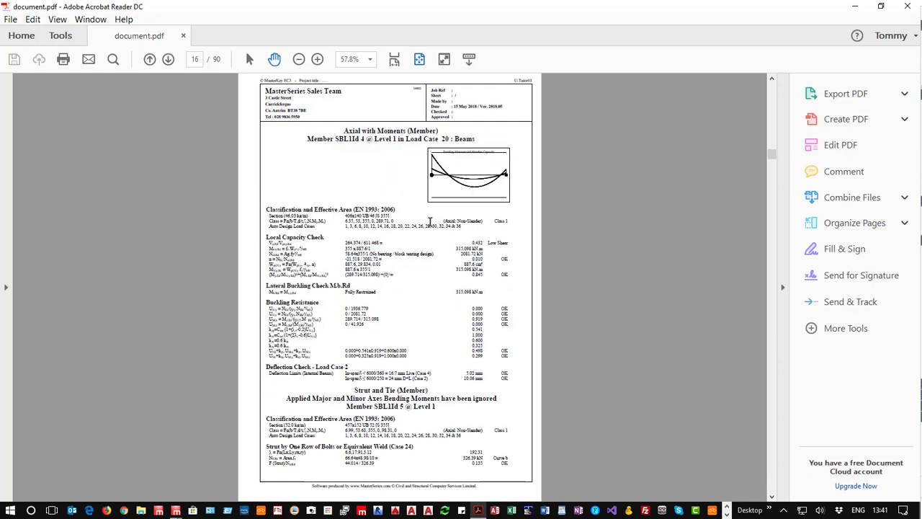
scroll(430, 222, down, 6)
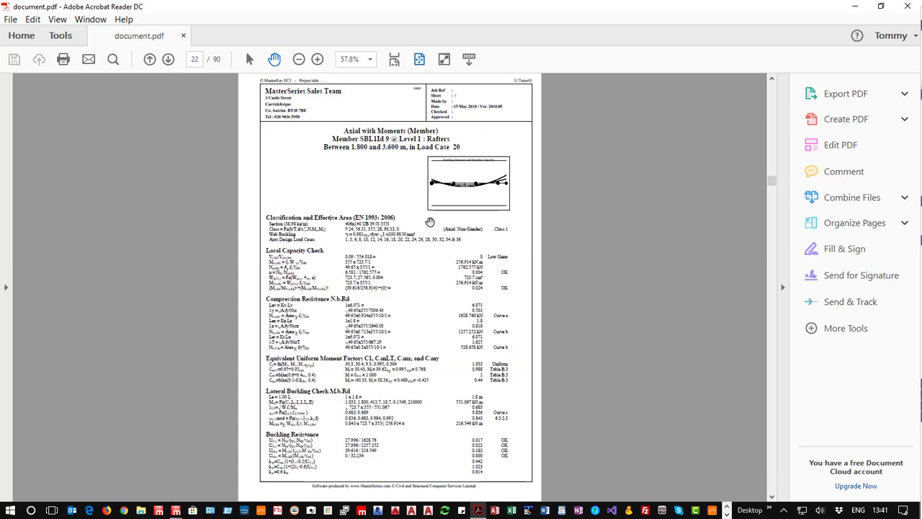
scroll(431, 222, down, 3)
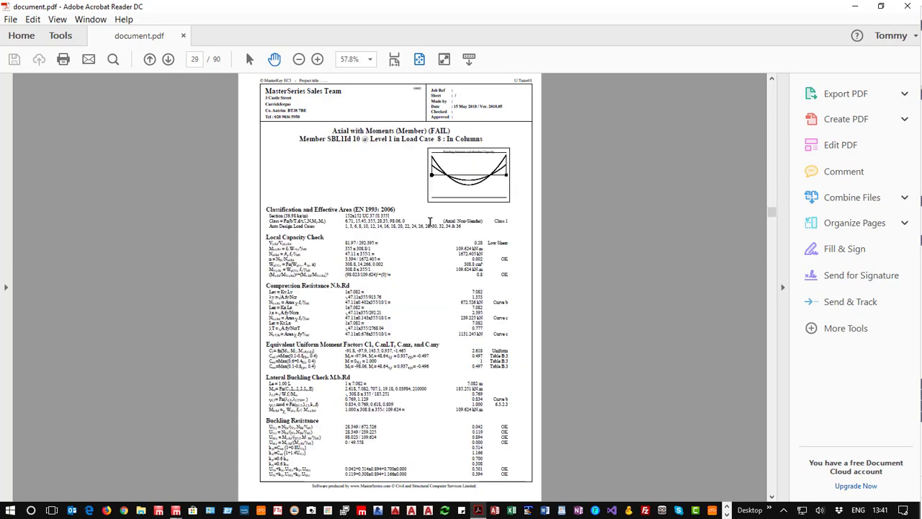
scroll(430, 222, down, 12)
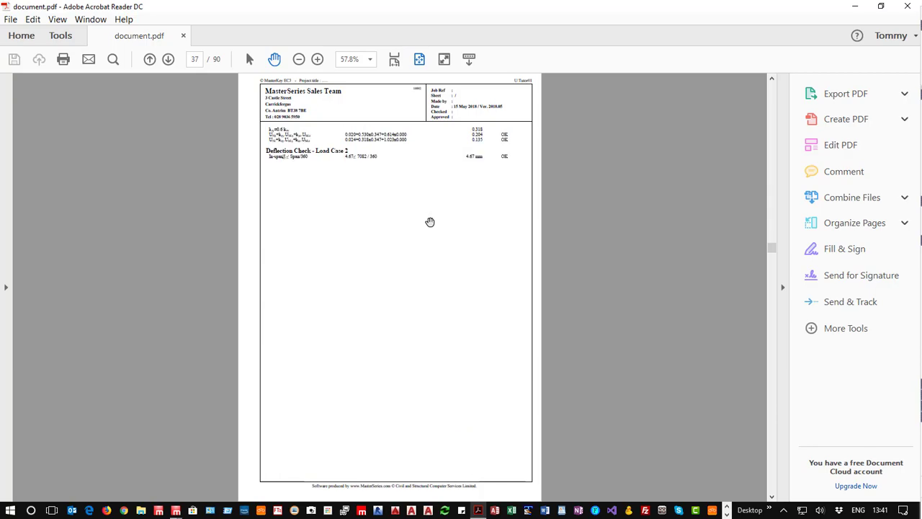
scroll(430, 222, down, 20)
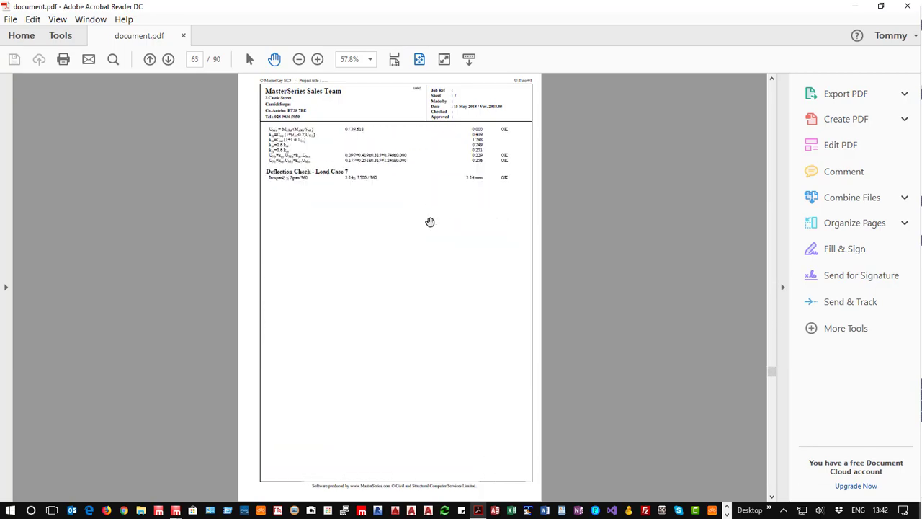
scroll(430, 222, down, 9)
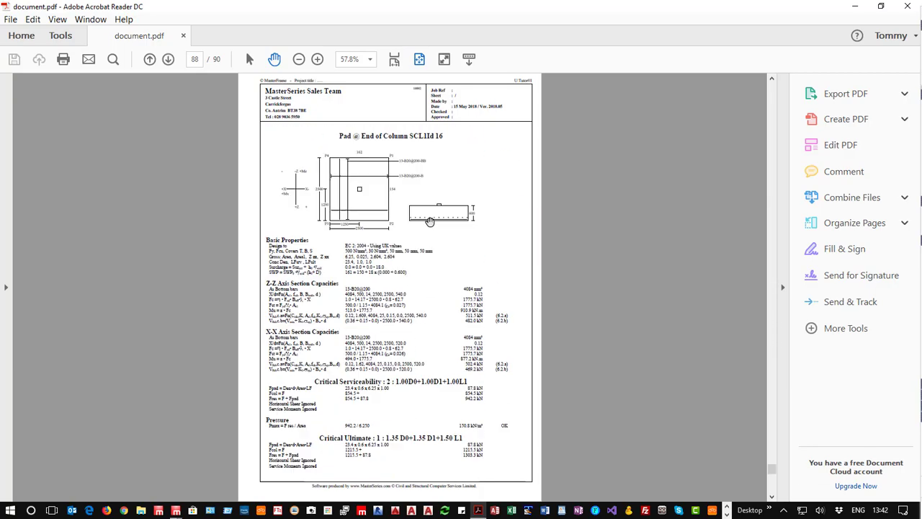
- Examine the joint pages for beam-to-column and base plate connections, and the concrete pad design pages up to the report's end
scroll(431, 222, up, 3)
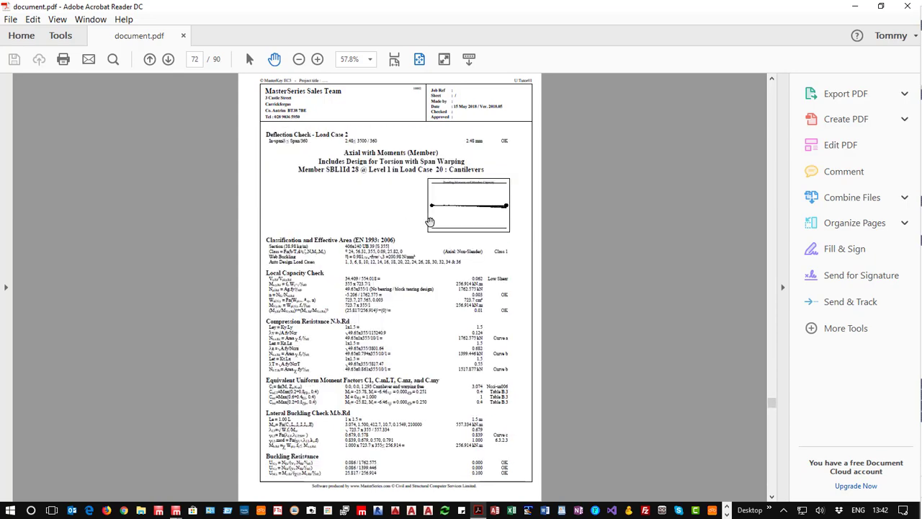
scroll(431, 222, down, 3)
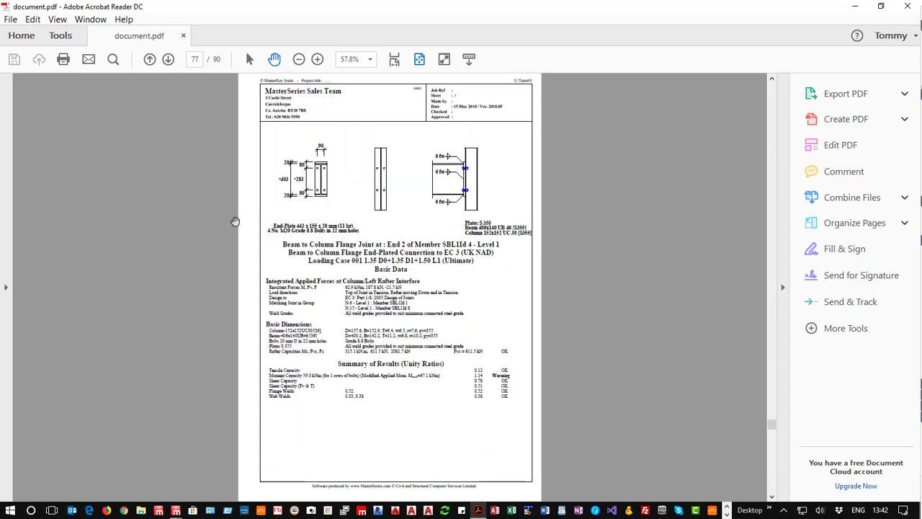
scroll(473, 202, down, 1)
scroll(460, 201, up, 1)
scroll(445, 275, down, 1)
scroll(446, 275, down, 2)
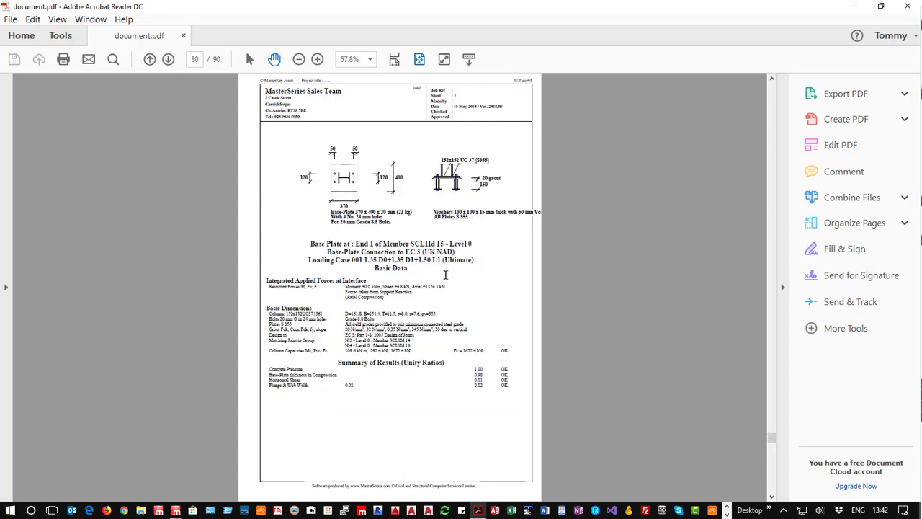
scroll(446, 275, down, 1)
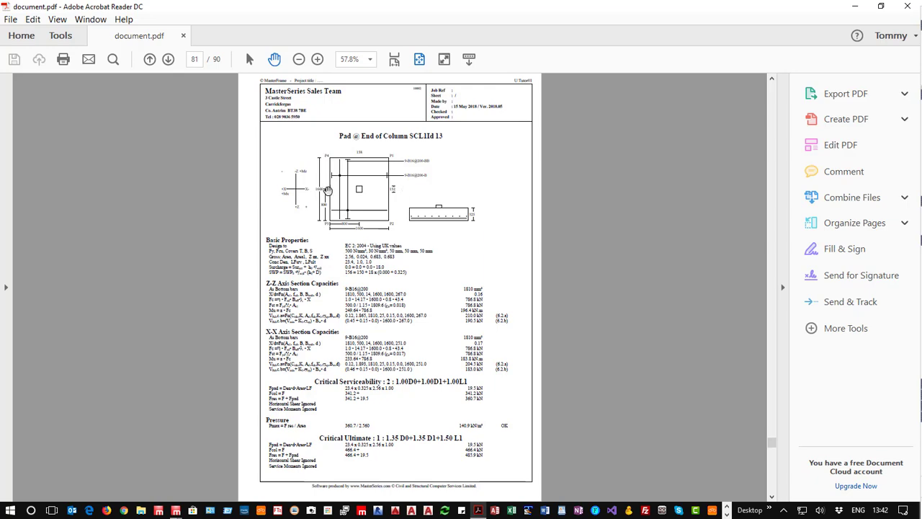
scroll(395, 256, down, 2)
scroll(395, 255, down, 7)
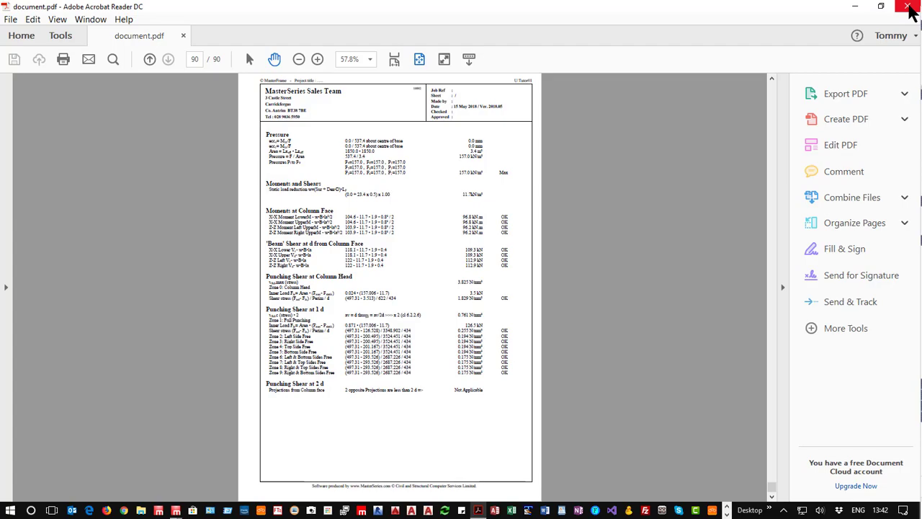
- Minimise the PDF report and dismiss the PDFCreator quick actions to return to the Layout Editor in MasterFrame
click(854, 8)
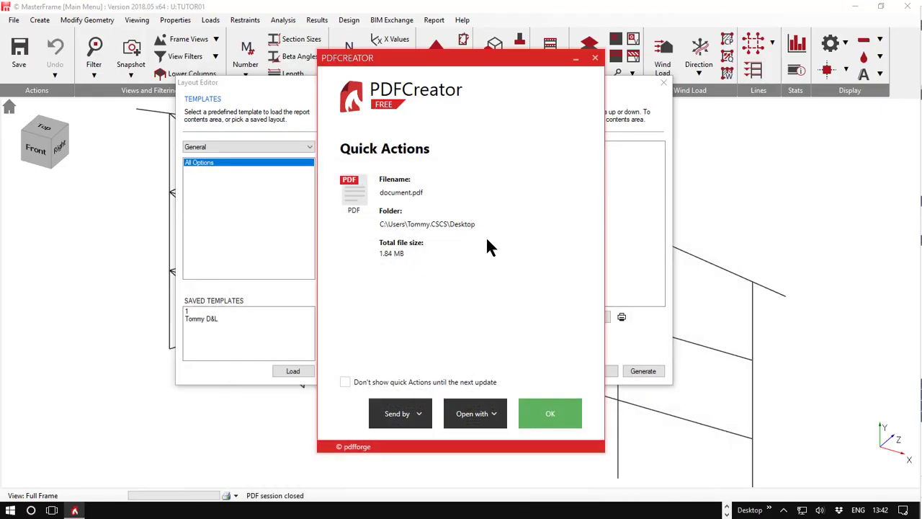
click(555, 414)
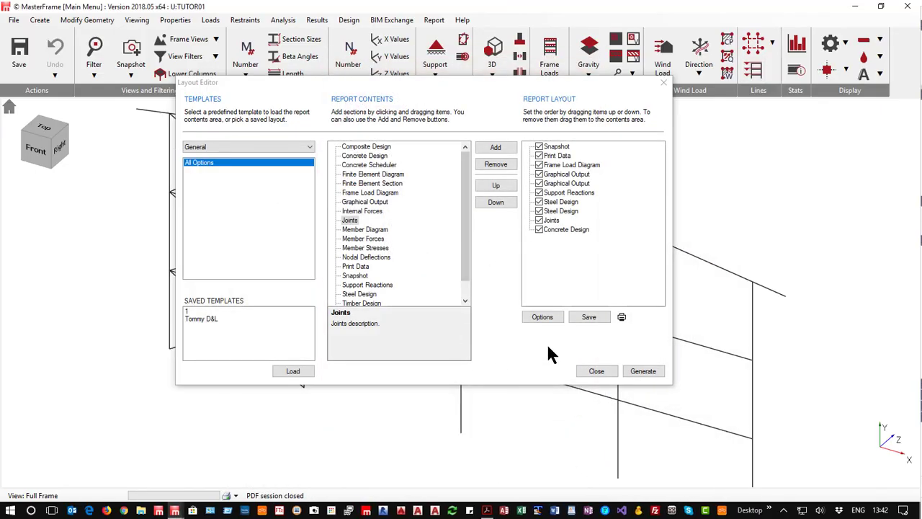
- Save the report layout as a template named "Steel 2D frame", and close the Layout Editor, keeping the changes
click(588, 317)
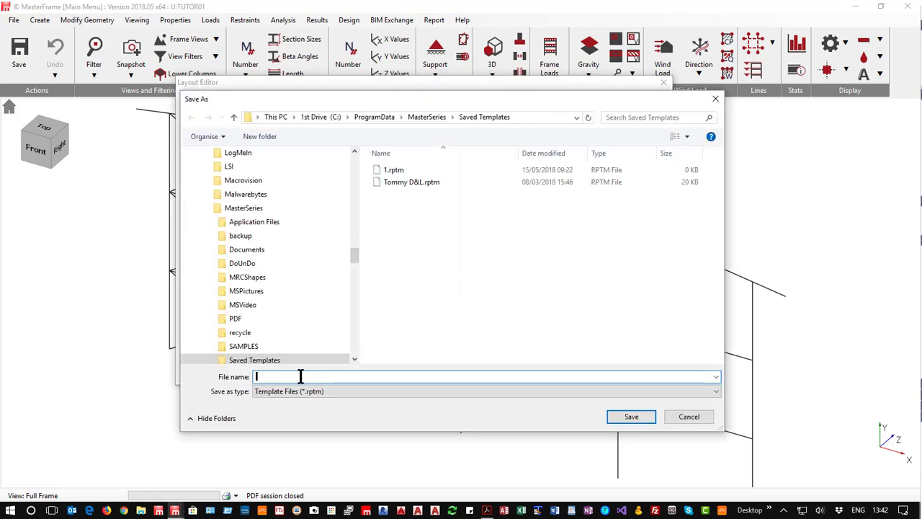
text(Steel)
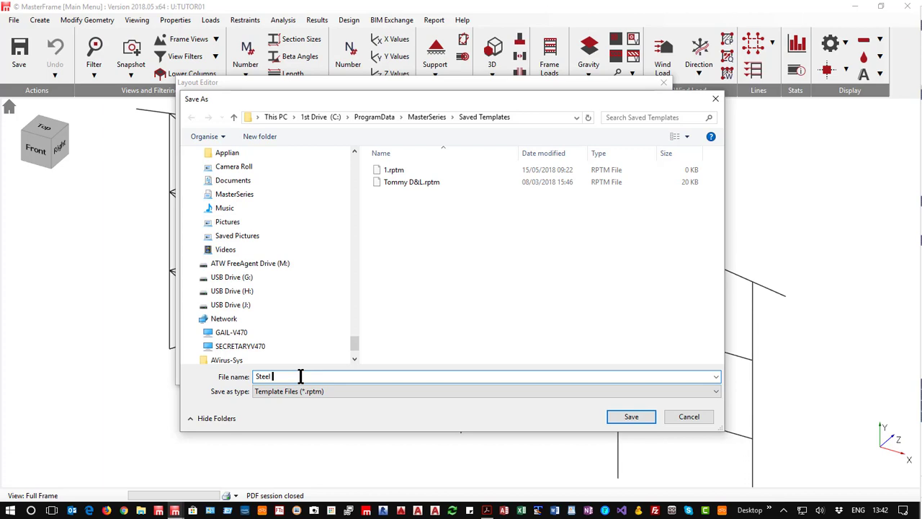
text( 2D frame)
click(616, 416)
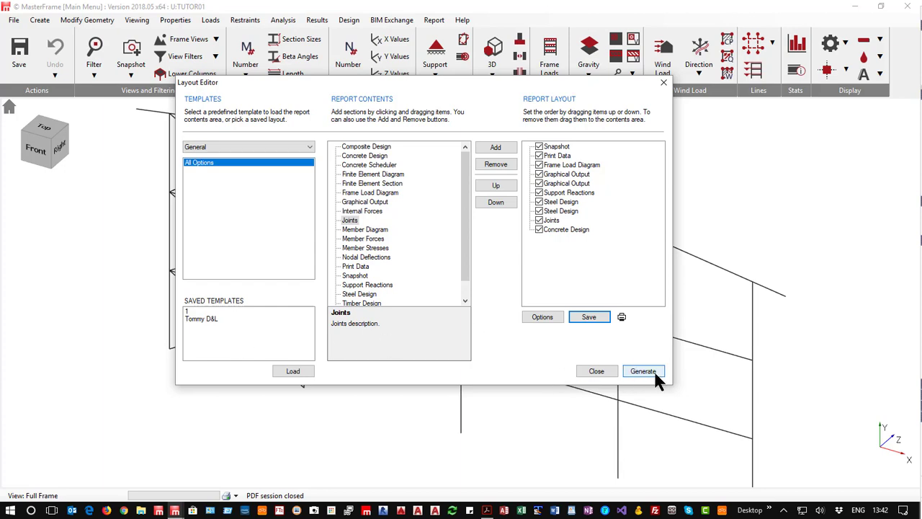
click(588, 370)
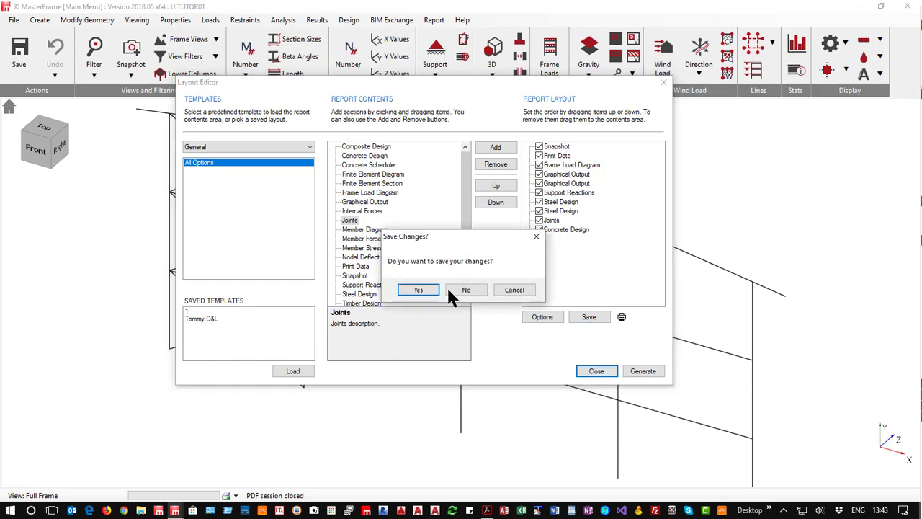
click(425, 283)
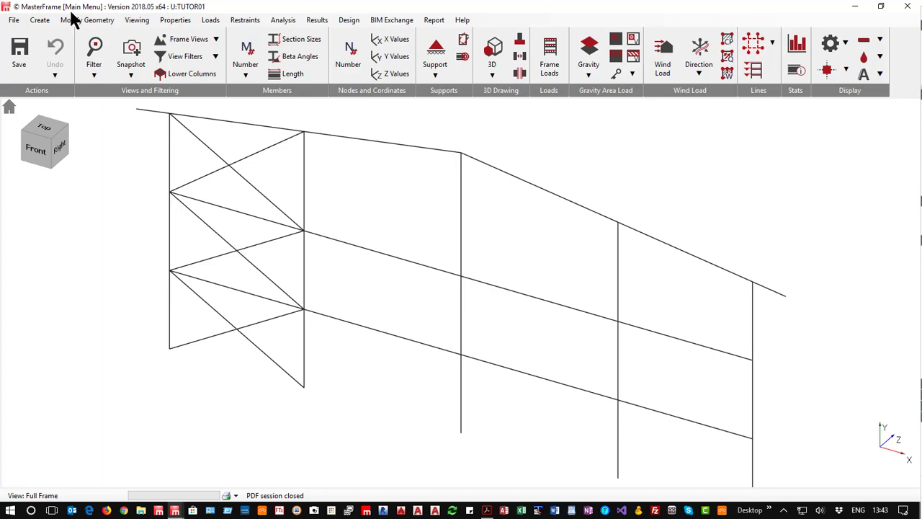
- View the bracing members defined for wind panel loading on the frame
click(172, 23)
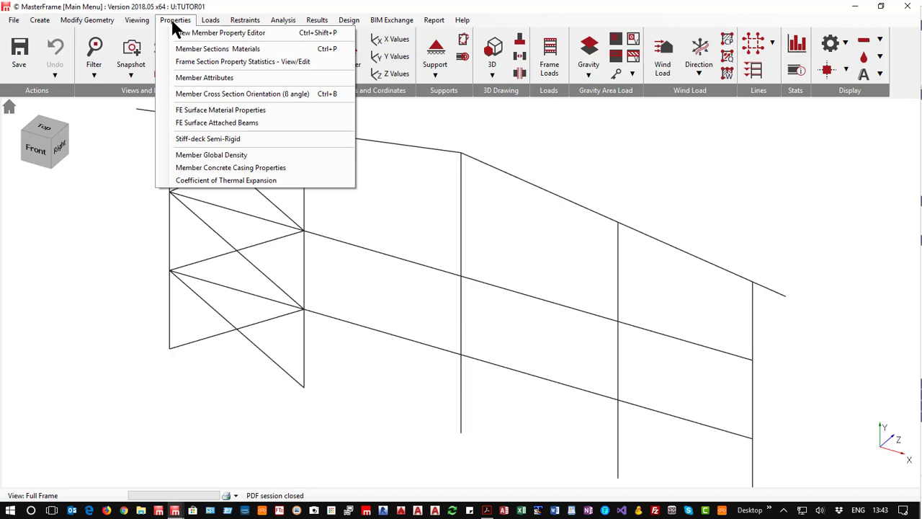
mouse_move(209, 23)
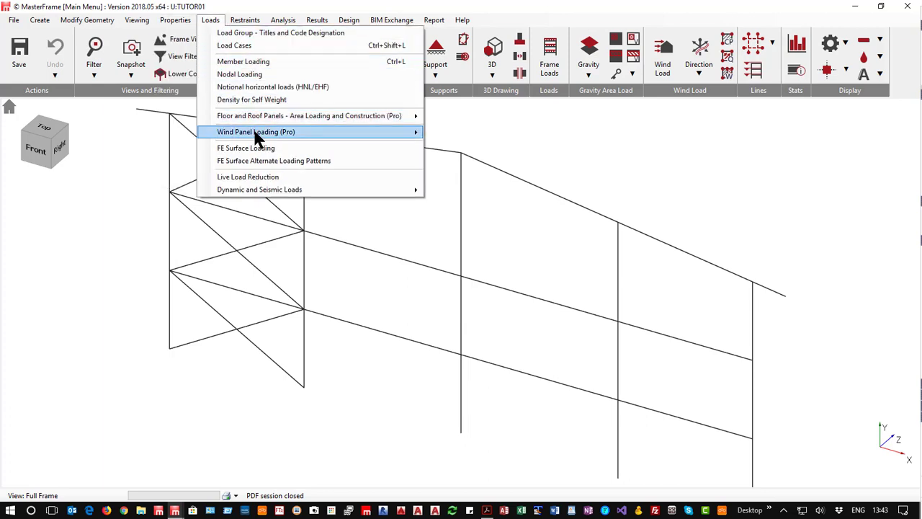
mouse_move(272, 117)
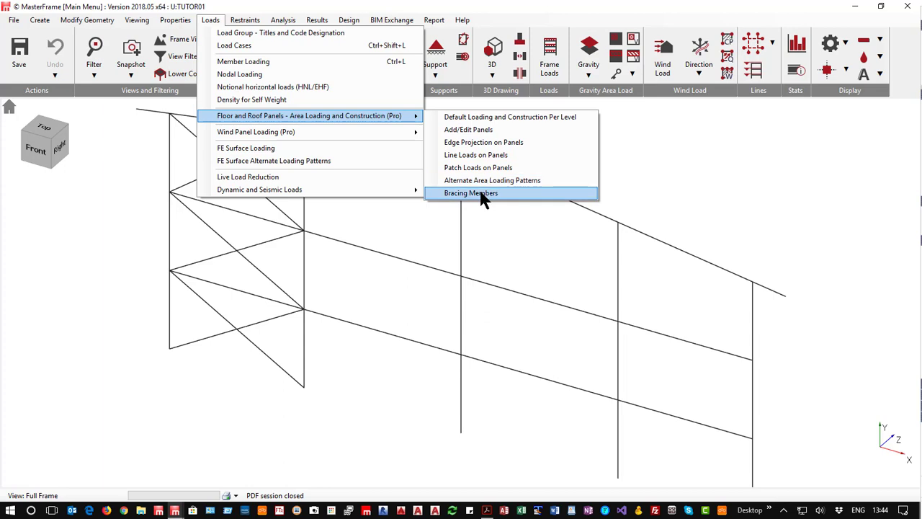
mouse_move(252, 134)
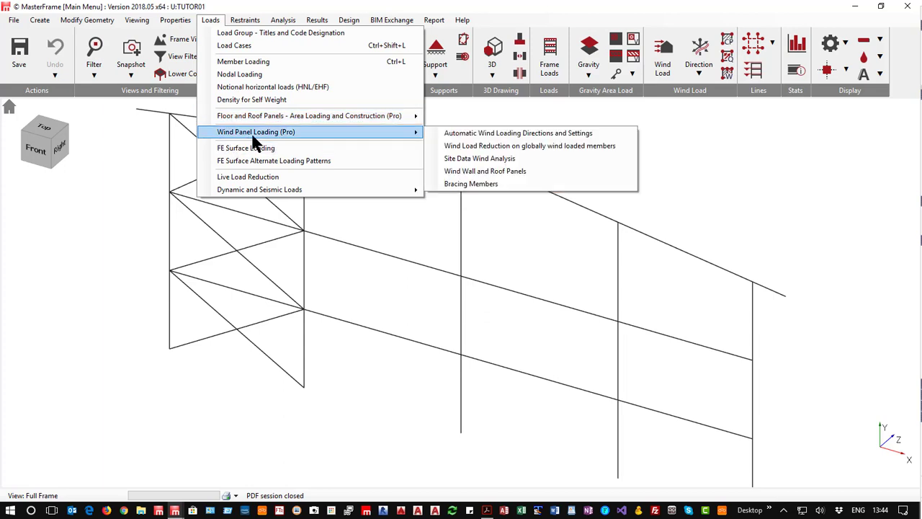
click(477, 185)
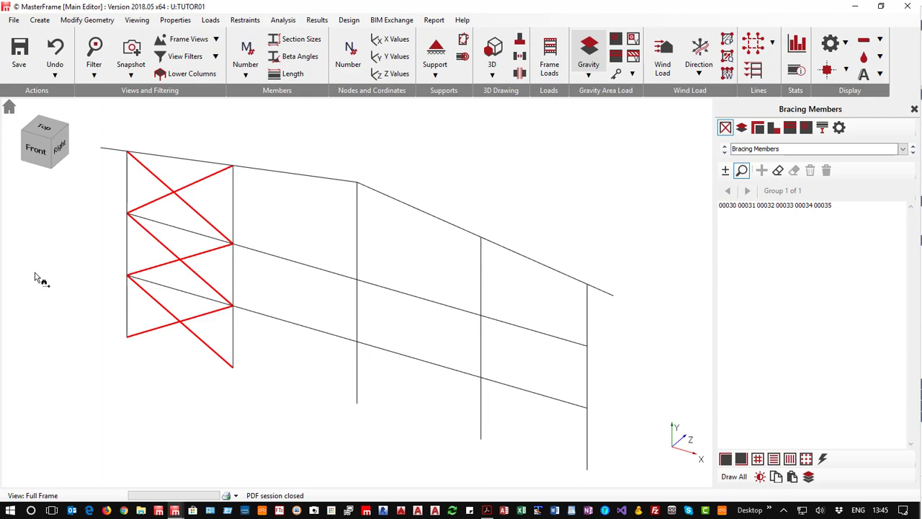
- Reopen the Report Generator and add Graphical Output and Finite Element Diagram to a new report layout
click(434, 23)
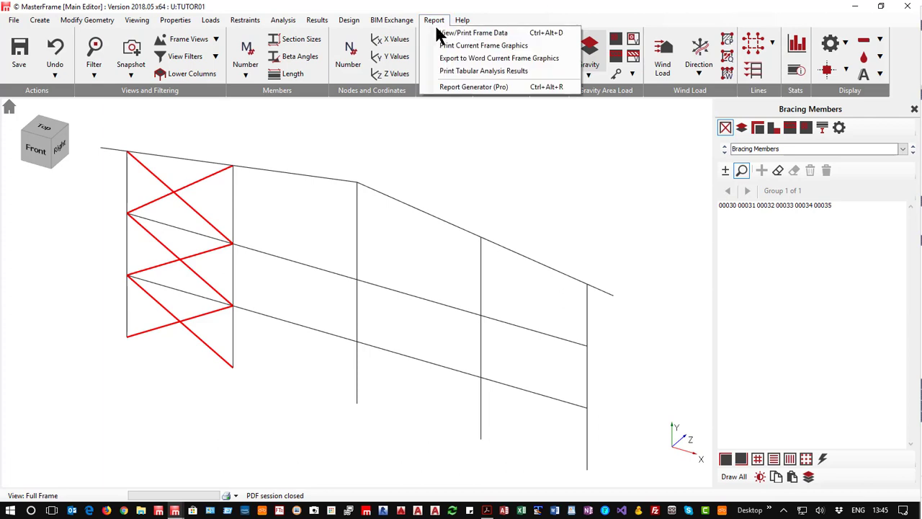
click(469, 88)
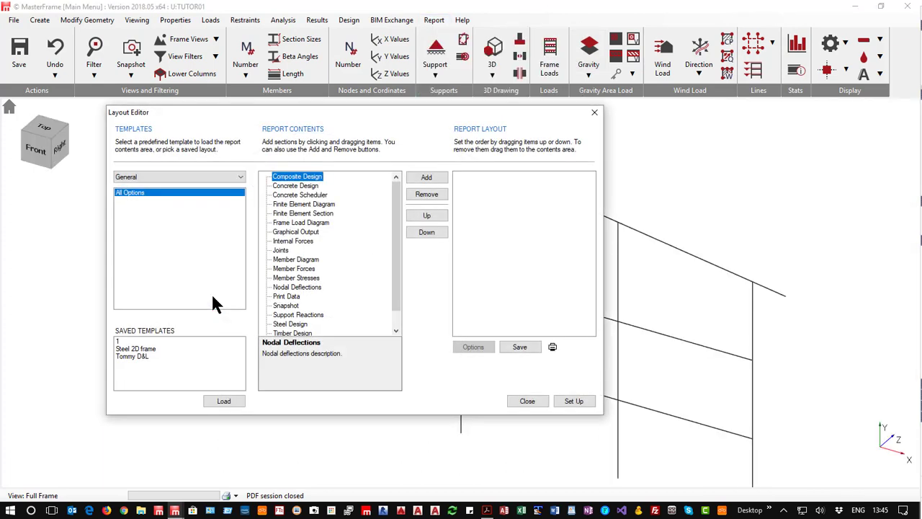
scroll(313, 207, down, 1)
click(297, 206)
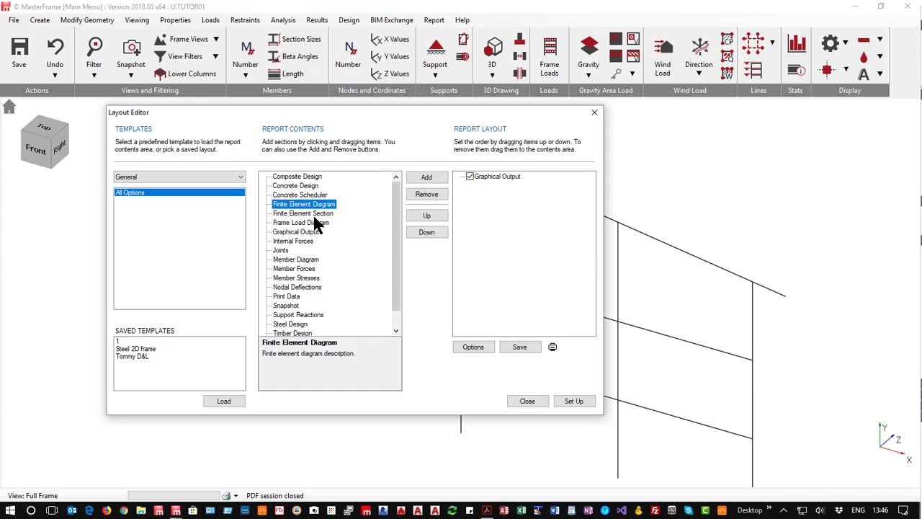
click(307, 213)
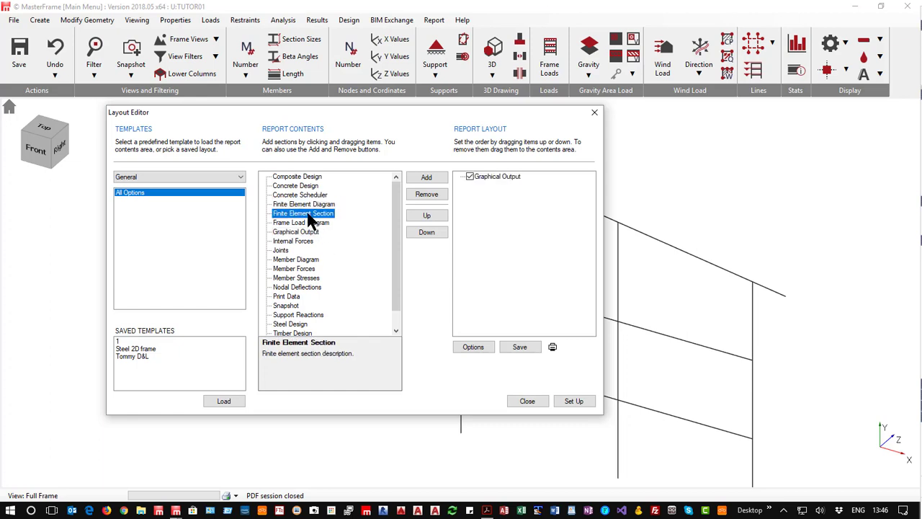
click(299, 205)
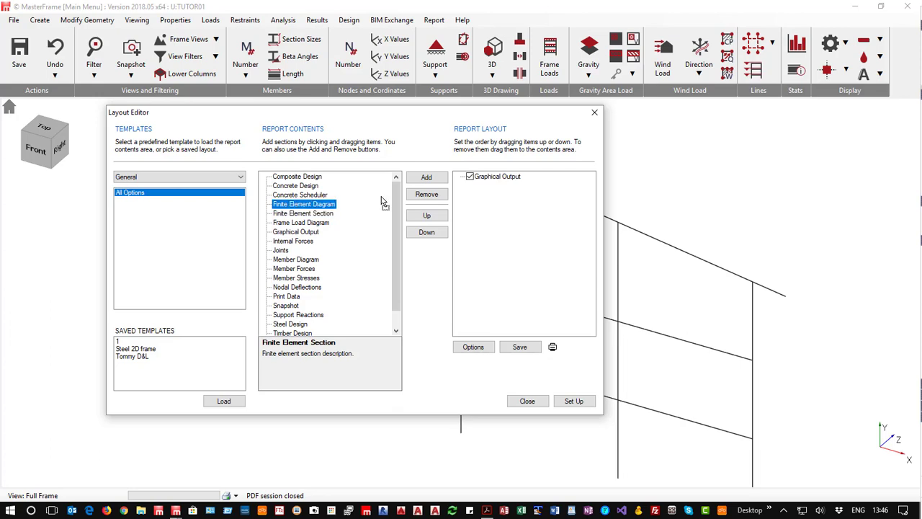
drag(384, 202, 522, 205)
- Try As req Bot XX as the Finite Element Diagram's graph value and view its snapshot selection, declining automatic snapshots and cancelling the options
double_click(498, 187)
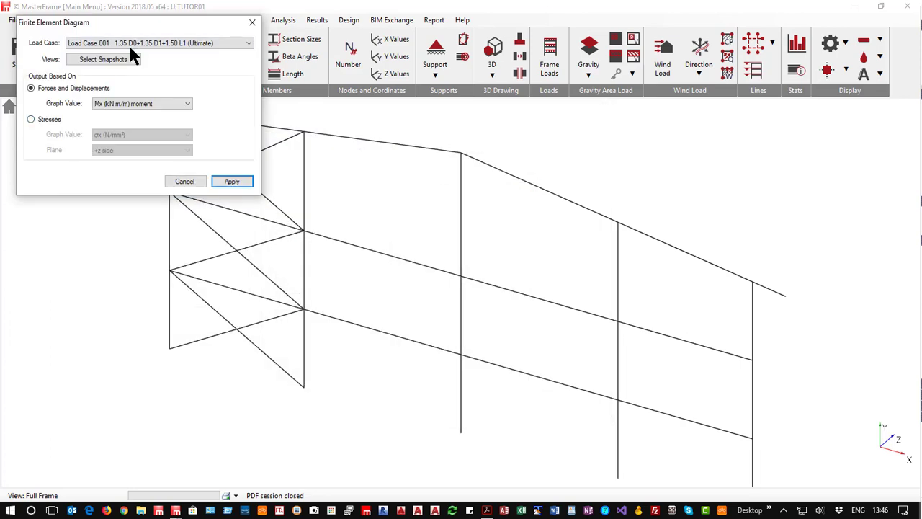
click(124, 105)
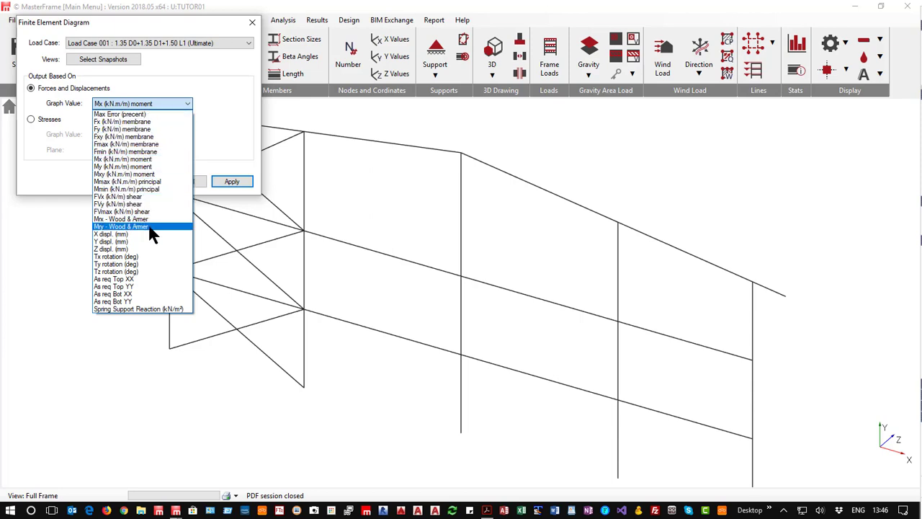
click(153, 294)
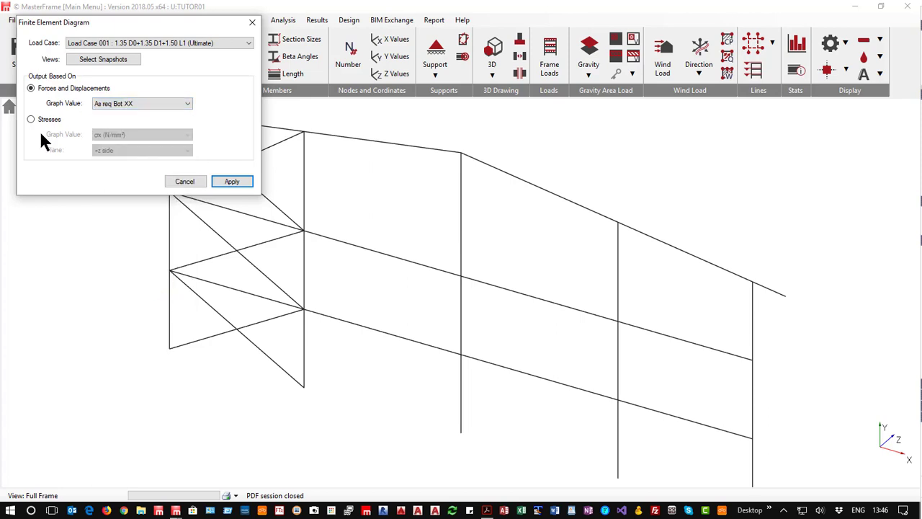
click(97, 61)
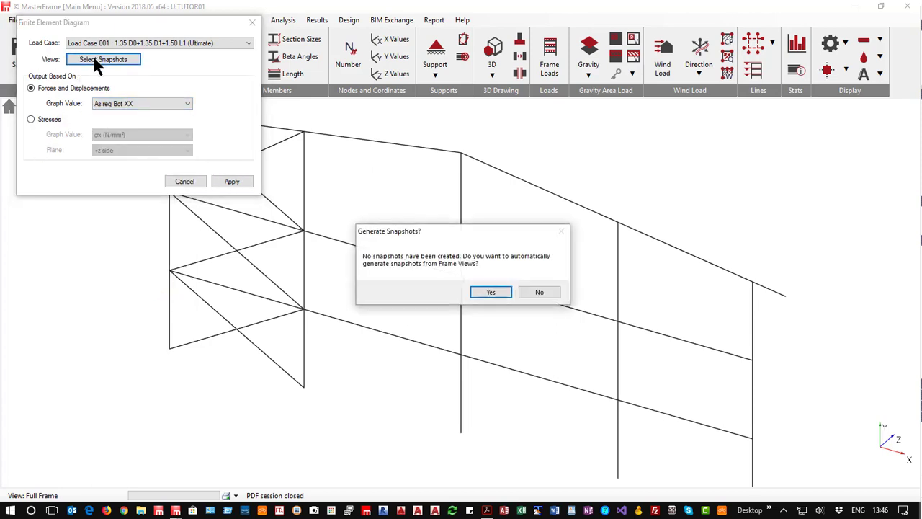
click(538, 292)
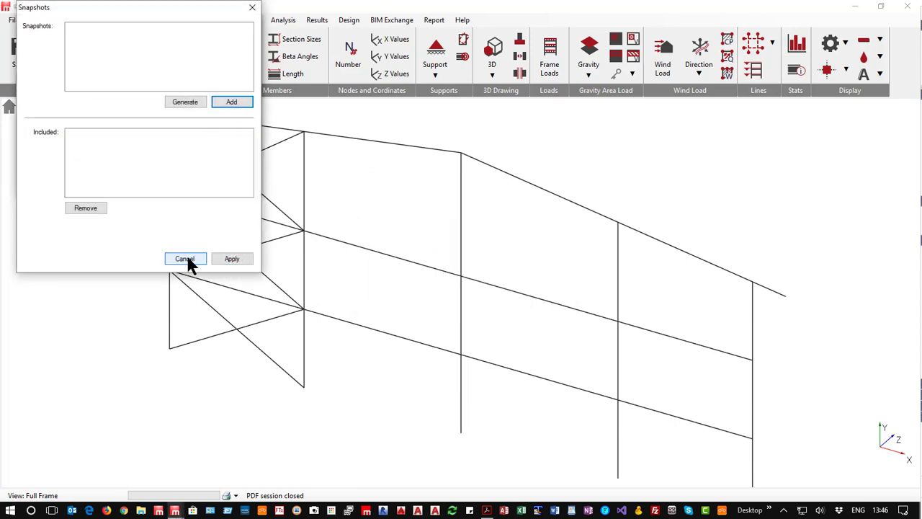
click(184, 258)
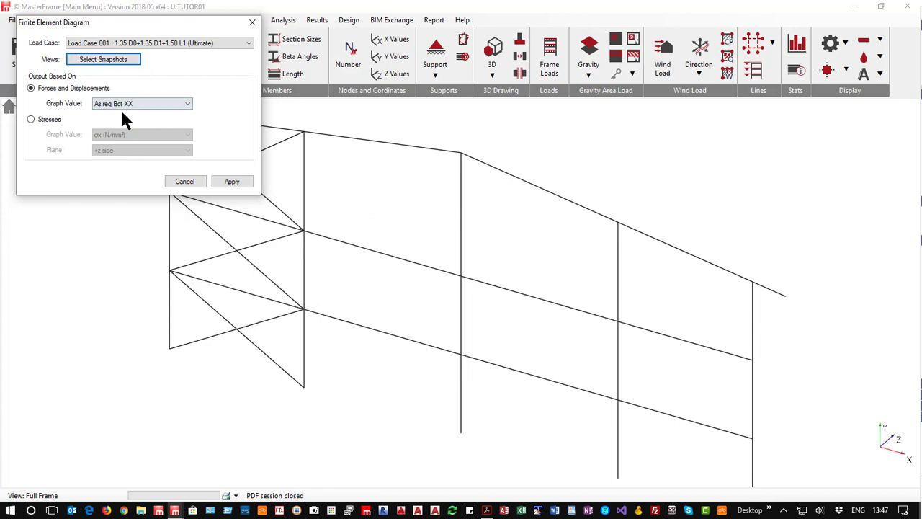
click(185, 183)
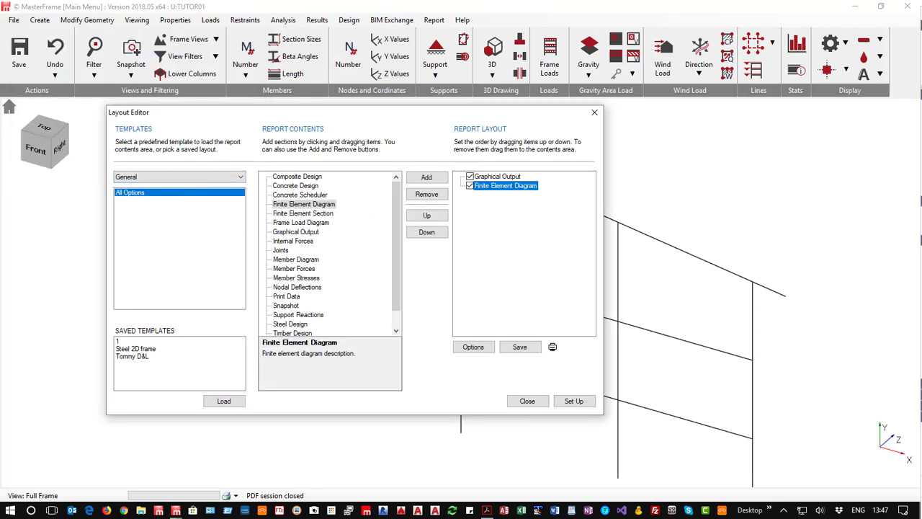
- Add Finite Element Section to the report layout, check its section set options without applying them, and close the Layout Editor
click(315, 214)
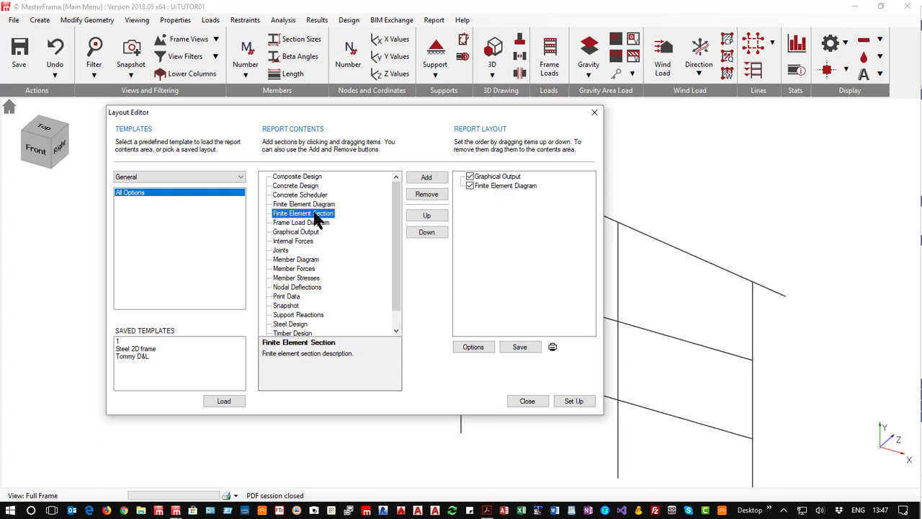
drag(315, 217, 502, 204)
double_click(498, 196)
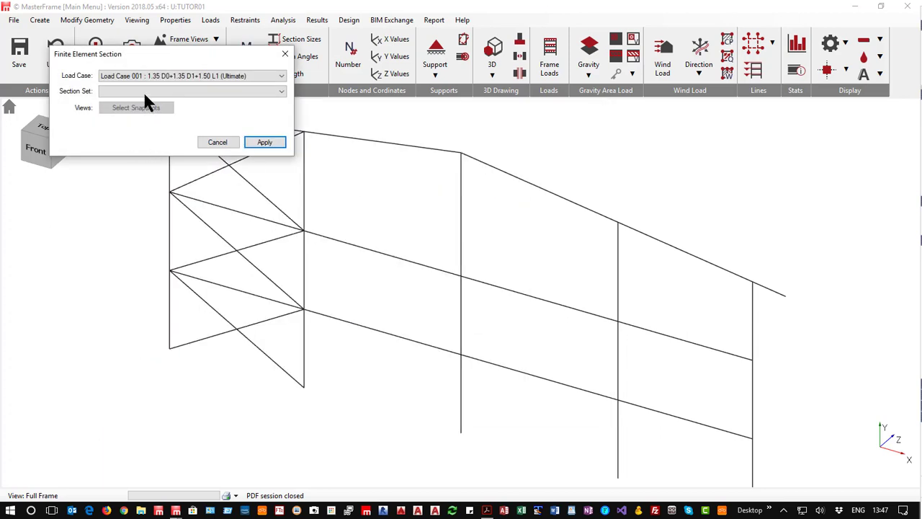
click(147, 91)
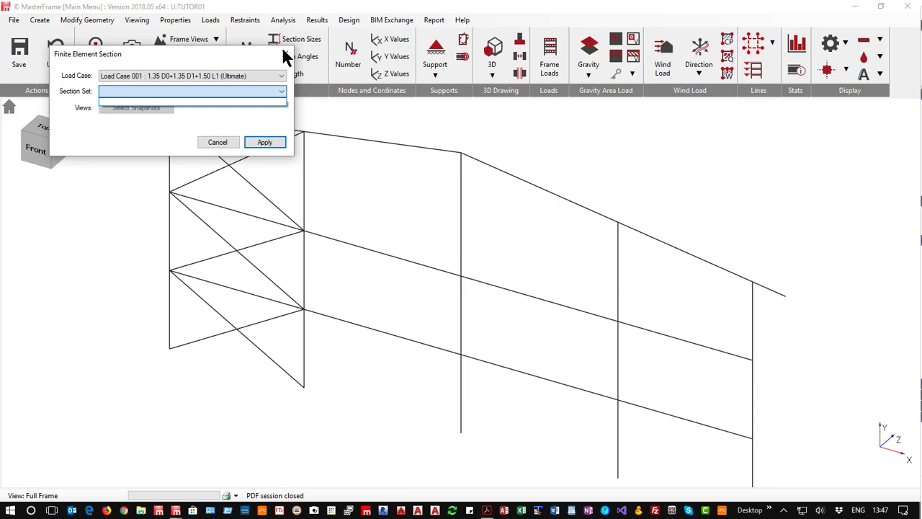
click(165, 128)
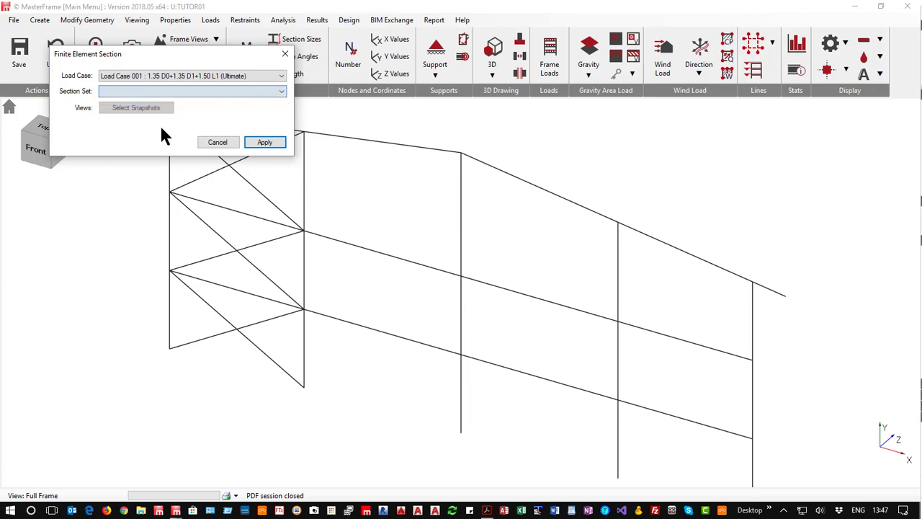
click(217, 144)
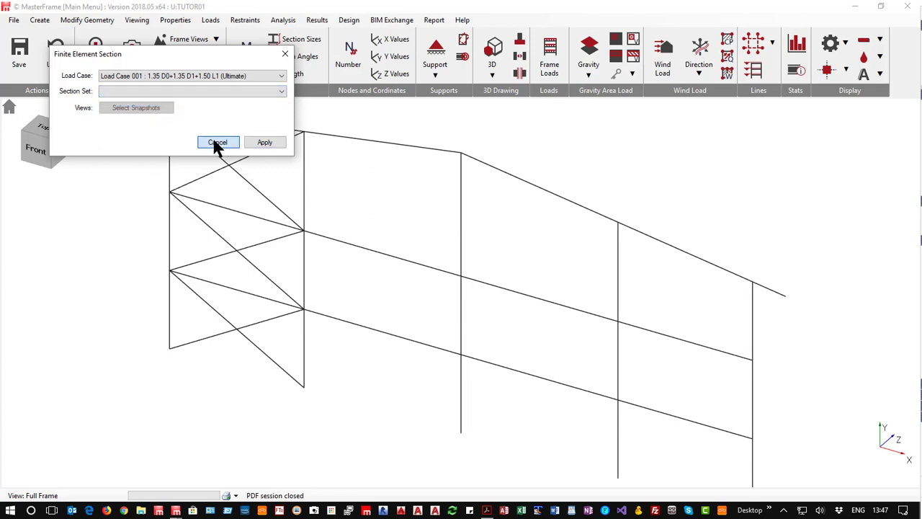
click(217, 143)
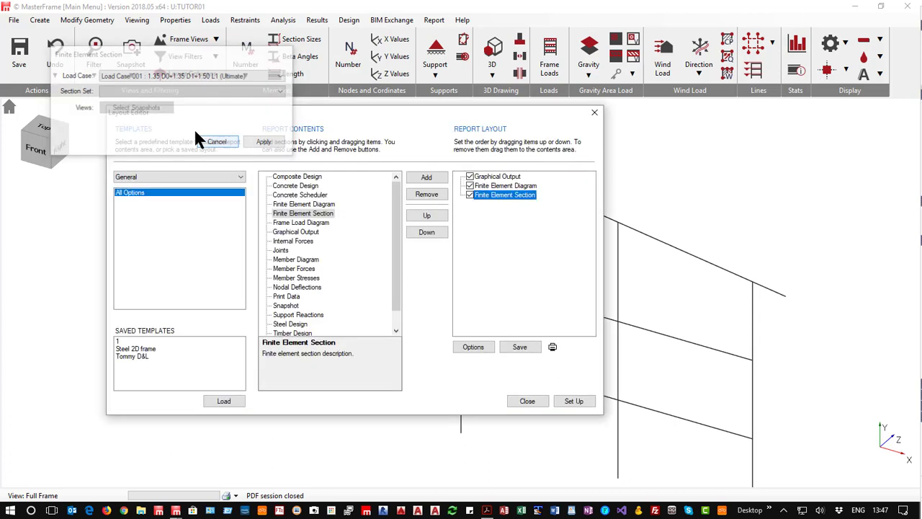
click(526, 402)
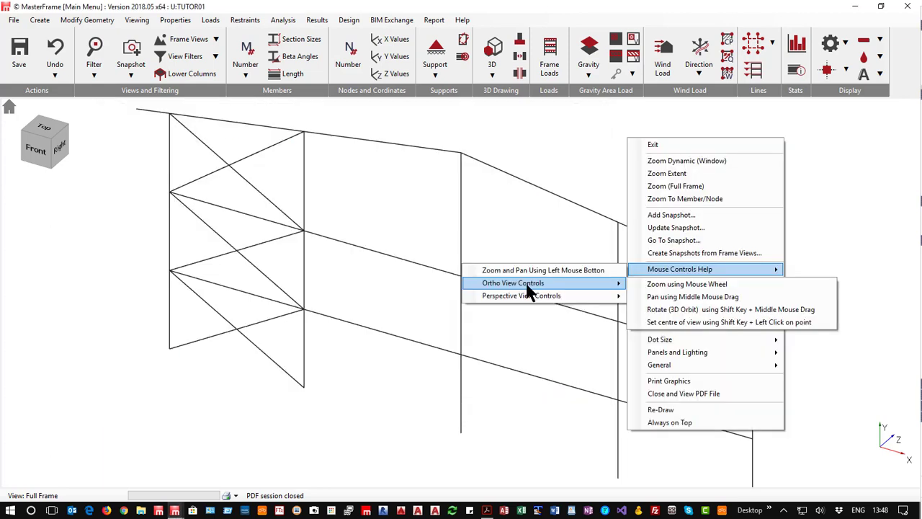
- Zoom and rotate the frame to a near-front view, and consult the mouse controls help for orthogonal views
click(547, 130)
scroll(241, 242, down, 1)
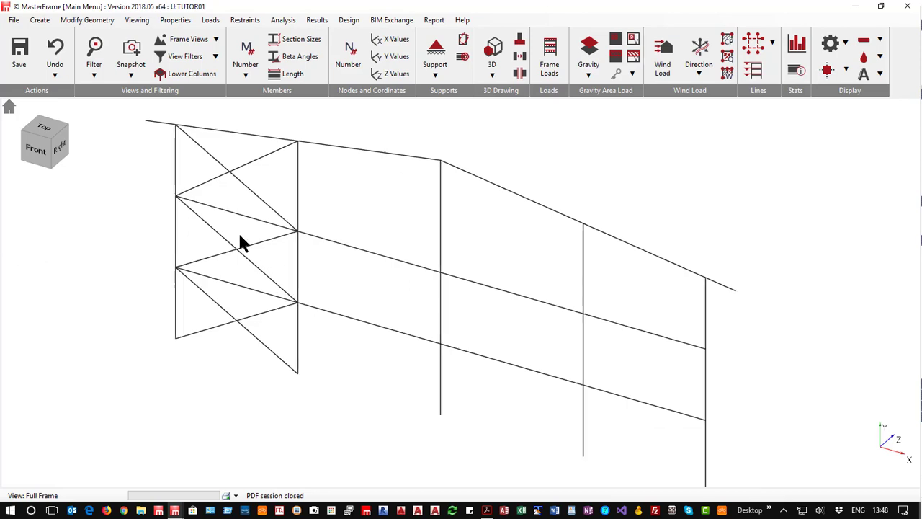
scroll(296, 225, down, 5)
scroll(418, 298, up, 4)
mouse_move(393, 270)
middle_down()
mouse_move(735, 291)
mouse_move(802, 325)
mouse_move(605, 315)
mouse_move(634, 254)
mouse_move(694, 247)
mouse_move(735, 267)
mouse_move(891, 257)
mouse_move(817, 240)
mouse_move(605, 276)
mouse_move(366, 290)
mouse_move(401, 263)
mouse_move(448, 291)
mouse_move(525, 259)
mouse_move(887, 251)
mouse_move(505, 256)
mouse_move(614, 252)
mouse_move(618, 207)
middle_up()
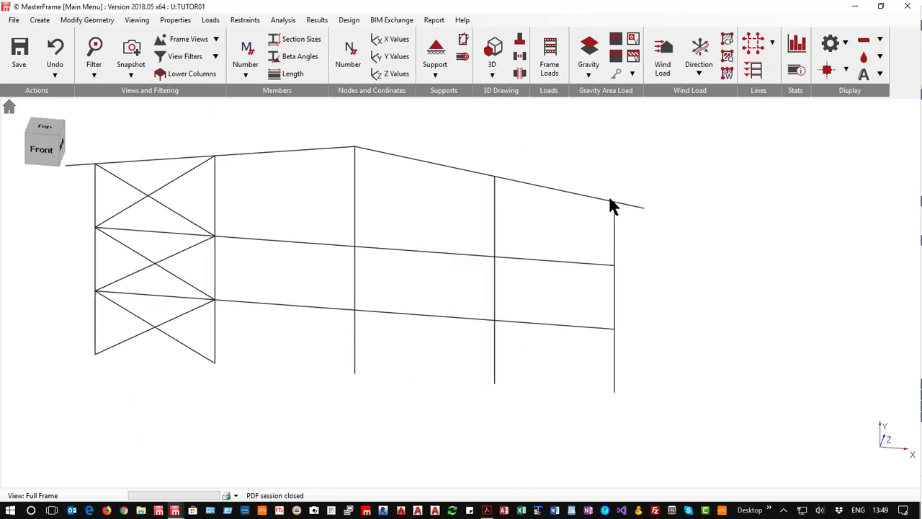
scroll(614, 208, up, 3)
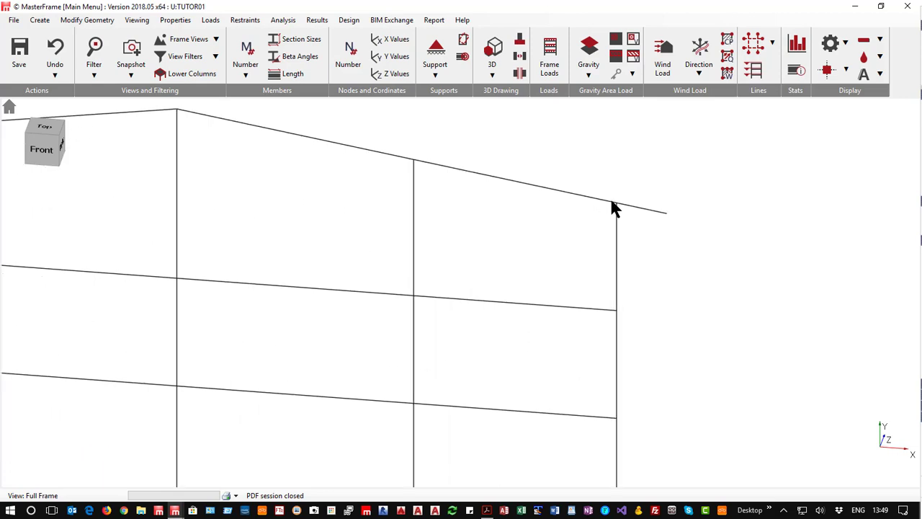
scroll(613, 208, down, 3)
middle_drag(399, 223, 387, 204)
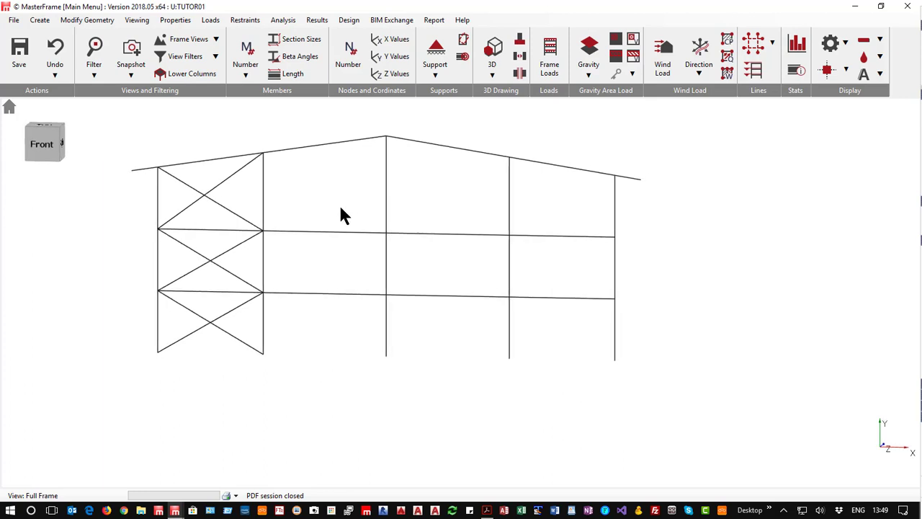
right_click(397, 244)
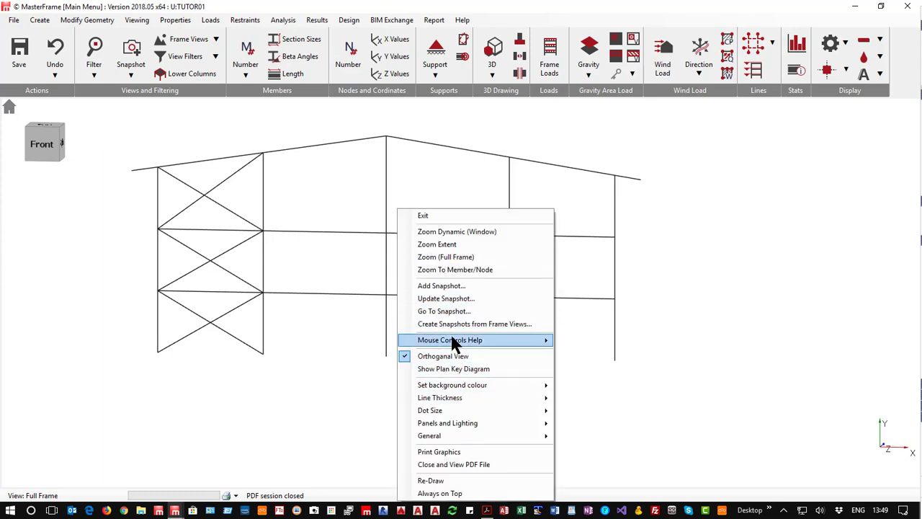
mouse_move(455, 343)
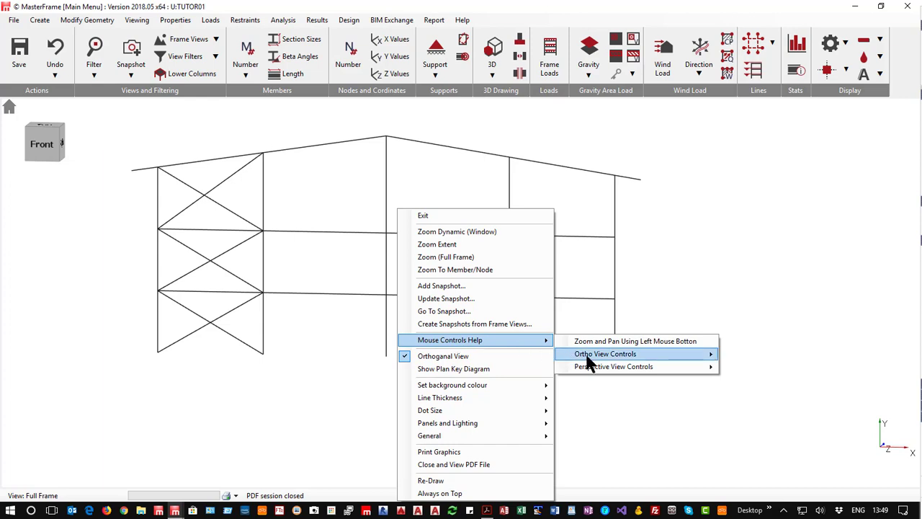
- Check the mouse controls help for orthogonal views, practise panning and orbiting the frame, and reset it to the home view
mouse_move(587, 358)
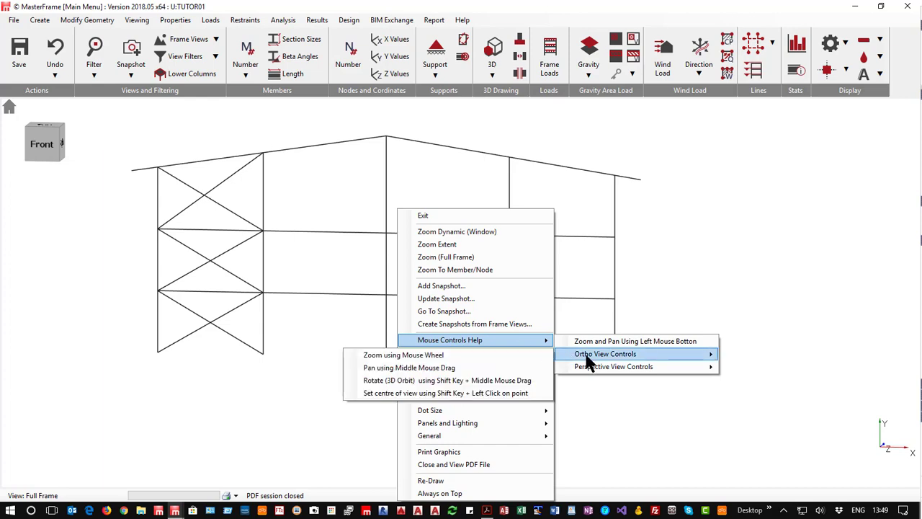
click(842, 208)
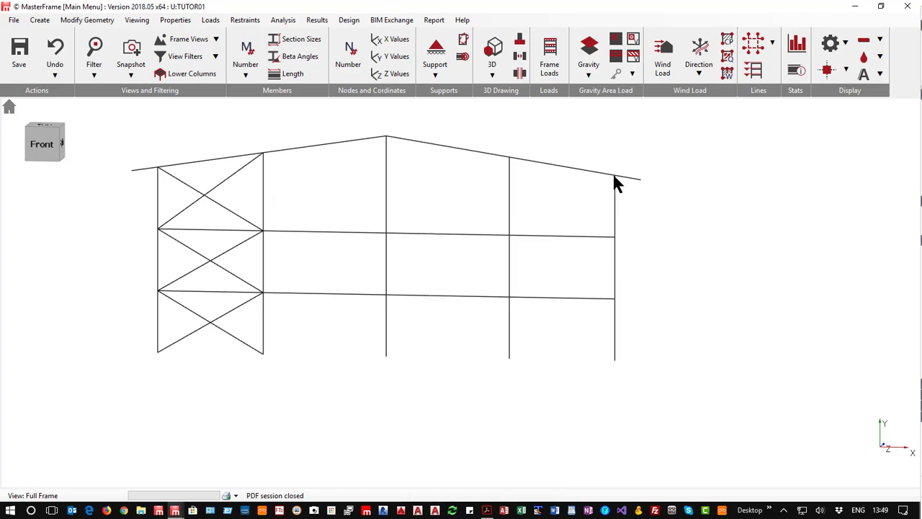
middle_drag(608, 182, 461, 293)
middle_drag(404, 308, 216, 209)
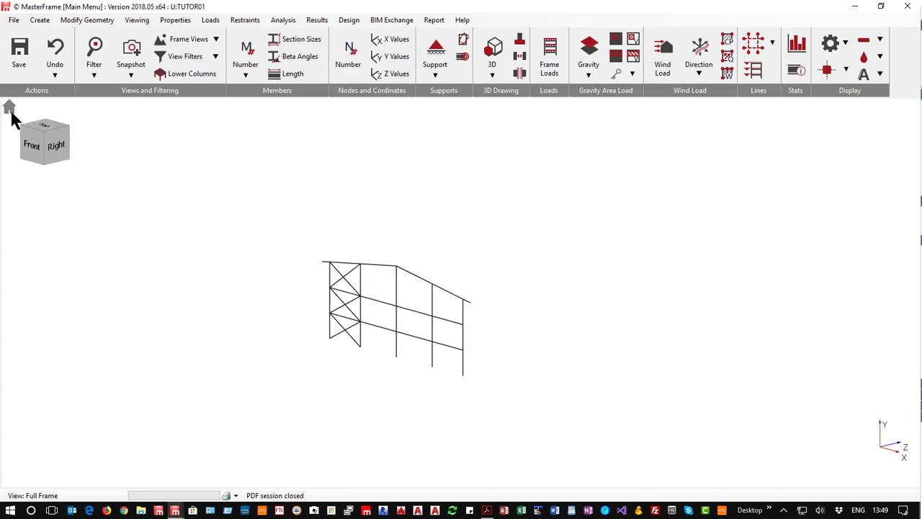
click(8, 107)
mouse_move(624, 328)
middle_down()
mouse_move(807, 329)
mouse_move(622, 346)
mouse_move(581, 365)
mouse_move(607, 333)
middle_up()
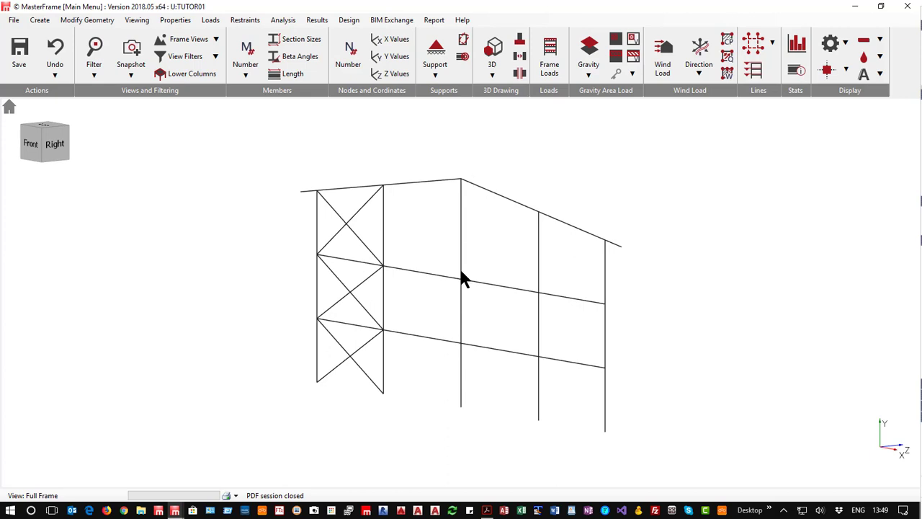
mouse_move(451, 313)
middle_down()
mouse_move(422, 302)
mouse_move(452, 310)
middle_up()
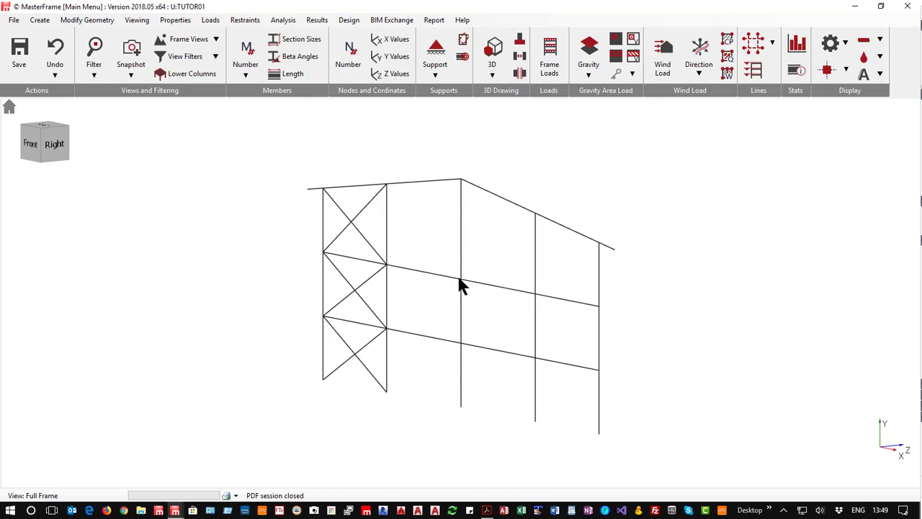
mouse_move(460, 280)
middle_down()
mouse_move(465, 312)
mouse_move(517, 305)
mouse_move(536, 282)
mouse_move(504, 319)
mouse_move(480, 319)
mouse_move(429, 226)
middle_up()
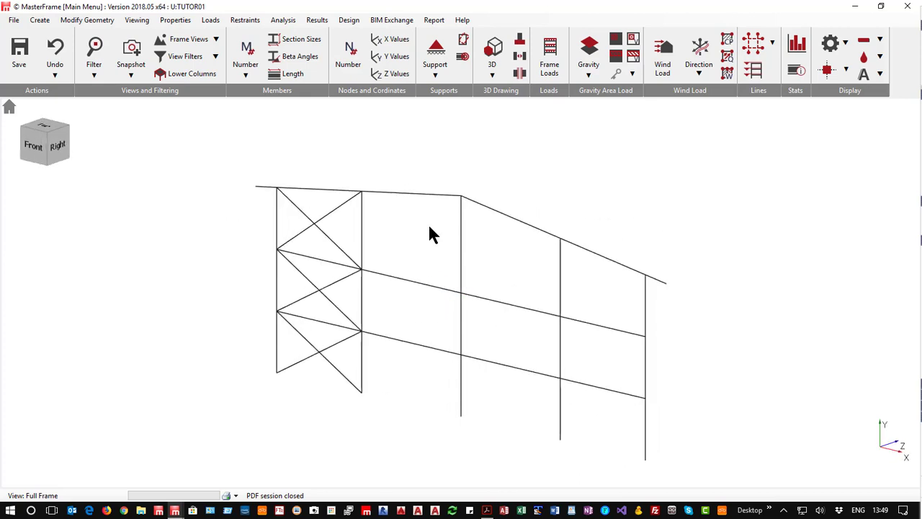
- Set the centre of view on the frame's ridge node, zoom out, and orbit and pan the frame to a front-top view
middle_click(460, 197)
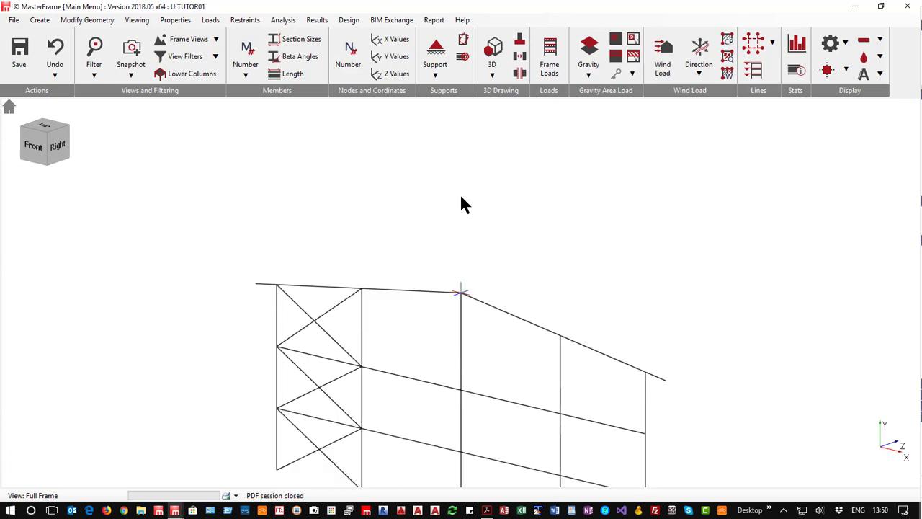
scroll(455, 317, down, 3)
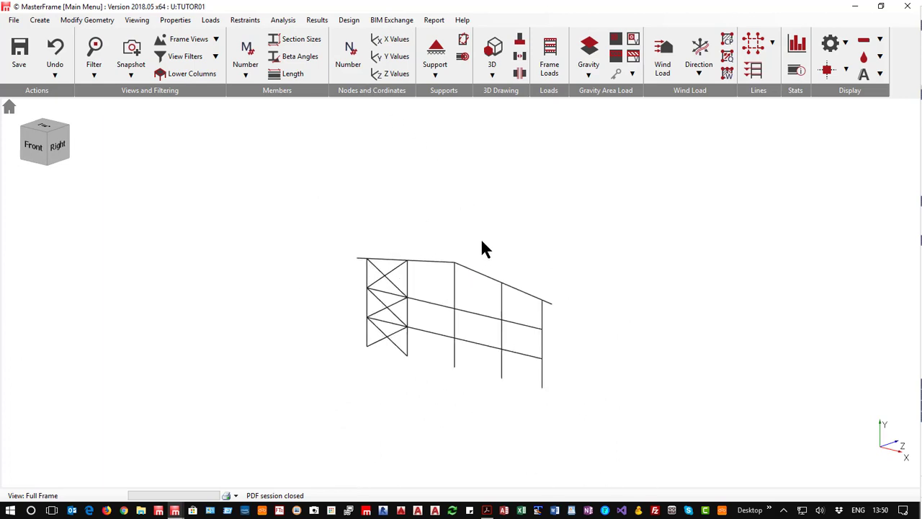
middle_drag(575, 258, 407, 282)
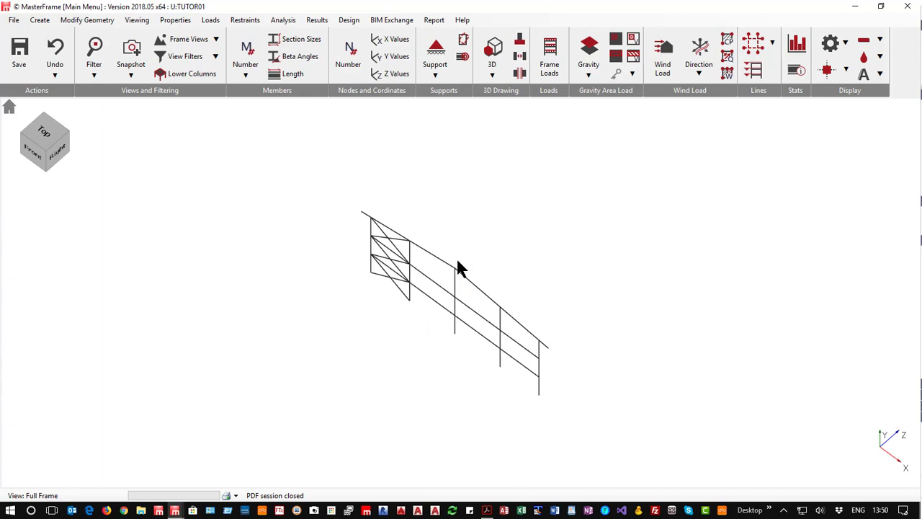
mouse_move(459, 251)
middle_down()
mouse_move(458, 304)
mouse_move(588, 247)
mouse_move(432, 227)
mouse_move(520, 229)
middle_up()
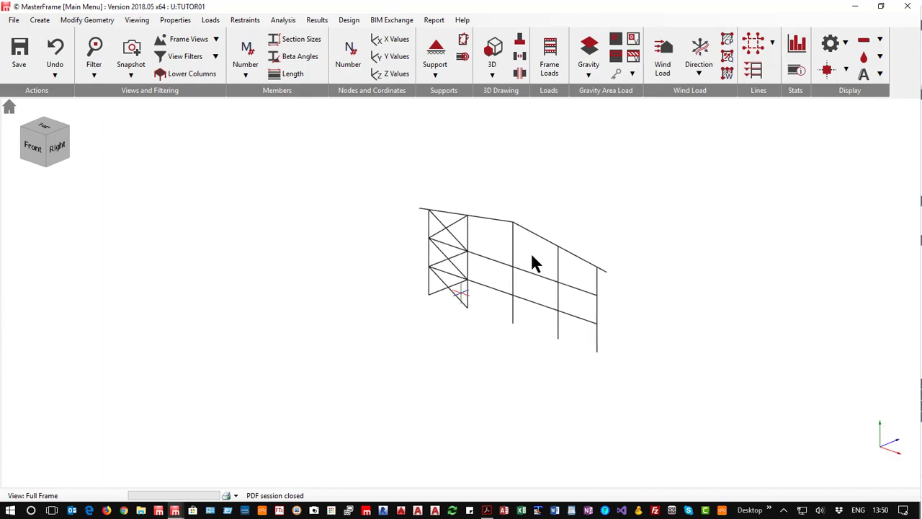
shift+middle_drag(531, 261, 155, 176)
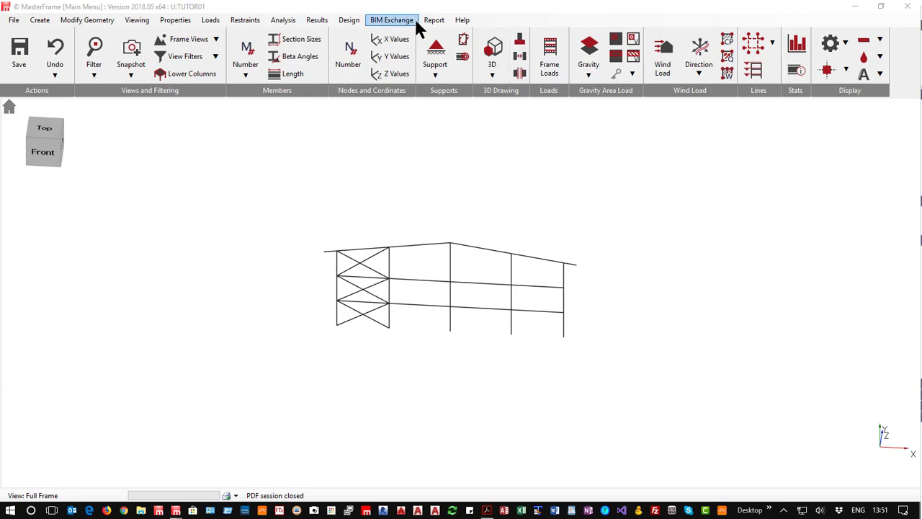
- Reopen the Report Generator and add a Container holding Finite Element Diagram and Finite Element Section to the report layout
click(400, 2)
click(436, 20)
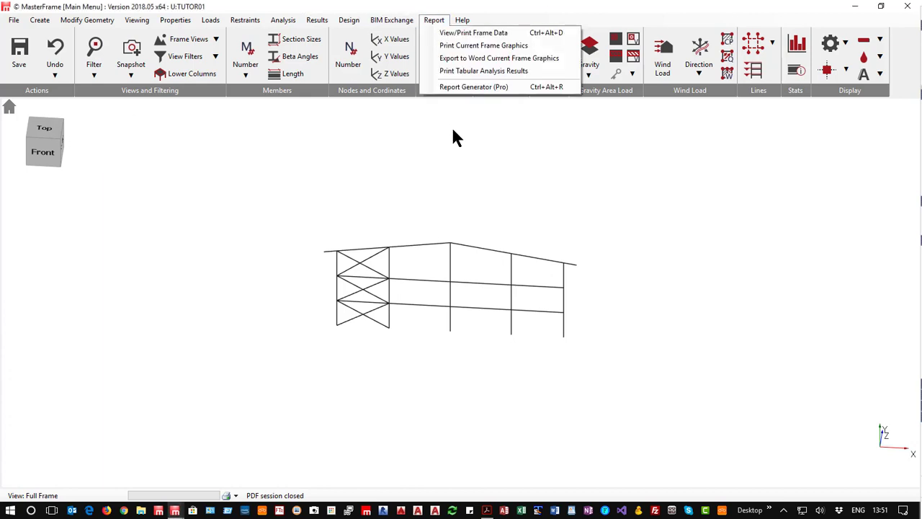
click(462, 87)
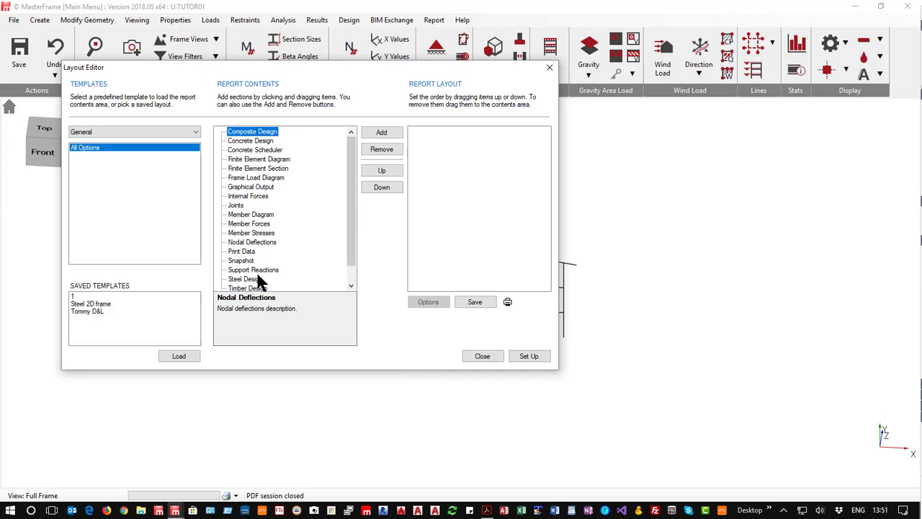
scroll(254, 281, down, 1)
drag(241, 279, 453, 141)
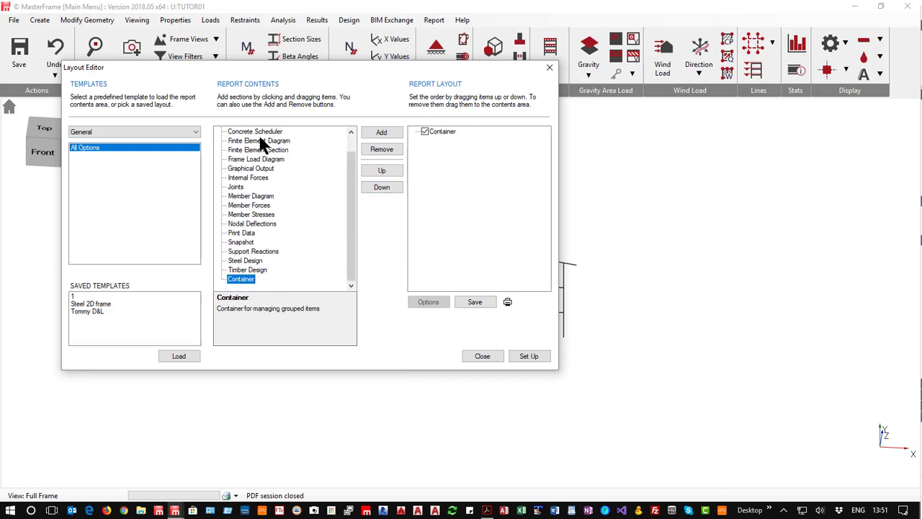
drag(254, 141, 444, 153)
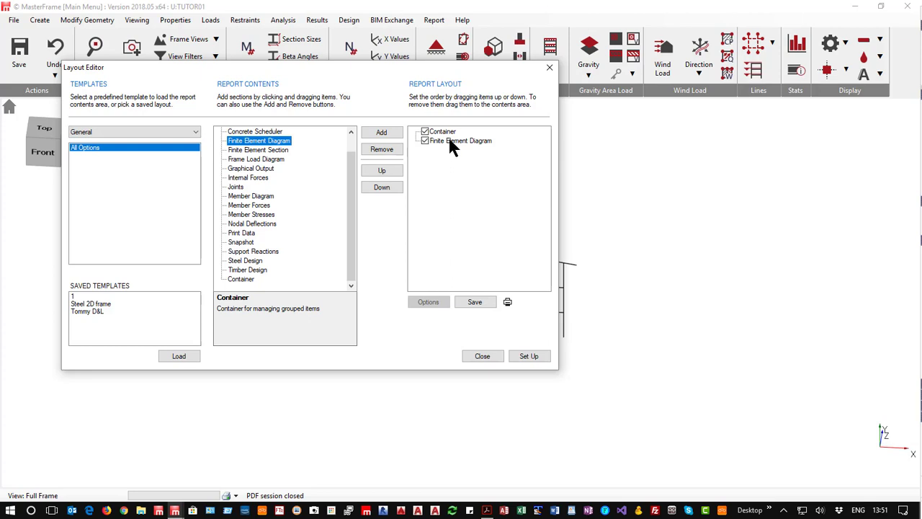
drag(449, 140, 452, 132)
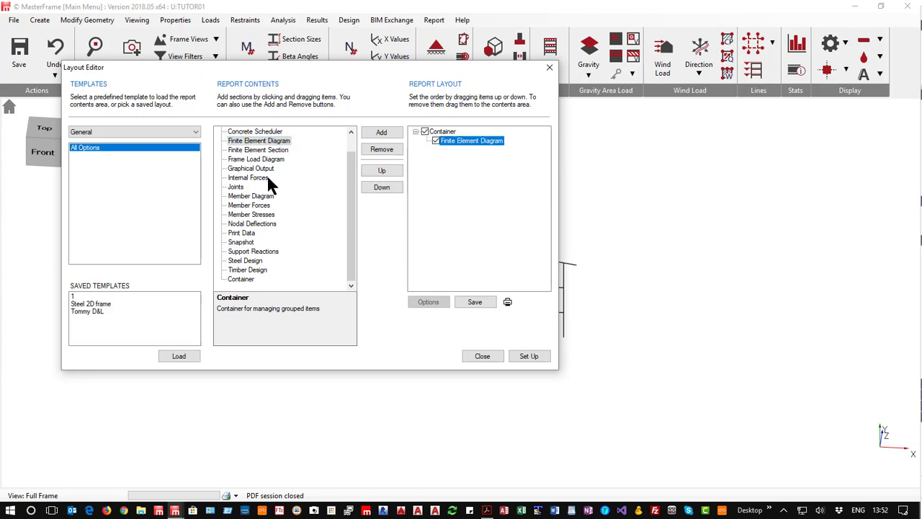
drag(256, 150, 465, 146)
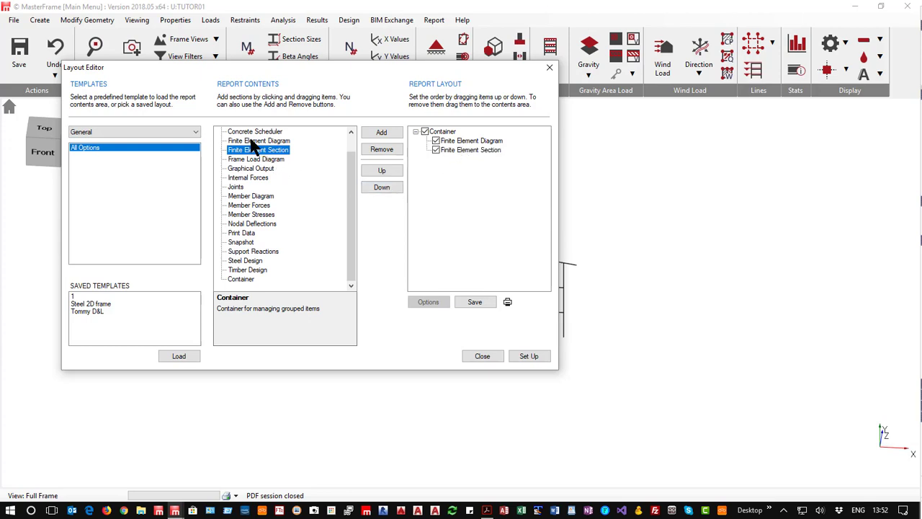
- Add a second Container below the finite element group and place Member Diagram inside it
click(442, 132)
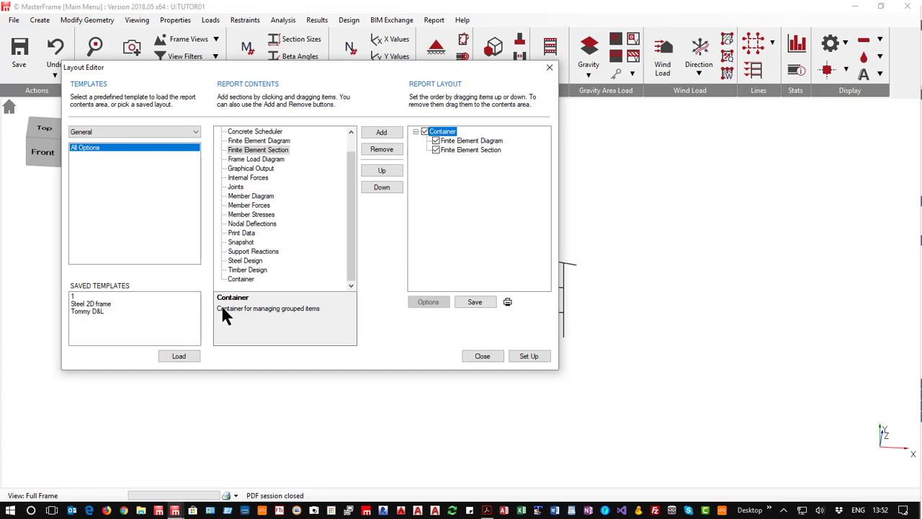
drag(240, 278, 454, 169)
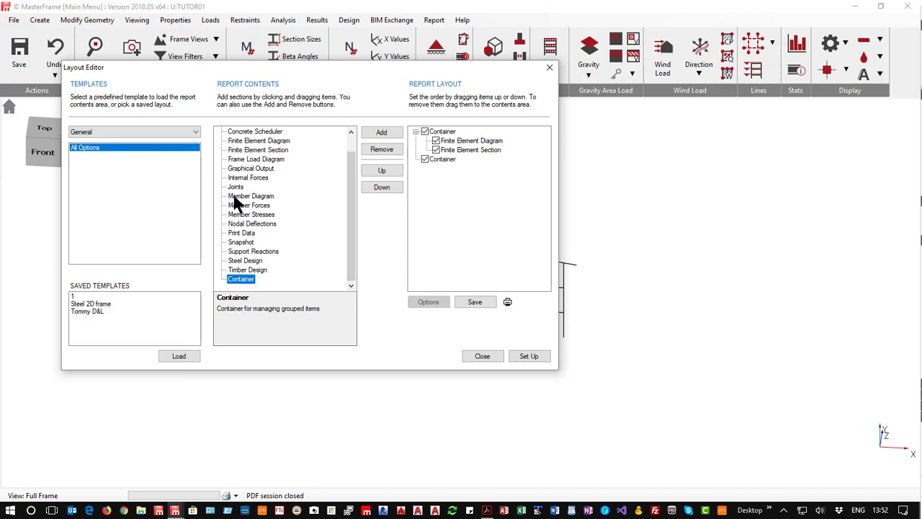
drag(234, 198, 455, 166)
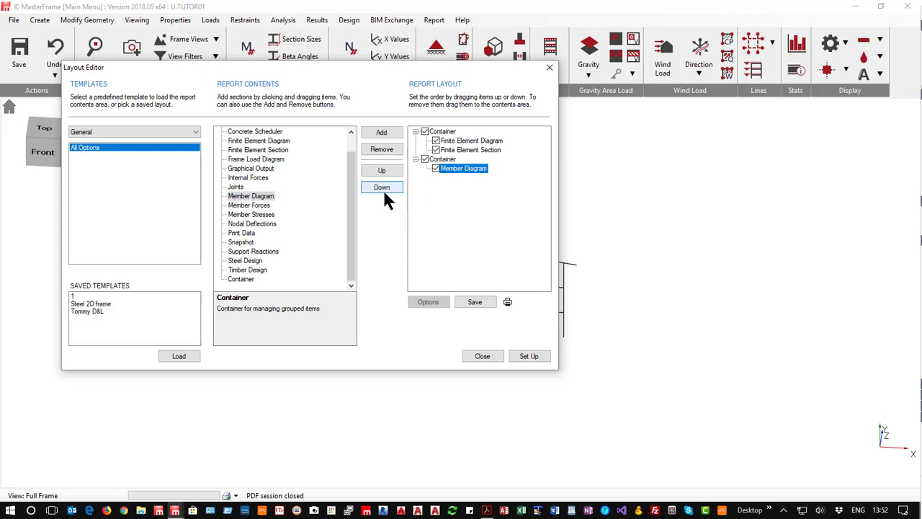
- Rename the first Container in the report layout as FEA output
click(440, 133)
right_click(440, 134)
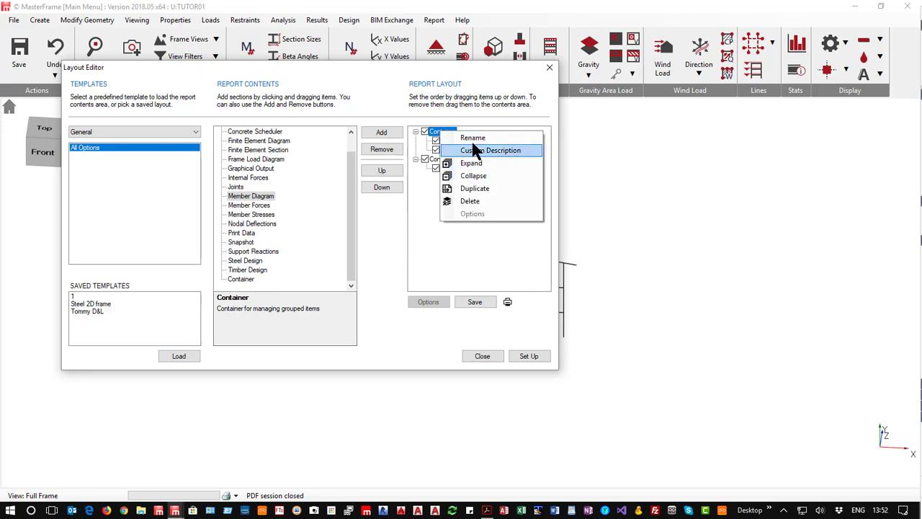
click(469, 139)
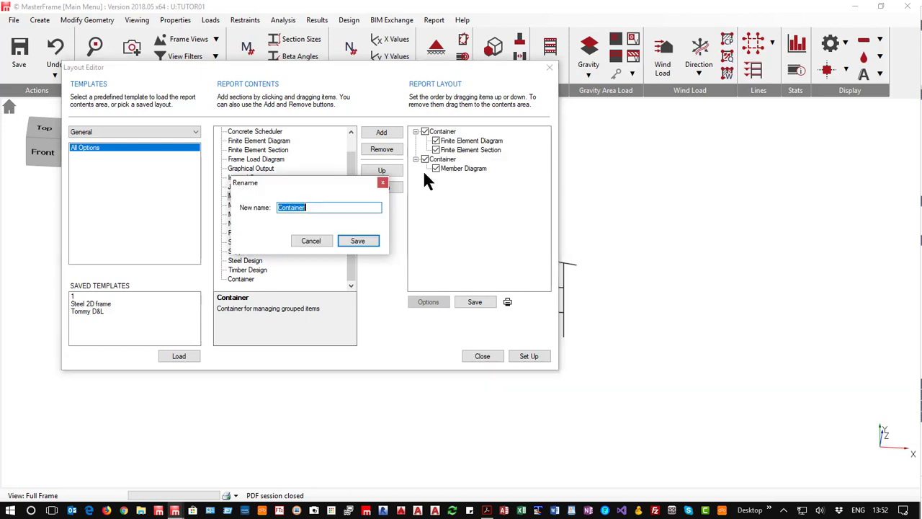
text(FR)
key(BackSpace)
text(EA output)
click(356, 242)
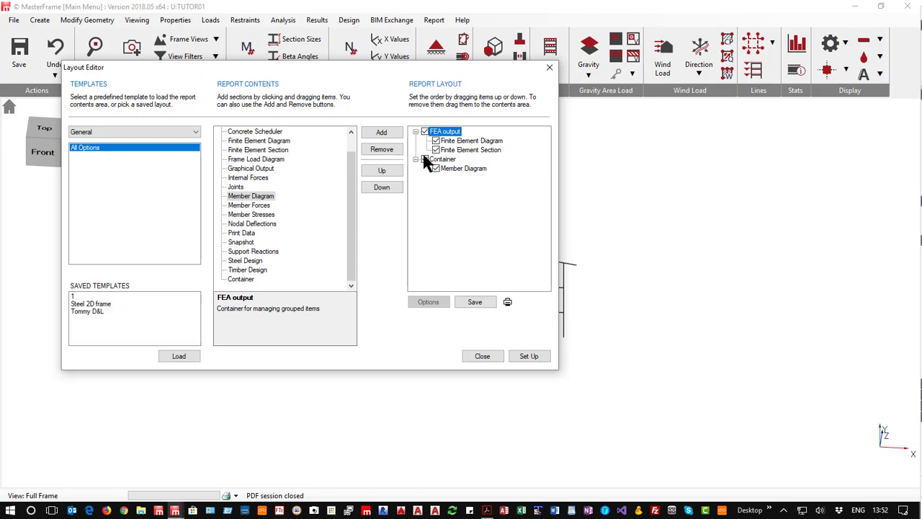
- Exclude the FEA output group from the report while keeping the Member Diagram container included, and close the Layout Editor without saving
click(424, 158)
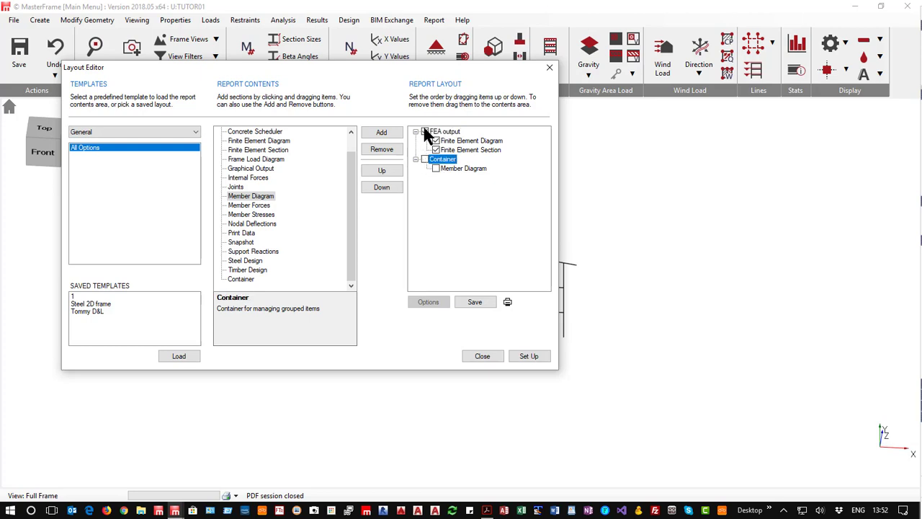
click(425, 132)
click(425, 159)
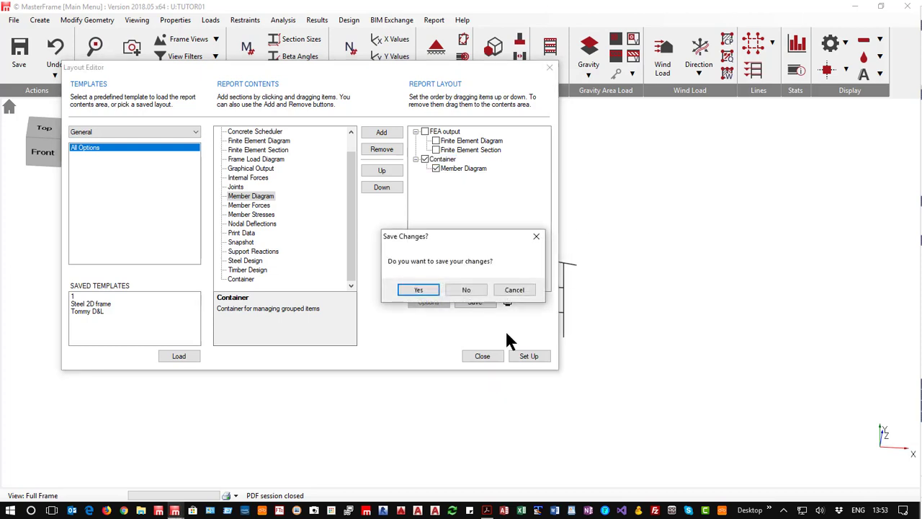
click(467, 289)
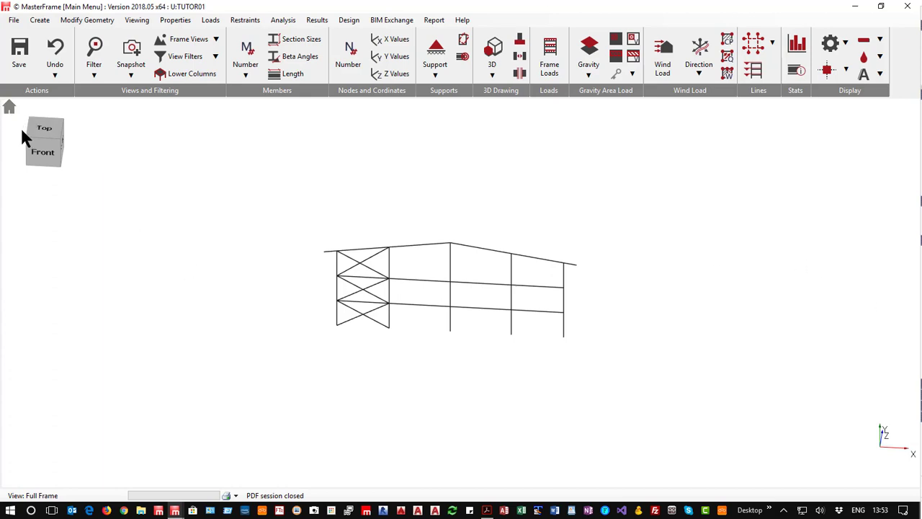
- Reset to the home view and add a general 457x191 UB 67 member from the lower rail at (8, 3.5, 0) to (8, 3.5, 3) along Z
click(9, 106)
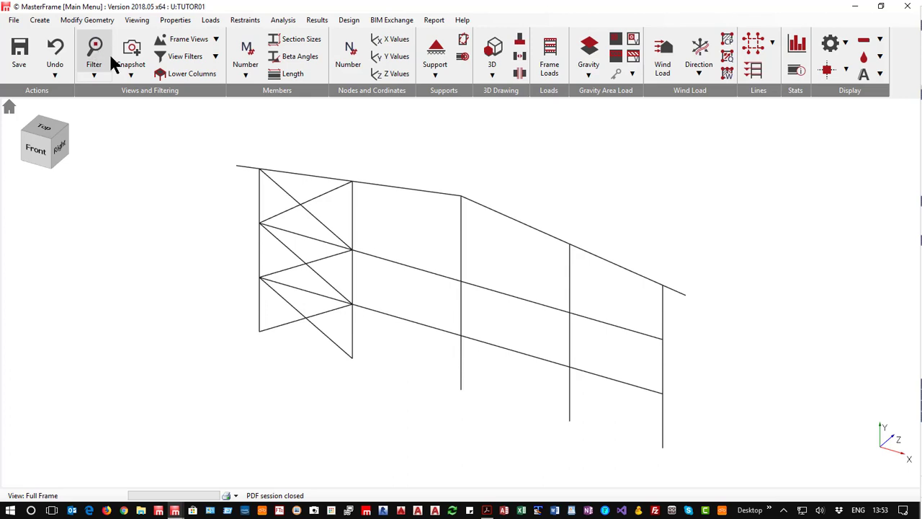
click(41, 22)
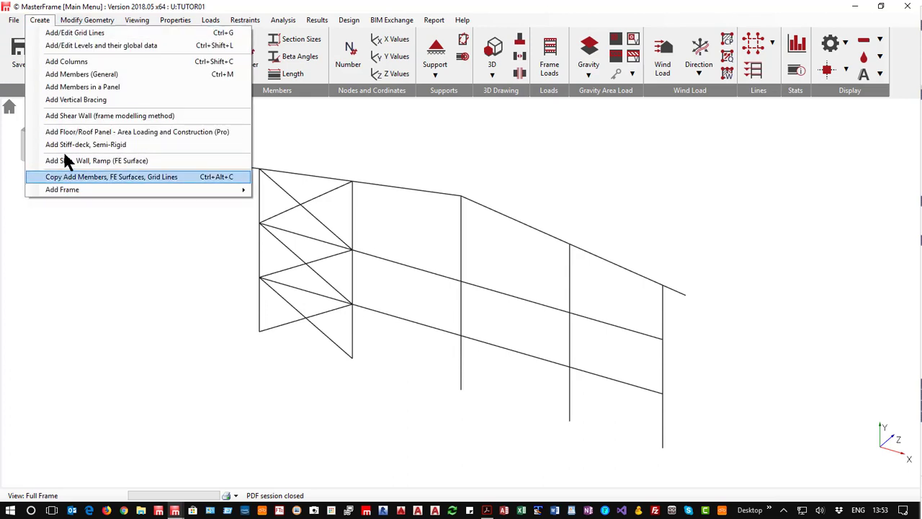
click(70, 76)
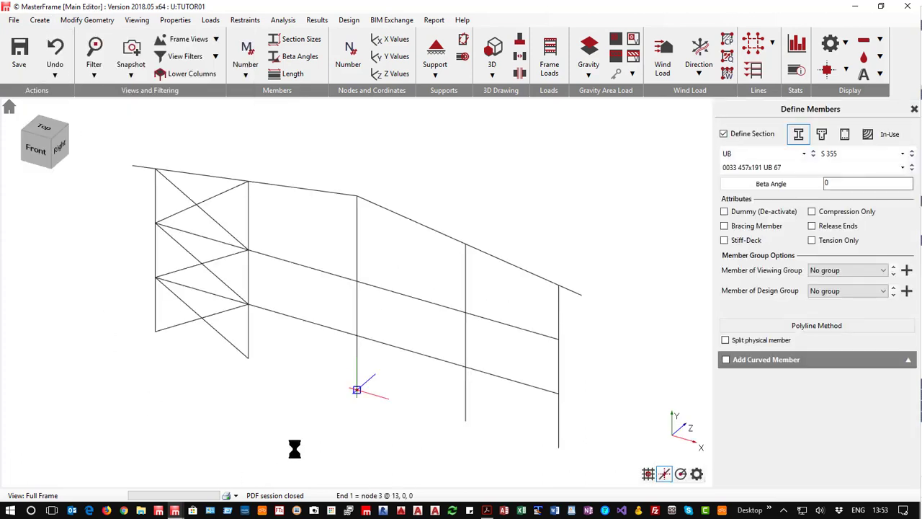
click(248, 304)
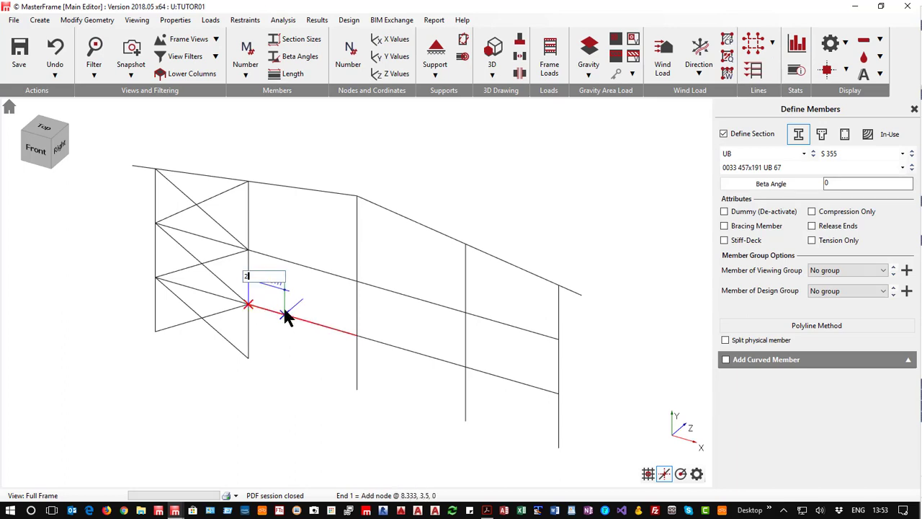
click(283, 313)
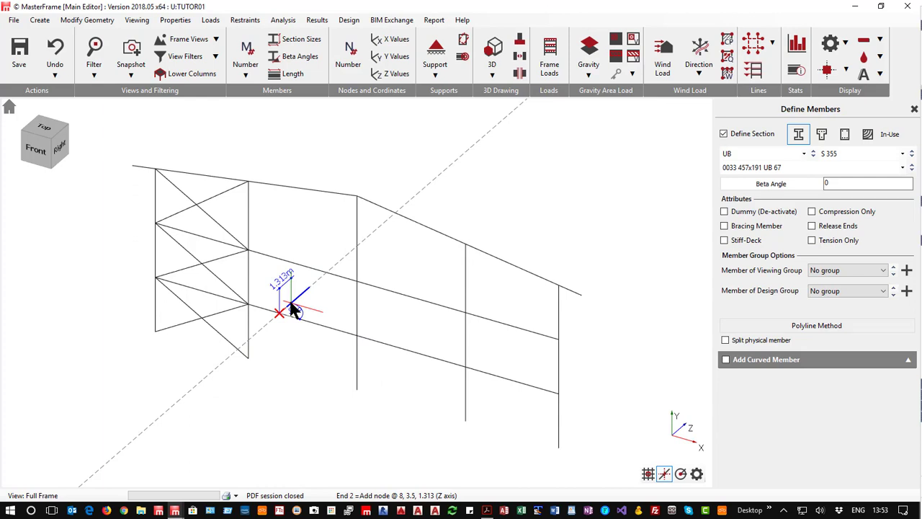
key(Return)
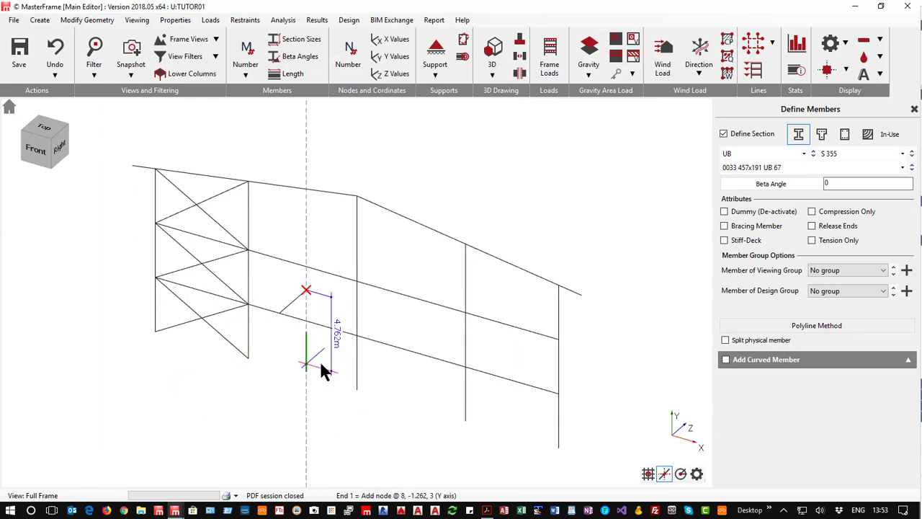
- Add a vertical 457x191 UB 67 member downwards along the Y axis from the new horizontal member's free end at (8, 3.5, 3)
click(306, 290)
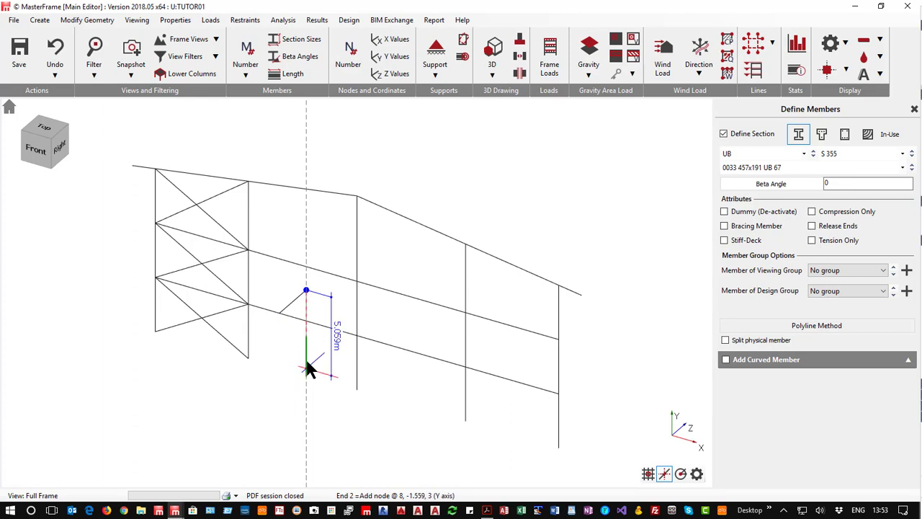
click(307, 349)
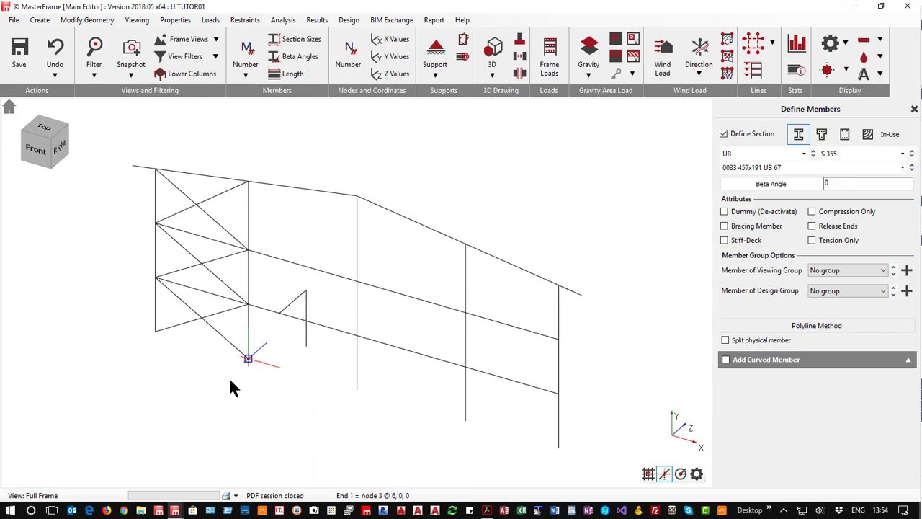
mouse_move(233, 384)
middle_down()
mouse_move(188, 351)
mouse_move(397, 397)
mouse_move(336, 427)
mouse_move(201, 394)
mouse_move(193, 379)
middle_up()
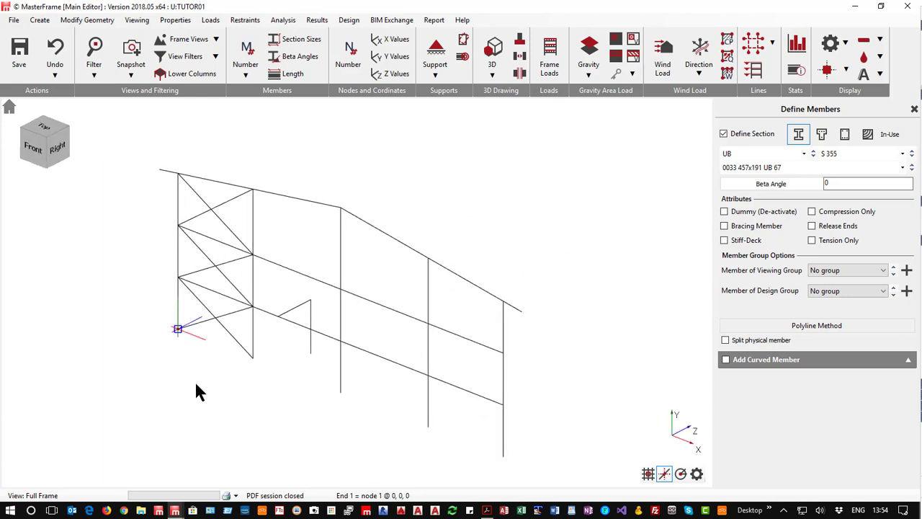
- Display the frame with gaps at the member ends, and finish defining members around the newly added pair
click(521, 59)
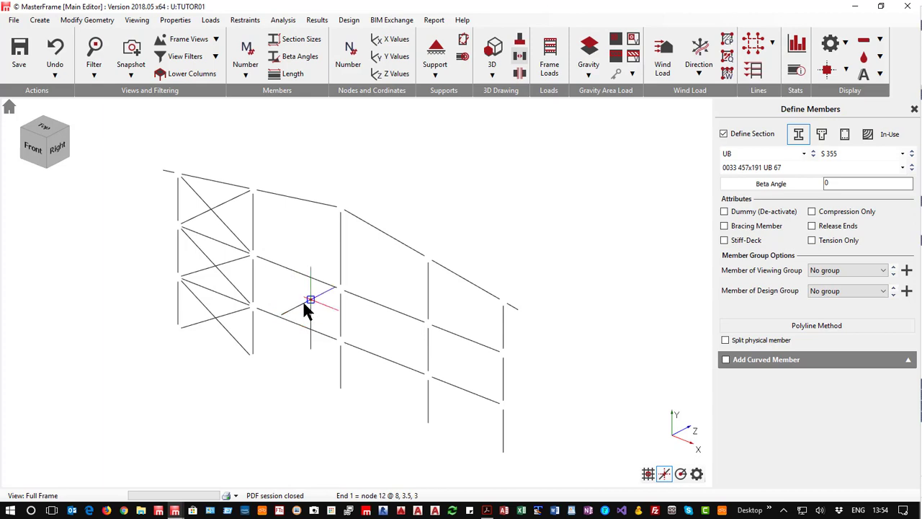
mouse_move(304, 301)
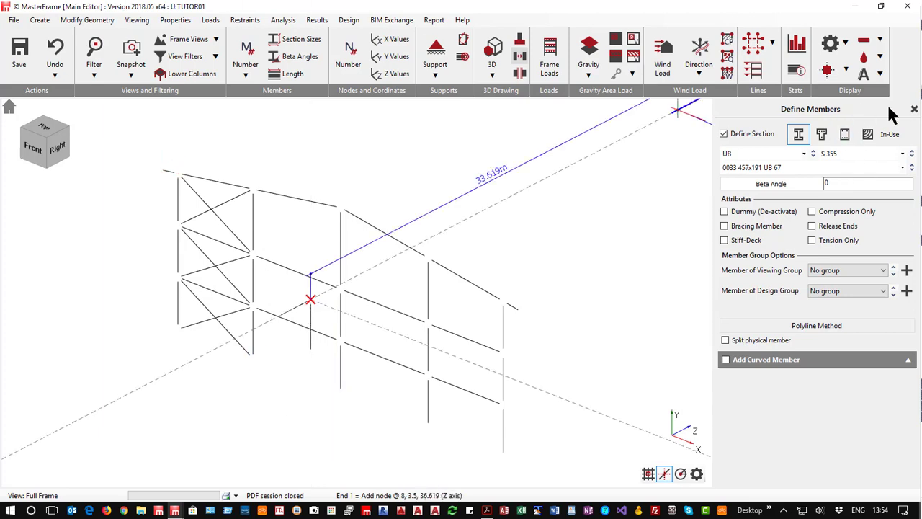
click(914, 110)
scroll(381, 350, up, 3)
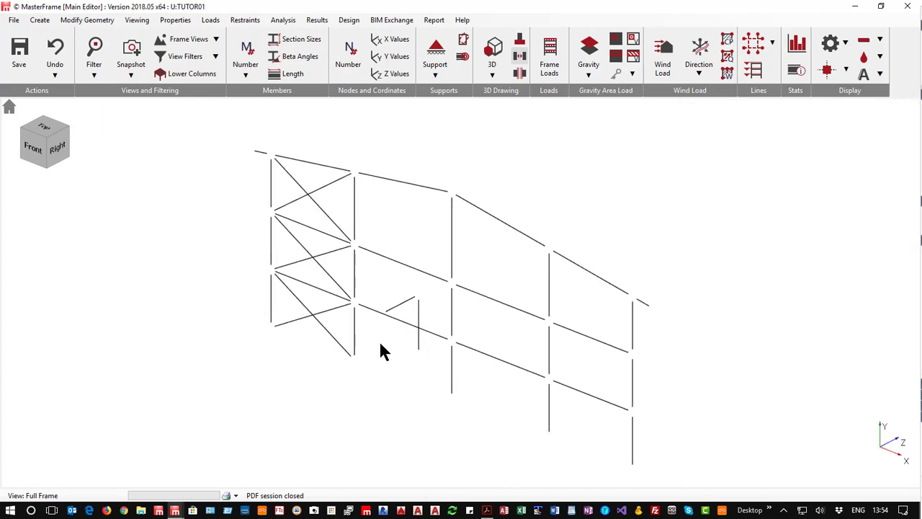
scroll(380, 345, up, 3)
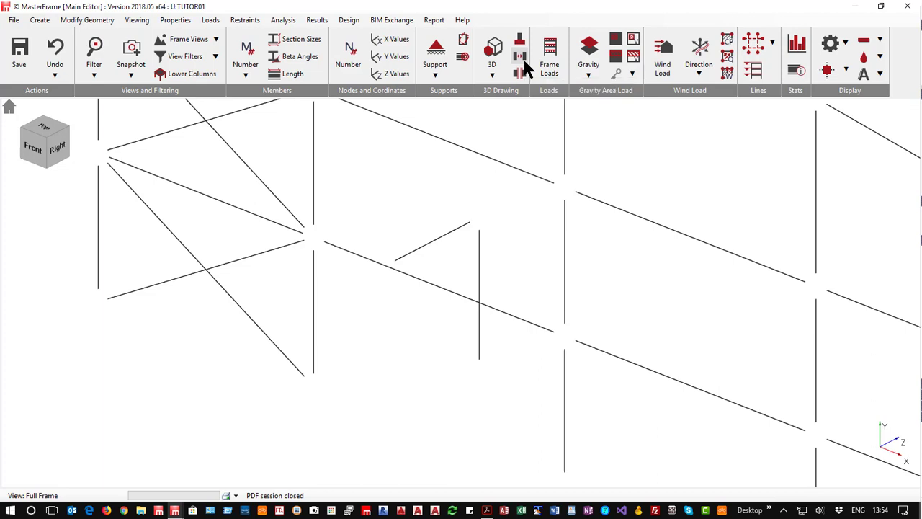
scroll(523, 328, up, 1)
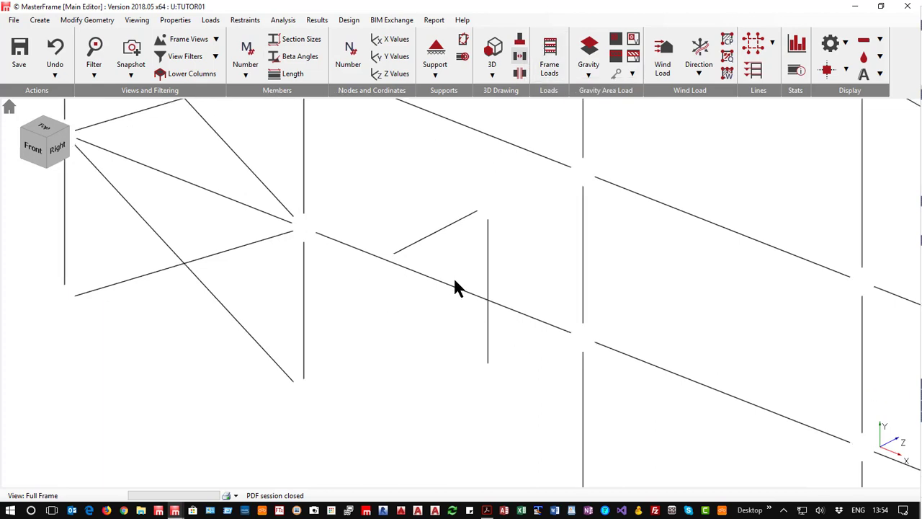
scroll(279, 142, up, 1)
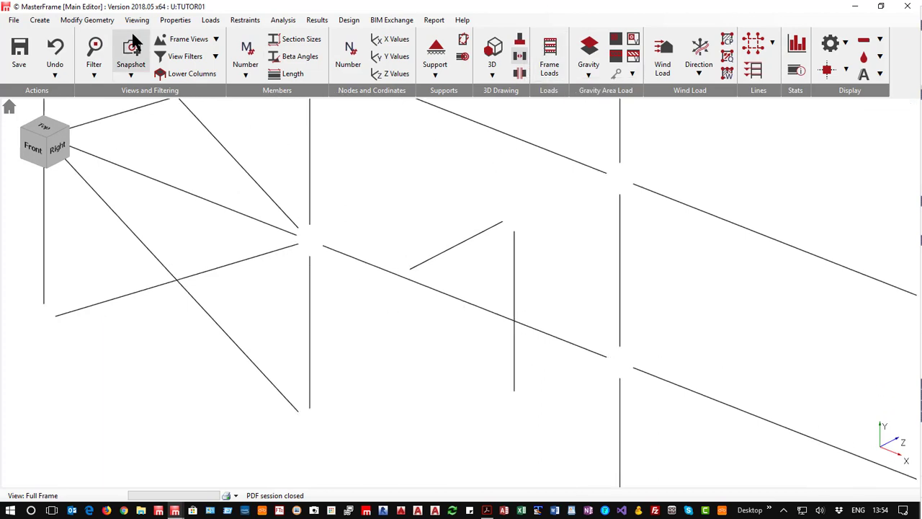
- Start Split Members on the lower rail member, try Quick Split Single Member mode, and return to Split Member(s) mode
click(81, 22)
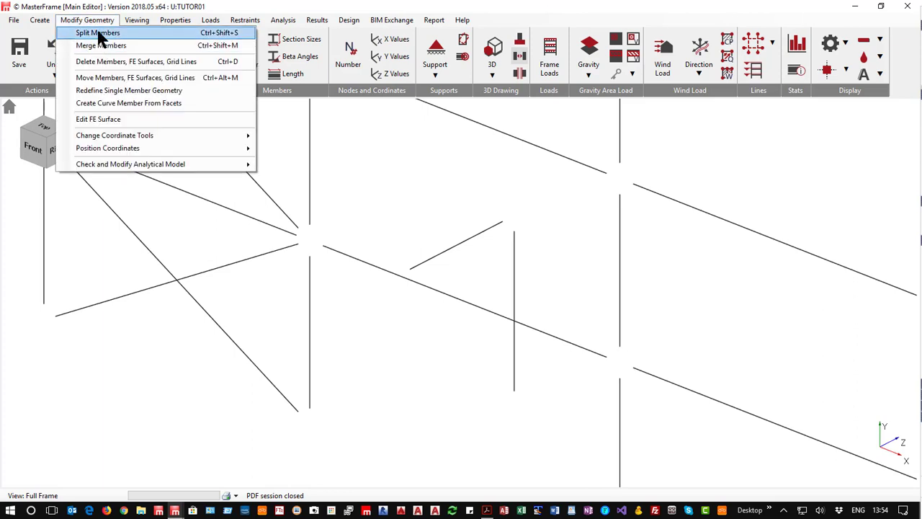
click(98, 34)
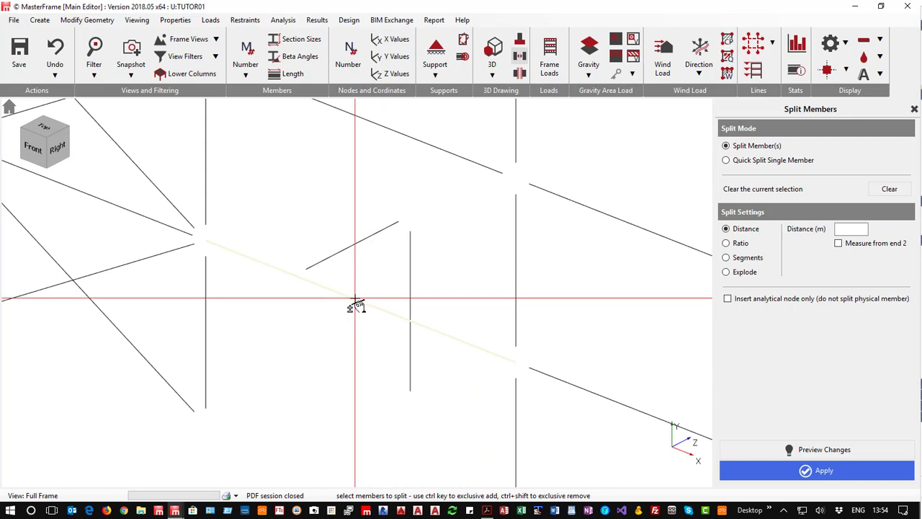
click(357, 304)
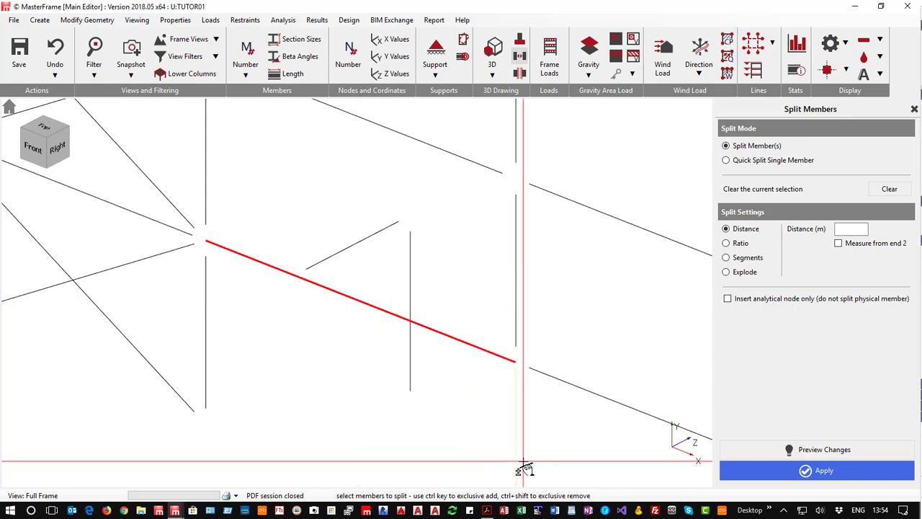
click(756, 161)
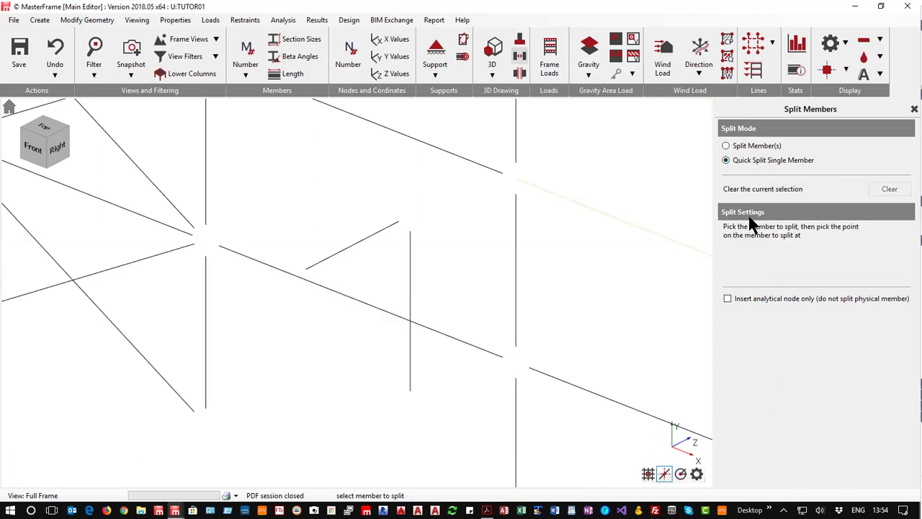
click(741, 147)
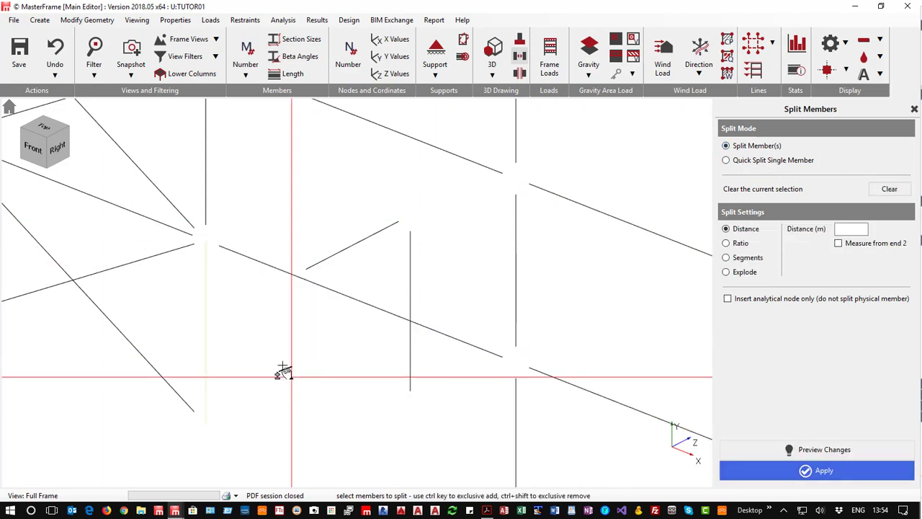
- Split the lower rail member where the new horizontal member meets it, using the Explode setting, and close Split Members
click(334, 303)
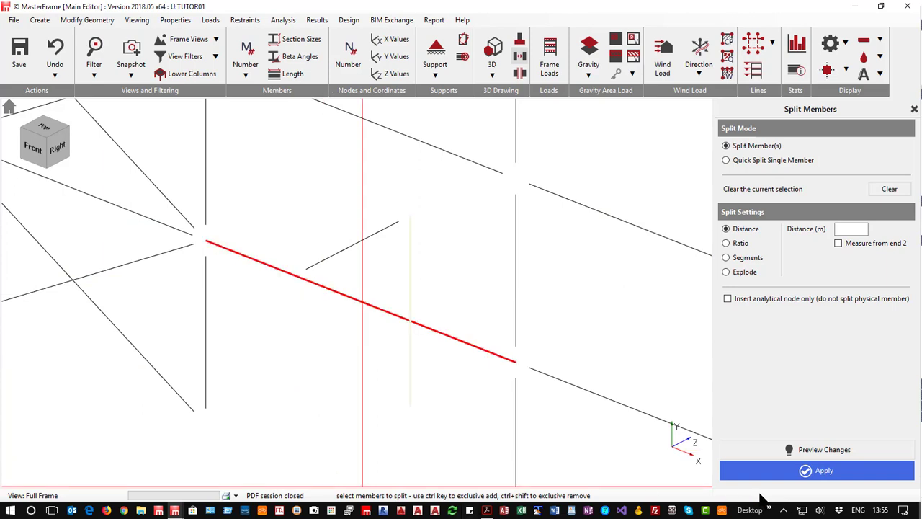
click(815, 473)
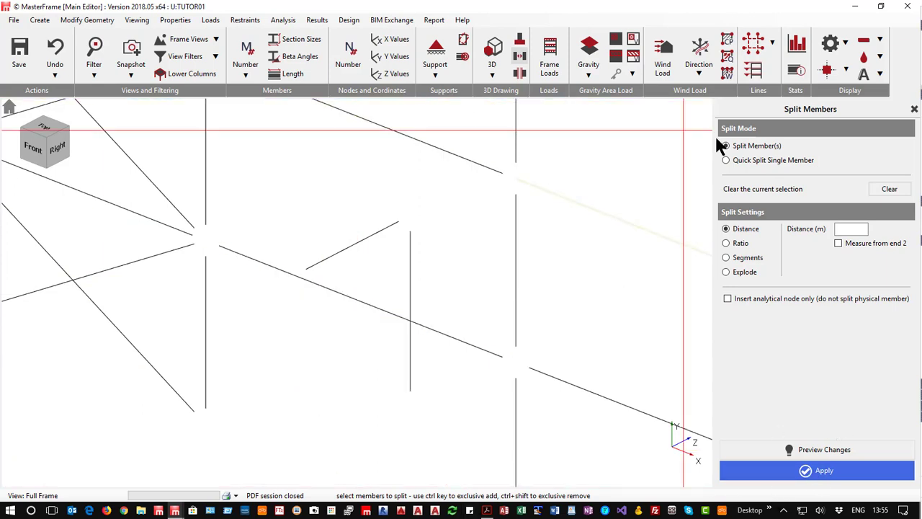
click(848, 230)
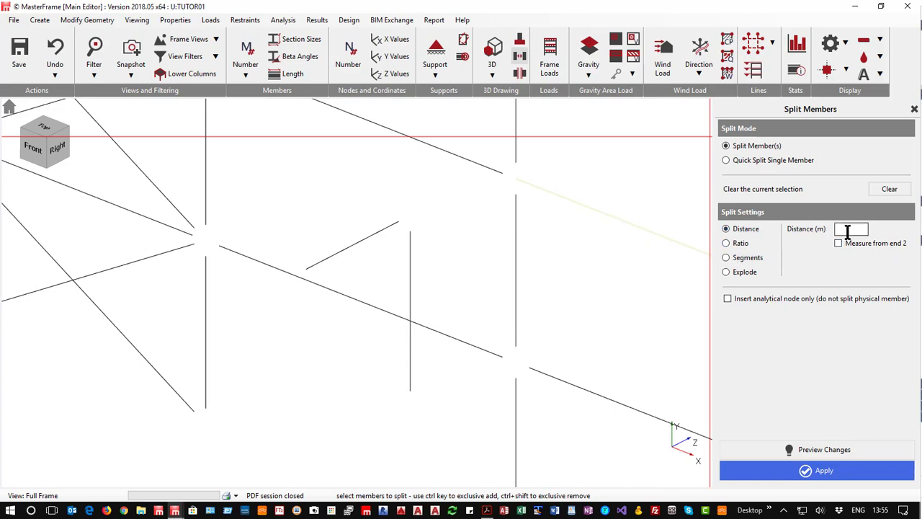
click(376, 340)
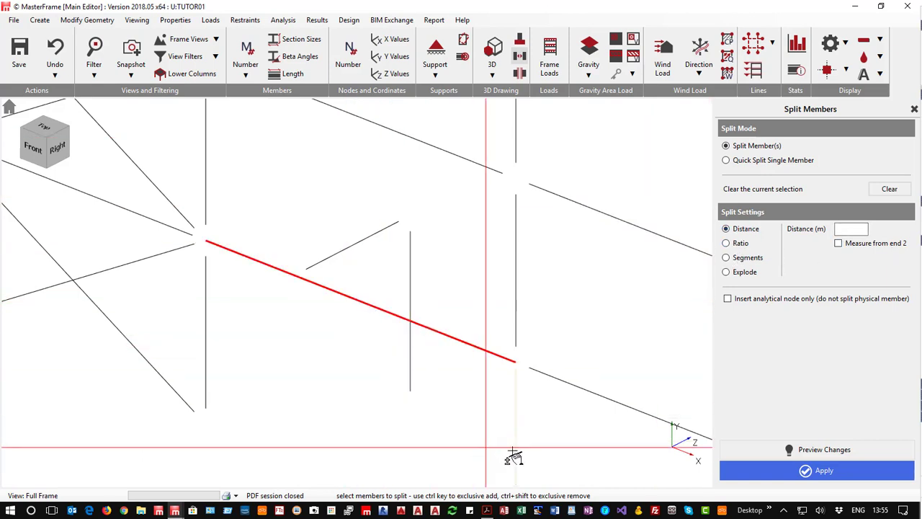
click(726, 272)
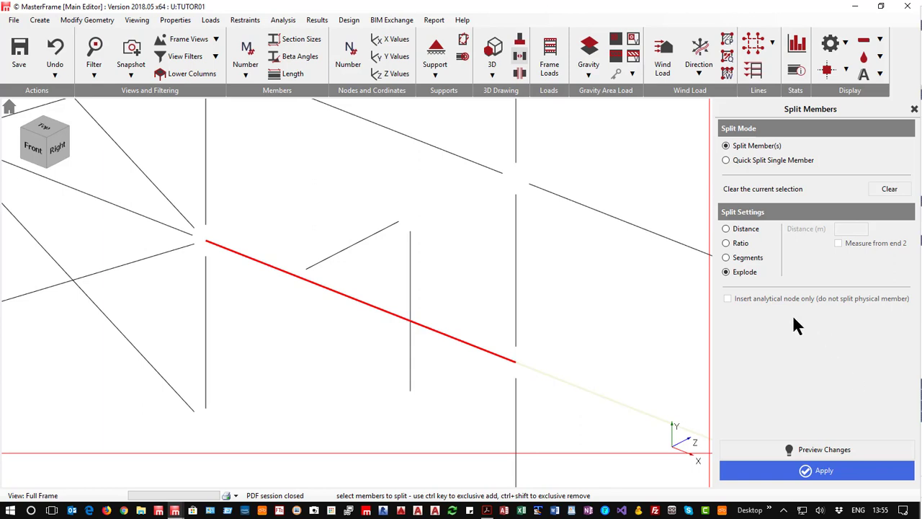
click(889, 189)
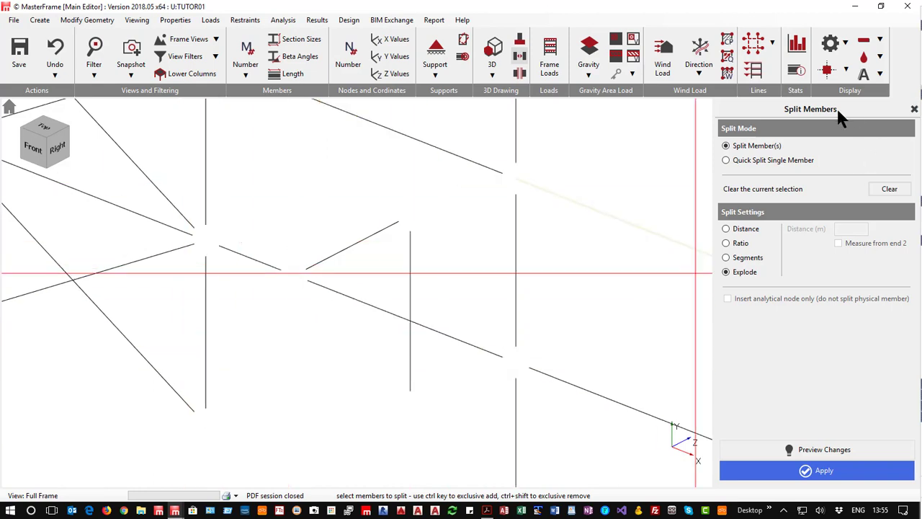
click(914, 109)
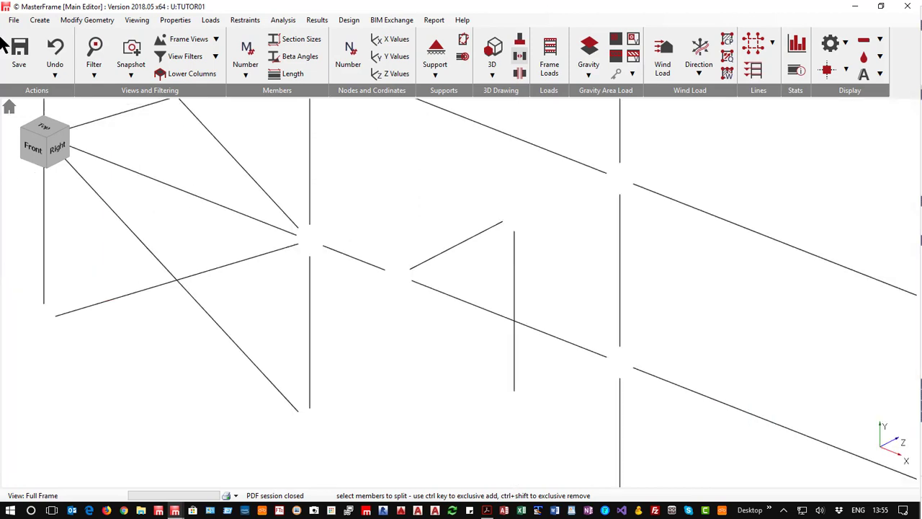
- Merge the two lower rail segments into one physical member with Quick Merge between the adjacent column nodes
click(88, 20)
click(131, 47)
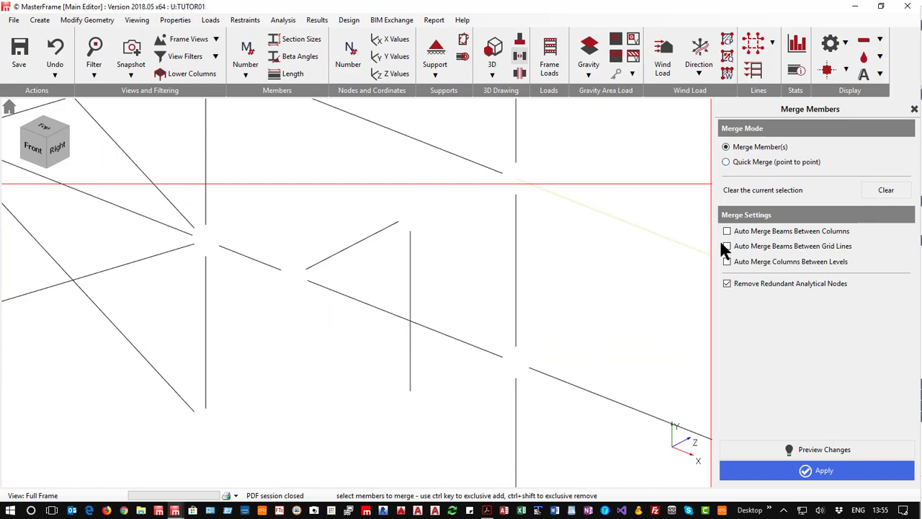
click(240, 258)
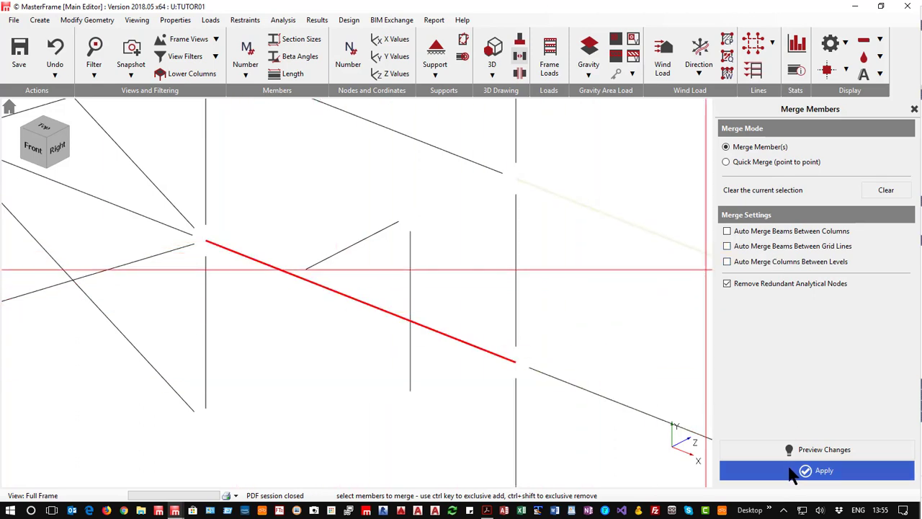
click(883, 192)
click(729, 162)
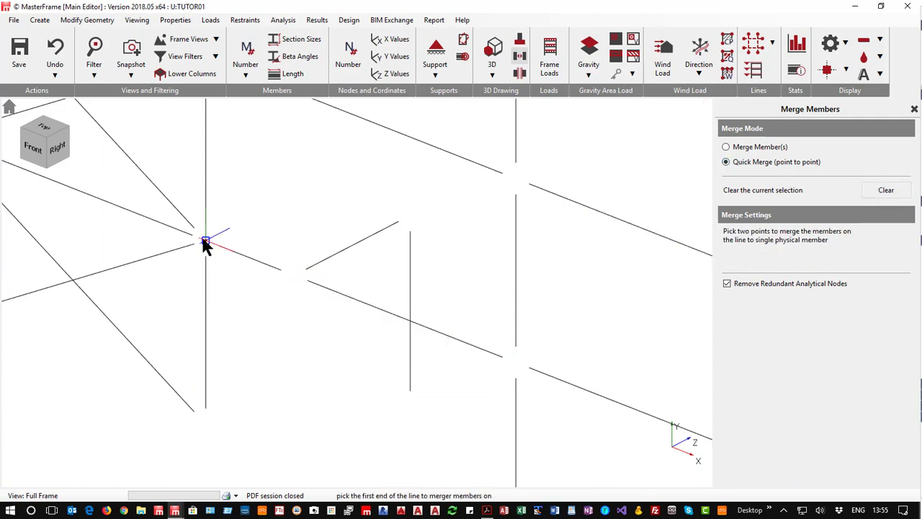
click(202, 242)
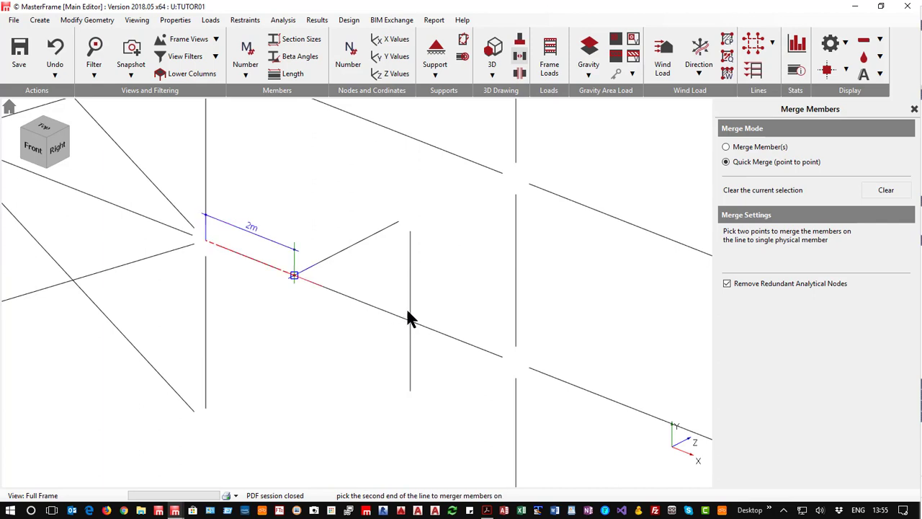
click(516, 363)
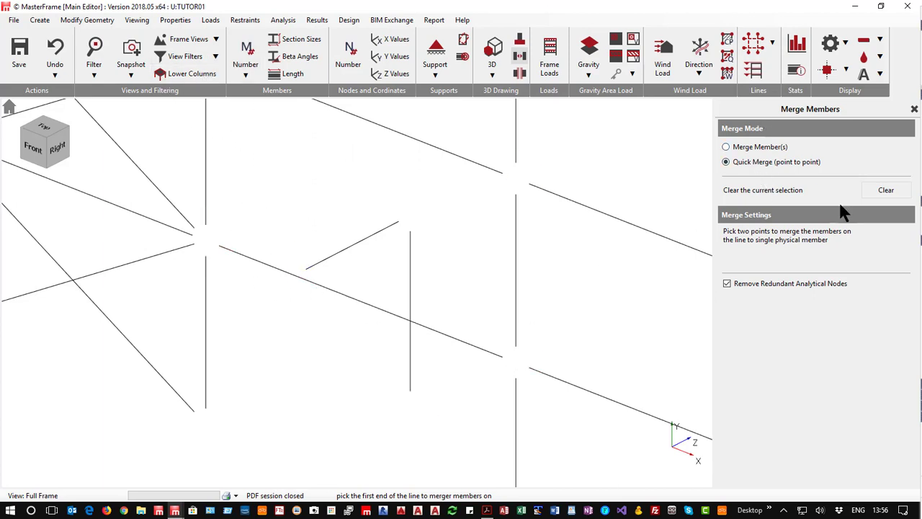
- Undo the rail merge, clear the selection, and return to Merge Member(s) mode
click(54, 46)
click(892, 193)
click(734, 147)
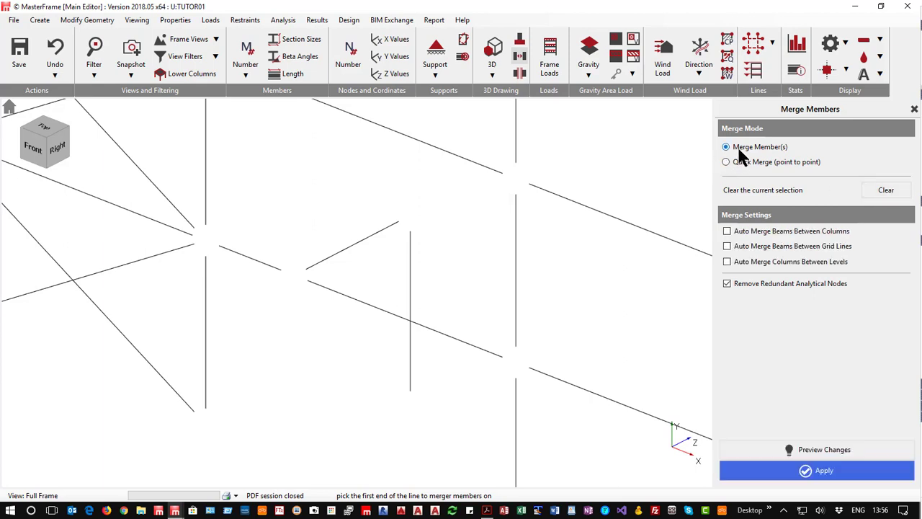
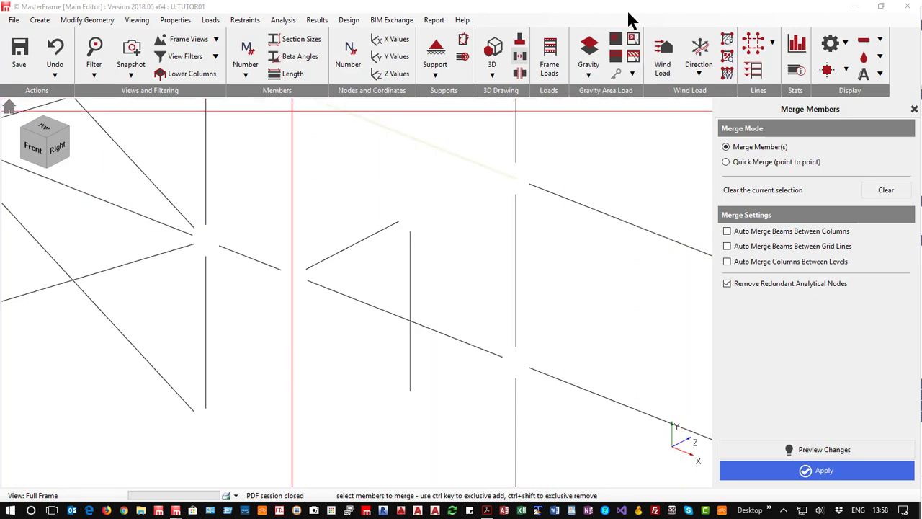
- Close the frame model, saving TUTOR01, and open MasterKey : Connections from MasterSeries
click(909, 7)
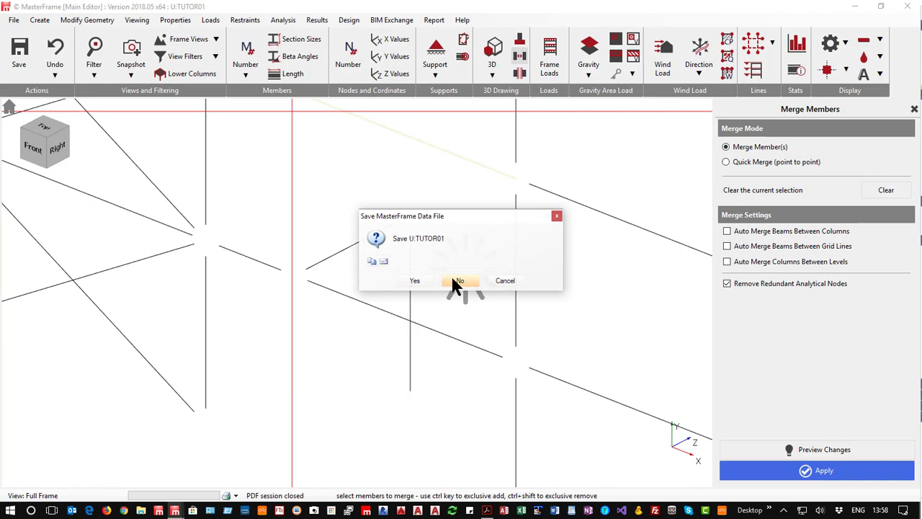
click(413, 280)
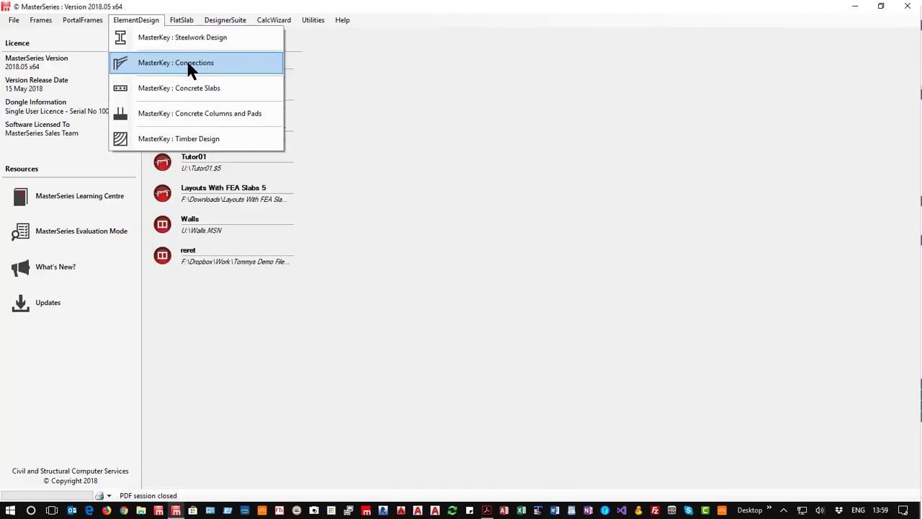
click(187, 62)
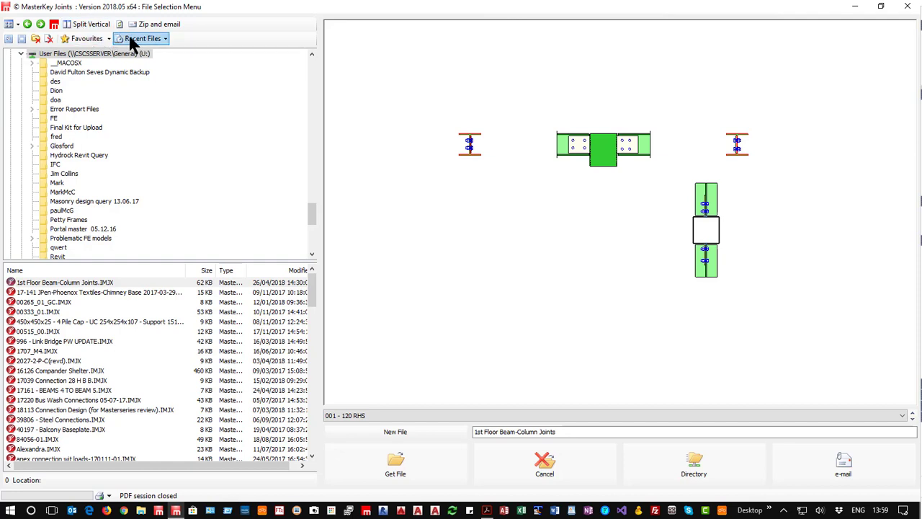
- Create a new connections file named CHS in the current user files folder
click(377, 432)
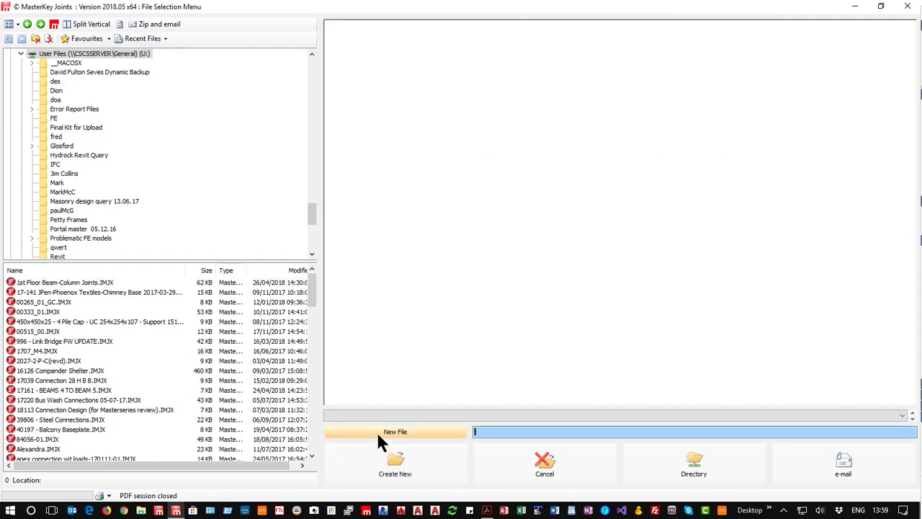
text(CHS)
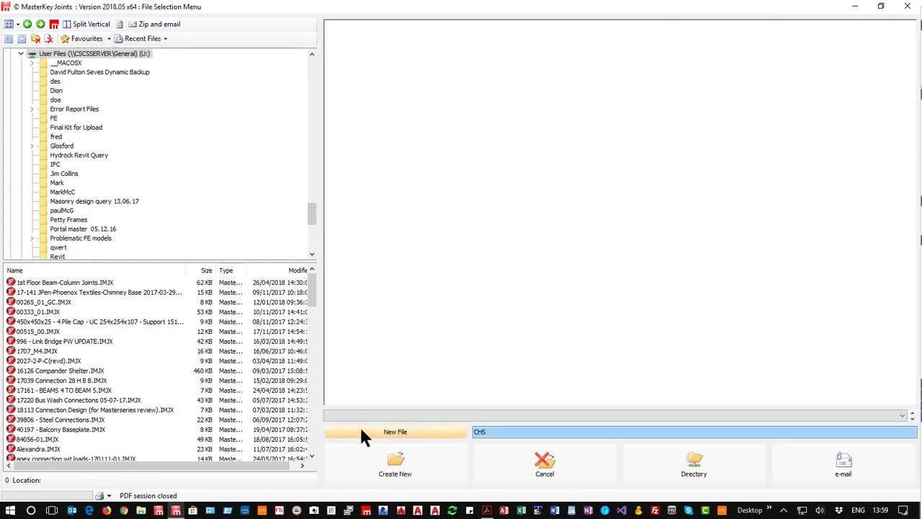
click(406, 463)
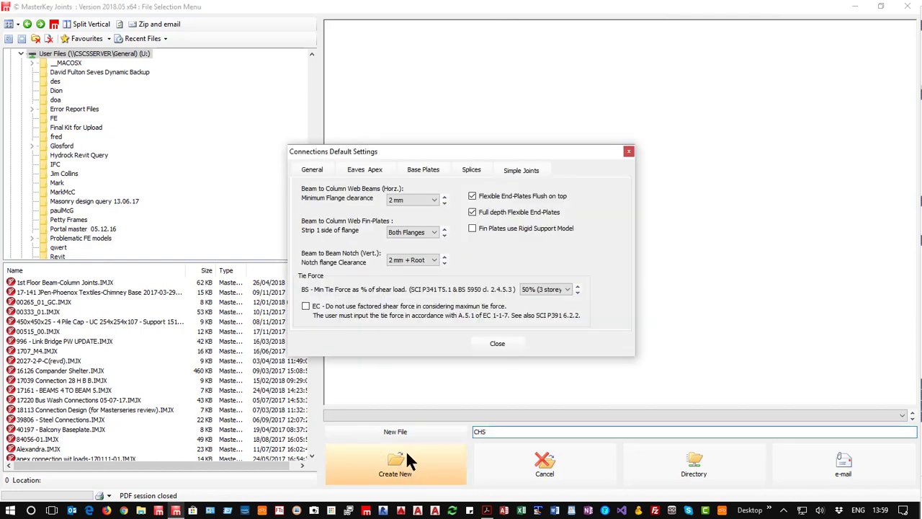
- Check the Base Plates default settings without changing them, and create a Base Plate (Slab & Stiffened) moment connection
click(423, 171)
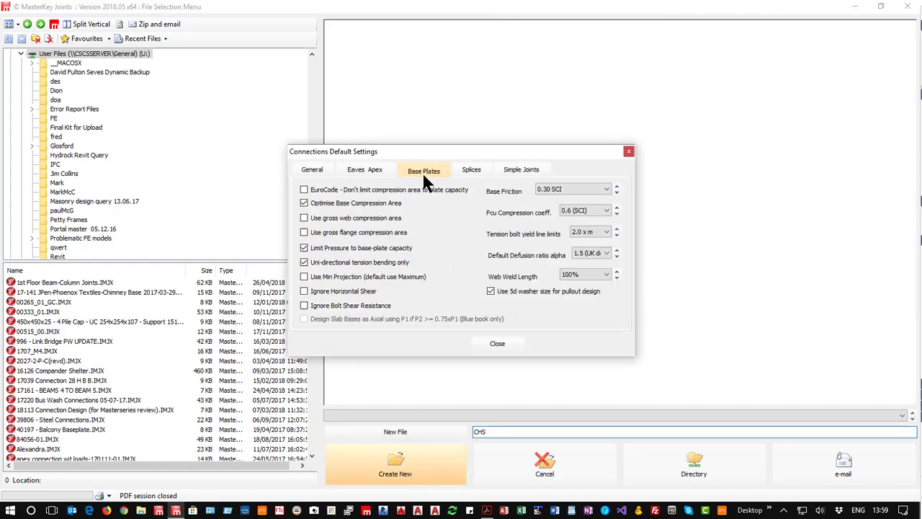
click(495, 343)
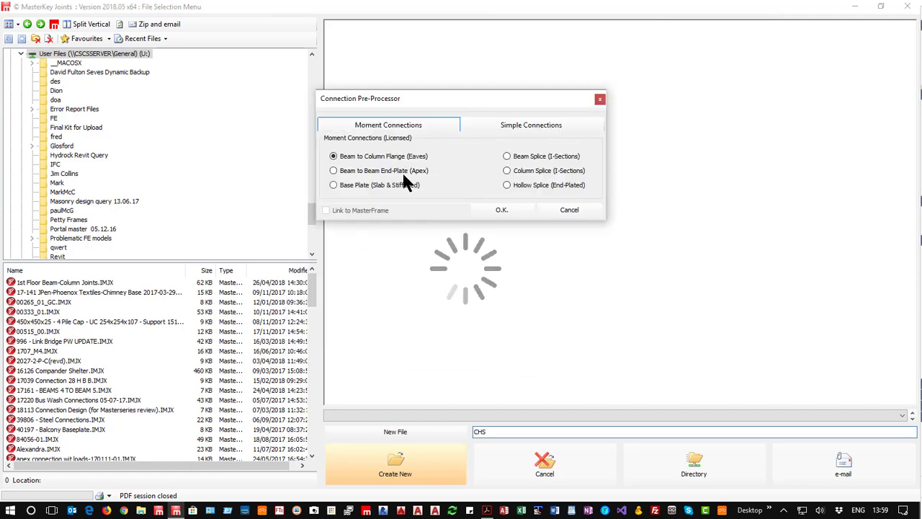
click(375, 185)
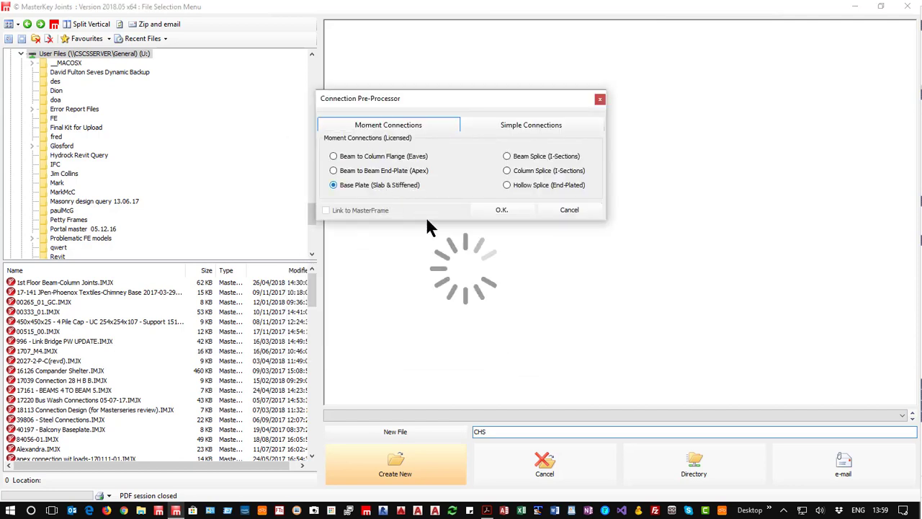
click(503, 211)
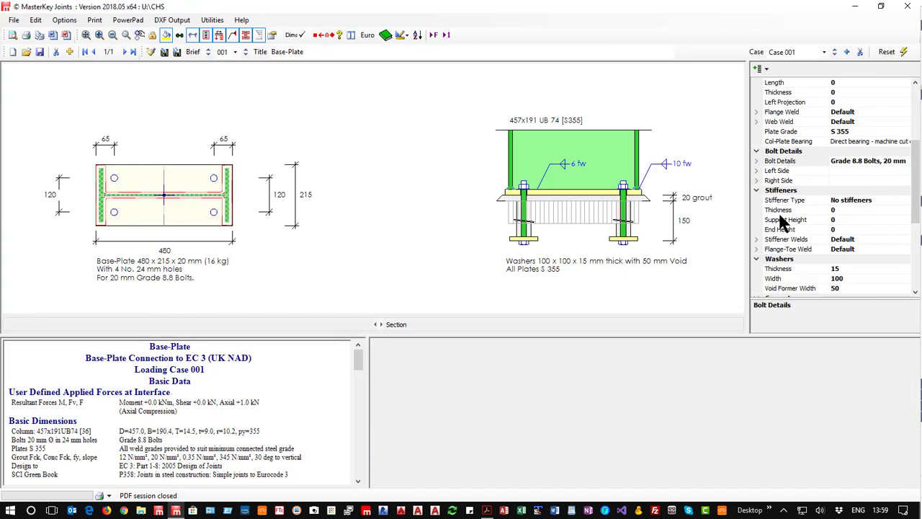
- Change the column's section type to CHS in the column properties
scroll(817, 165, up, 5)
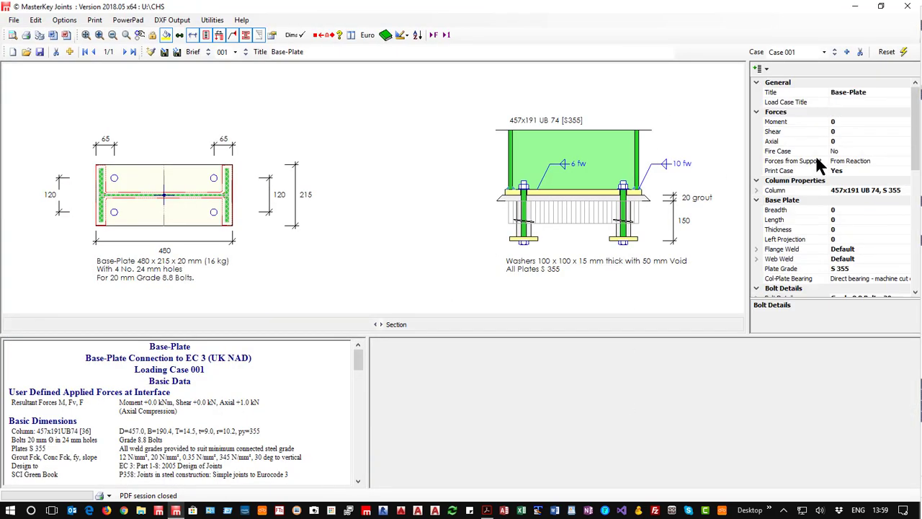
double_click(777, 190)
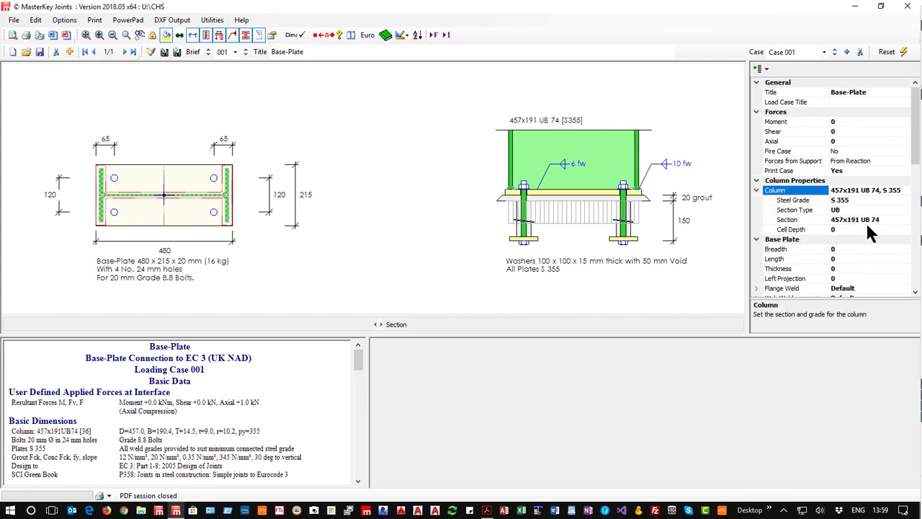
click(804, 209)
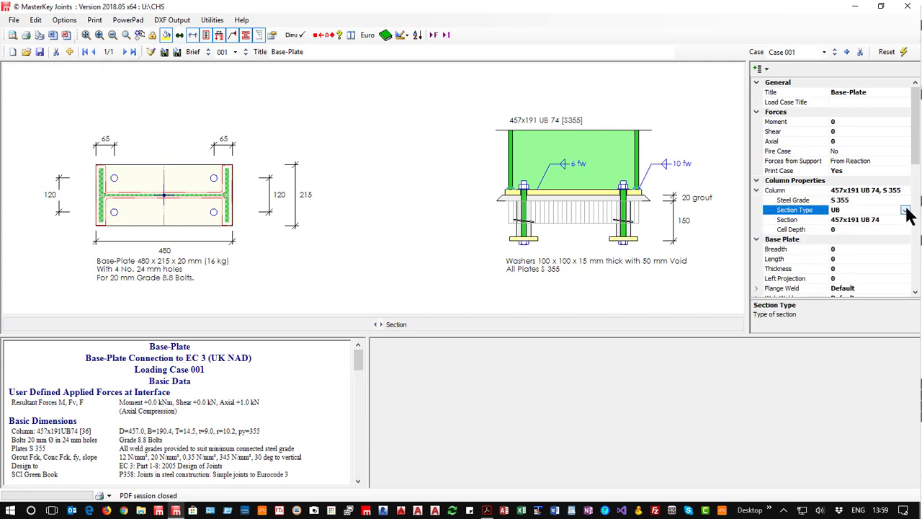
click(905, 210)
scroll(872, 252, down, 5)
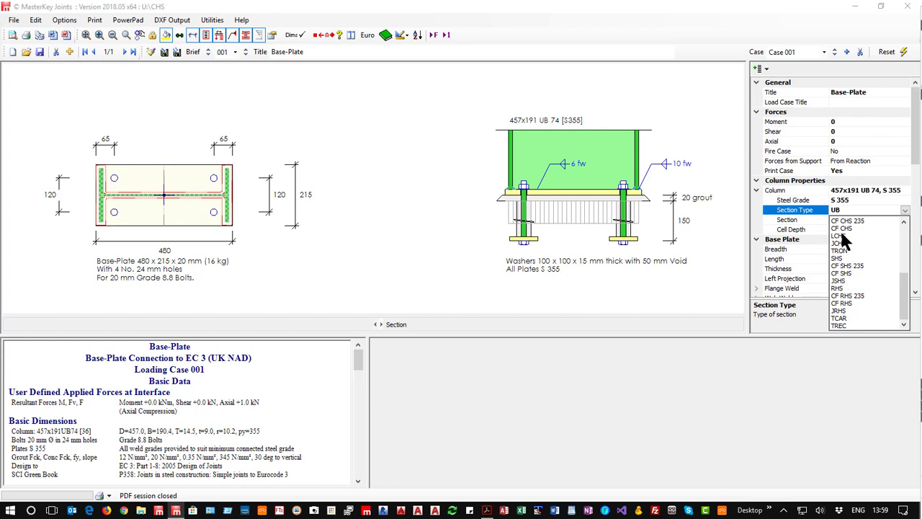
scroll(846, 249, up, 2)
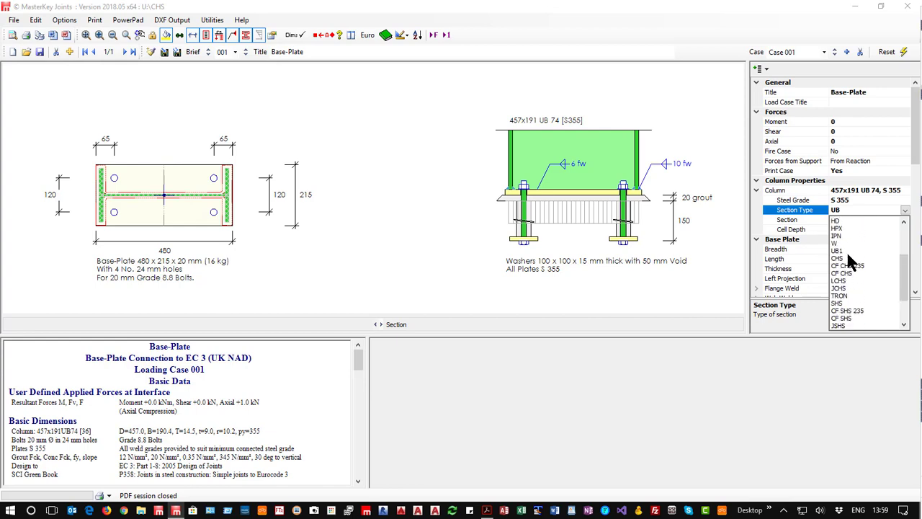
click(847, 258)
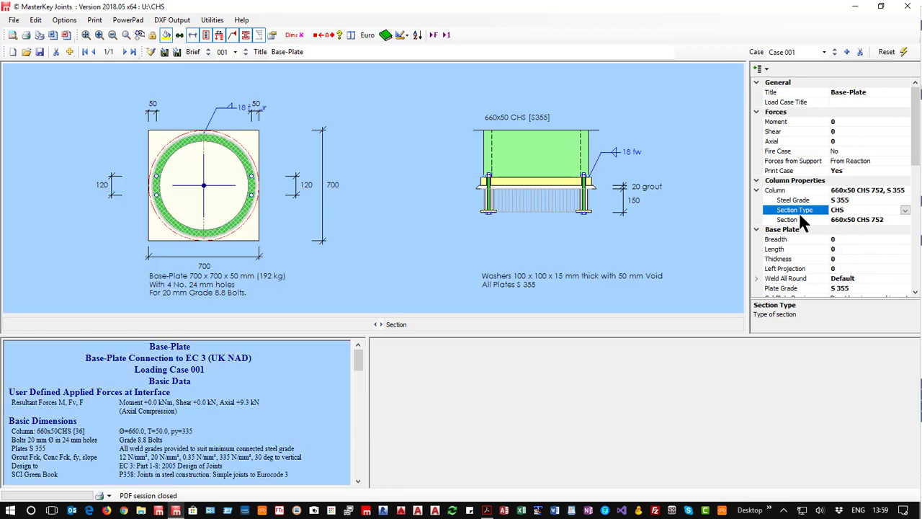
- Set the CHS column's section size to 244.5x10 CHS 57.8
click(855, 219)
click(905, 220)
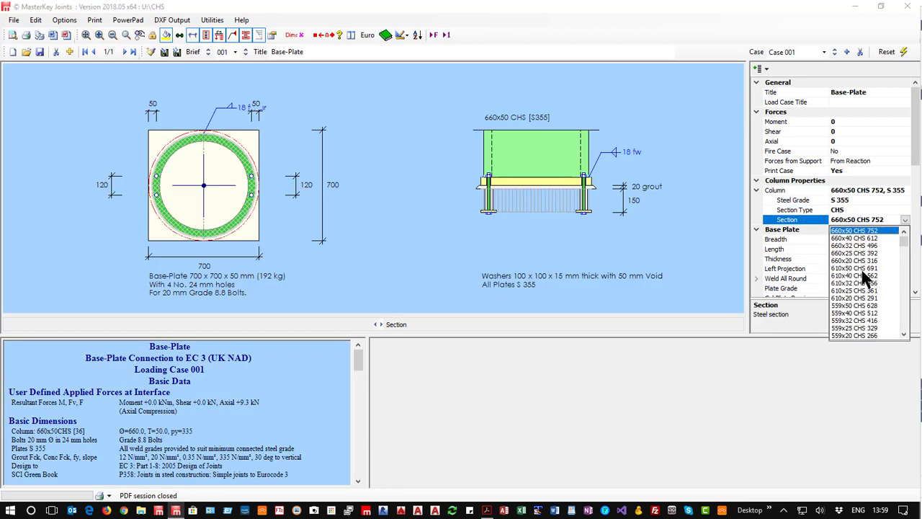
scroll(863, 285, down, 15)
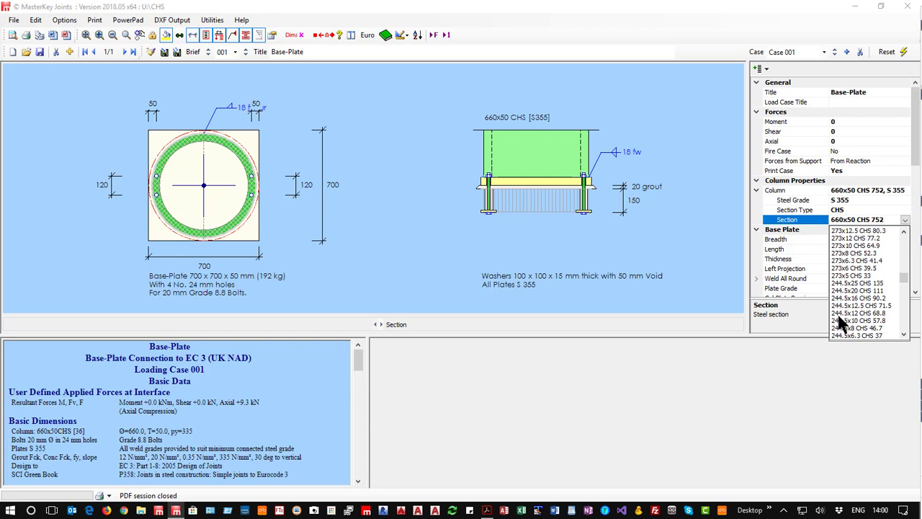
click(837, 321)
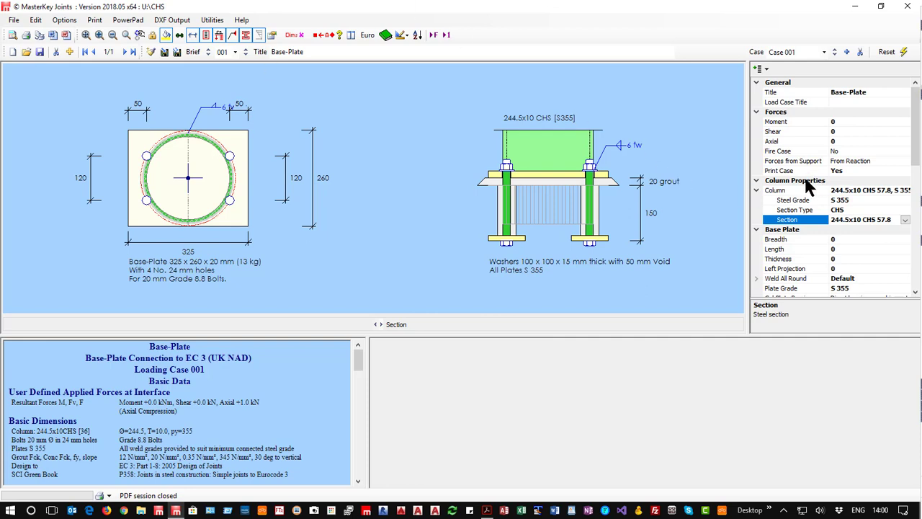
- Arrange the base plate bolts on a pitch circle diameter by setting PCD Bolts to Yes
scroll(808, 186, down, 2)
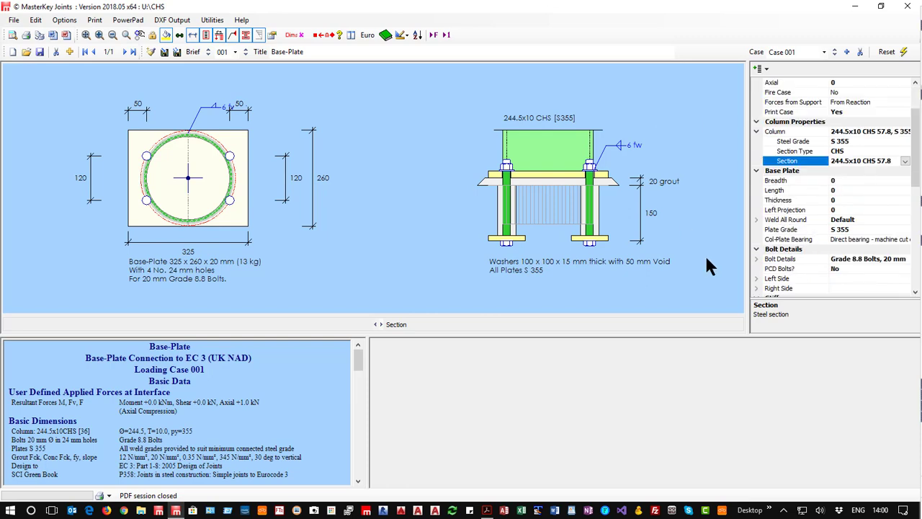
click(782, 270)
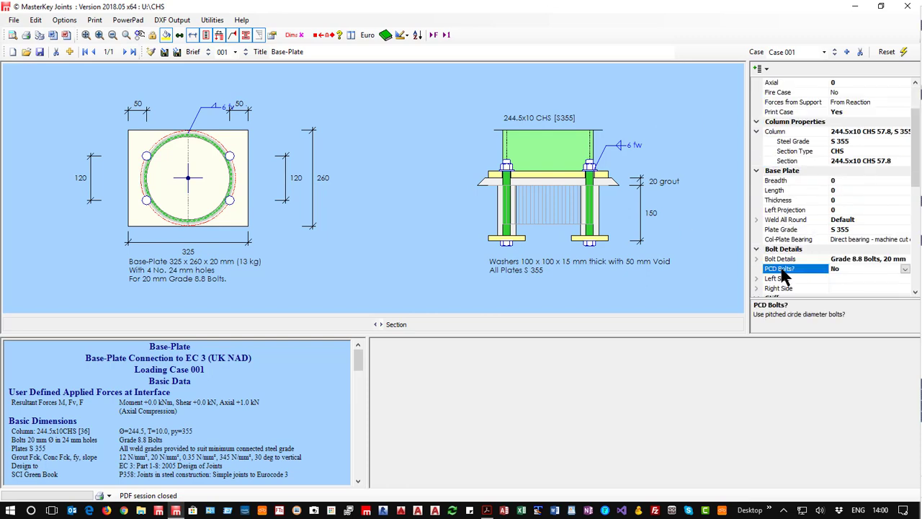
click(905, 269)
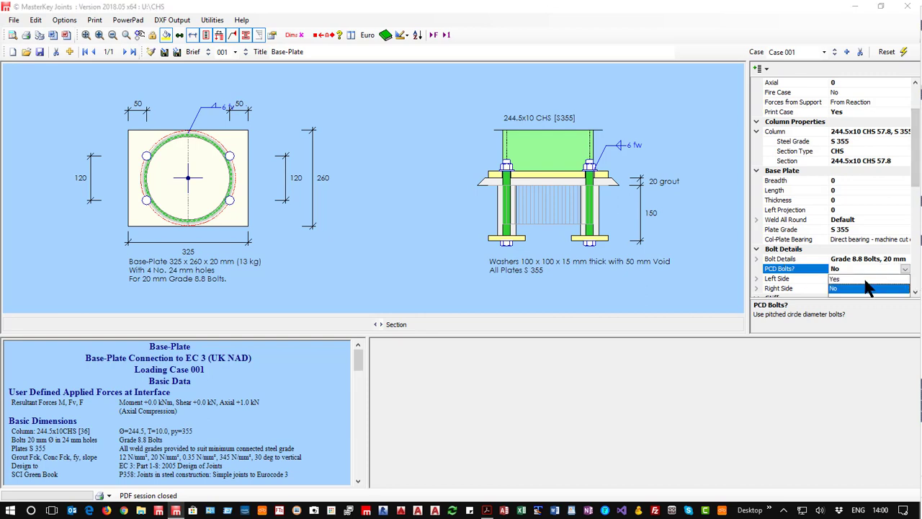
click(867, 287)
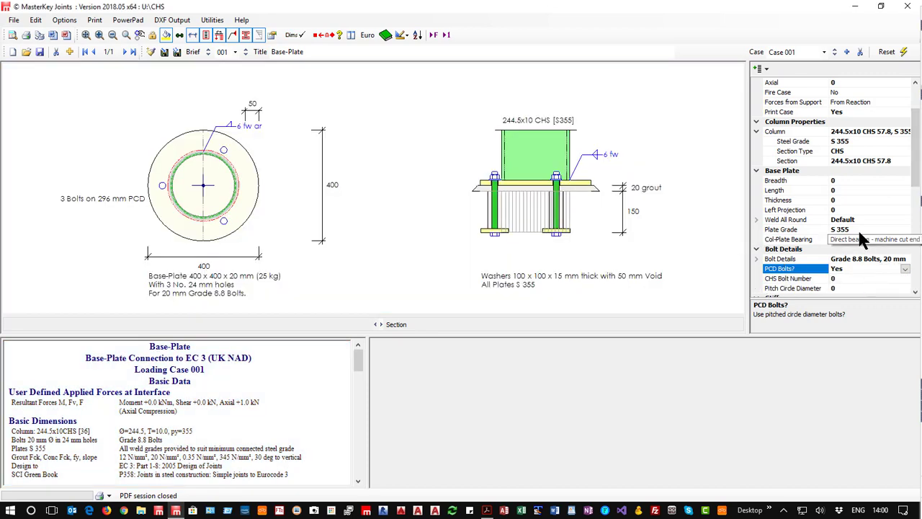
- Set the number of pitch circle bolts around the CHS column to 6
scroll(822, 258, down, 4)
scroll(821, 257, up, 2)
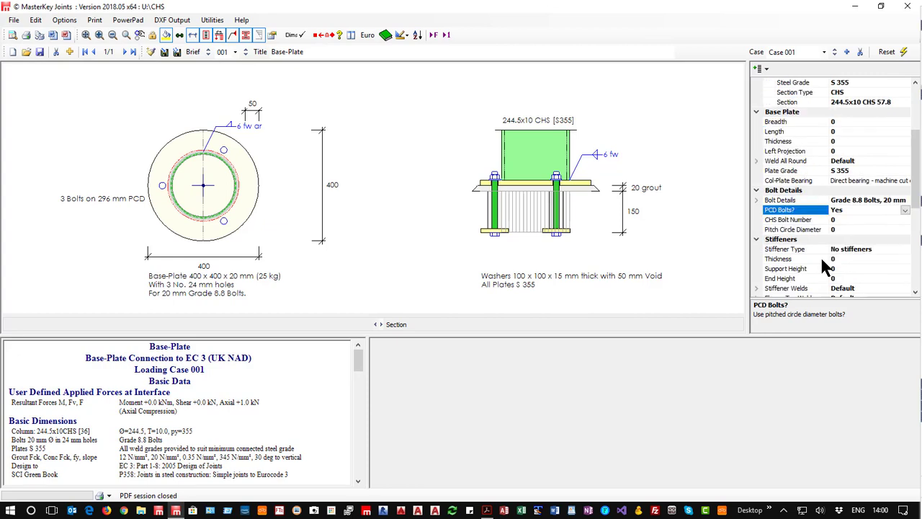
click(787, 221)
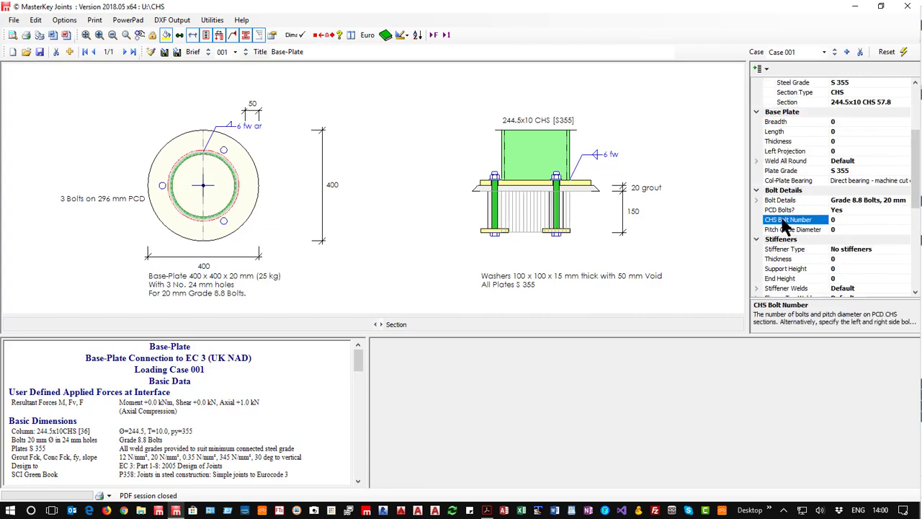
text(6)
key(Return)
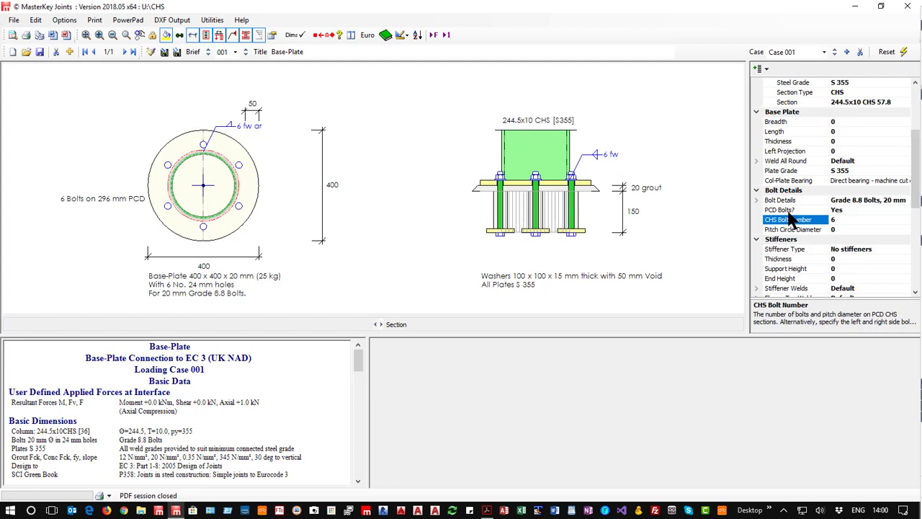
- Try a base plate breadth of 600 mm, and reset the breadth to 0
click(785, 121)
scroll(789, 184, up, 2)
text(4)
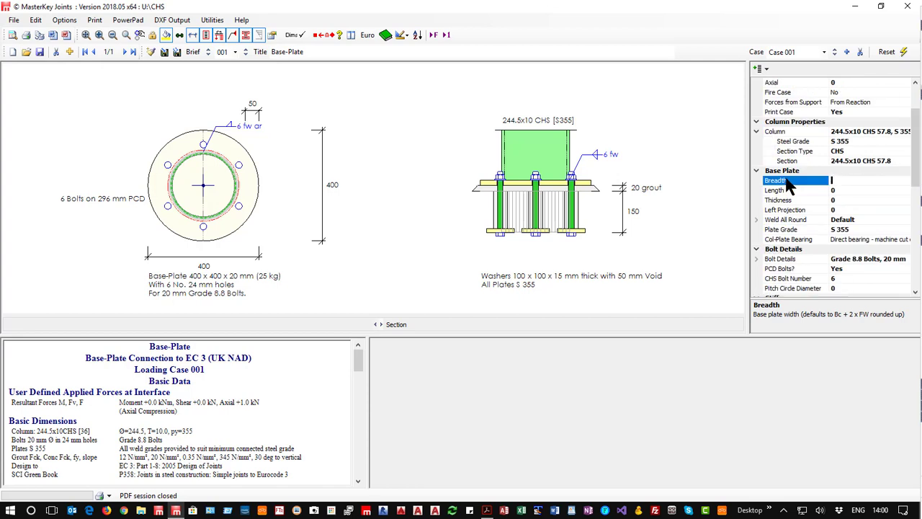
text(00)
key(Return)
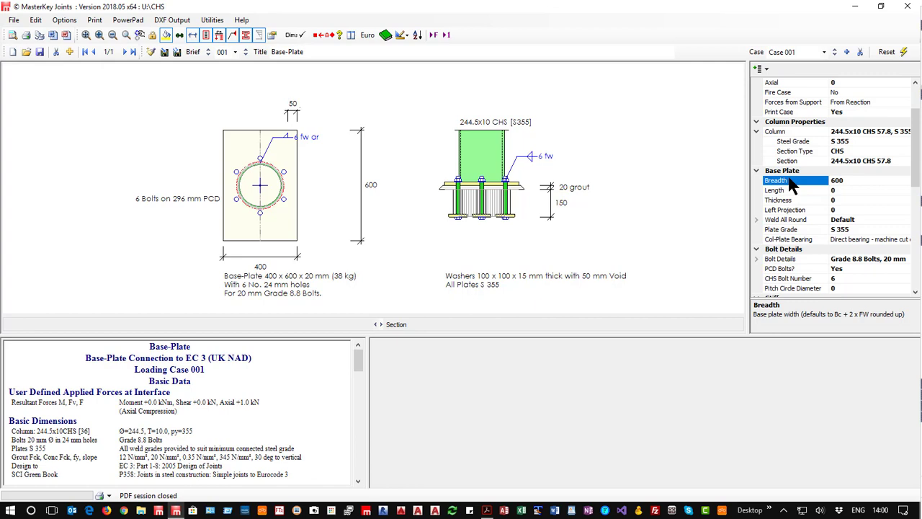
text(0)
key(Return)
- Set the base plate length to 400 mm
key(End)
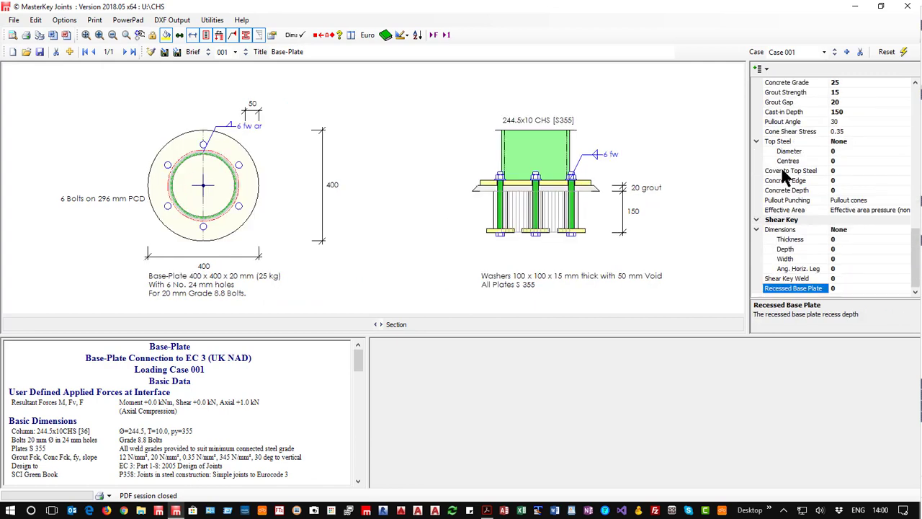
scroll(783, 175, up, 6)
scroll(805, 245, up, 12)
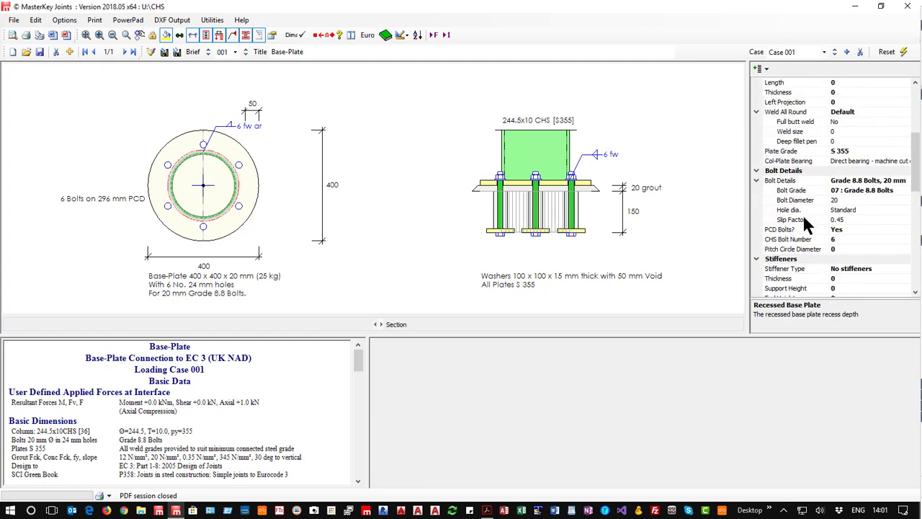
click(790, 201)
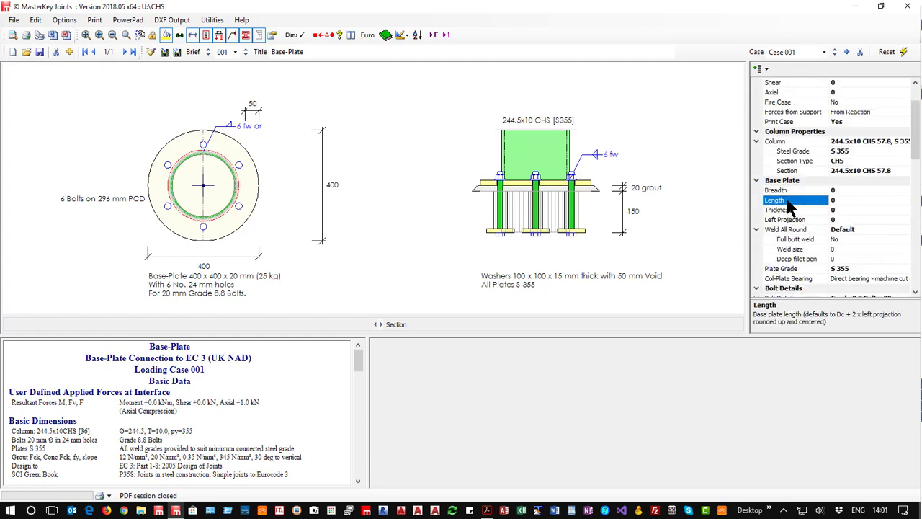
text(400)
- Try a base plate breadth of 340 mm, and return the breadth to its default of 0
click(785, 193)
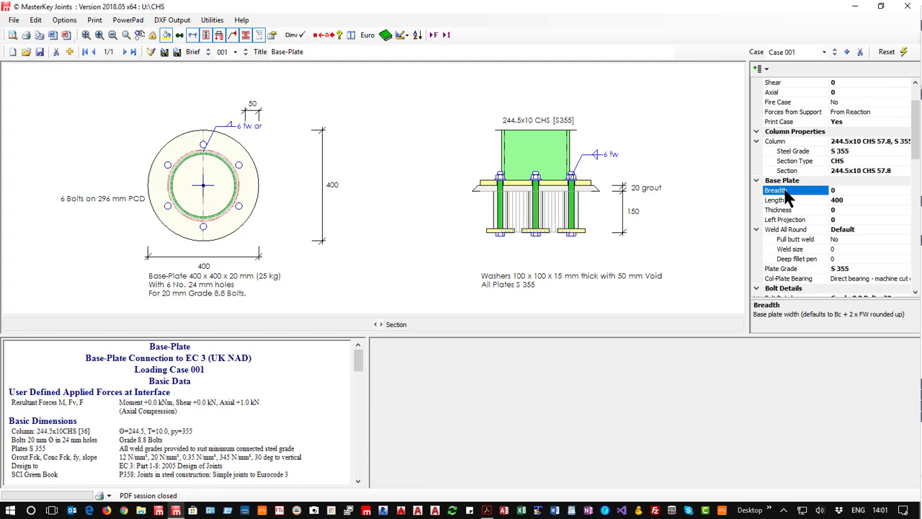
text(340)
key(Return)
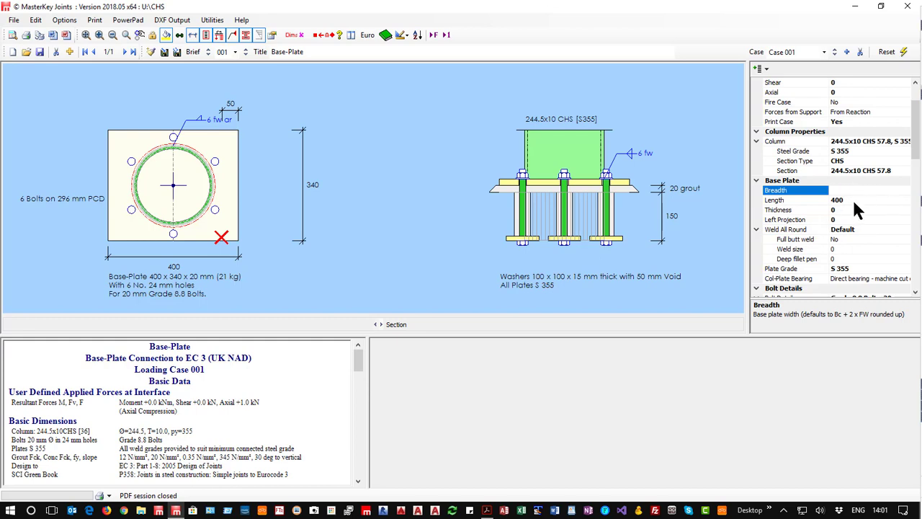
key(Return)
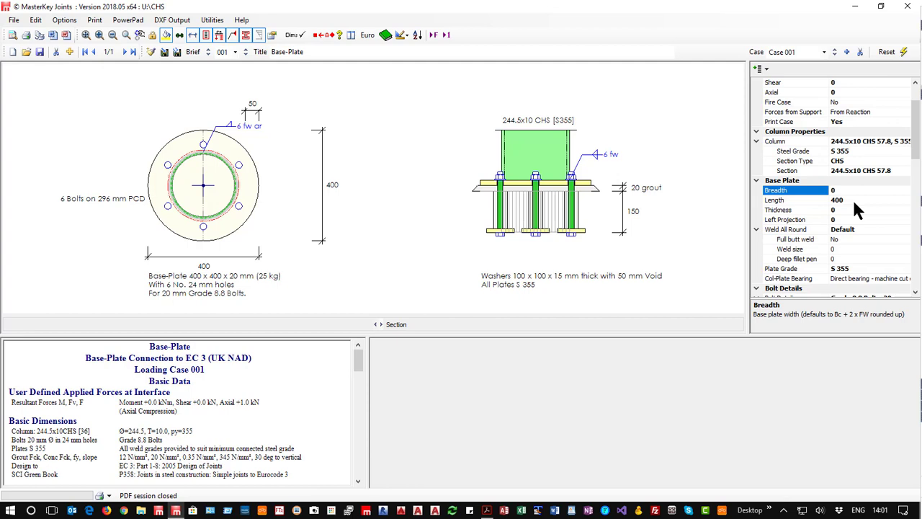
- Set the thickness of the base plate stiffeners to 10 mm
scroll(848, 204, down, 4)
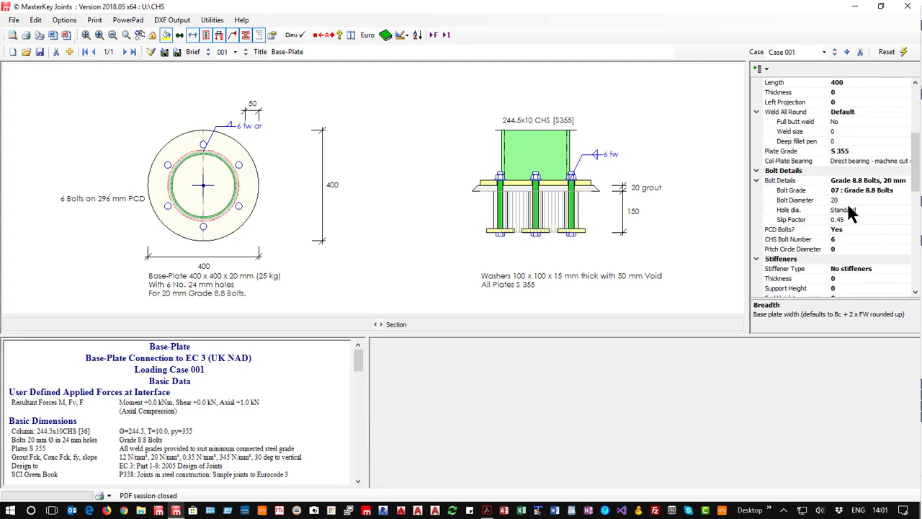
scroll(853, 255, down, 4)
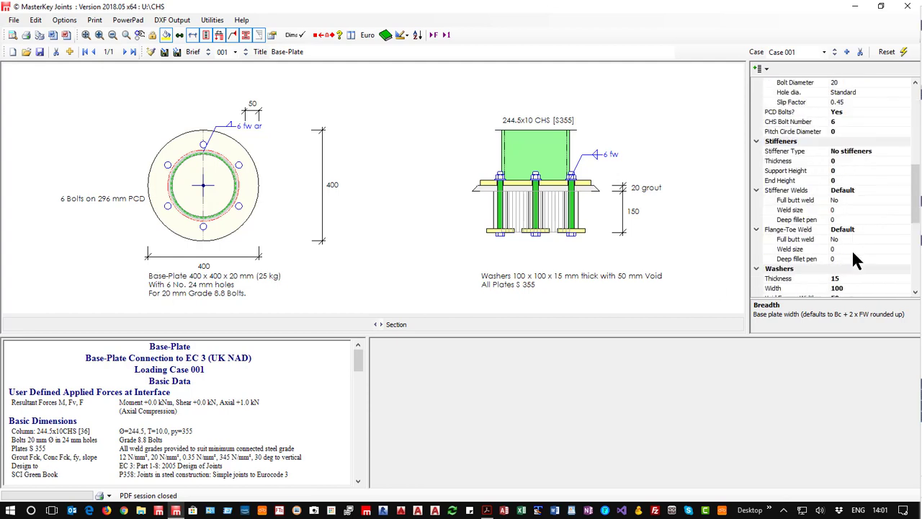
click(784, 153)
click(789, 162)
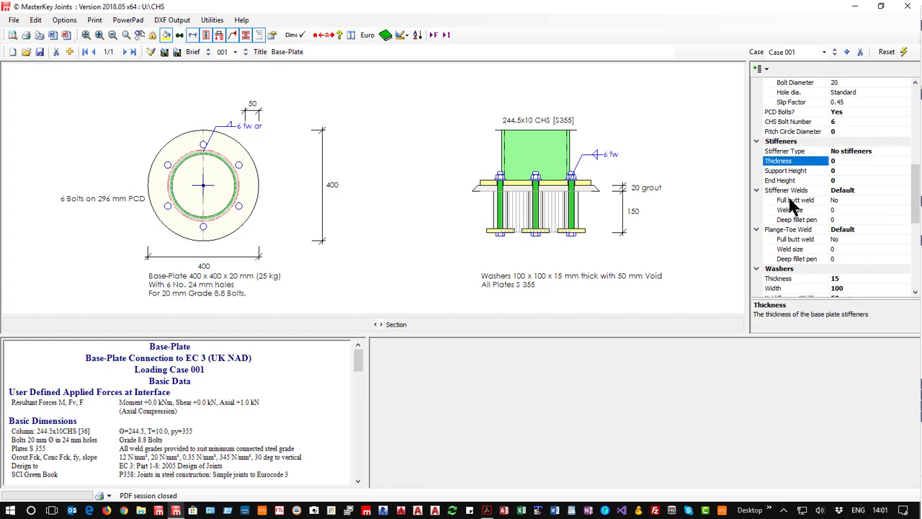
key(Down)
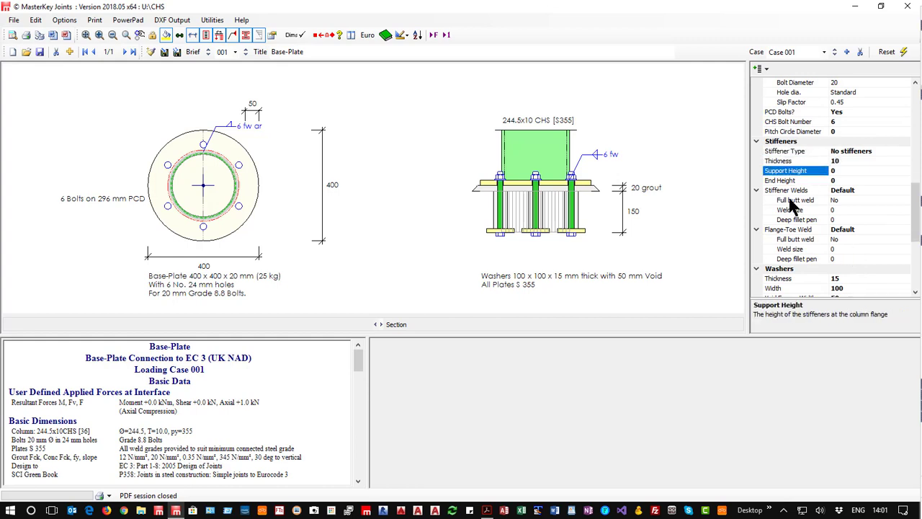
- Set the stiffeners' support height to 150 mm and their end height to 100 mm
key(End)
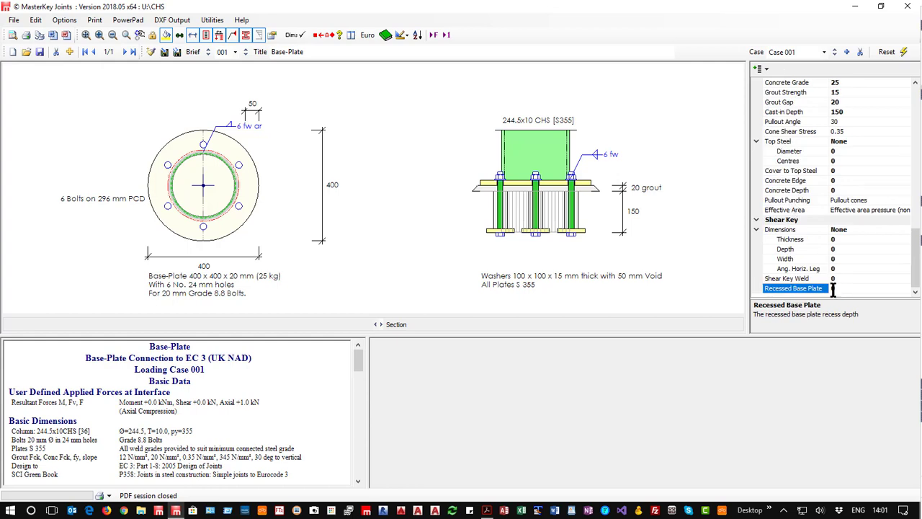
scroll(816, 268, up, 4)
scroll(816, 268, down, 2)
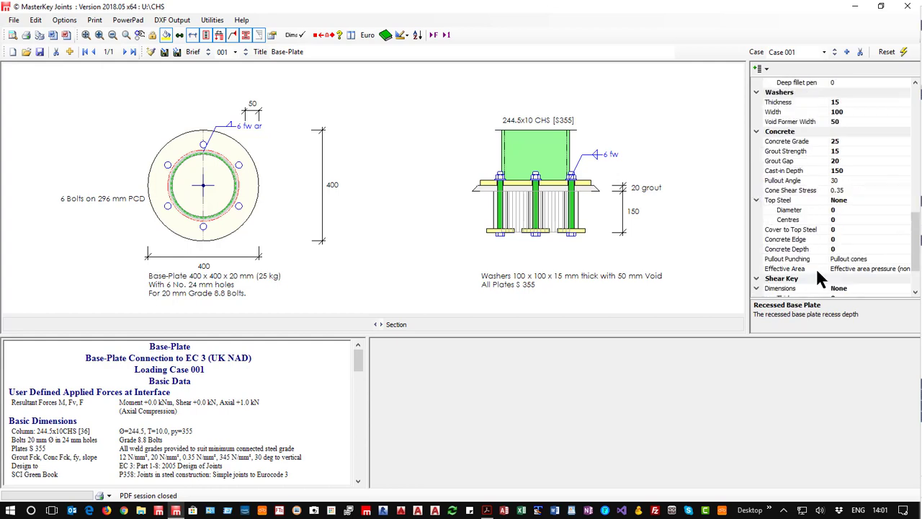
scroll(816, 268, up, 4)
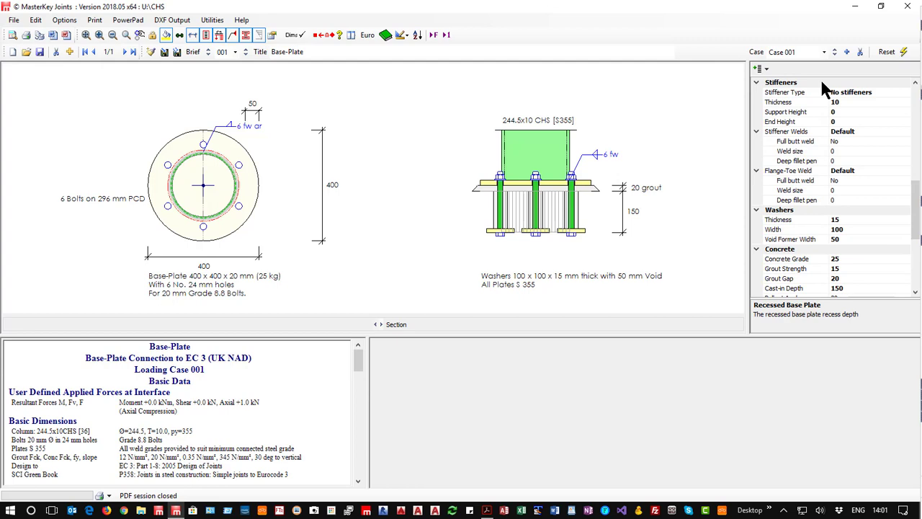
click(784, 112)
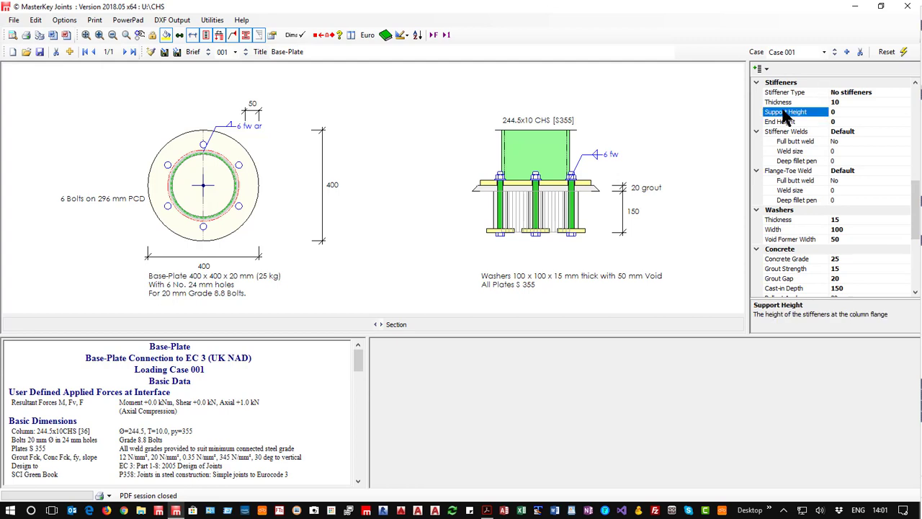
text(150)
click(792, 122)
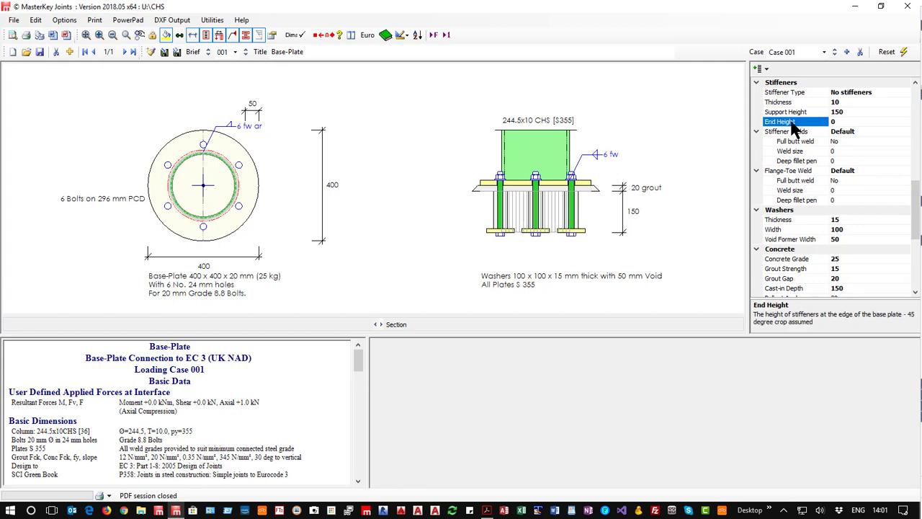
text(100)
- Try the '1 Stiffener extending web' pattern on the base plate, and change the stiffener type to '2 Stiffeners across the toes'
click(795, 113)
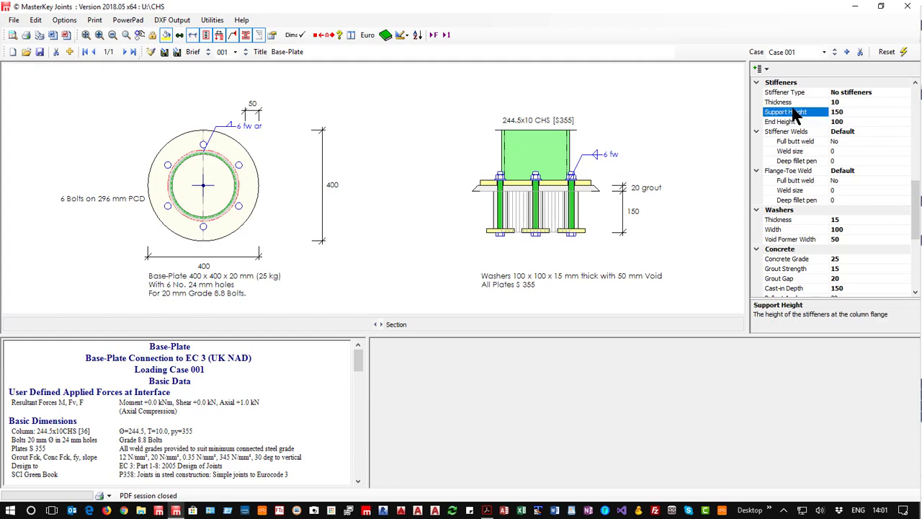
click(844, 89)
click(905, 93)
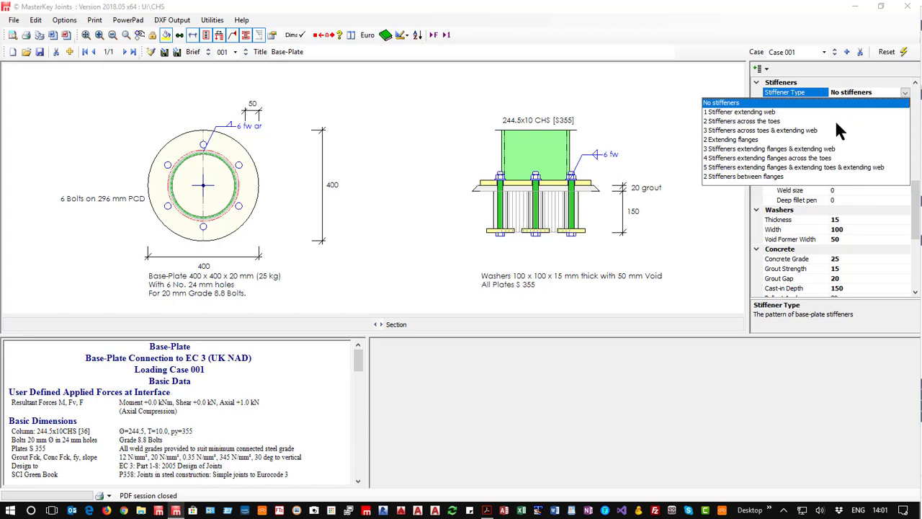
click(745, 114)
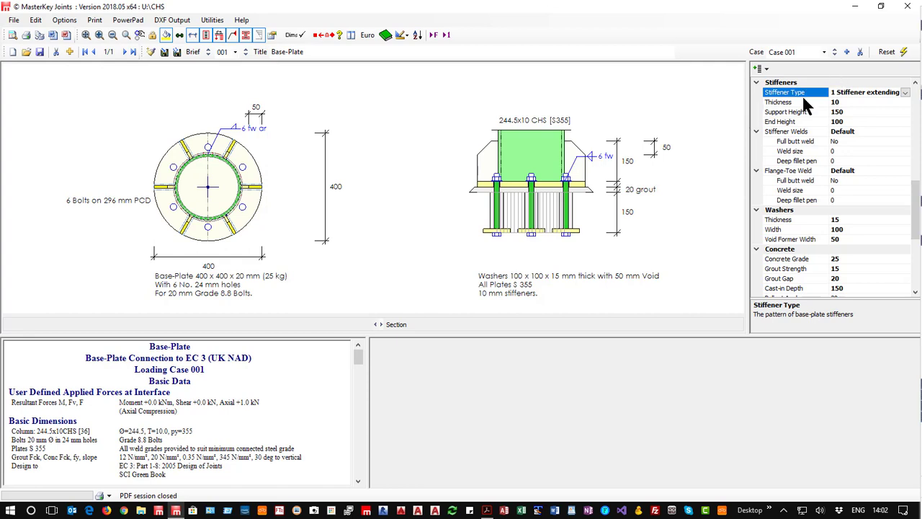
click(905, 93)
click(756, 121)
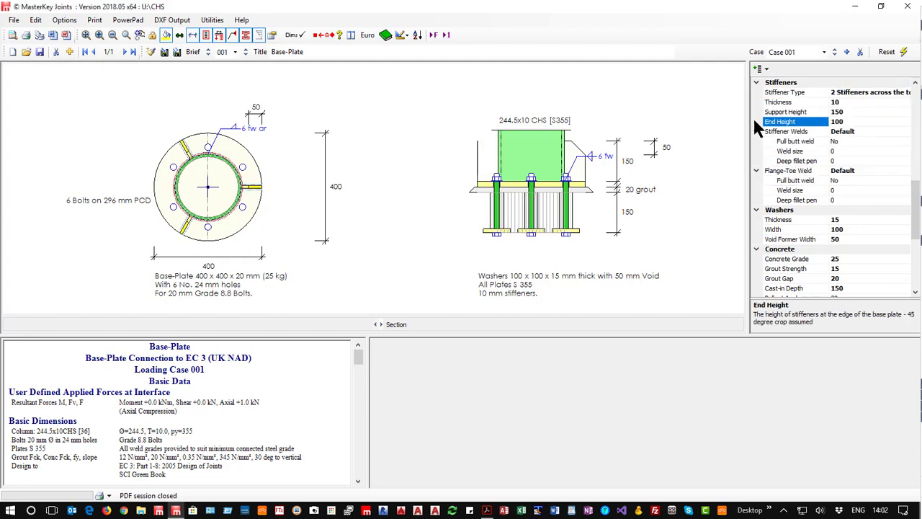
- Try the '3 Stiffeners across toes & extending web' stiffener type, and return to '2 Stiffeners across the toes'
click(863, 93)
click(903, 93)
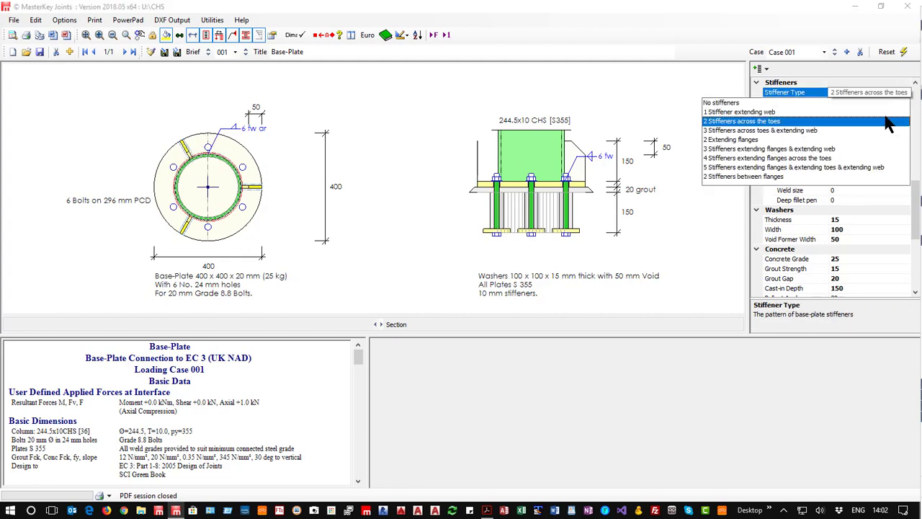
click(793, 131)
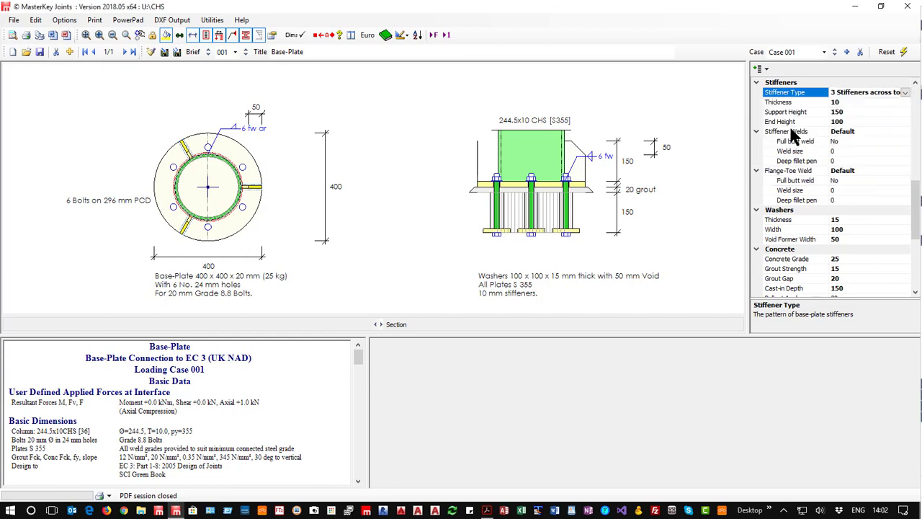
click(902, 93)
click(904, 93)
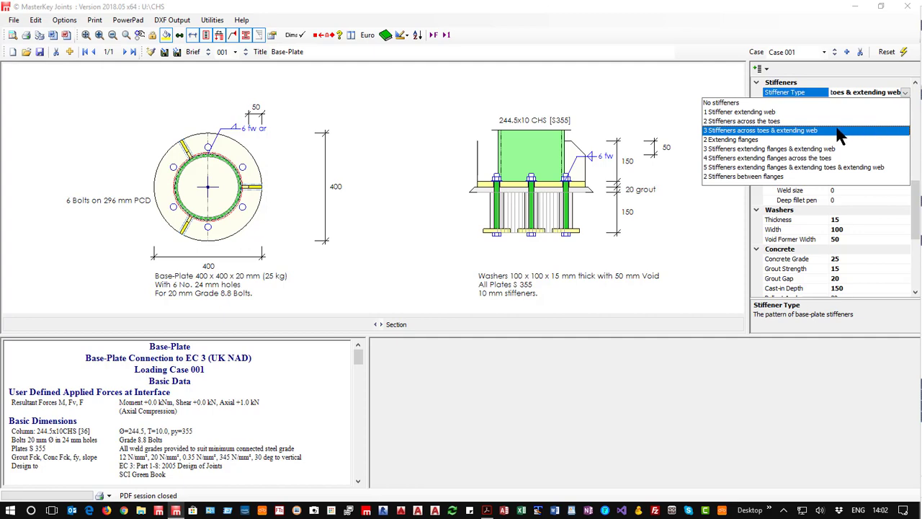
click(761, 121)
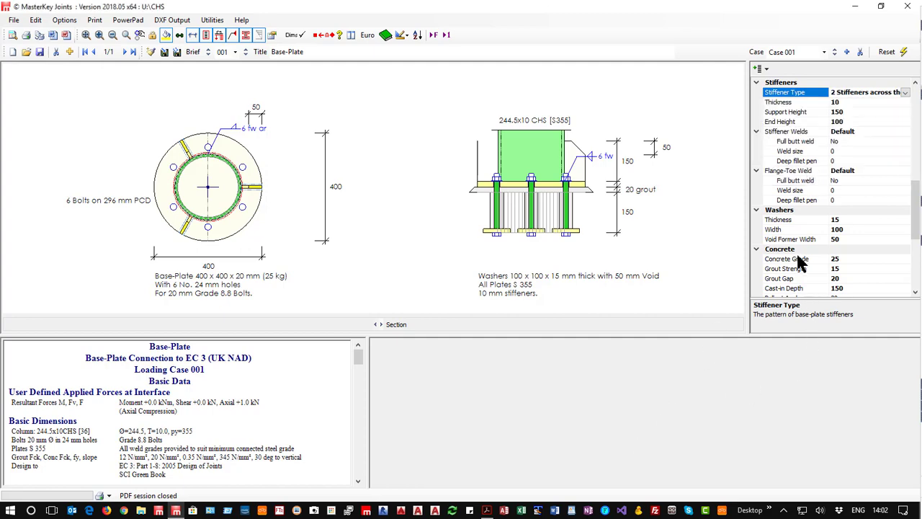
- Set the base plate breadth to 500 mm
scroll(800, 136, up, 4)
scroll(800, 135, up, 6)
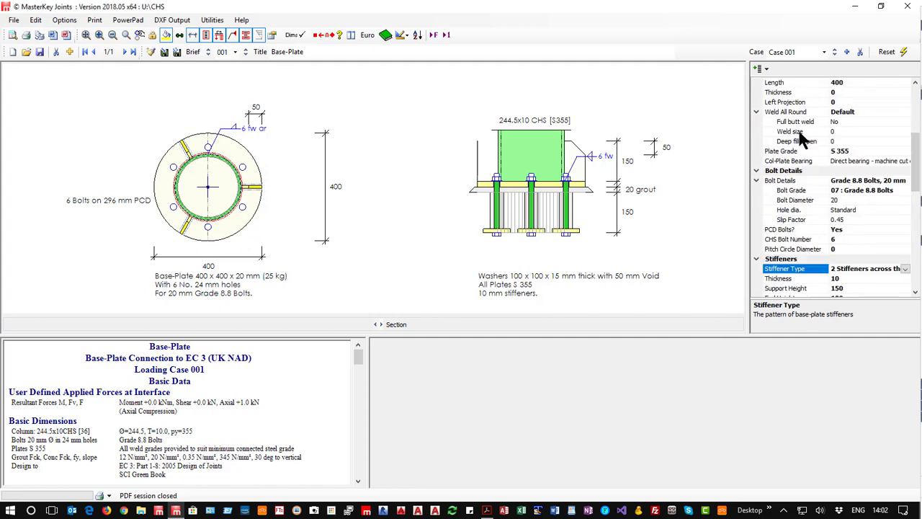
click(838, 190)
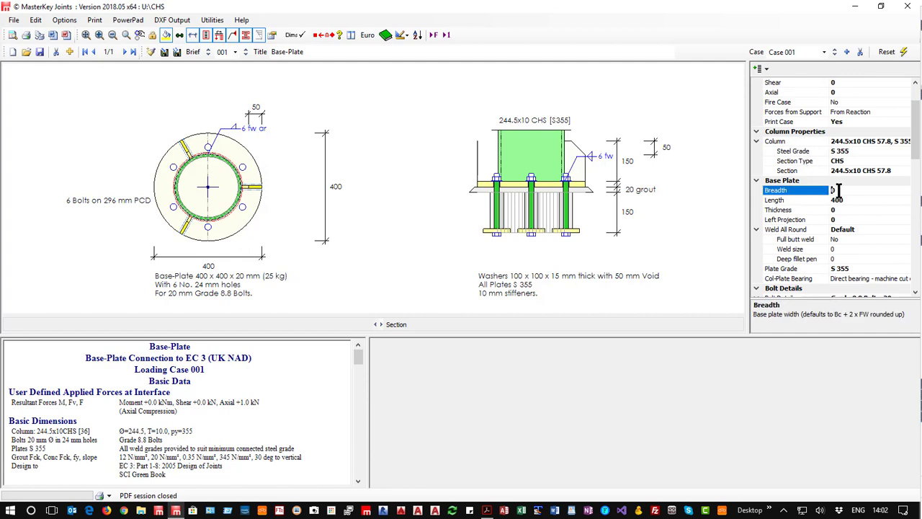
key(BackSpace)
text(500)
key(Return)
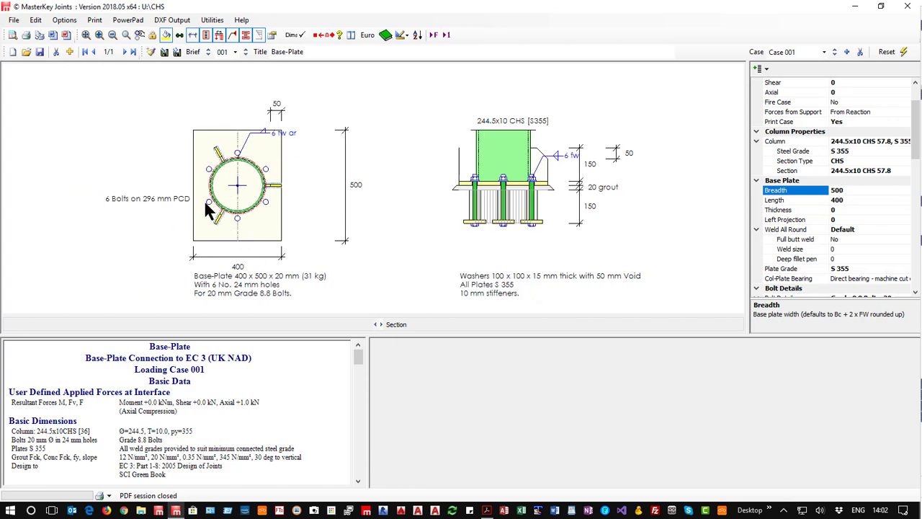
- Compare the '1 Stiffener extending web' pattern on the rectangular plate, and switch back to '2 Stiffeners across the toes'
scroll(870, 263, down, 4)
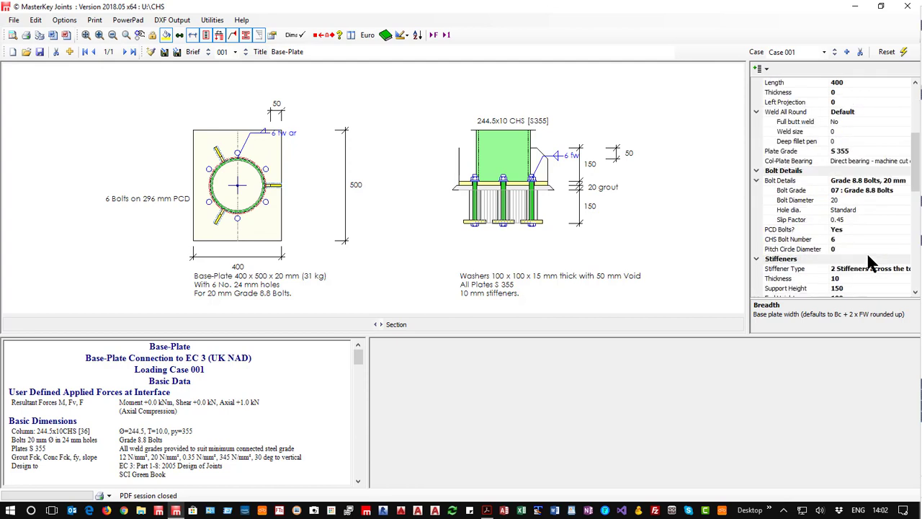
scroll(870, 263, down, 4)
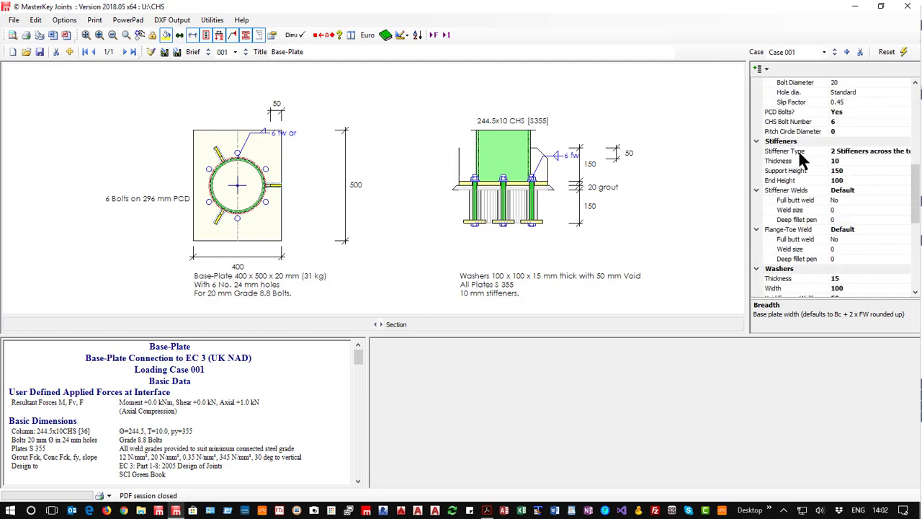
click(800, 153)
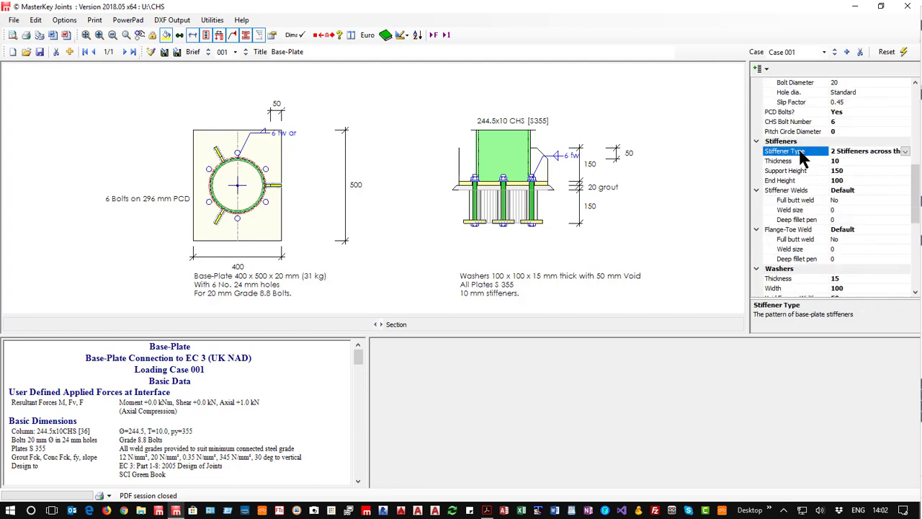
click(905, 151)
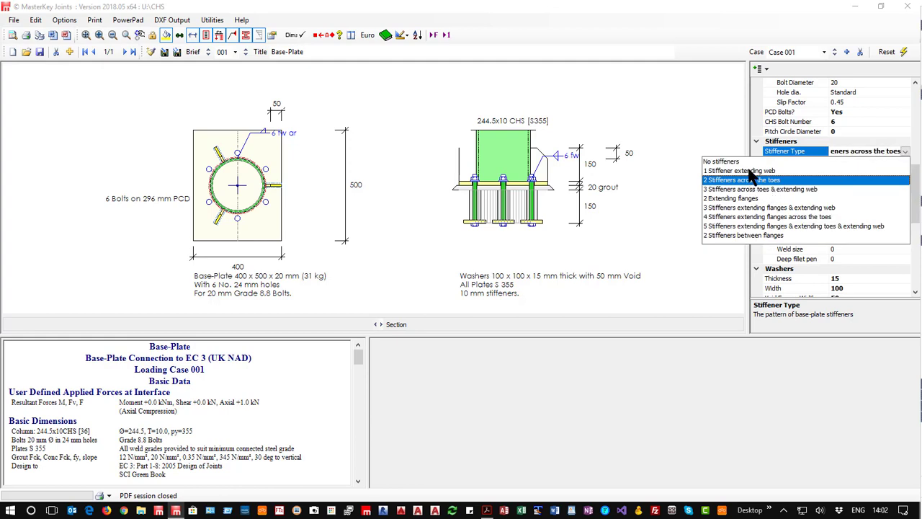
click(750, 170)
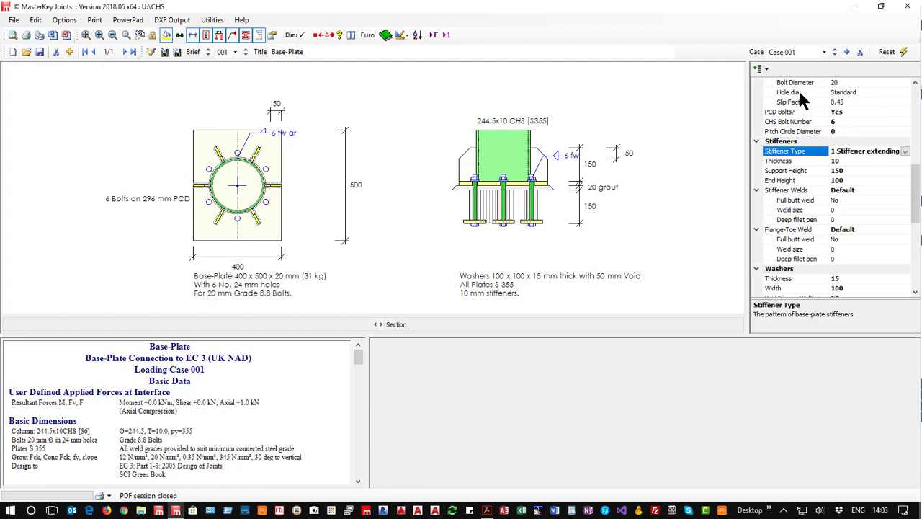
click(905, 152)
click(792, 180)
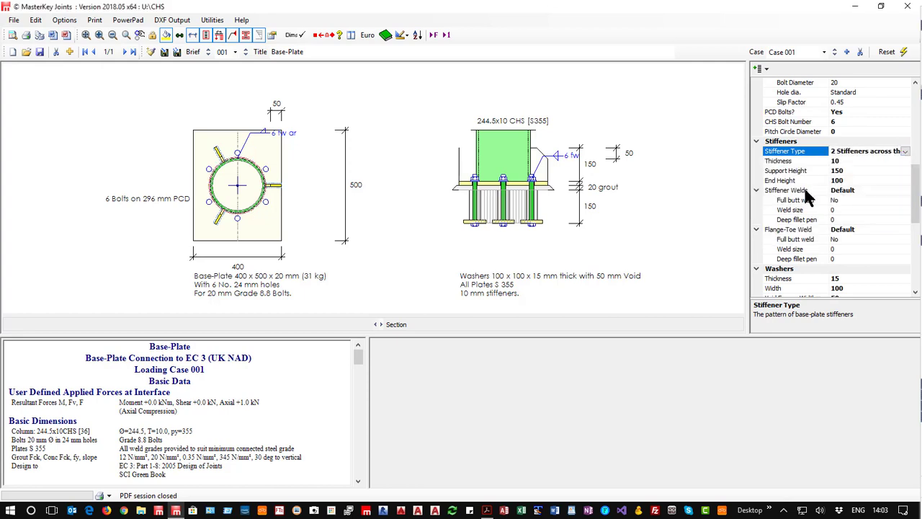
- Try 7 bolts on the pitch circle, and set the CHS bolt number to 8
scroll(826, 265, up, 2)
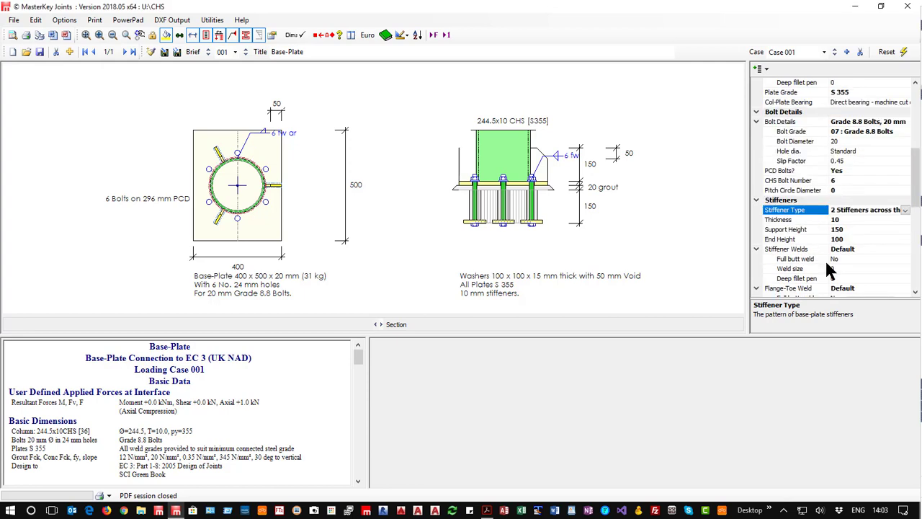
click(804, 181)
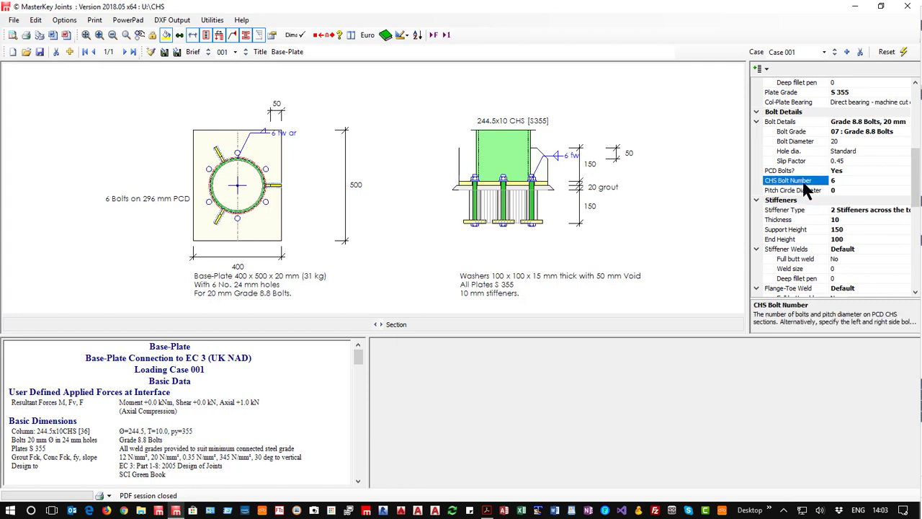
text(7)
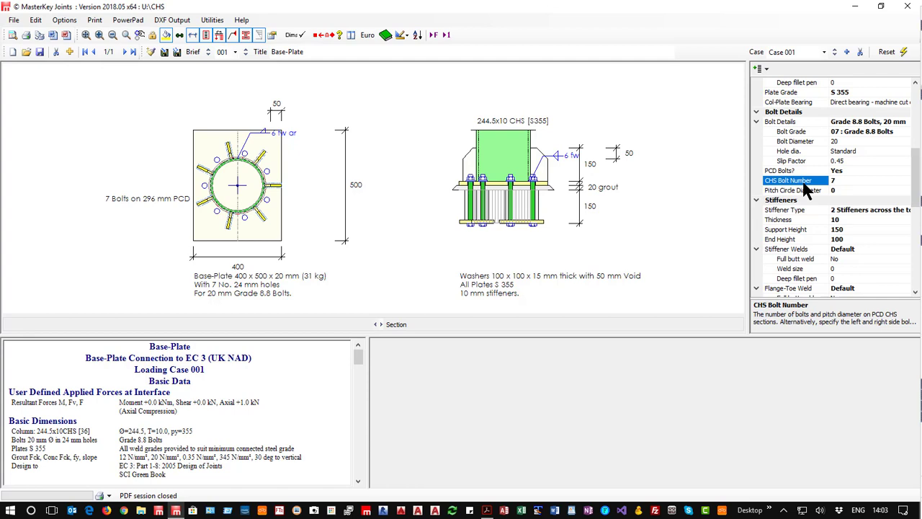
text(8)
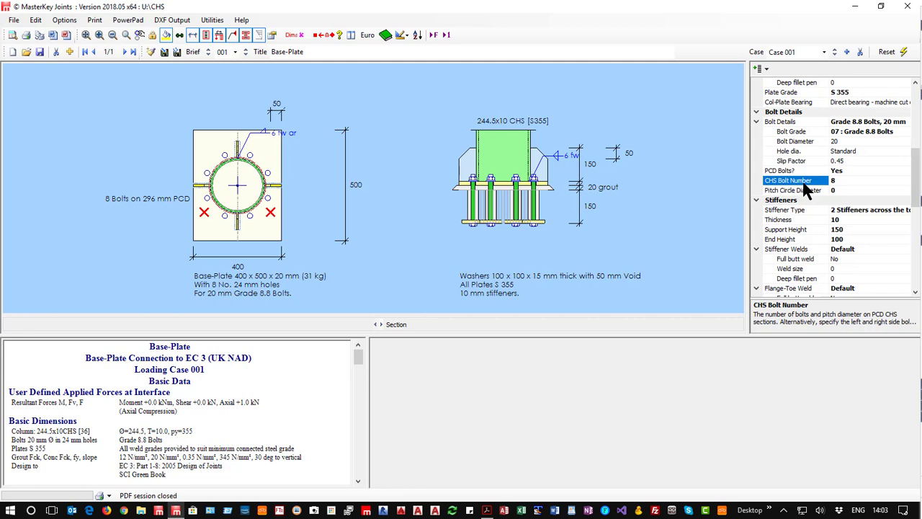
- Reset the base plate breadth to 0 for a circular plate
click(795, 184)
scroll(761, 122, up, 4)
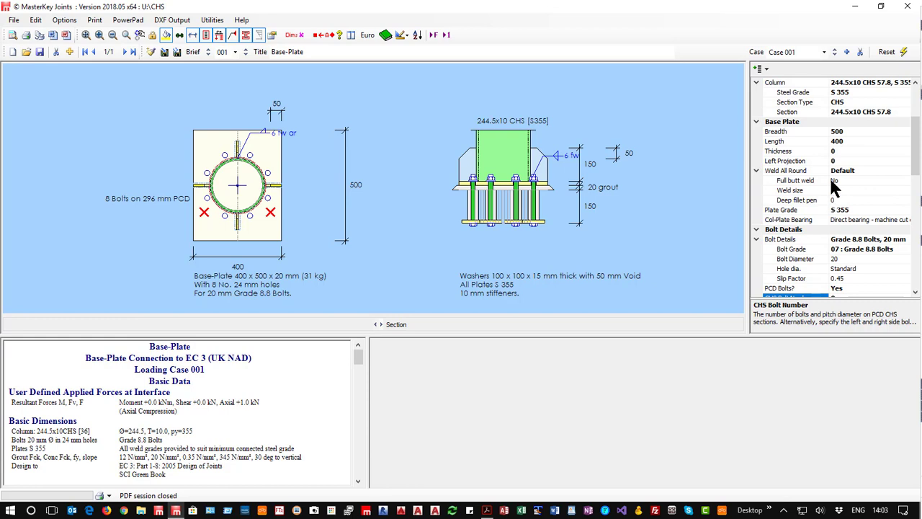
click(848, 131)
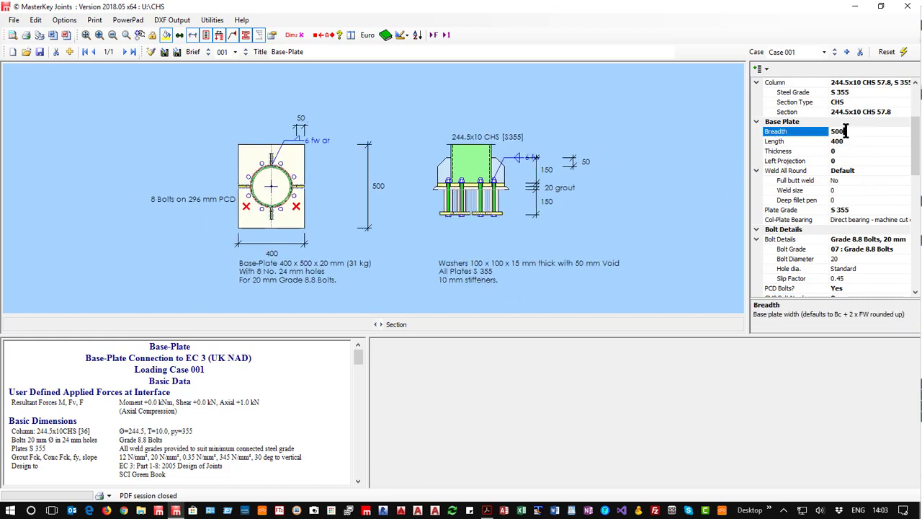
key(BackSpace)
key(BackSpace)
key(BackSpace)
text(0)
key(Return)
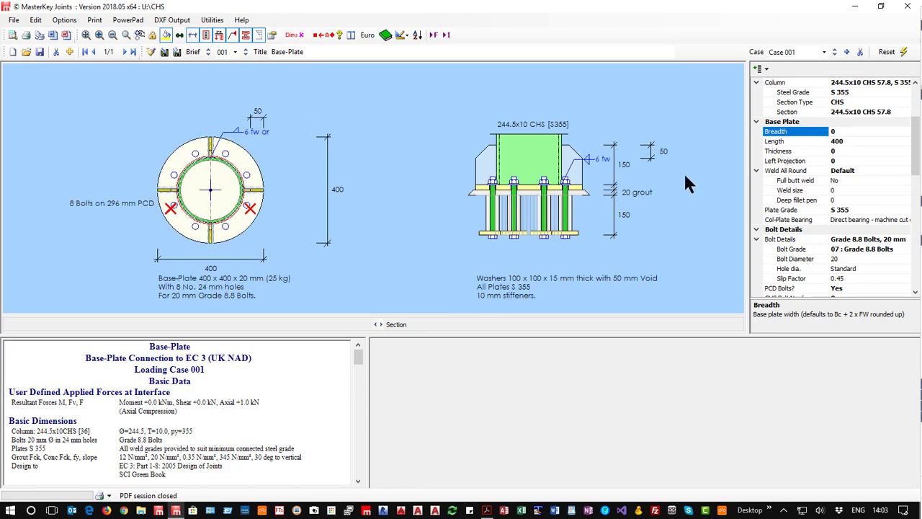
- Turn the pitch circle diameter bolts off, and turn them back on
scroll(785, 245, down, 2)
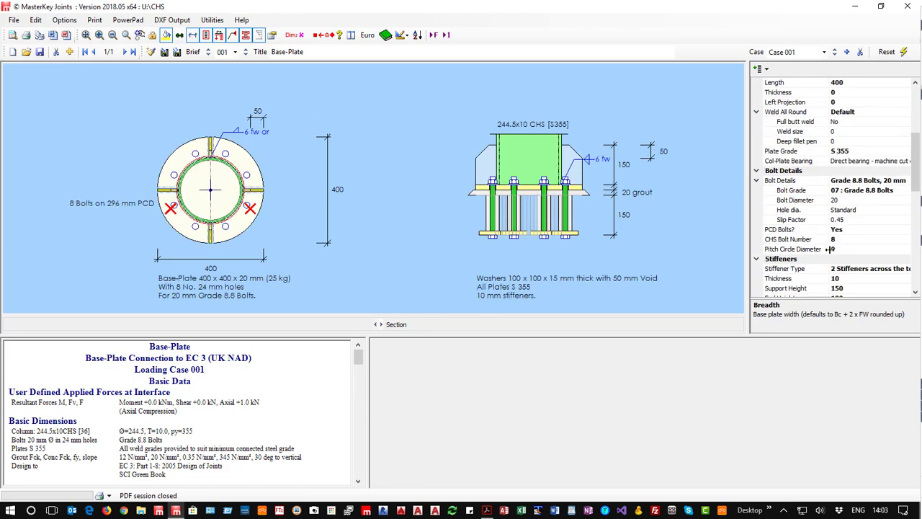
double_click(783, 230)
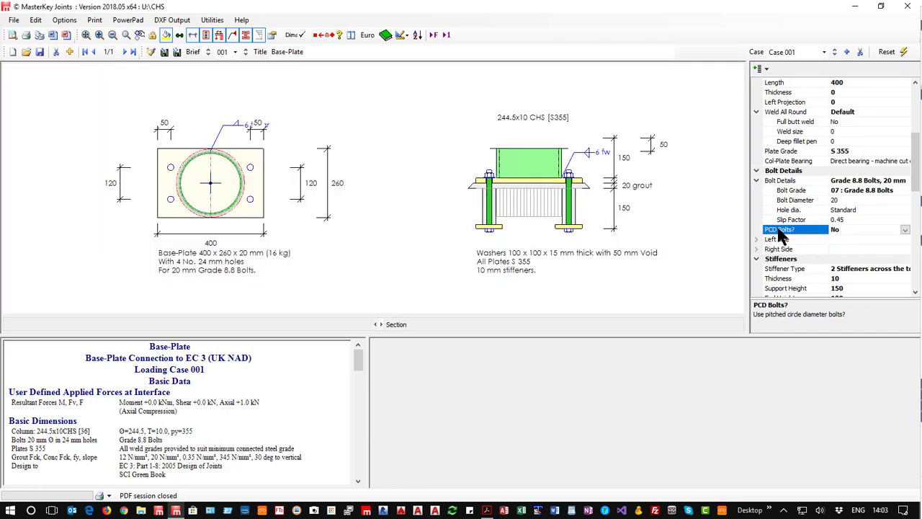
double_click(781, 231)
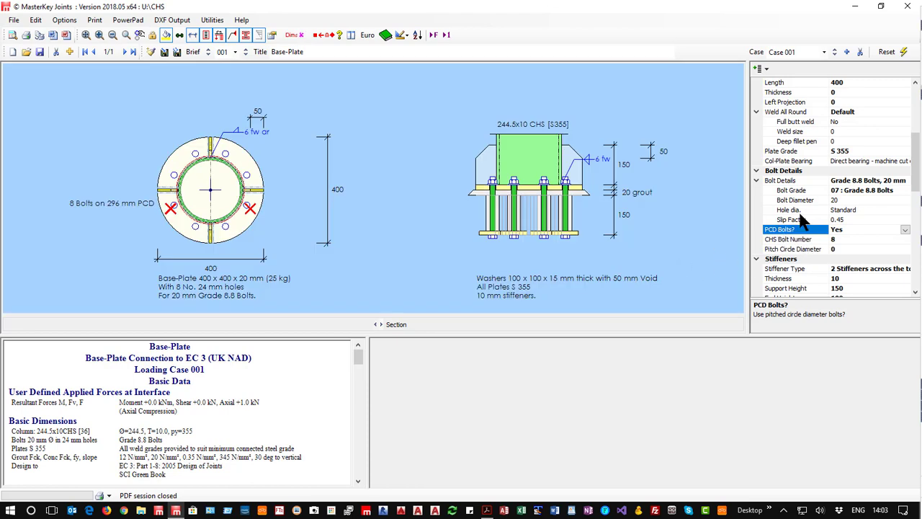
- Select the base plate length for editing
scroll(800, 105, up, 2)
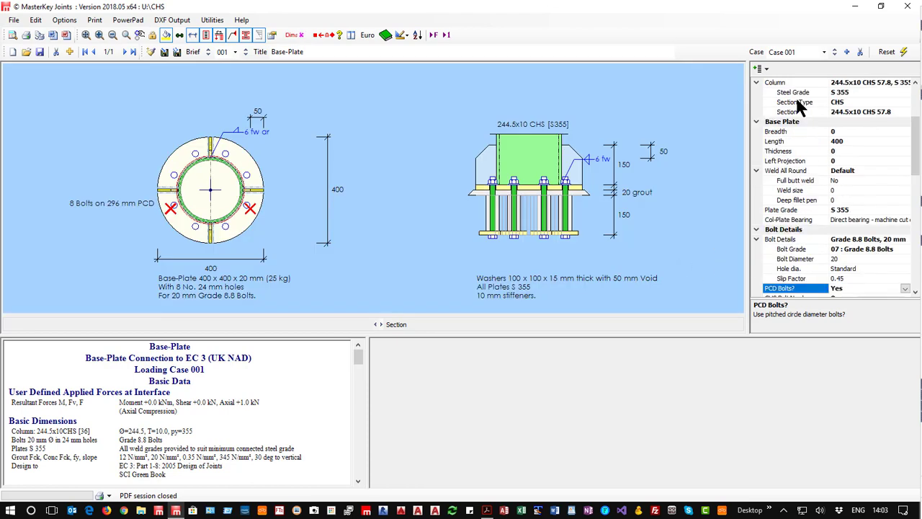
click(797, 141)
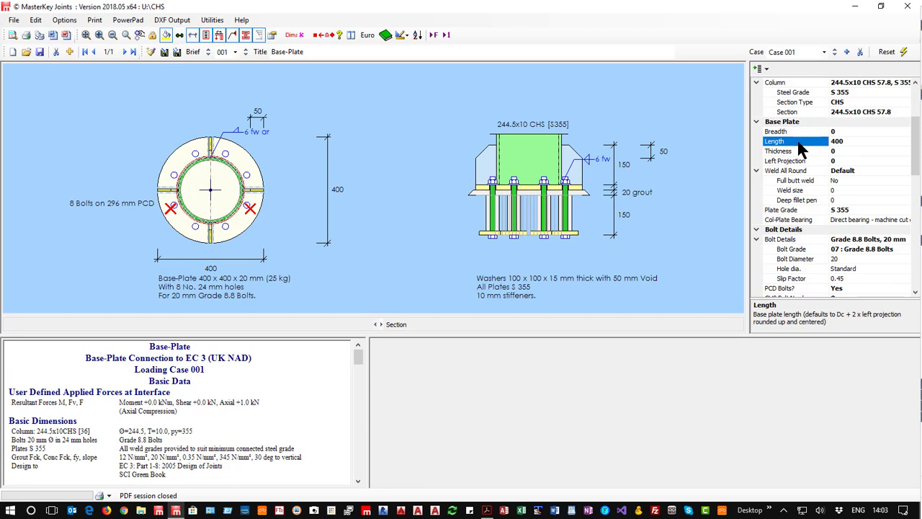